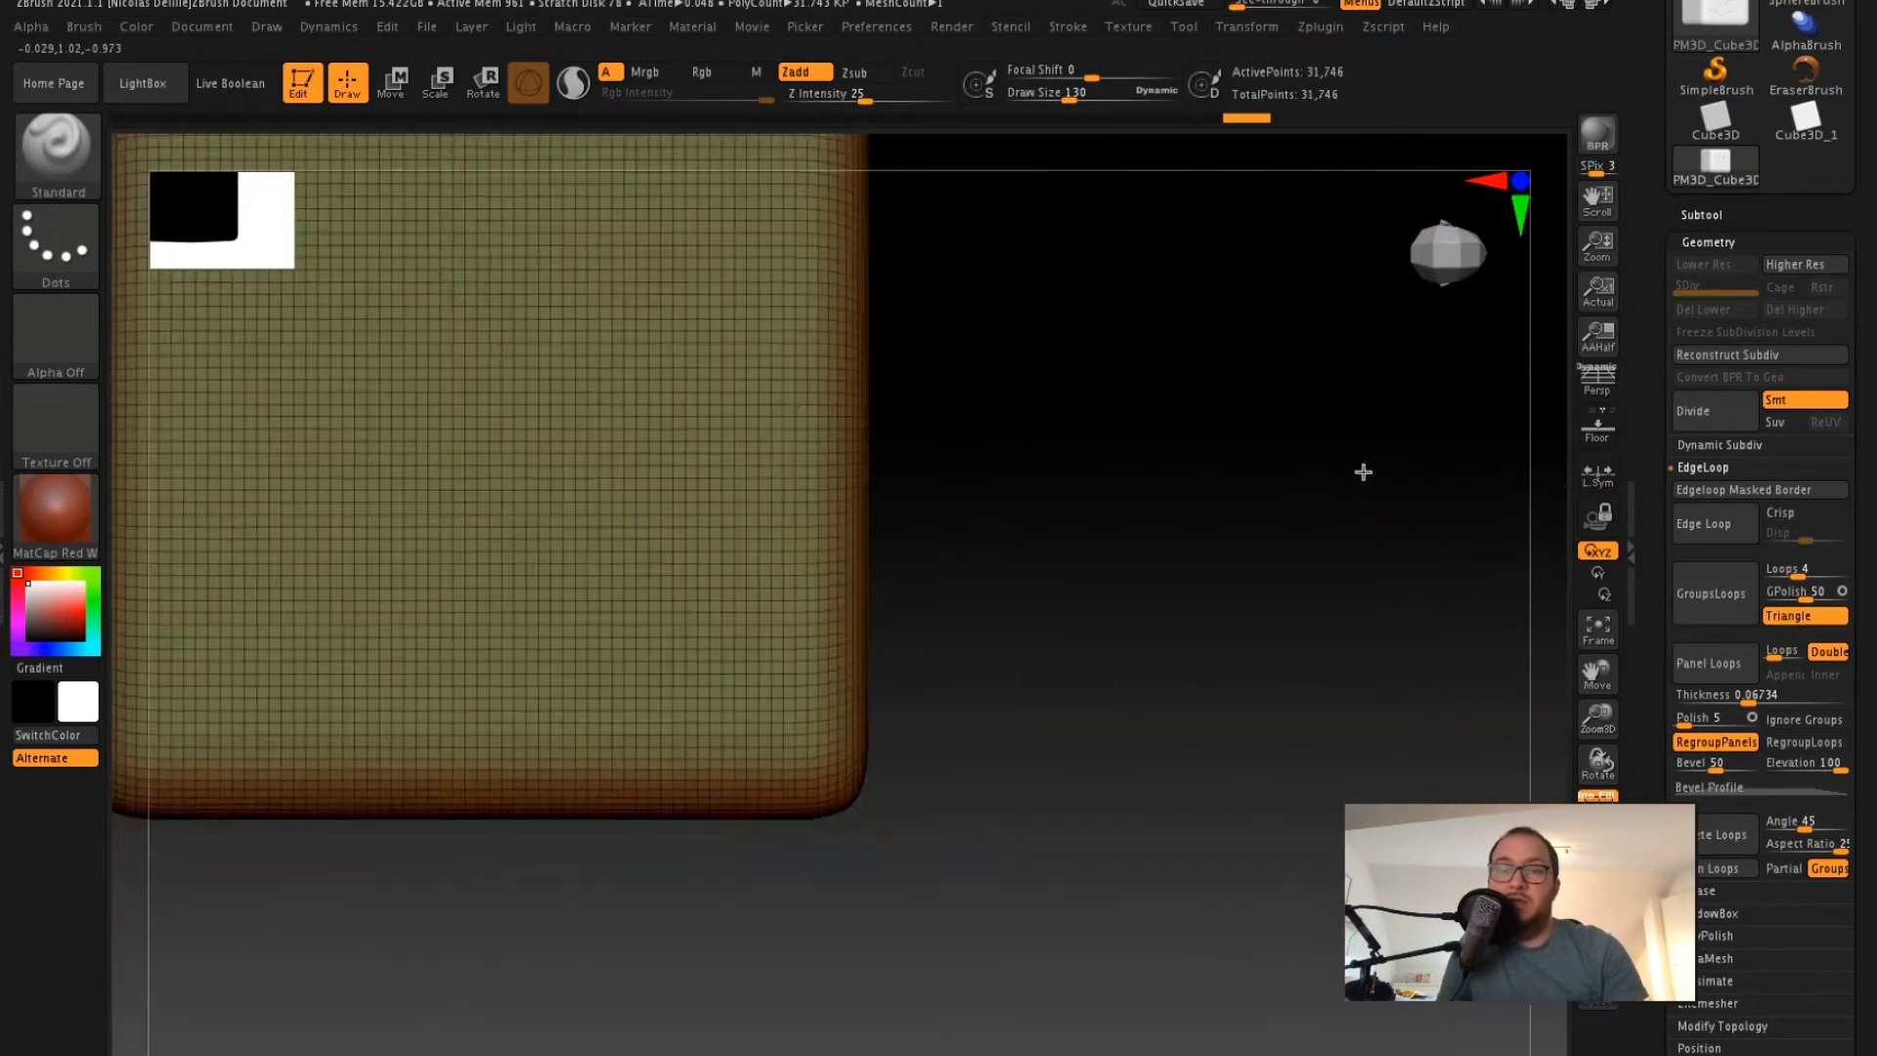
key(b)
click(354, 183)
drag(594, 327, 846, 670)
drag(847, 336, 1006, 482)
drag(805, 460, 1017, 695)
mouse_move(896, 670)
mouse_down()
mouse_move(989, 859)
mouse_move(557, 734)
mouse_up()
drag(989, 713, 1199, 880)
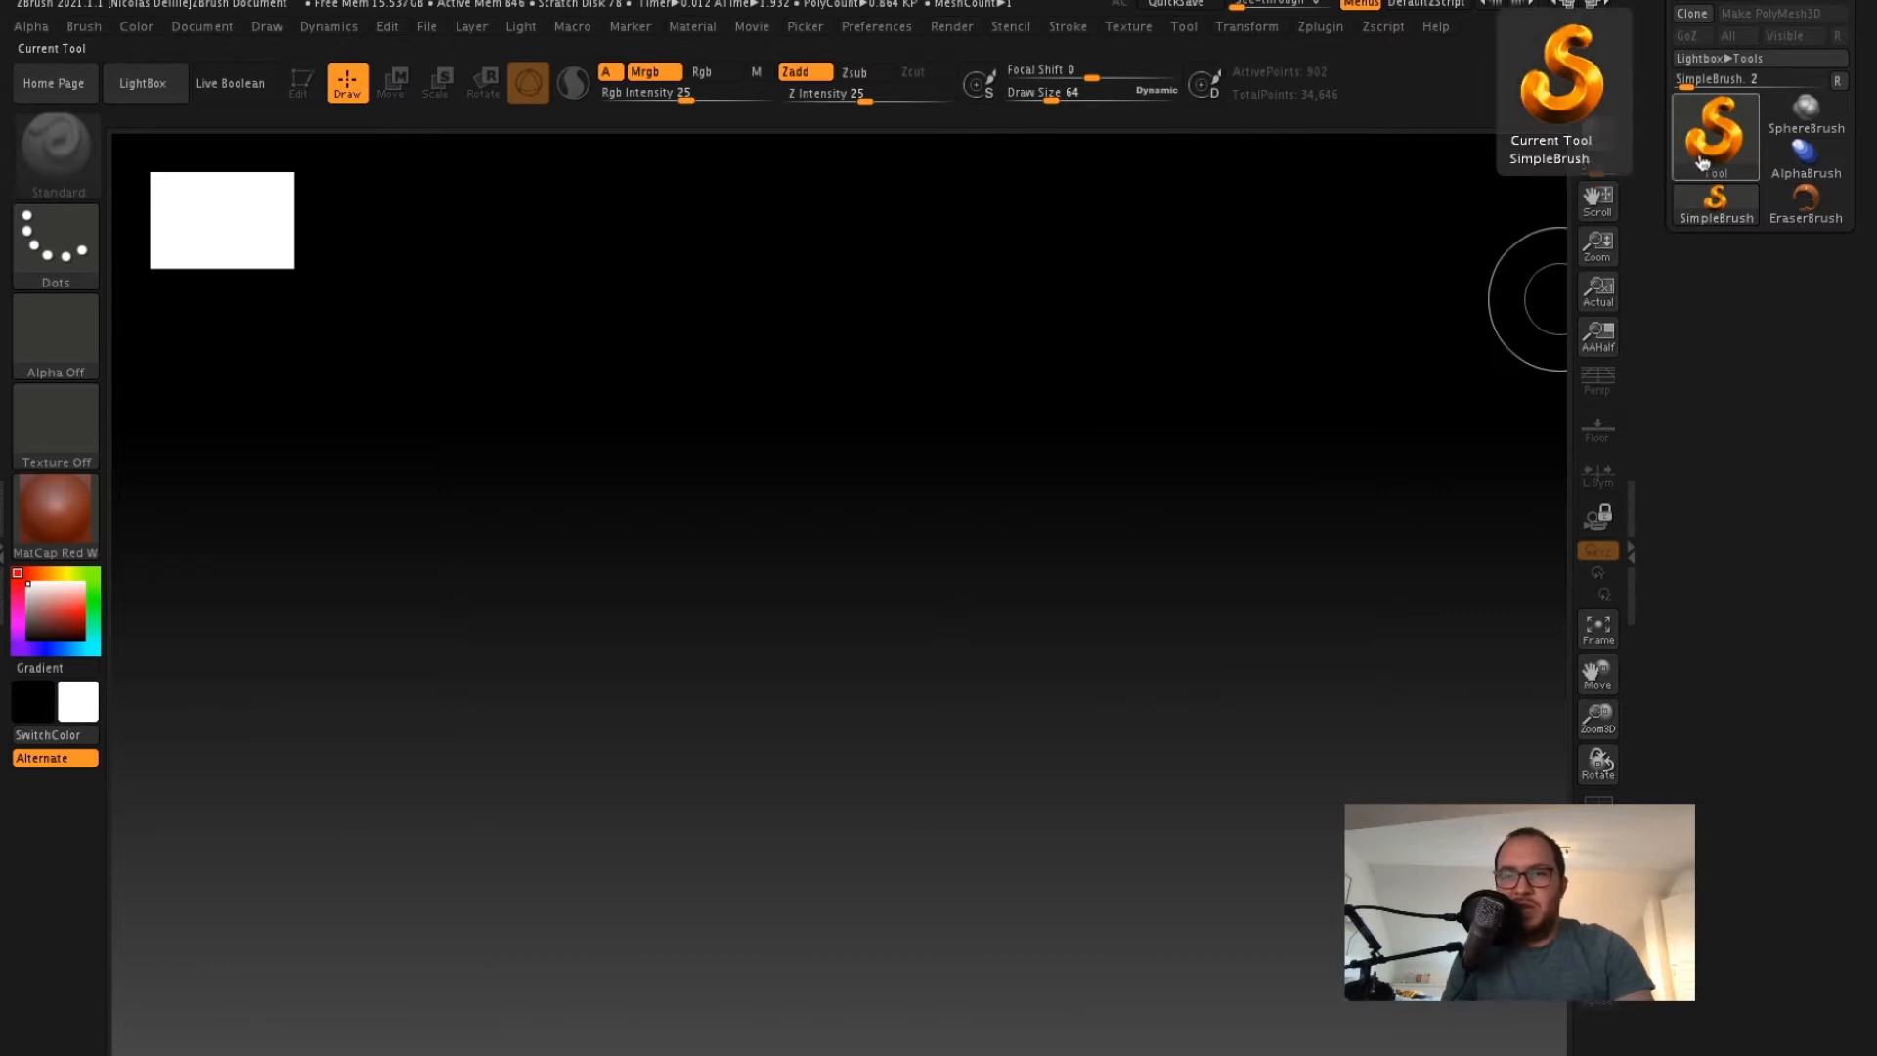
- Draw a Cube3D primitive in the middle of the canvas and enter Edit mode
scroll(1702, 161, up, 1)
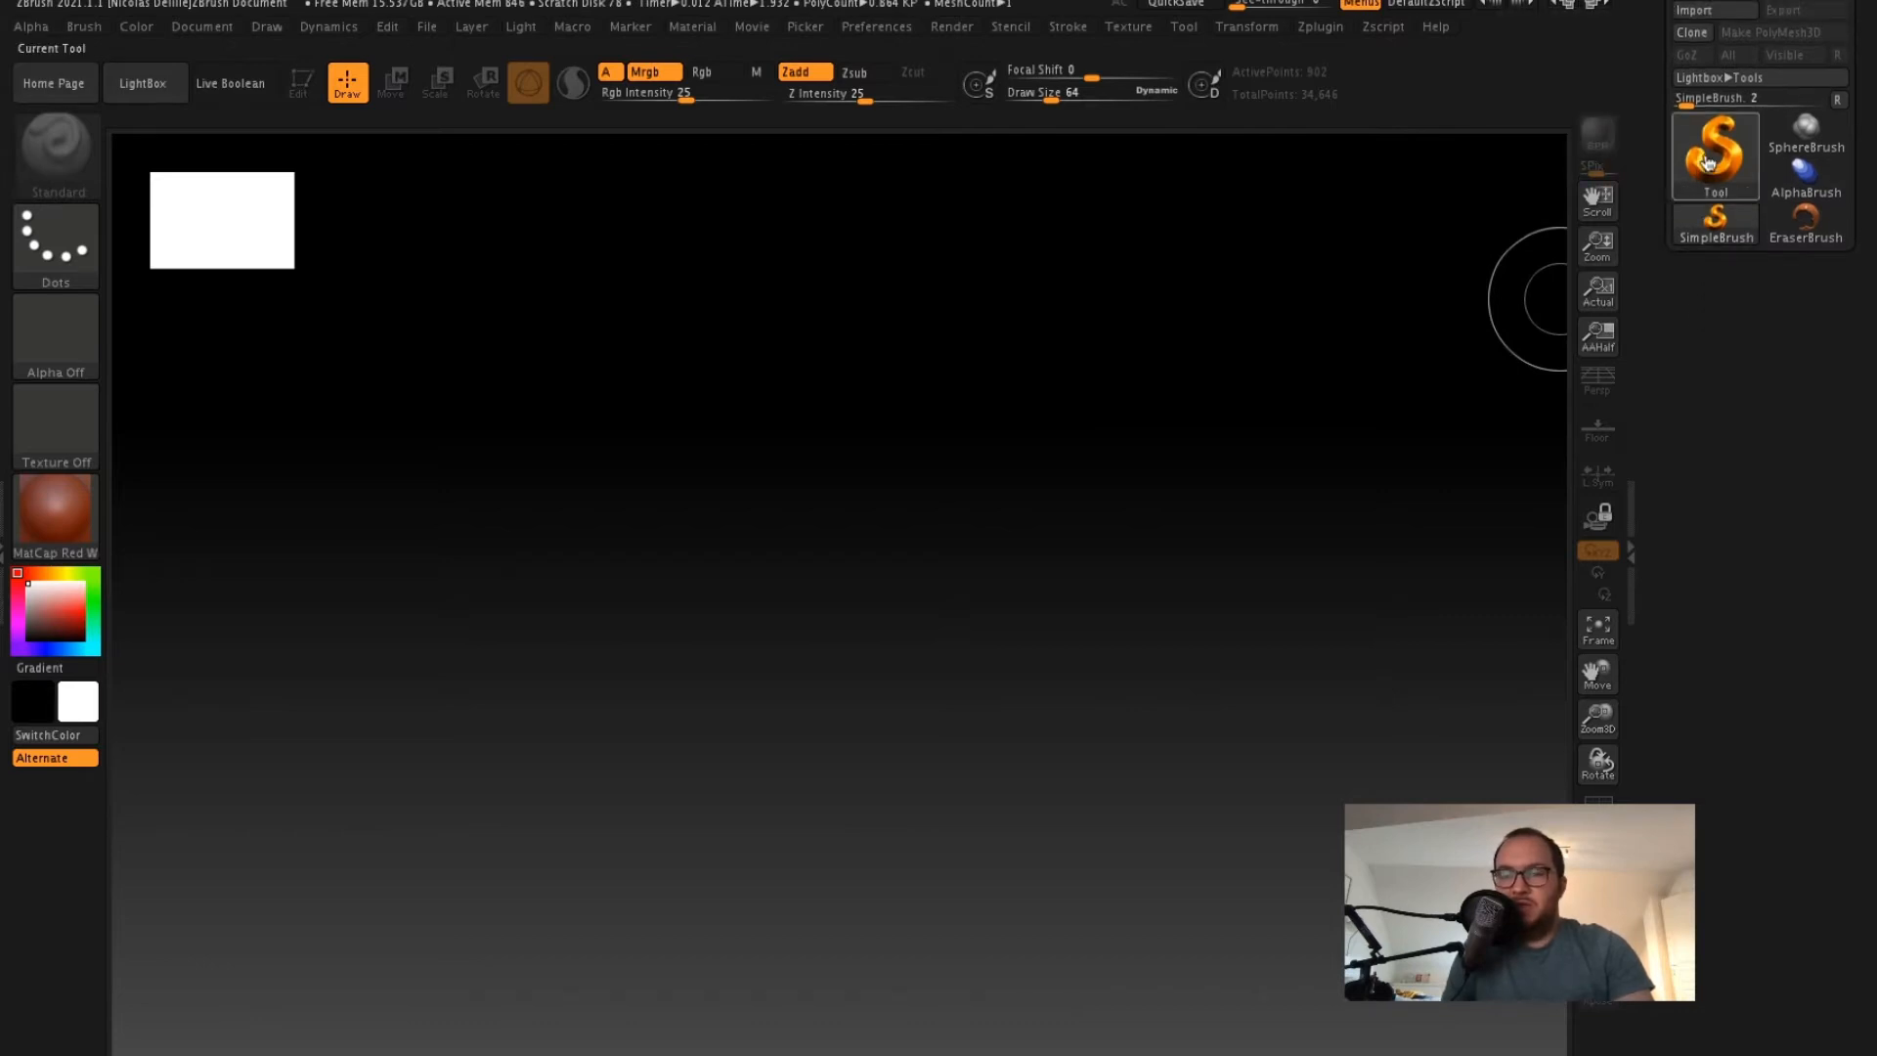
click(1709, 162)
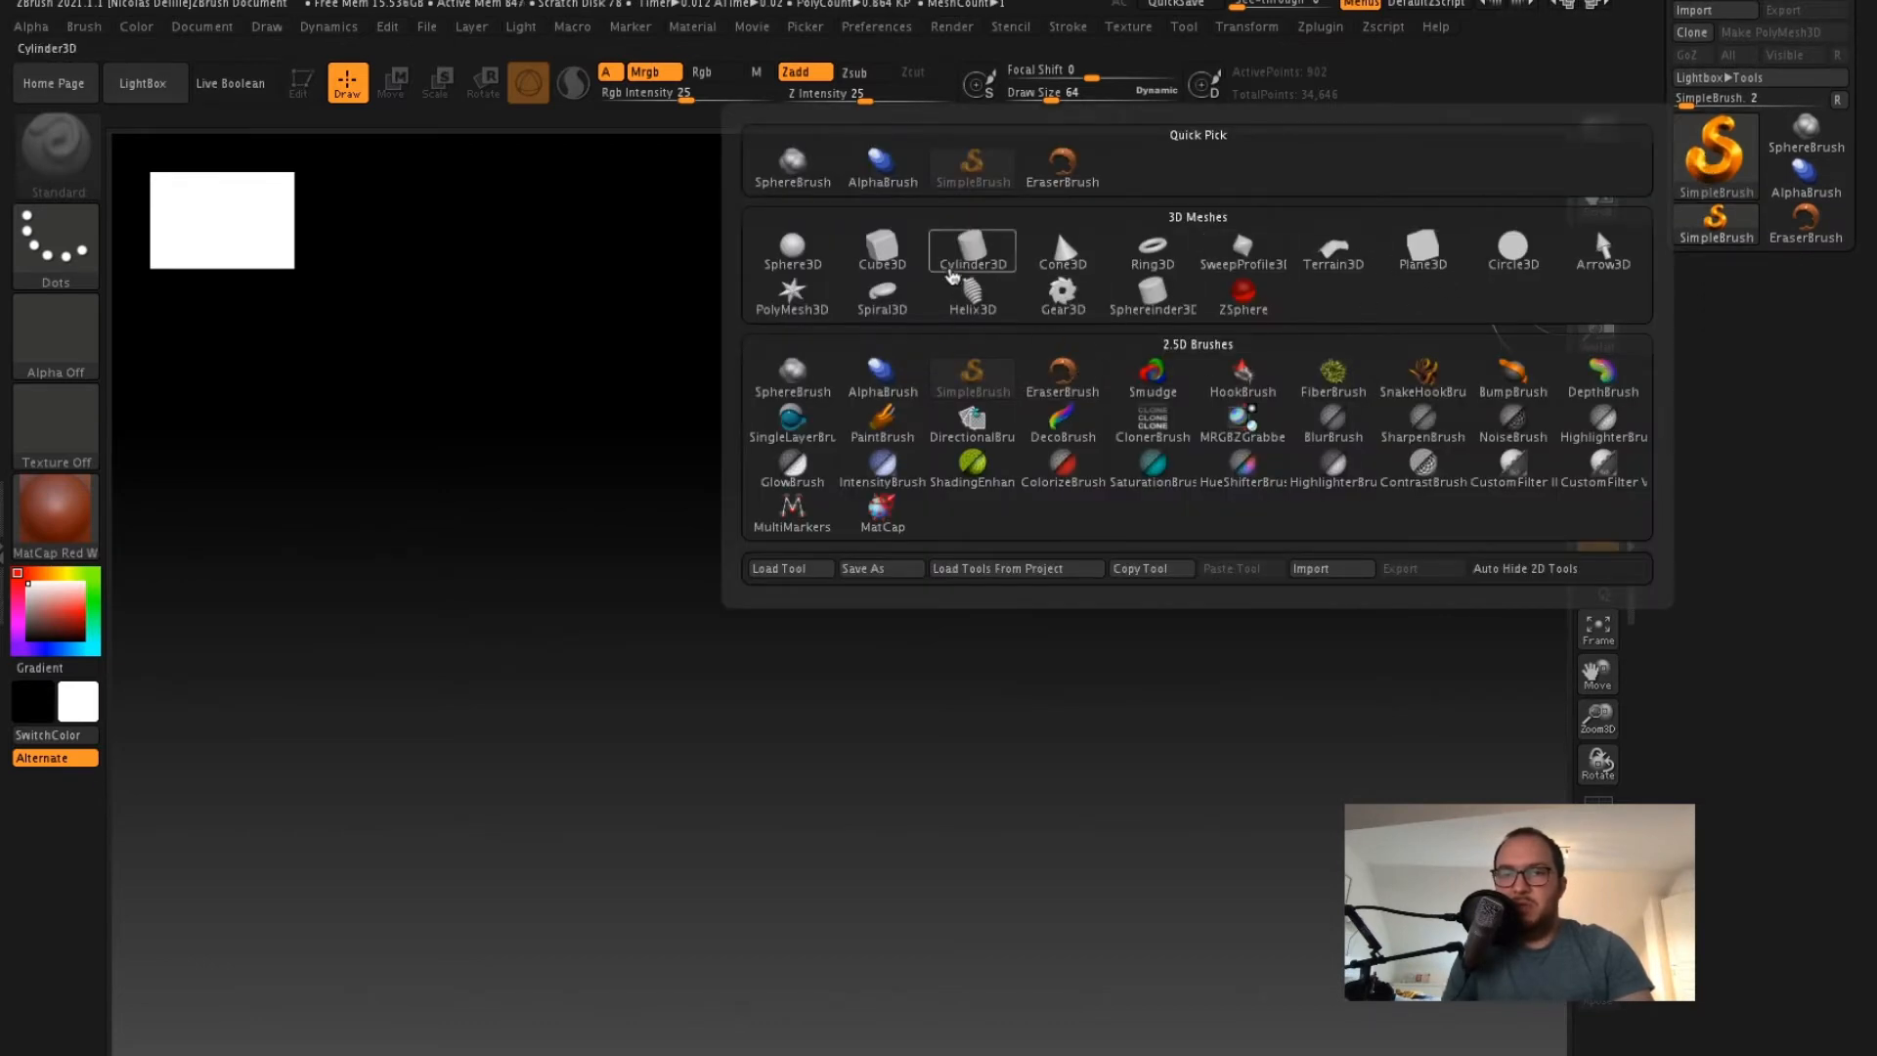
click(882, 250)
drag(827, 579, 1190, 545)
key(t)
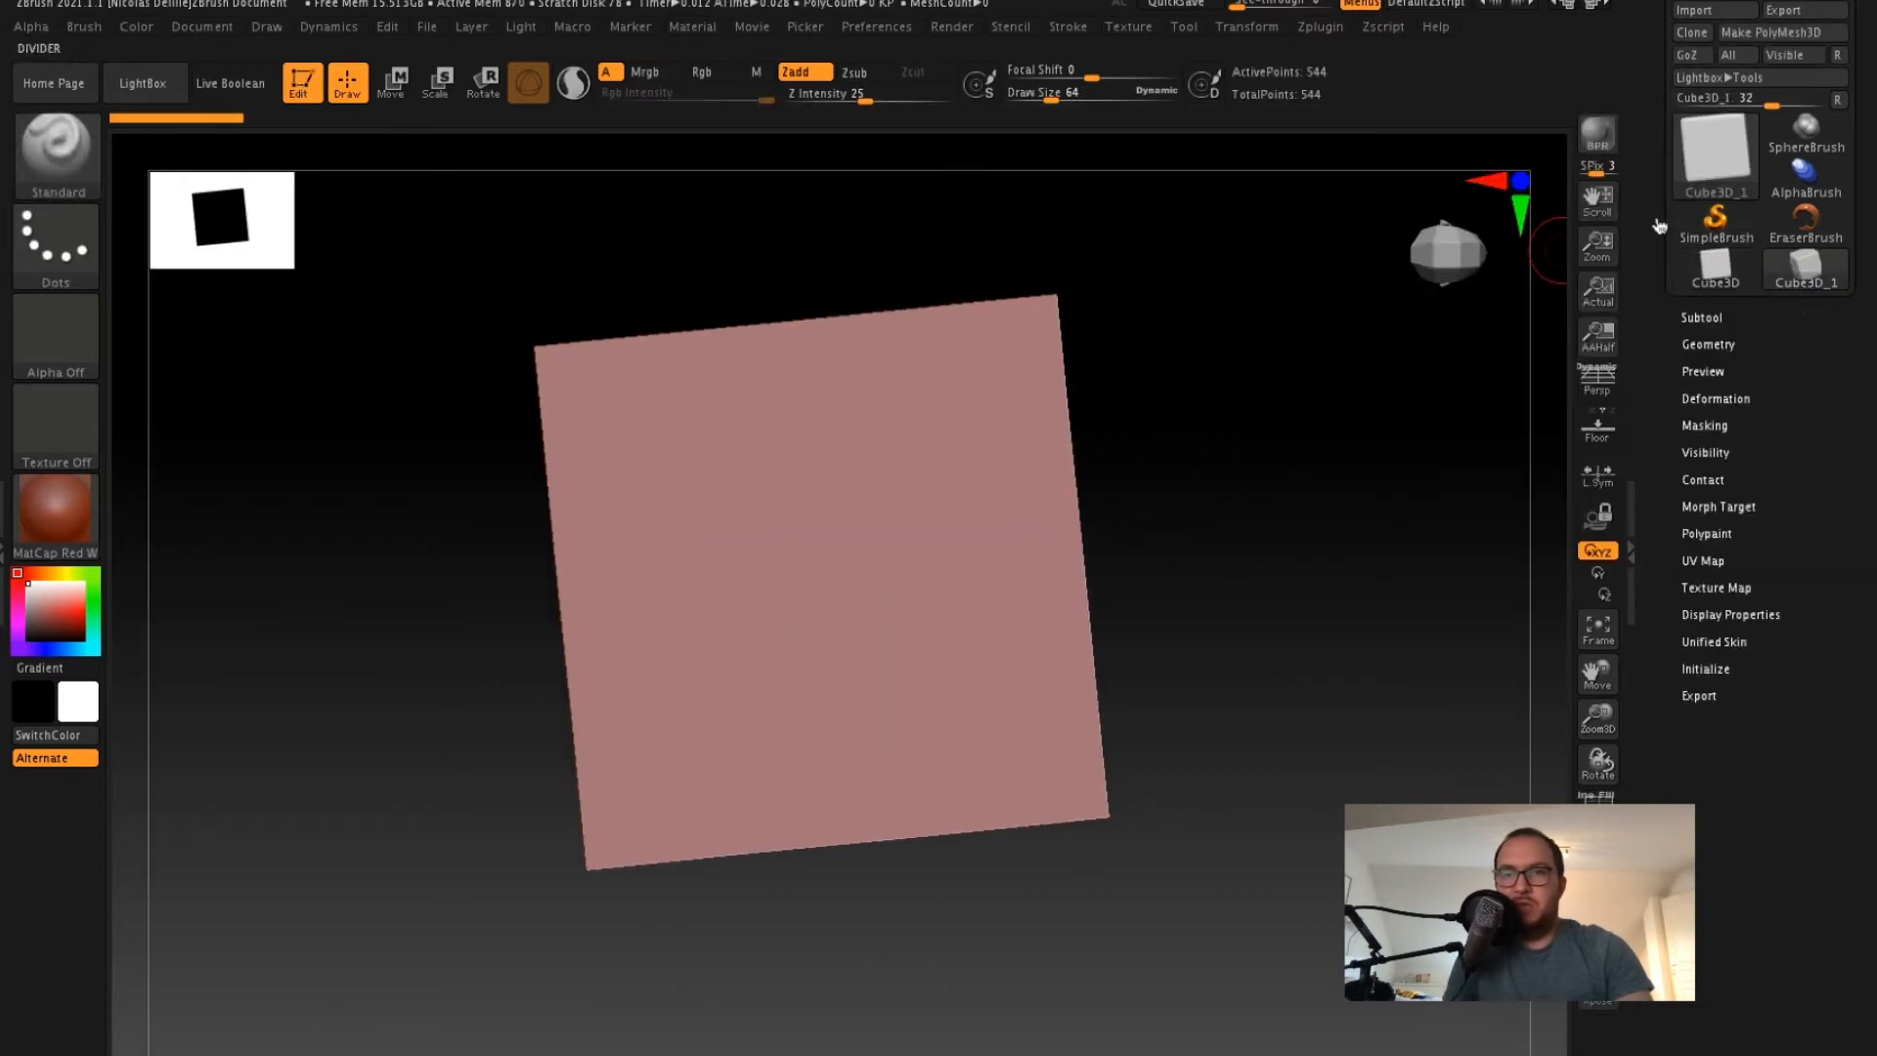
- Convert the cube to a PolyMesh3D and subdivide it three times
click(1771, 33)
mouse_move(1325, 349)
mouse_down()
mouse_move(1358, 365)
mouse_move(1295, 414)
mouse_move(1354, 346)
mouse_up()
key(ctrl+d)
key(ctrl+d)
key(ctrl+d)
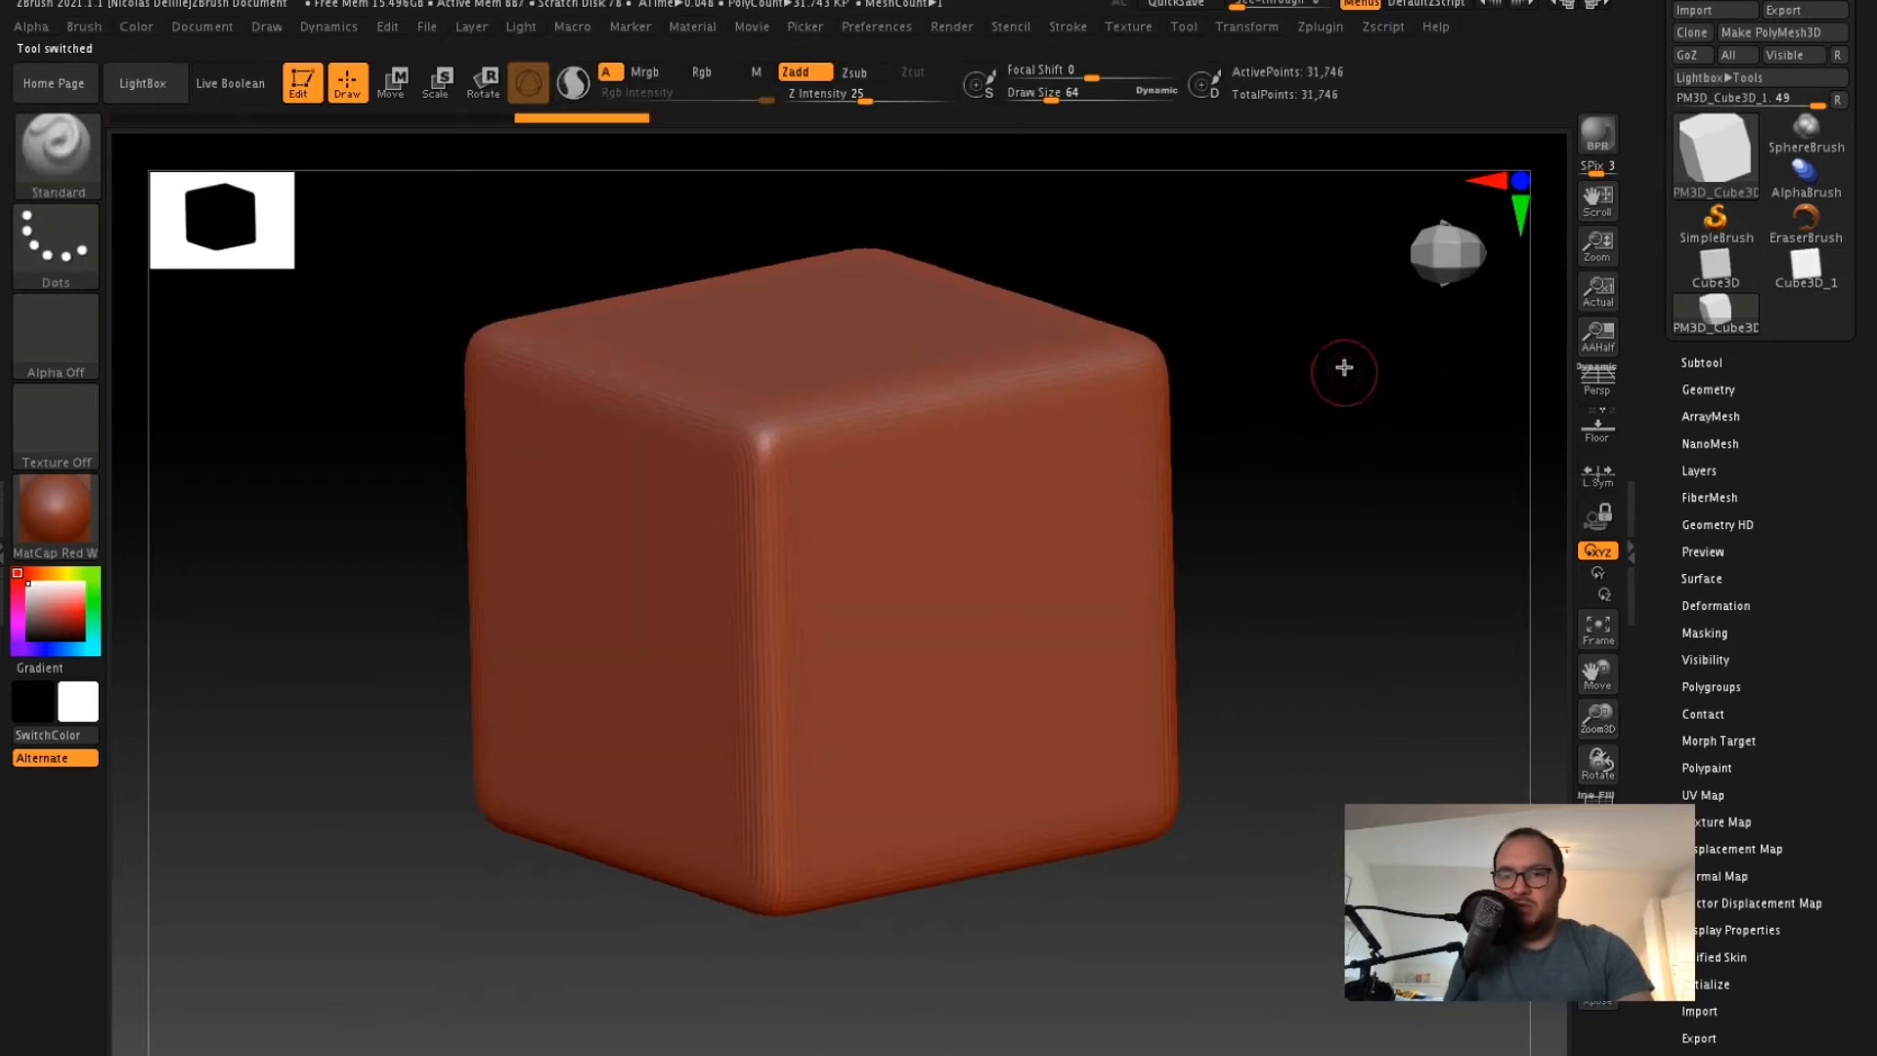
- Delete the cube's lower subdivision levels in its geometry settings
click(1701, 389)
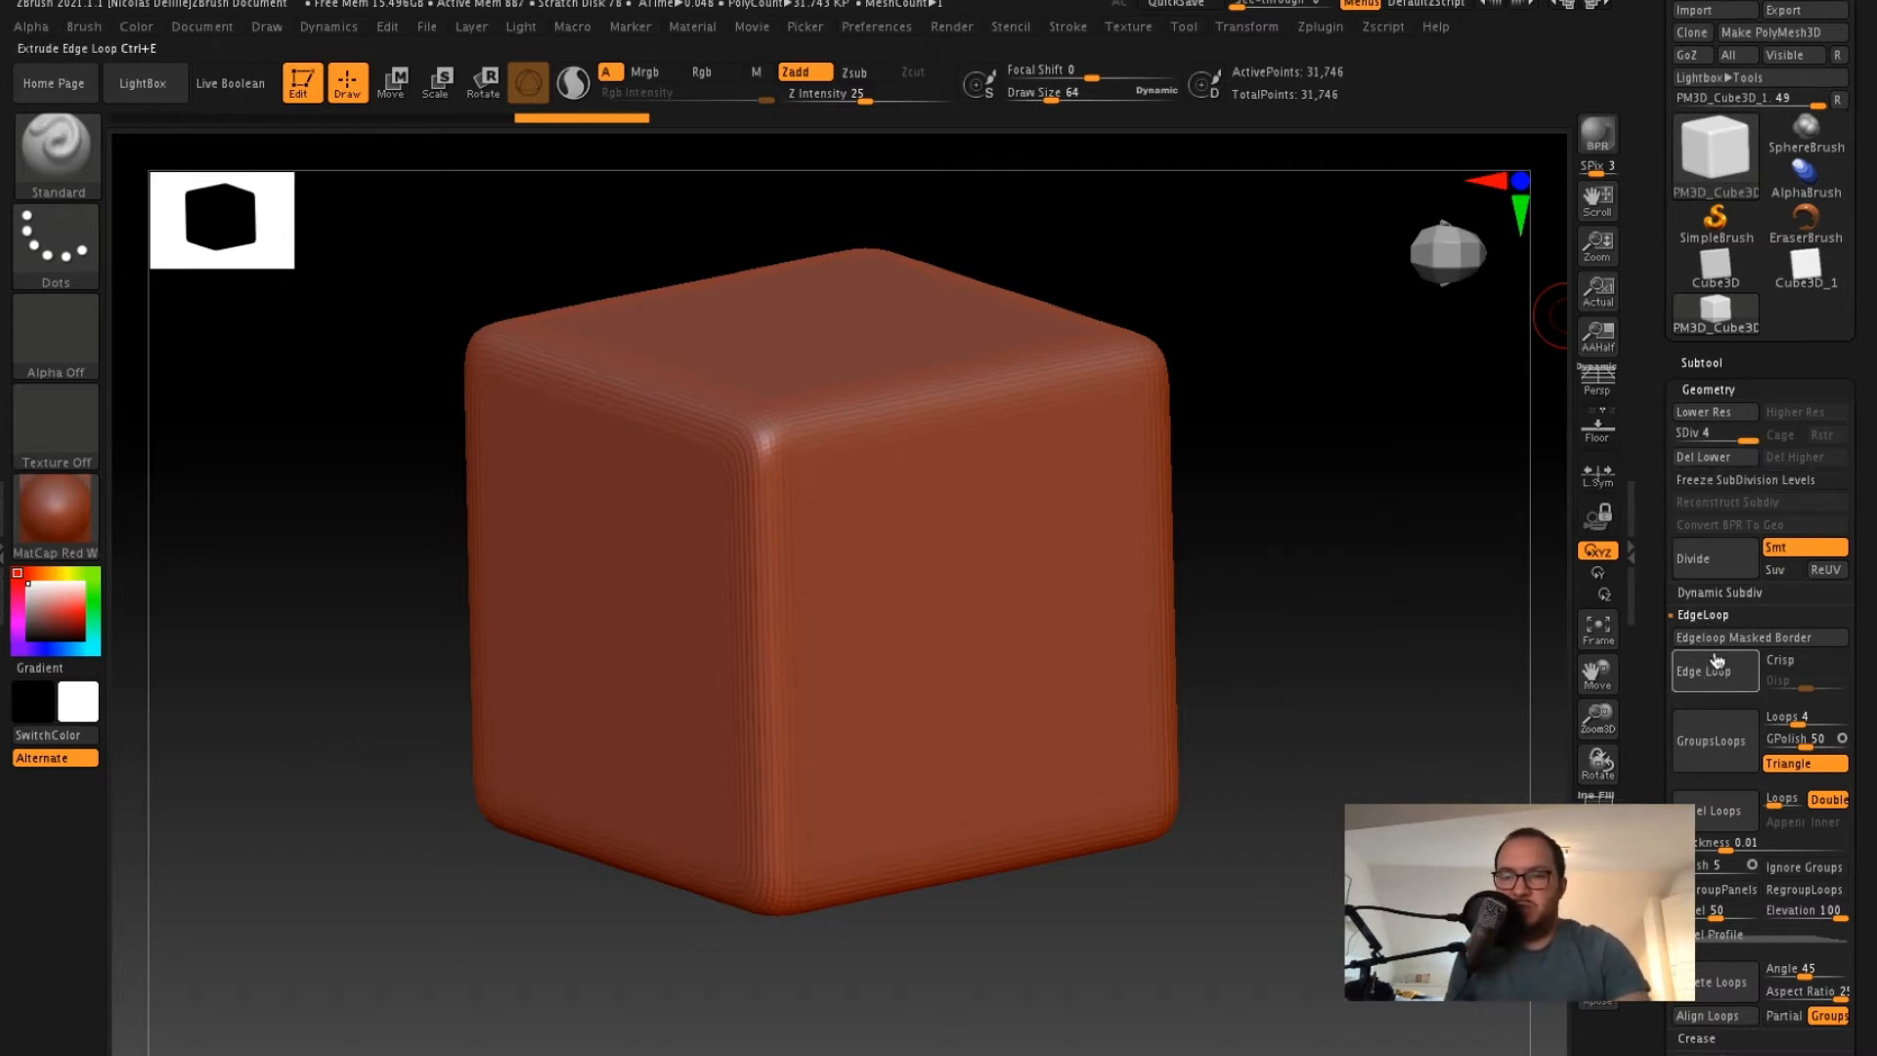
click(1706, 458)
drag(1389, 597, 917, 502)
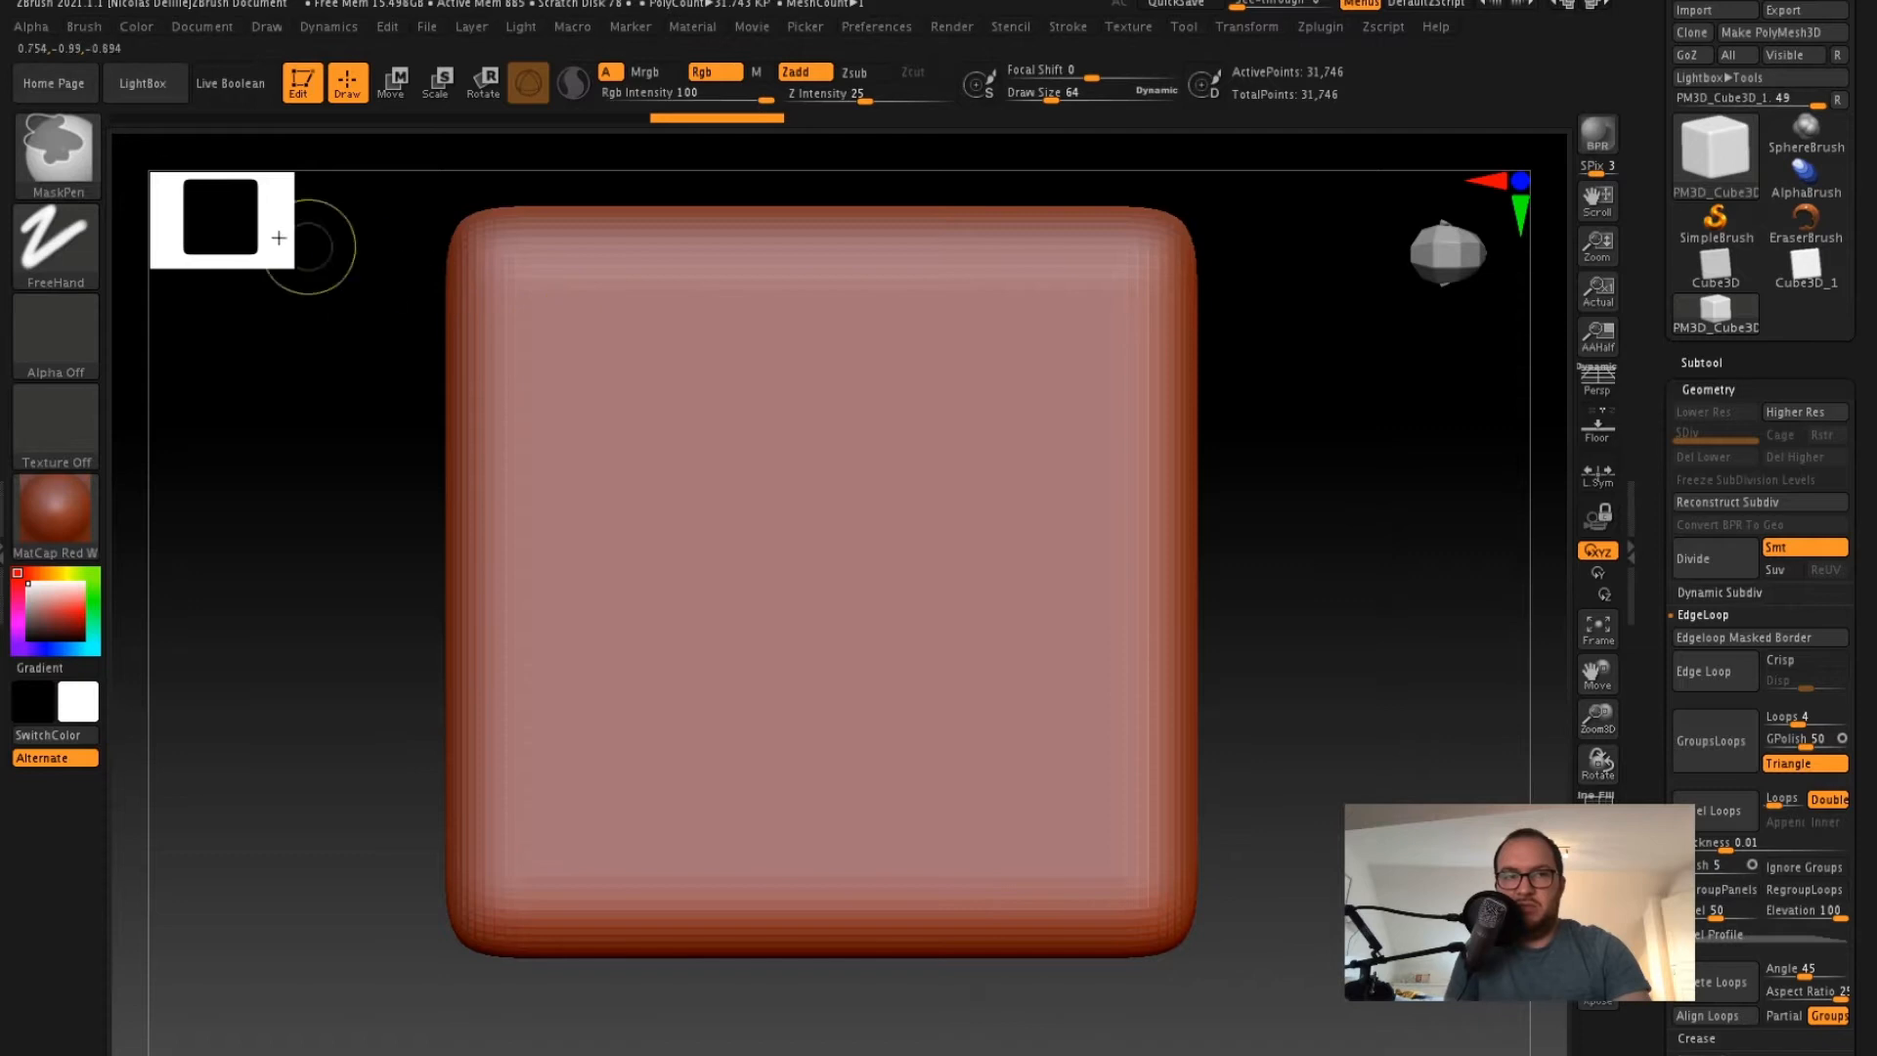
- Set the masking brush to MaskRect and mask a rectangle in the middle of the cube's front face
key(ctrl+b)
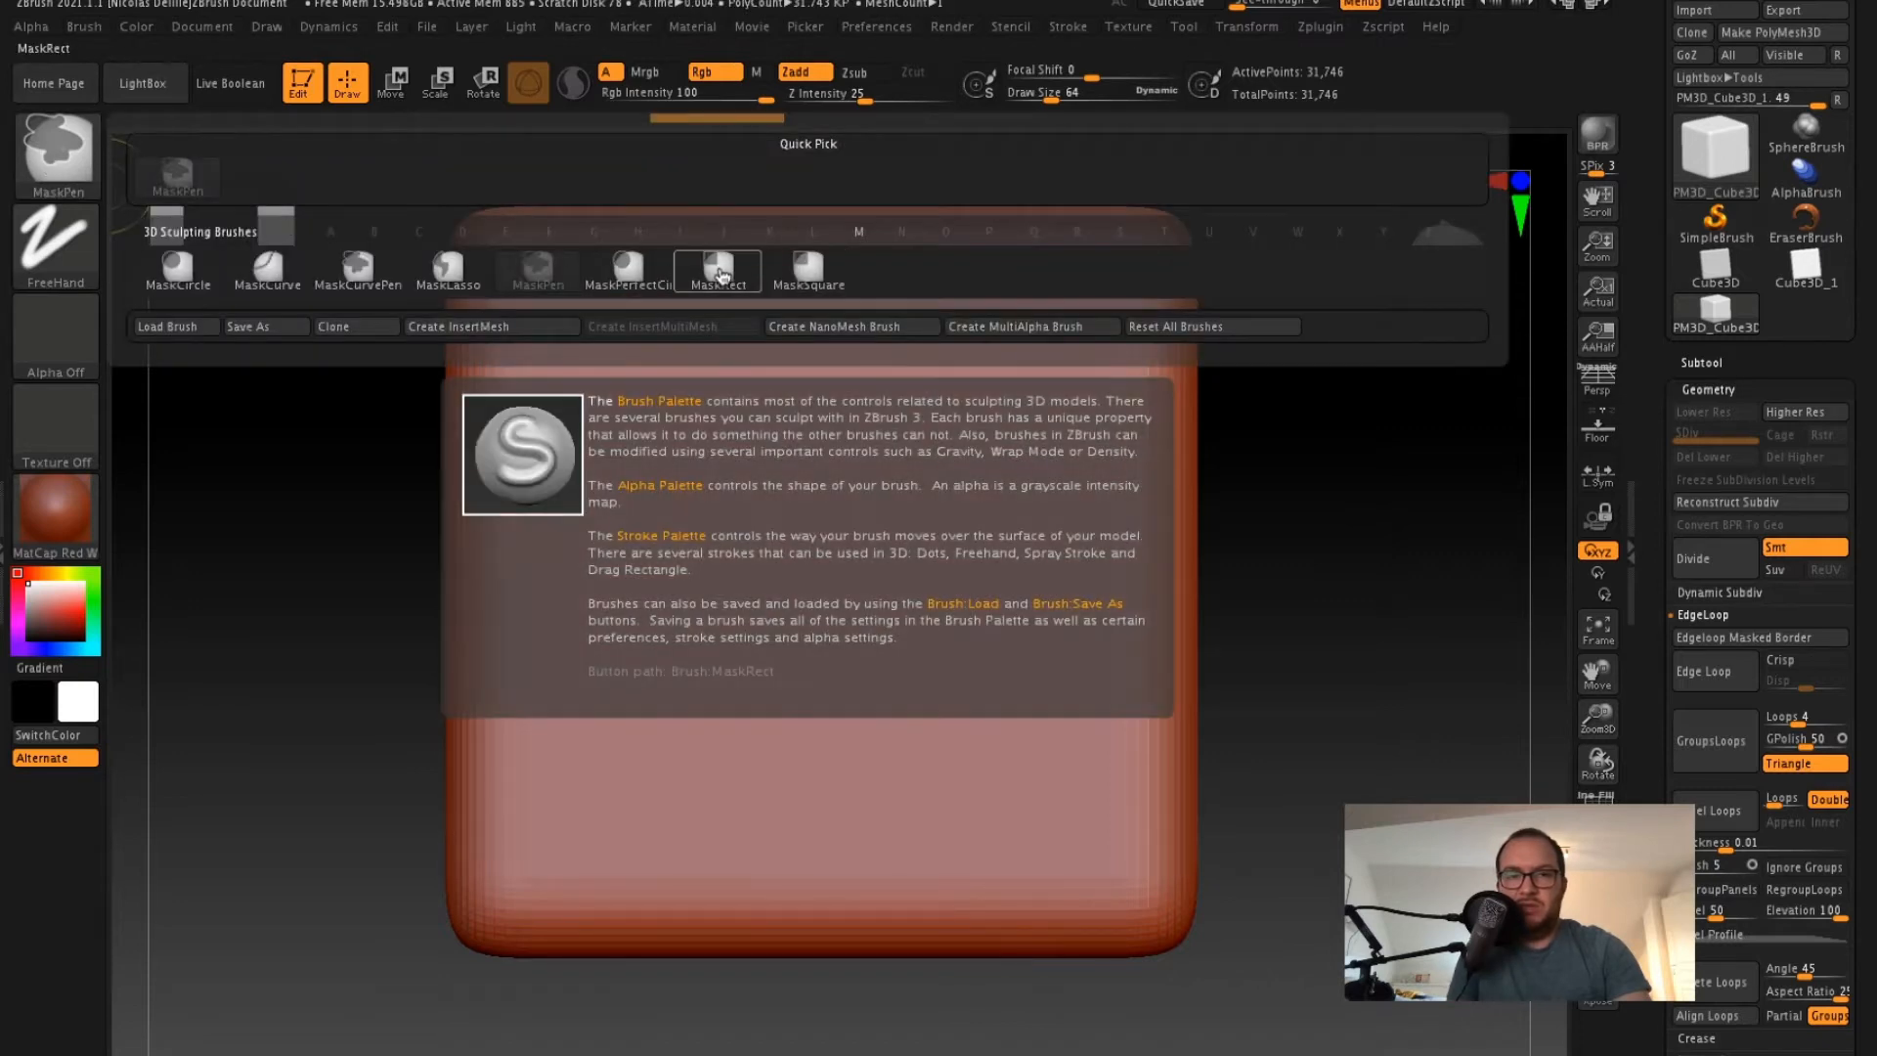
click(747, 269)
mouse_move(648, 415)
ctrl+mouse_down()
mouse_move(782, 542)
mouse_move(943, 650)
ctrl+mouse_up()
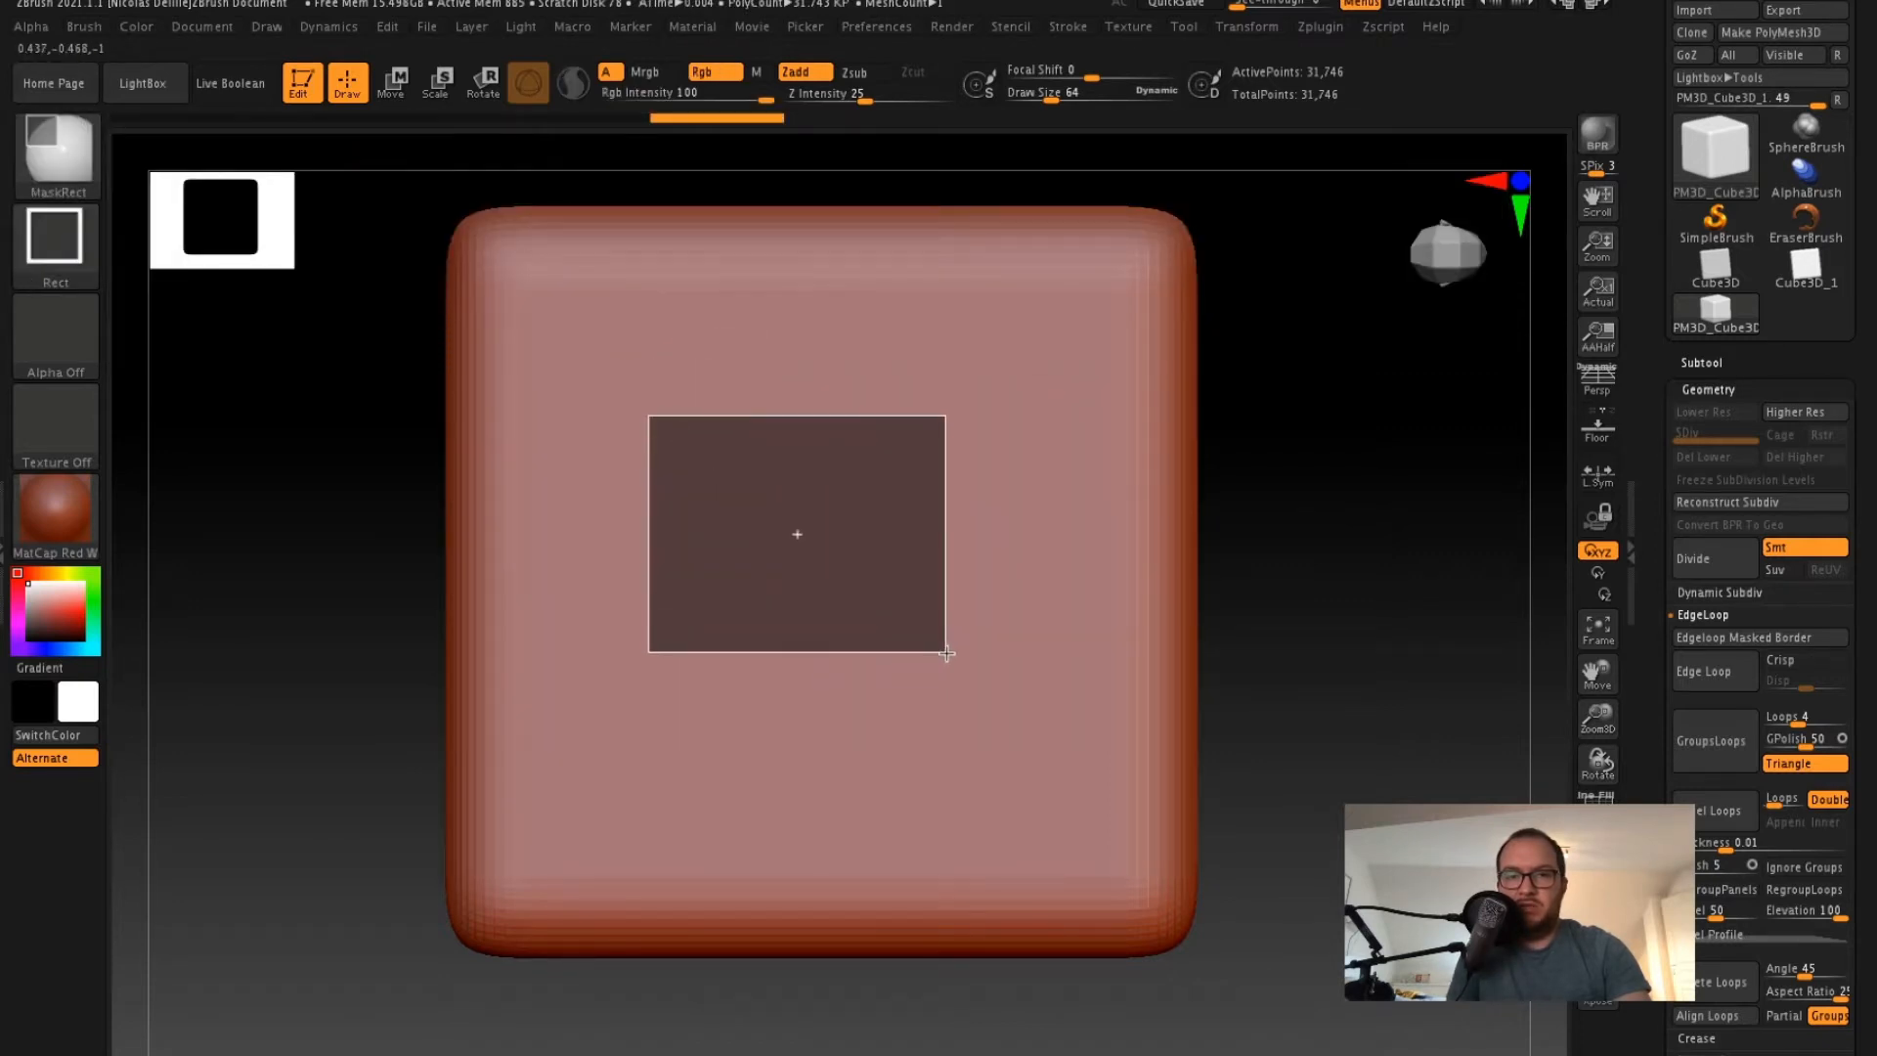
mouse_move(1345, 478)
mouse_down()
mouse_move(1407, 466)
mouse_move(1345, 449)
mouse_up()
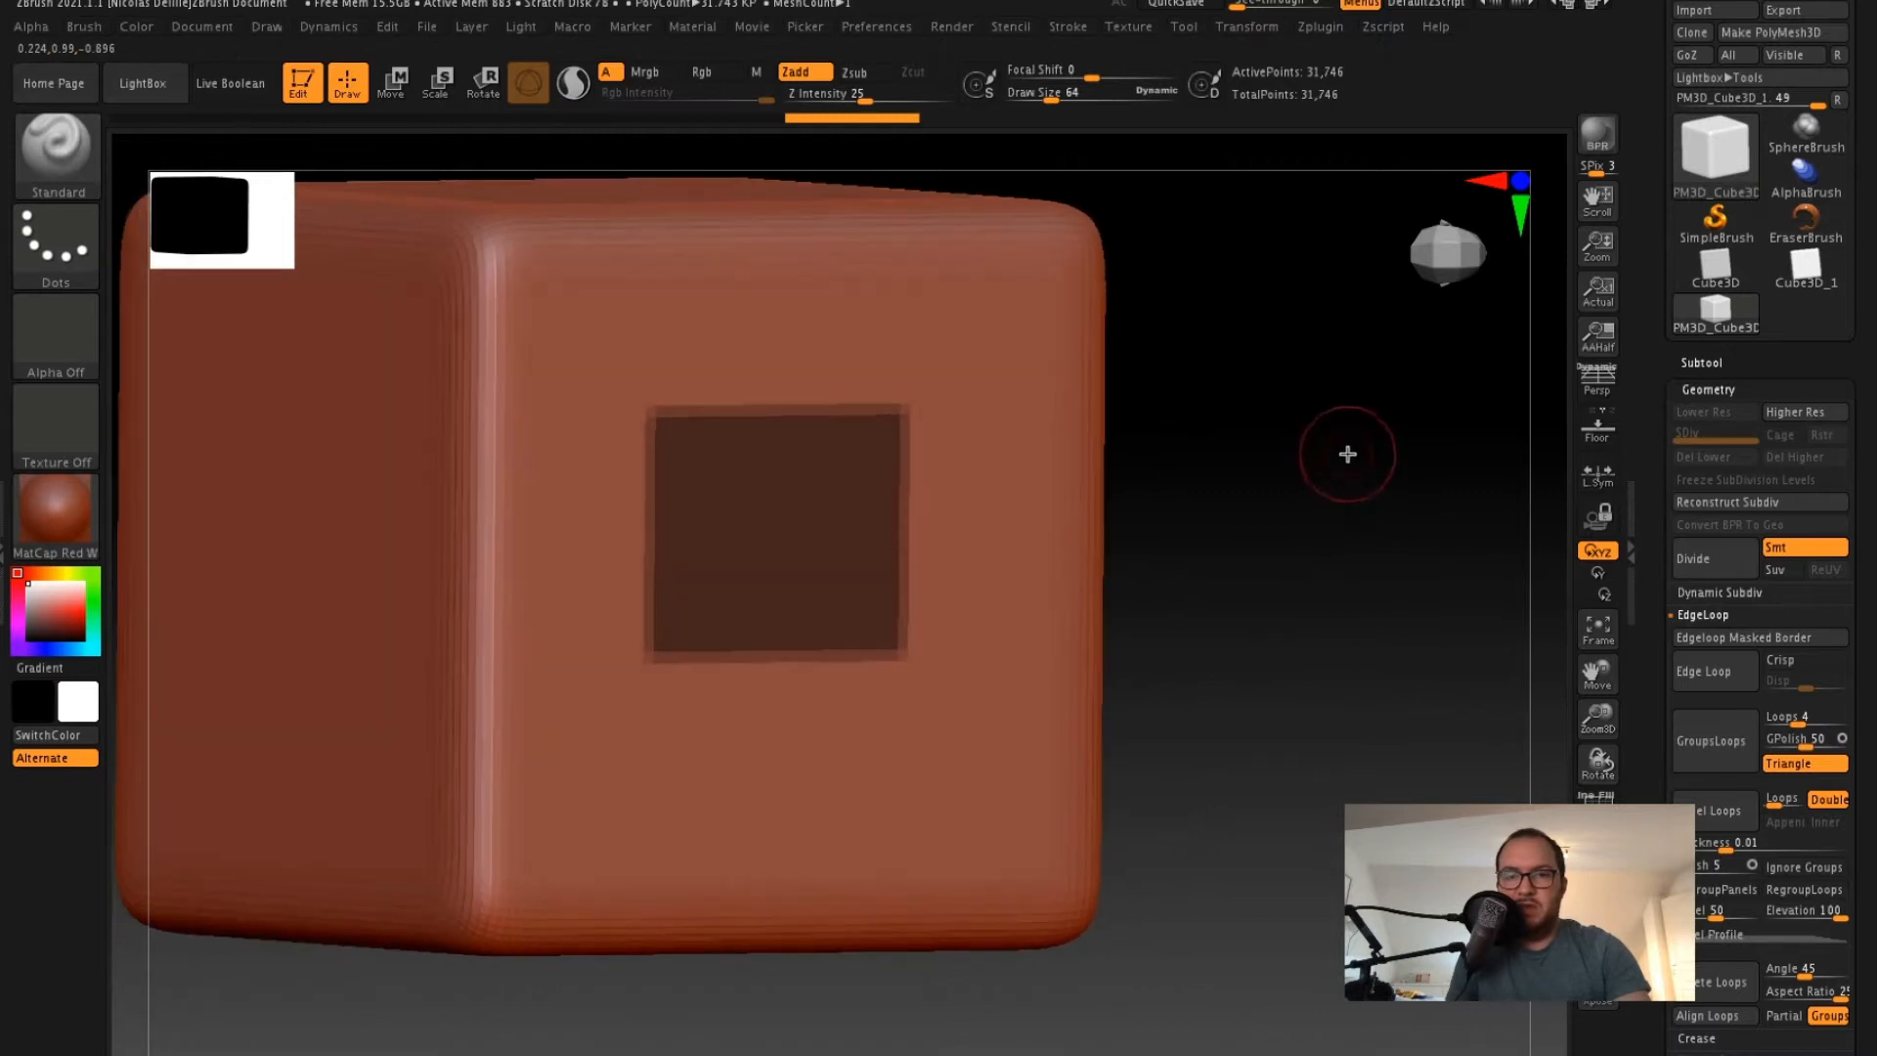
- Clear the rectangular mask and switch the masking brush back to MaskPen
ctrl+click(1346, 449)
key(ctrl+b)
click(177, 176)
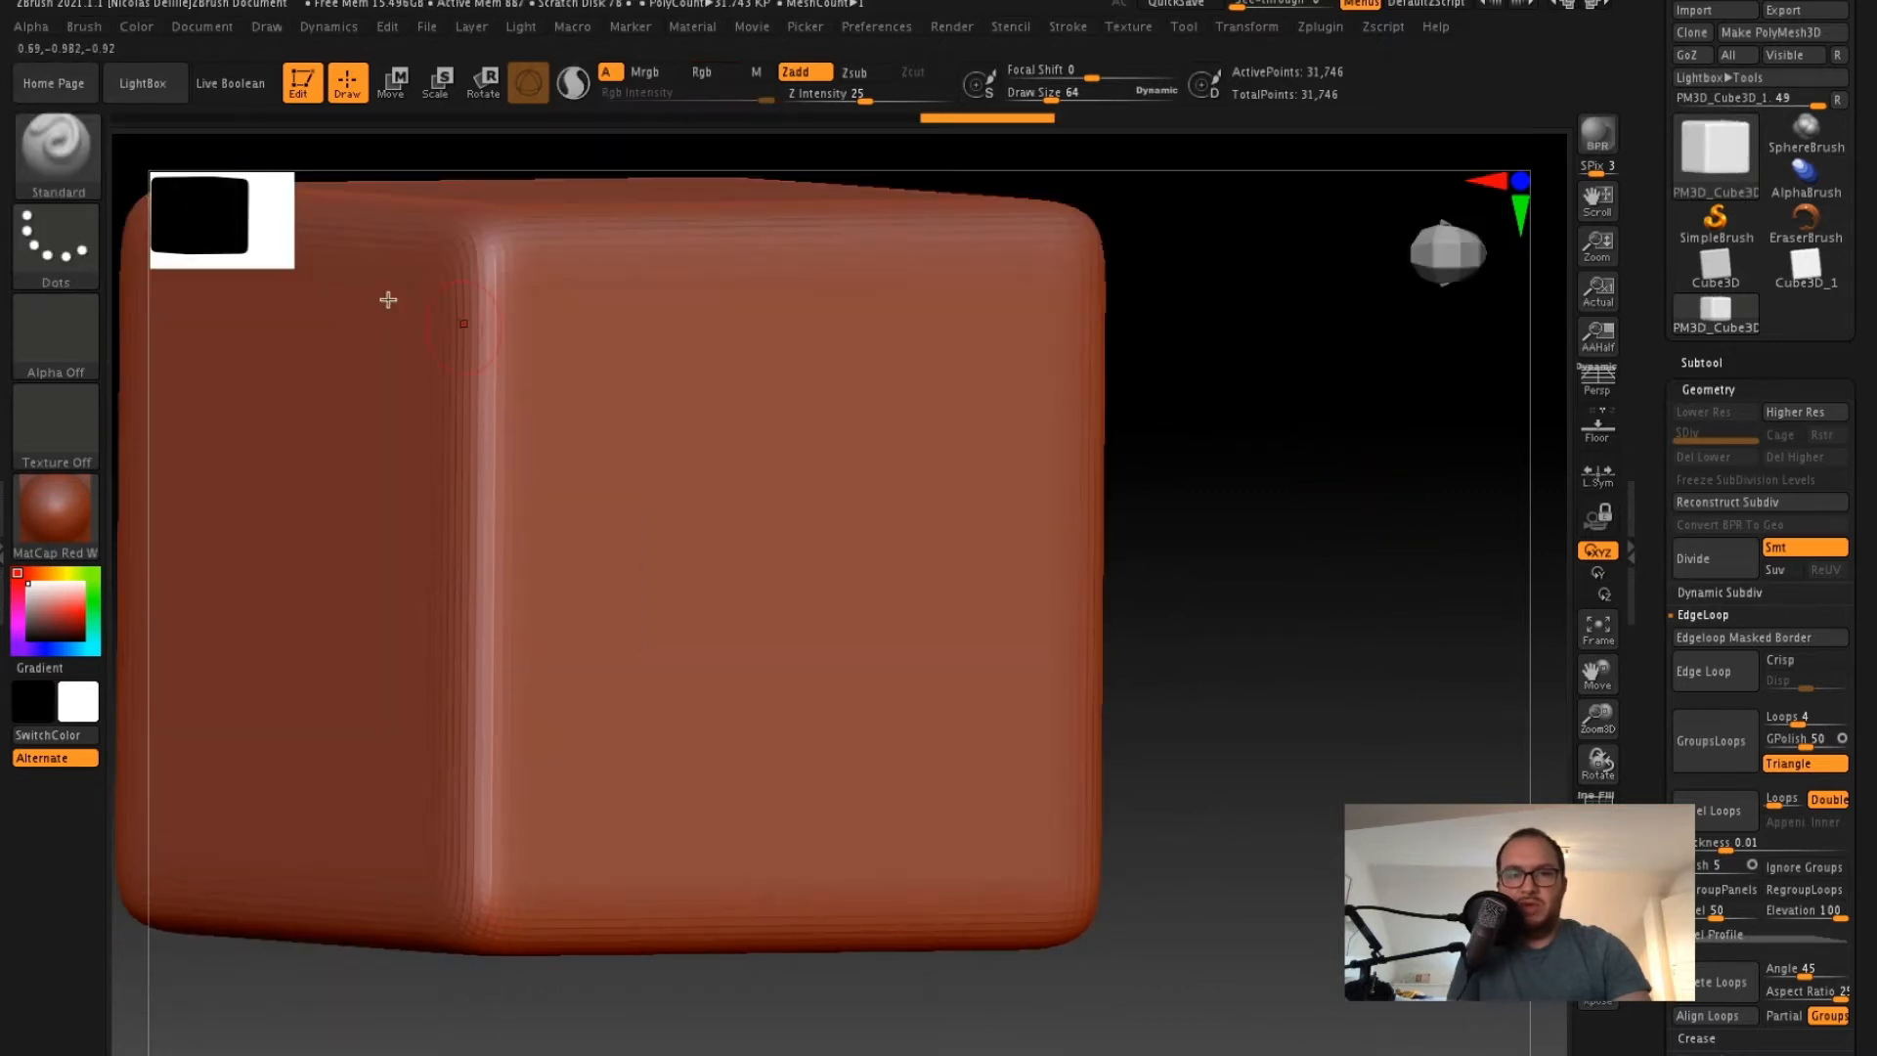
- Paint an oval mask in the middle of the cube's front face with MaskPen
shift+drag(1222, 435, 1206, 440)
mouse_move(865, 430)
ctrl+mouse_down()
mouse_move(702, 572)
mouse_move(801, 508)
mouse_move(838, 545)
mouse_move(892, 495)
mouse_move(942, 506)
ctrl+mouse_up()
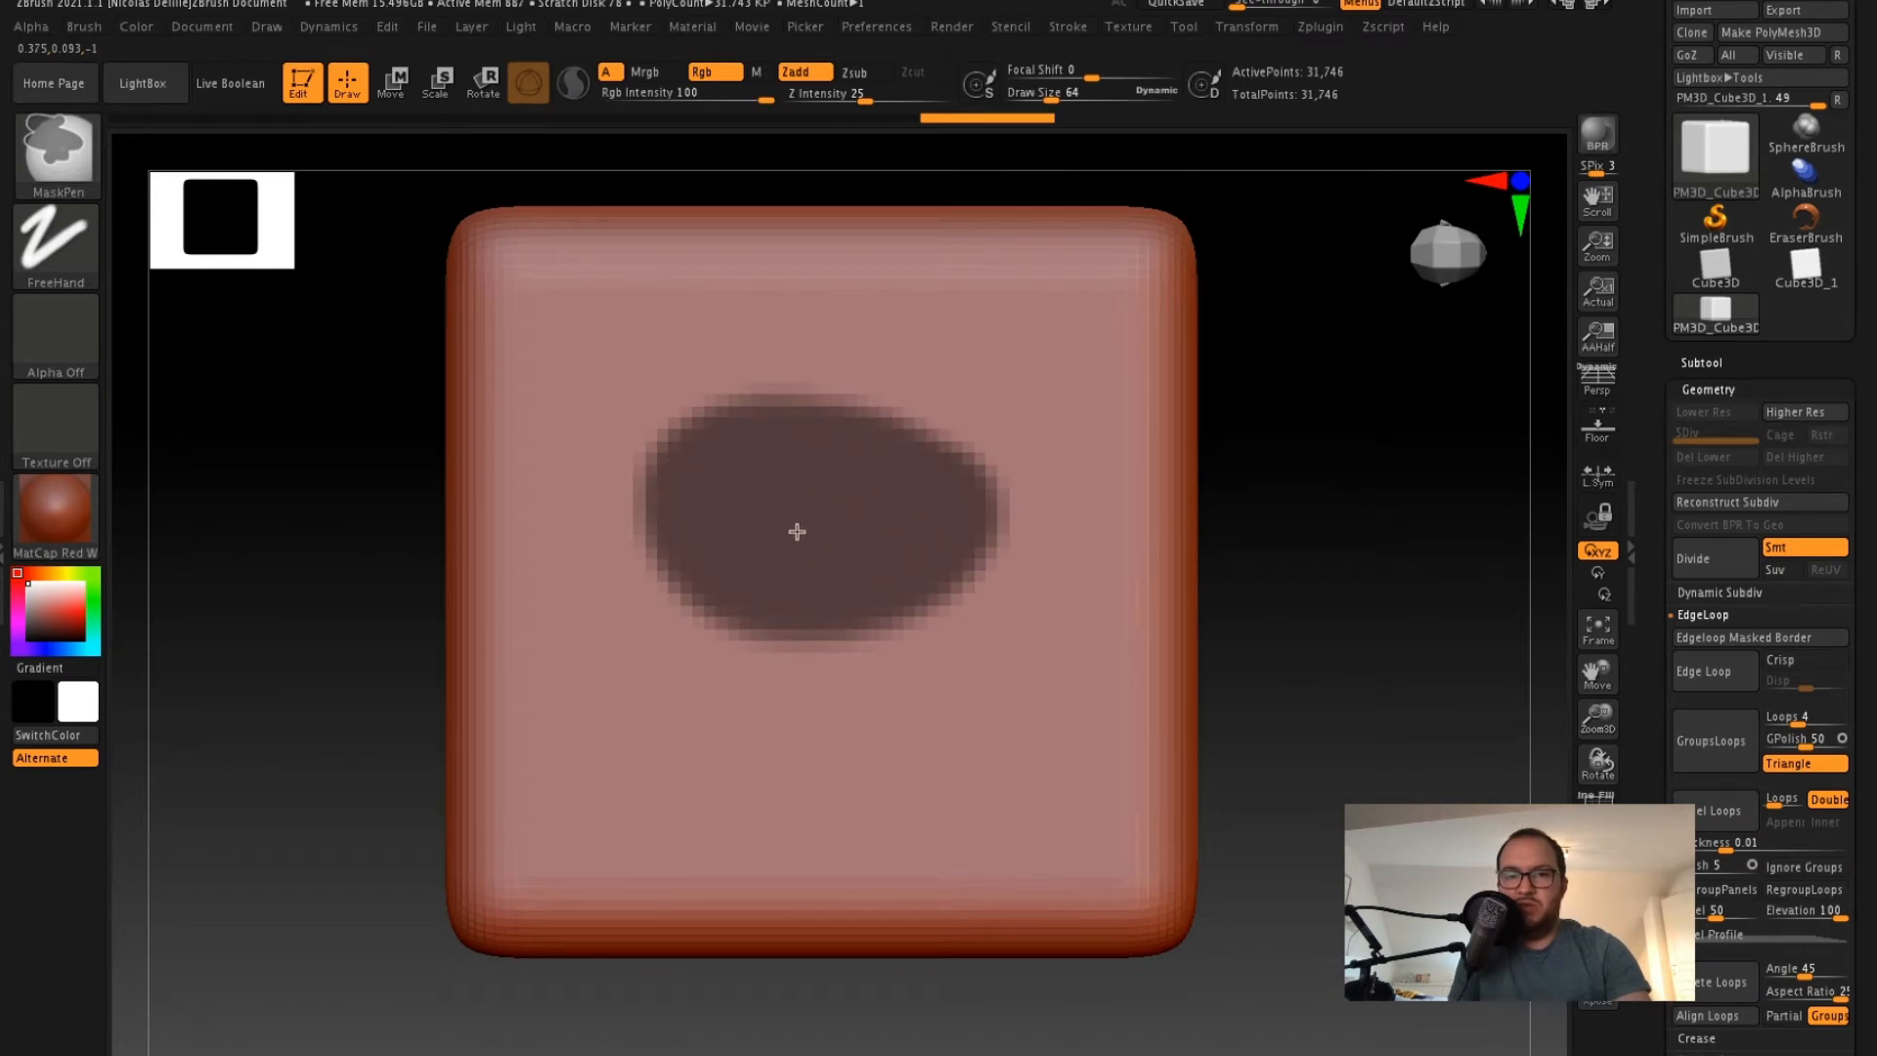
mouse_move(1259, 477)
mouse_down()
mouse_move(1349, 471)
mouse_move(1324, 478)
mouse_up()
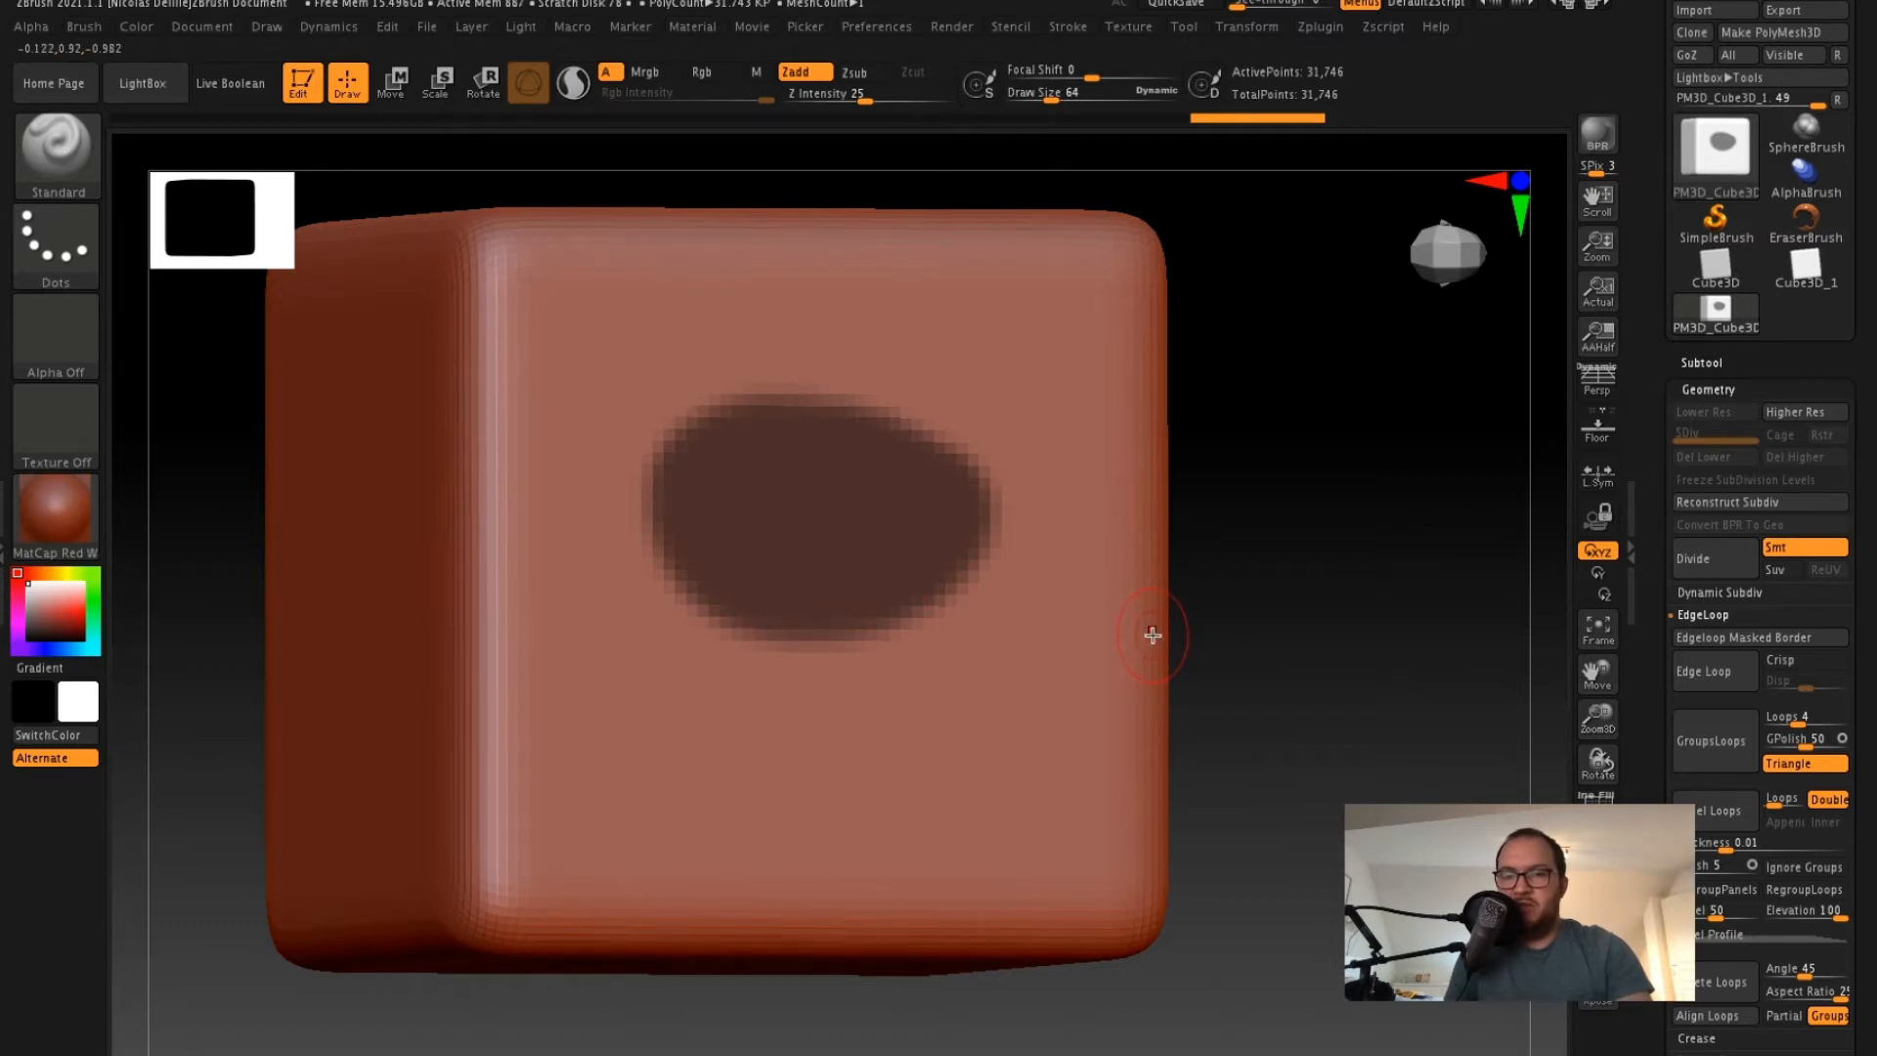
drag(1285, 556, 1167, 521)
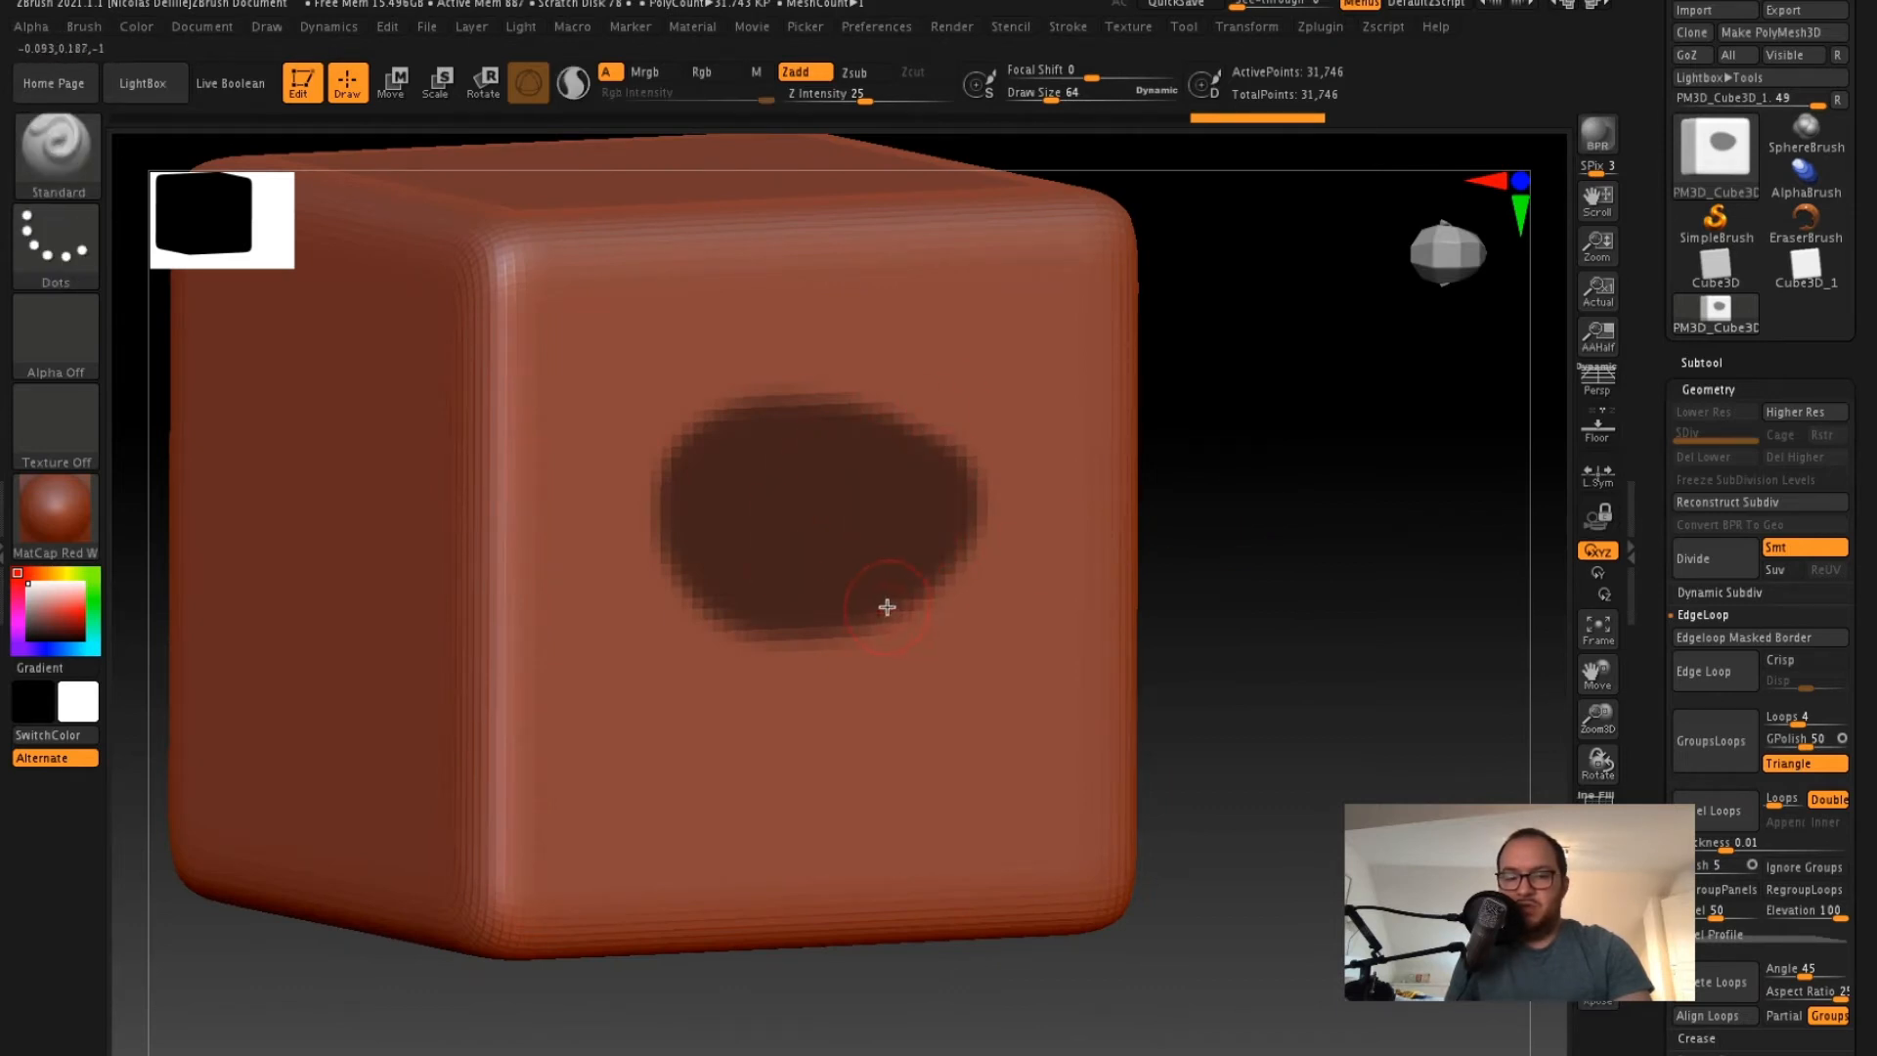
- Turn the masked oval into its own polygroup and display the polyframe
key(ctrl)
key(ctrl+w)
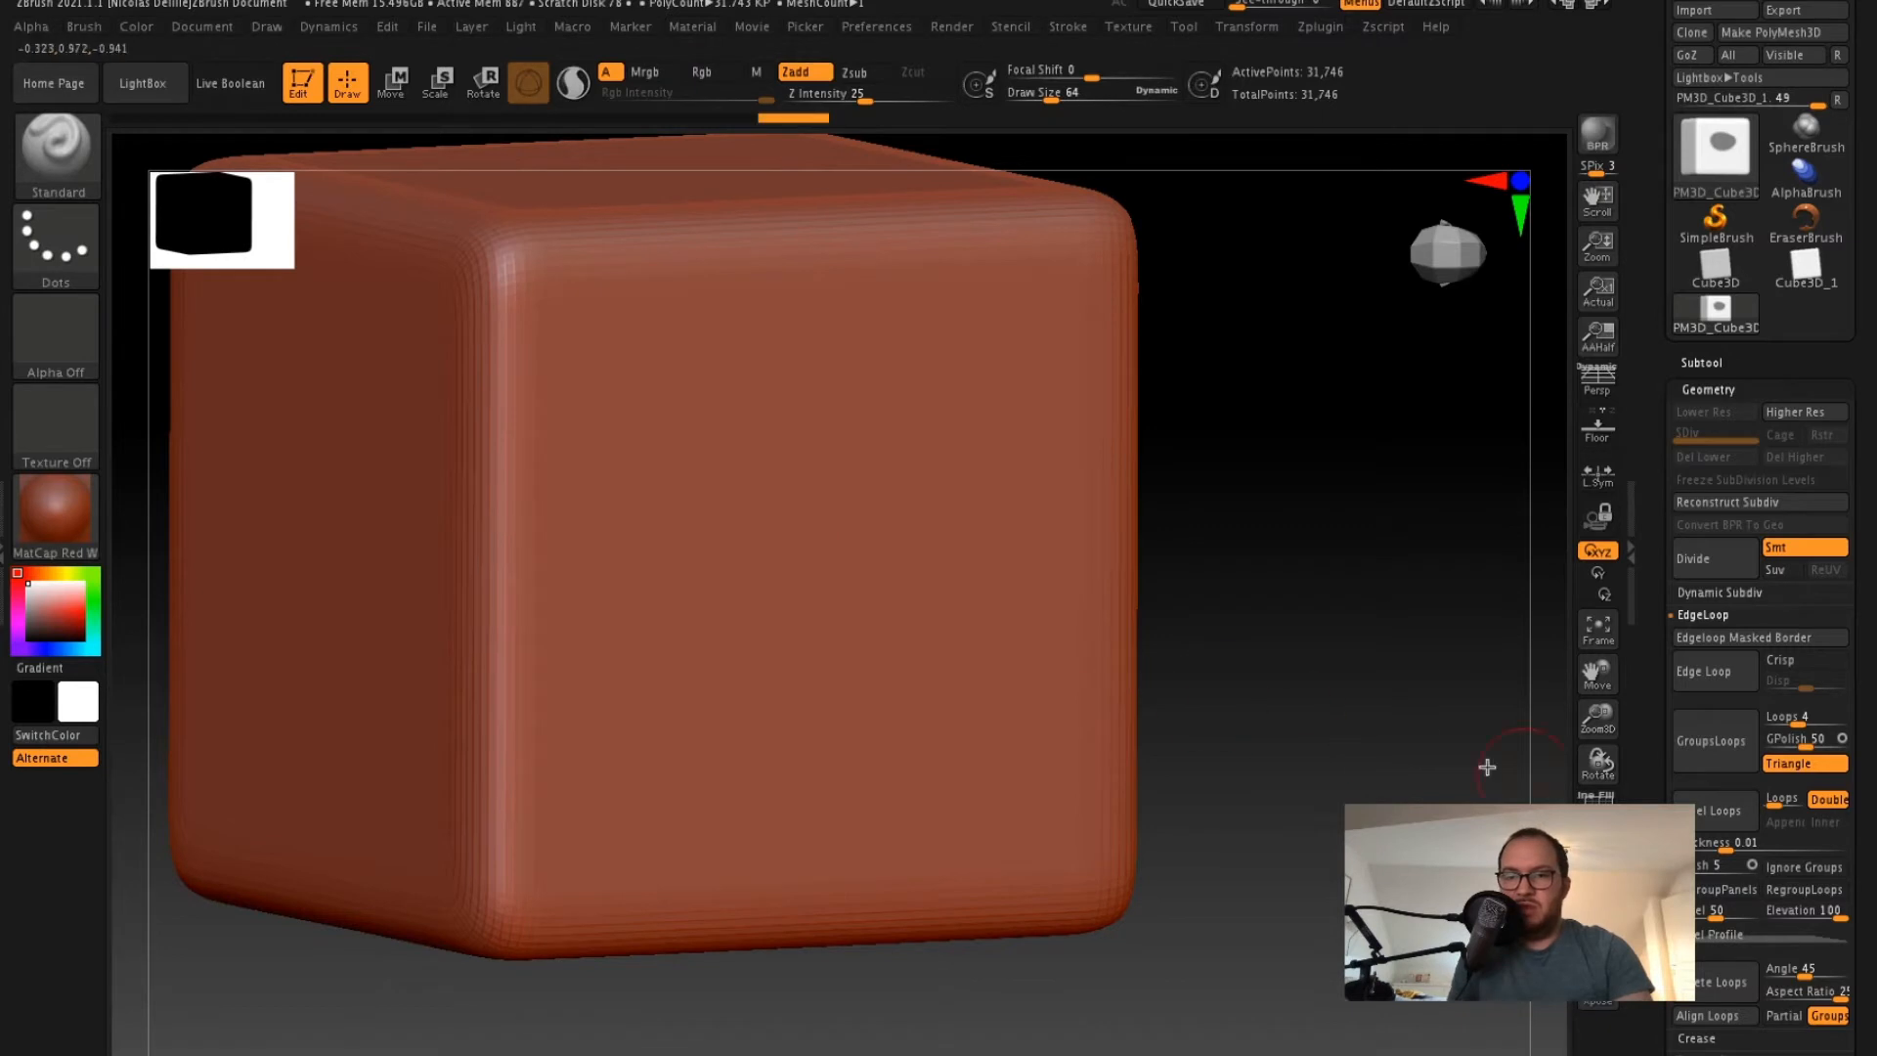
key(shift+f)
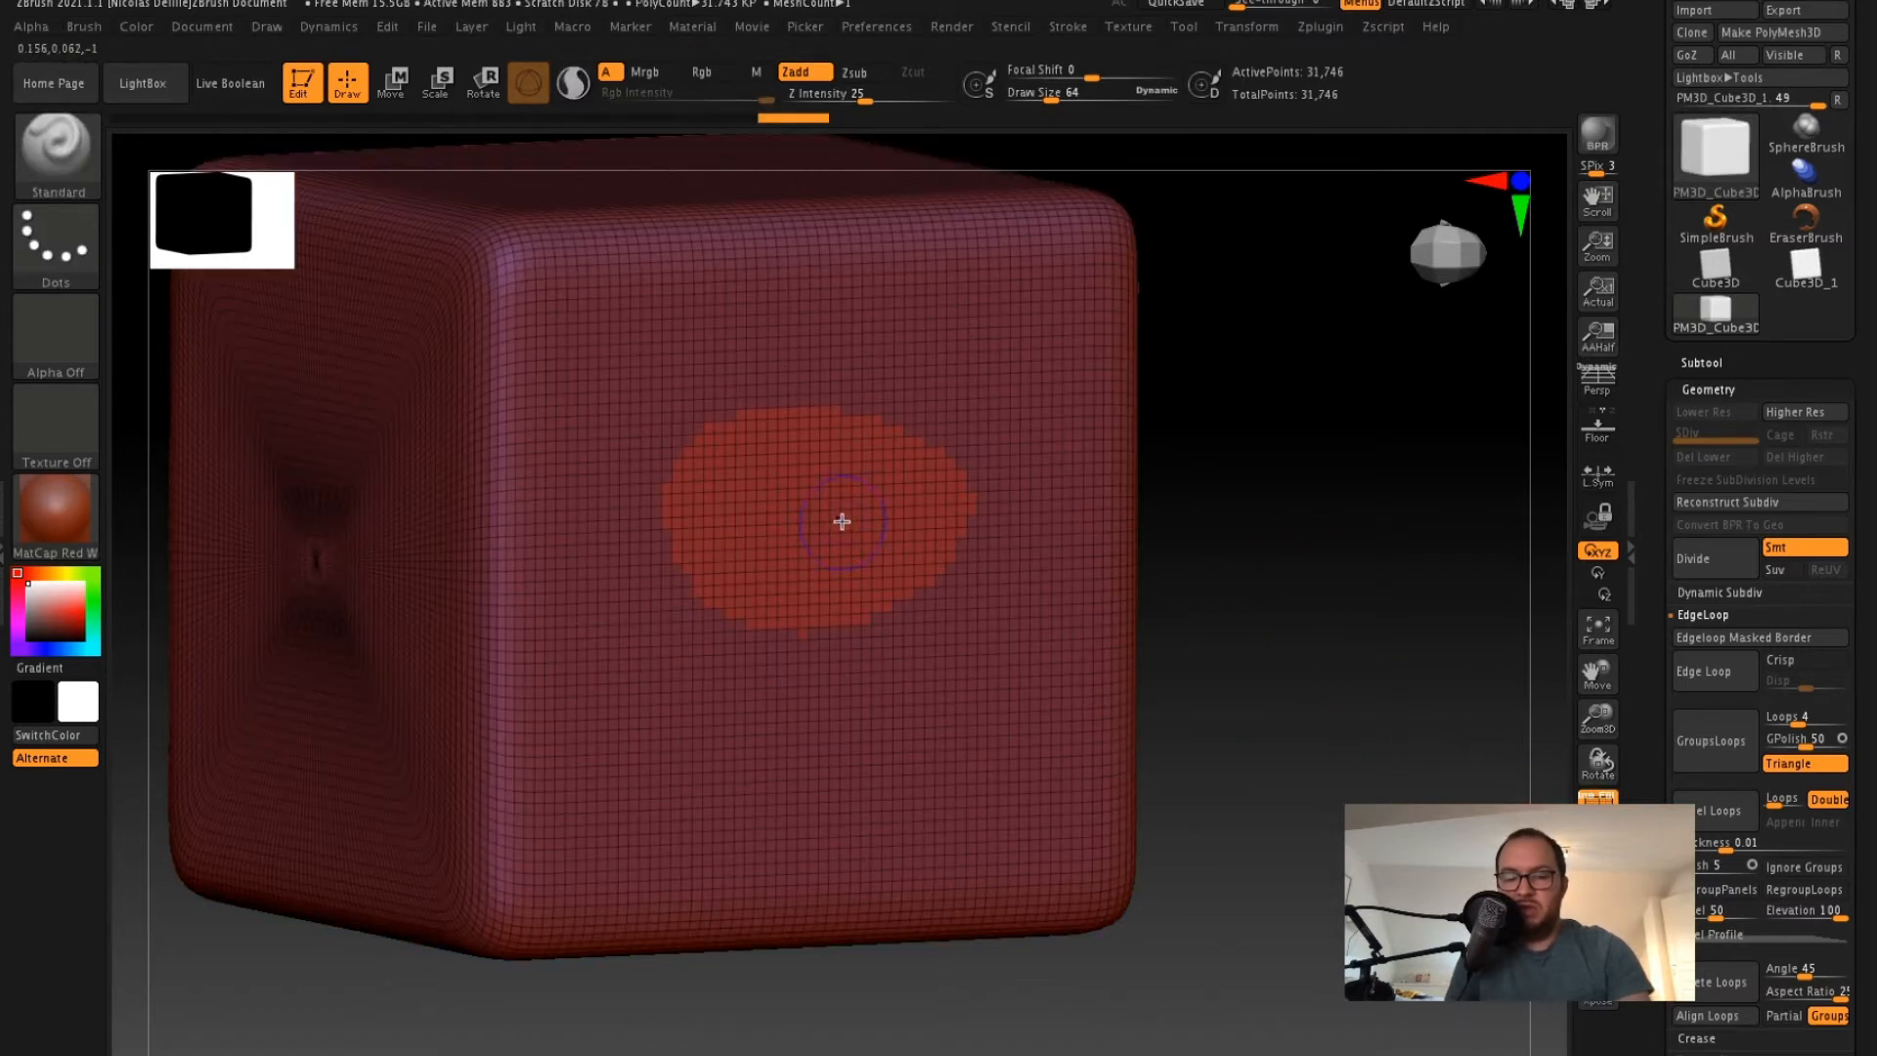
- Isolate the oval polygroup by hiding the rest of the cube
key(ctrl+shift)
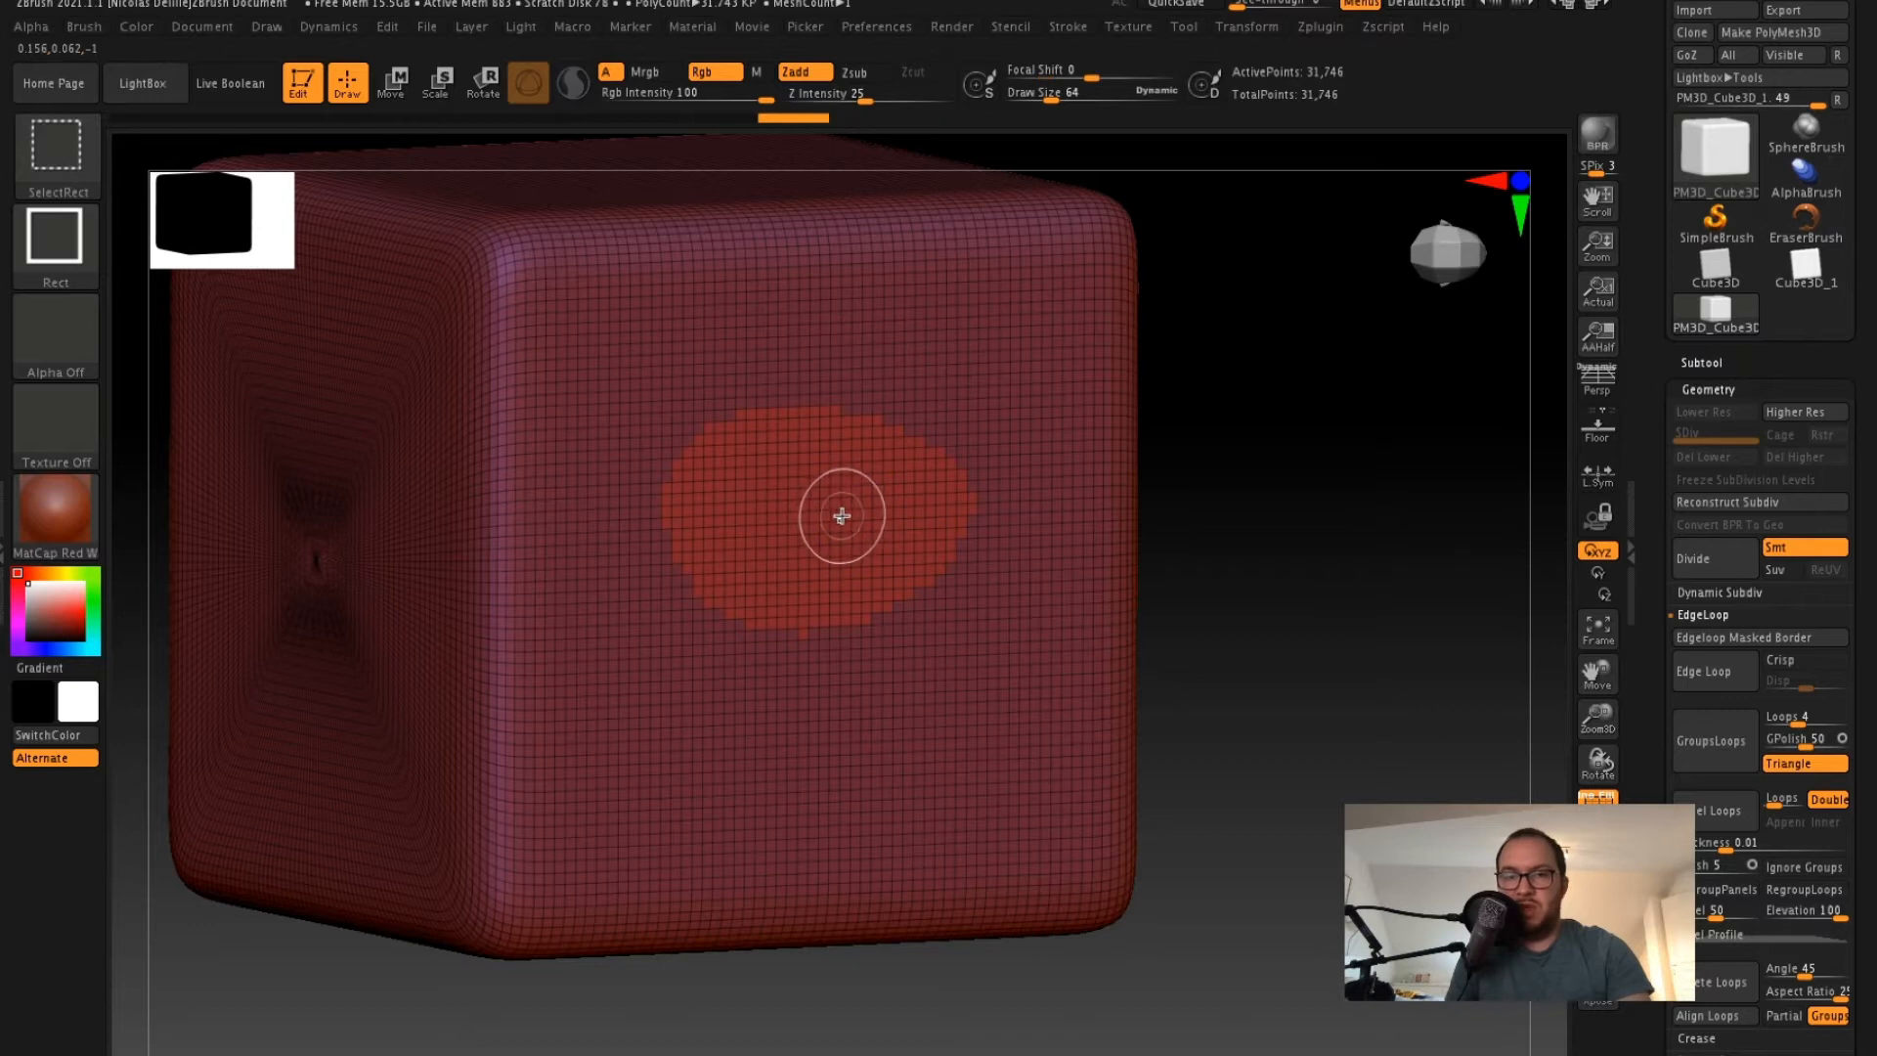
ctrl+shift+click(842, 515)
mouse_move(1231, 435)
alt+mouse_down()
mouse_move(1190, 578)
mouse_move(1147, 533)
alt+mouse_up()
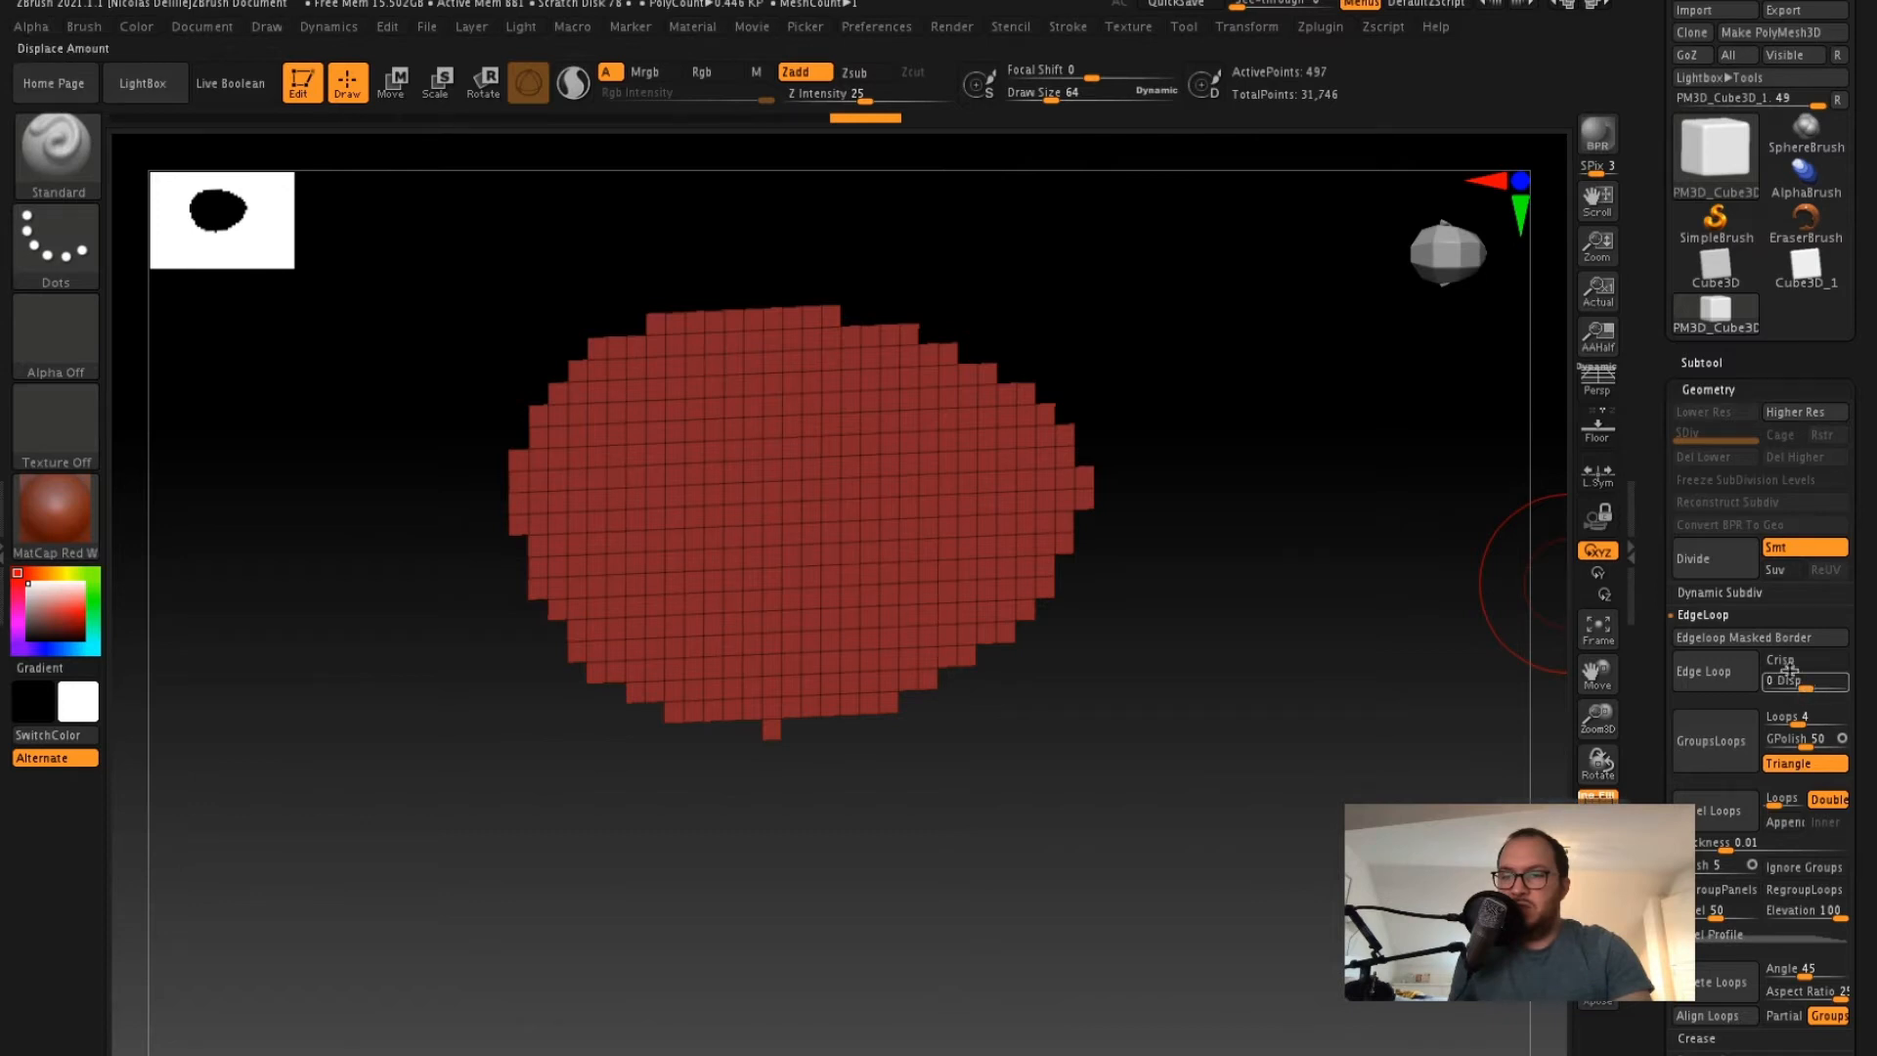
- Try an Edge Loop with a displacement of 0 on the isolated oval patch, and undo it
click(1699, 683)
alt+drag(1326, 507, 1290, 687)
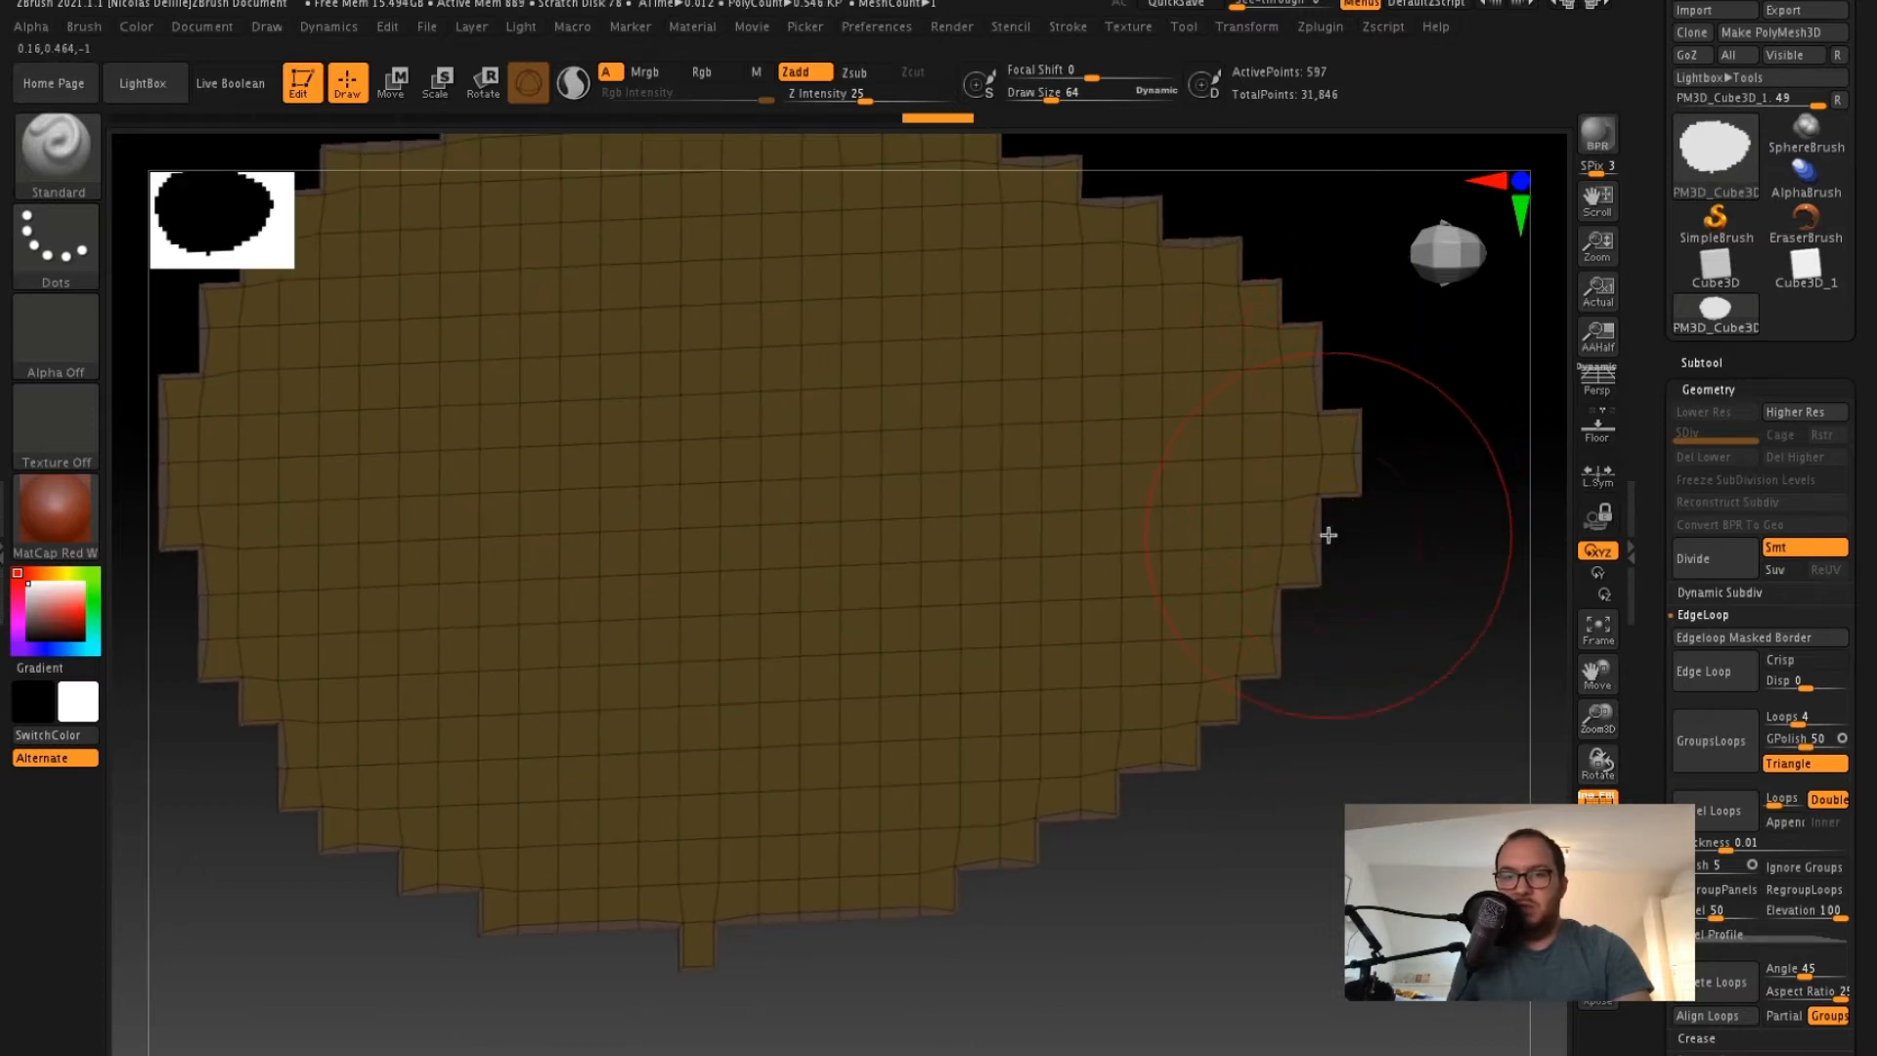
key(ctrl+z)
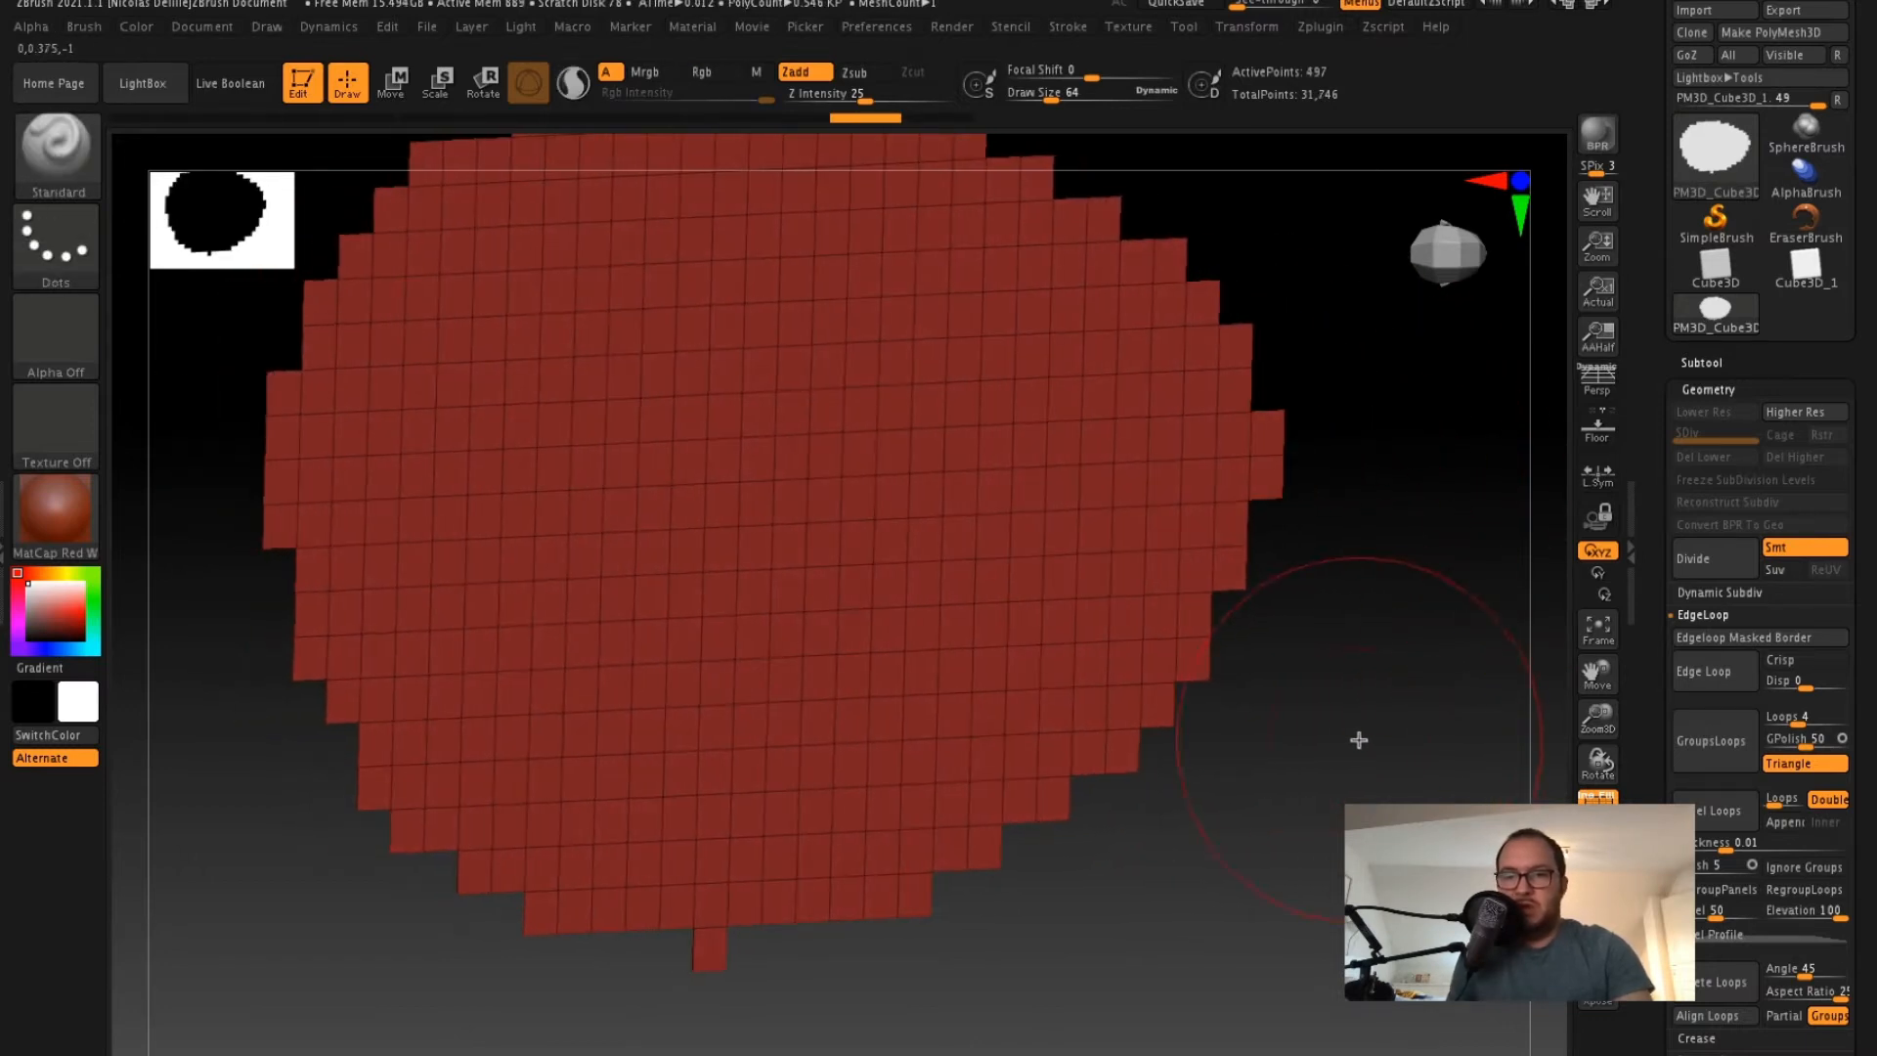
- Extrude the isolated oval patch outward with an Edge Loop at a displacement of 0.26769
alt+drag(1328, 733, 1282, 625)
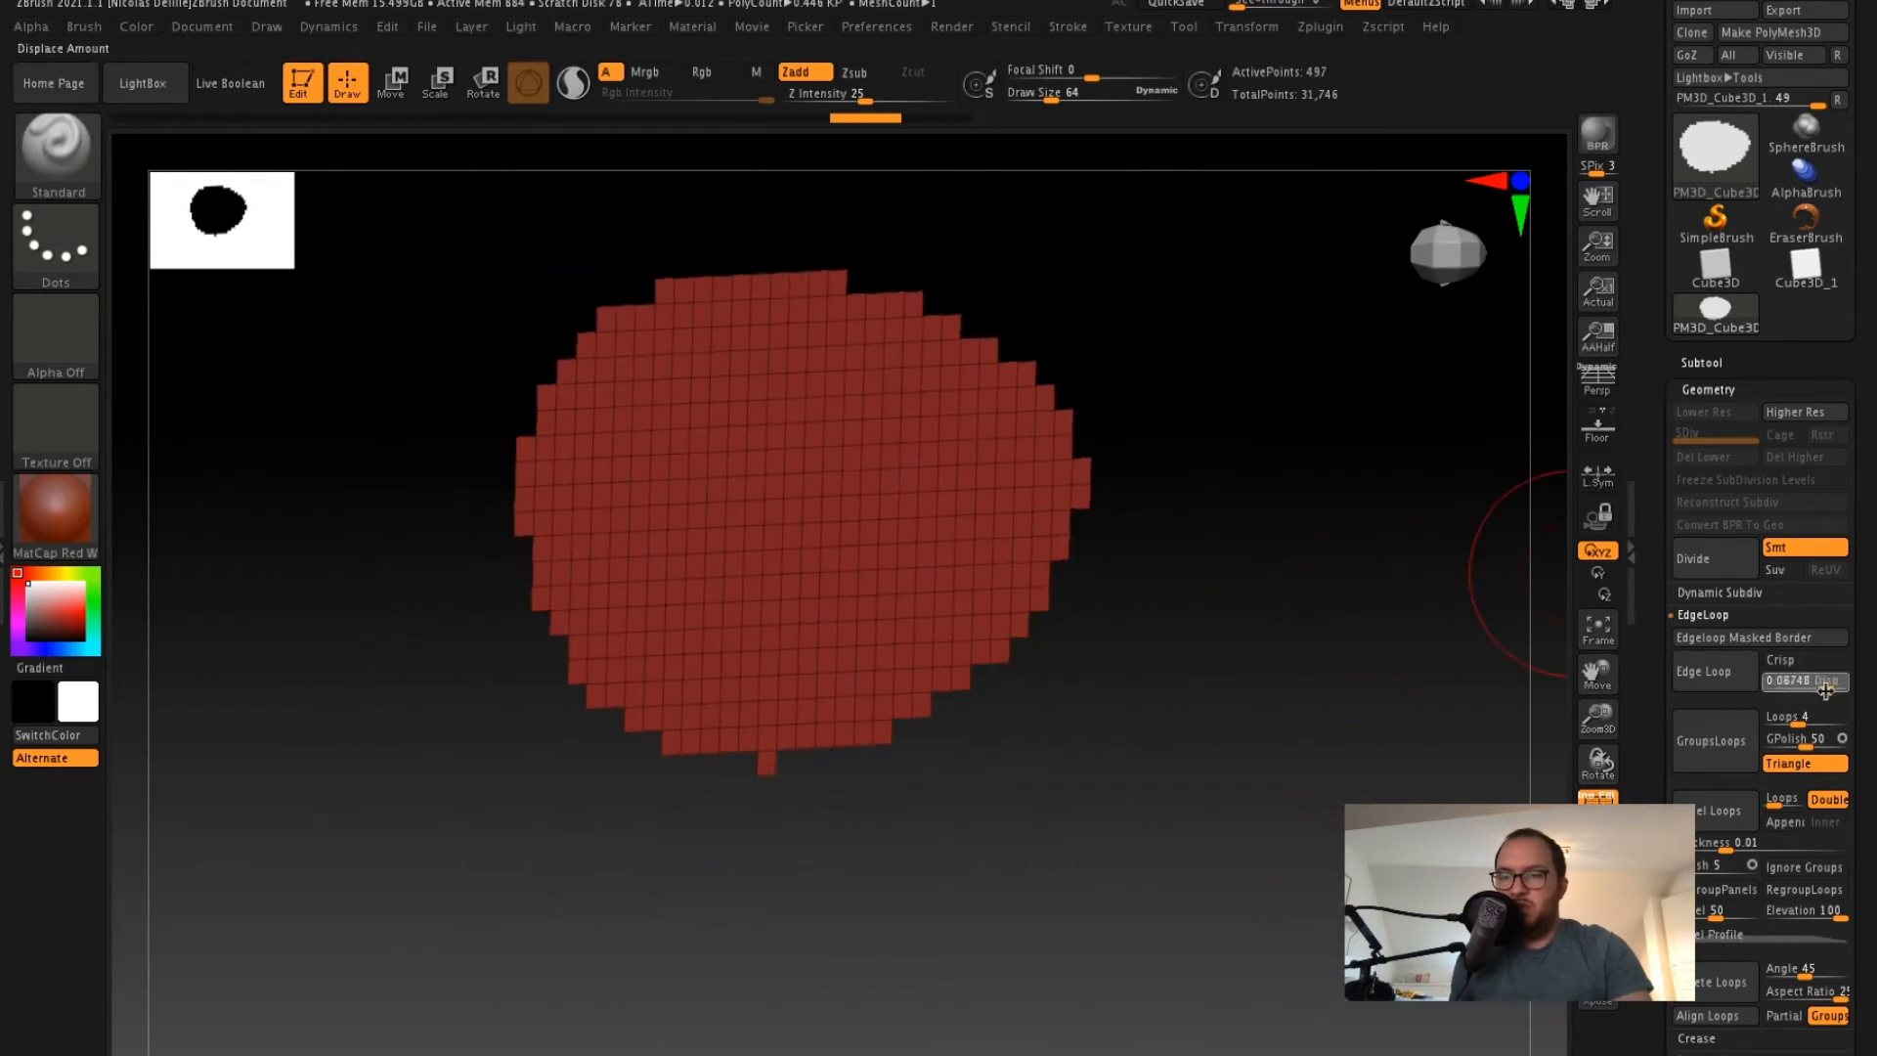
drag(1835, 690, 1797, 683)
click(1704, 672)
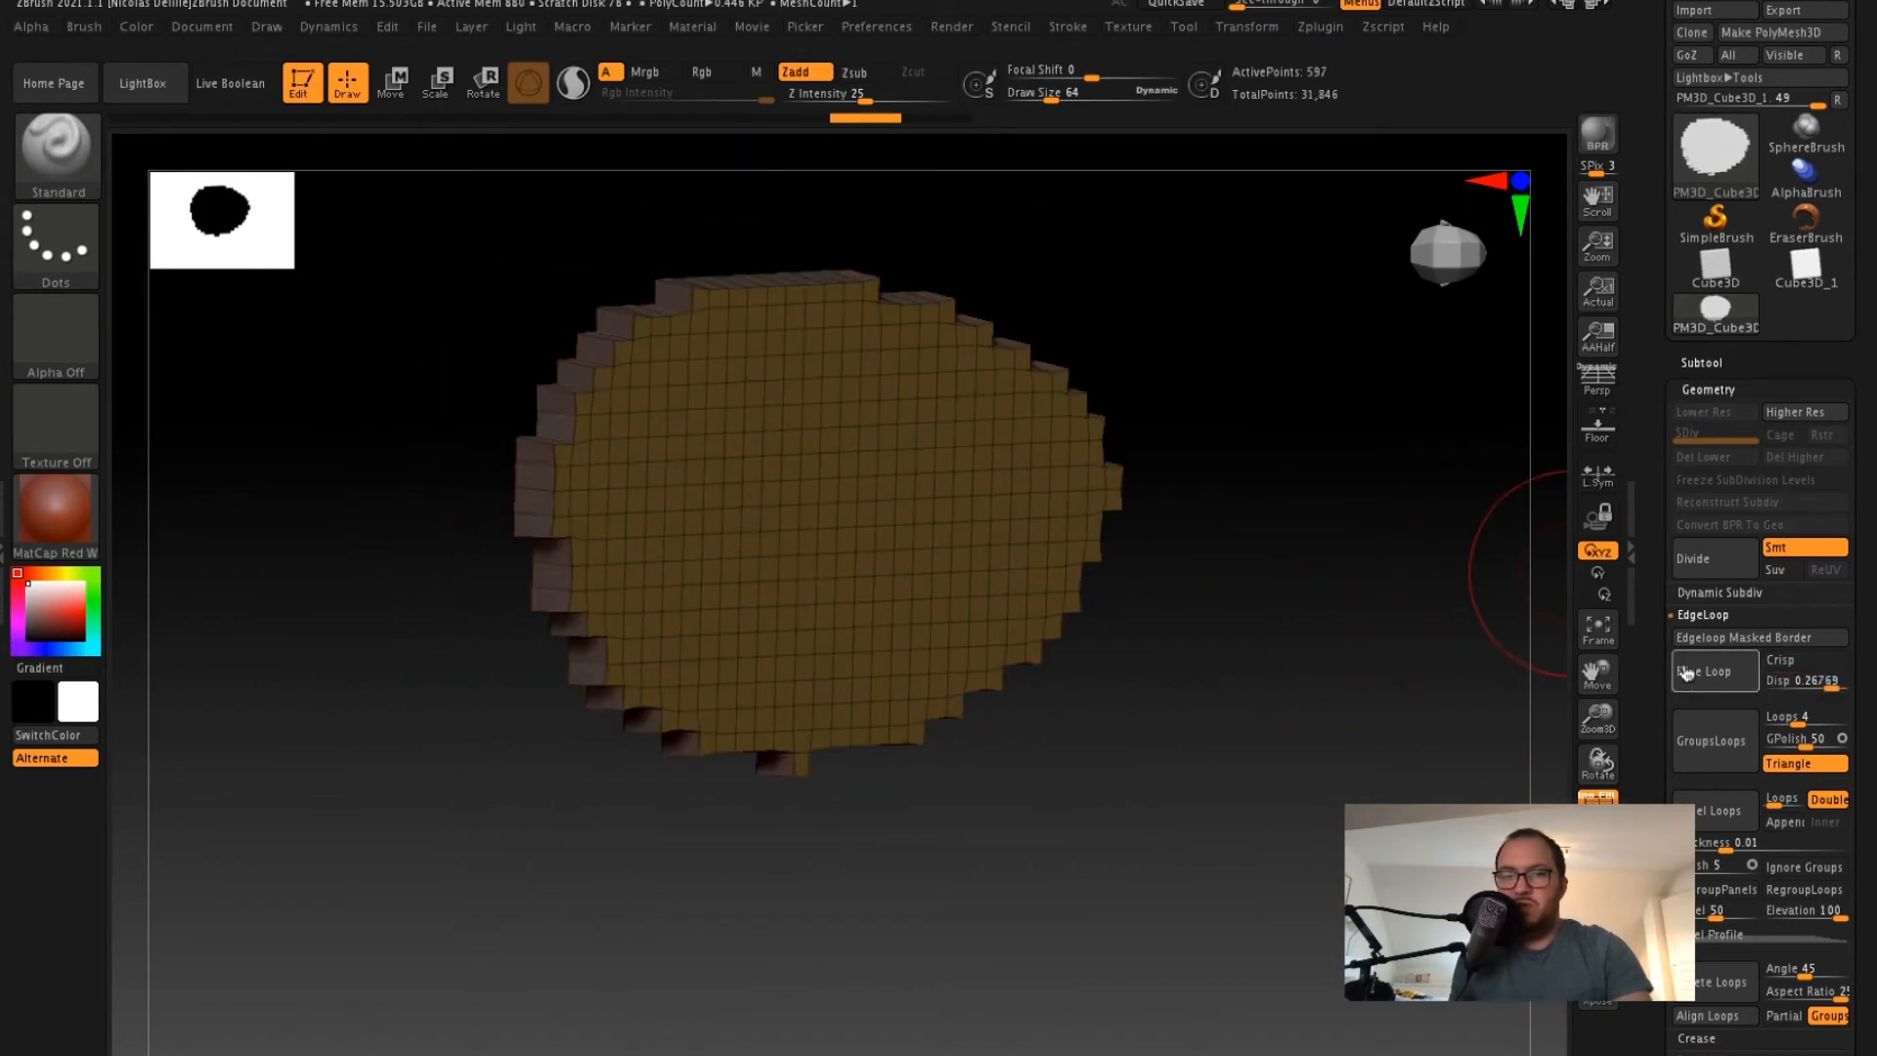
- Unhide the rest of the cube and inspect the extruded oval patch
mouse_move(1426, 658)
mouse_down()
mouse_move(1316, 628)
mouse_move(1571, 583)
mouse_move(1551, 587)
mouse_up()
ctrl+shift+click(1372, 651)
mouse_move(1510, 554)
ctrl+right_down()
mouse_move(1537, 561)
mouse_move(1470, 553)
ctrl+right_up()
drag(1469, 553, 1453, 567)
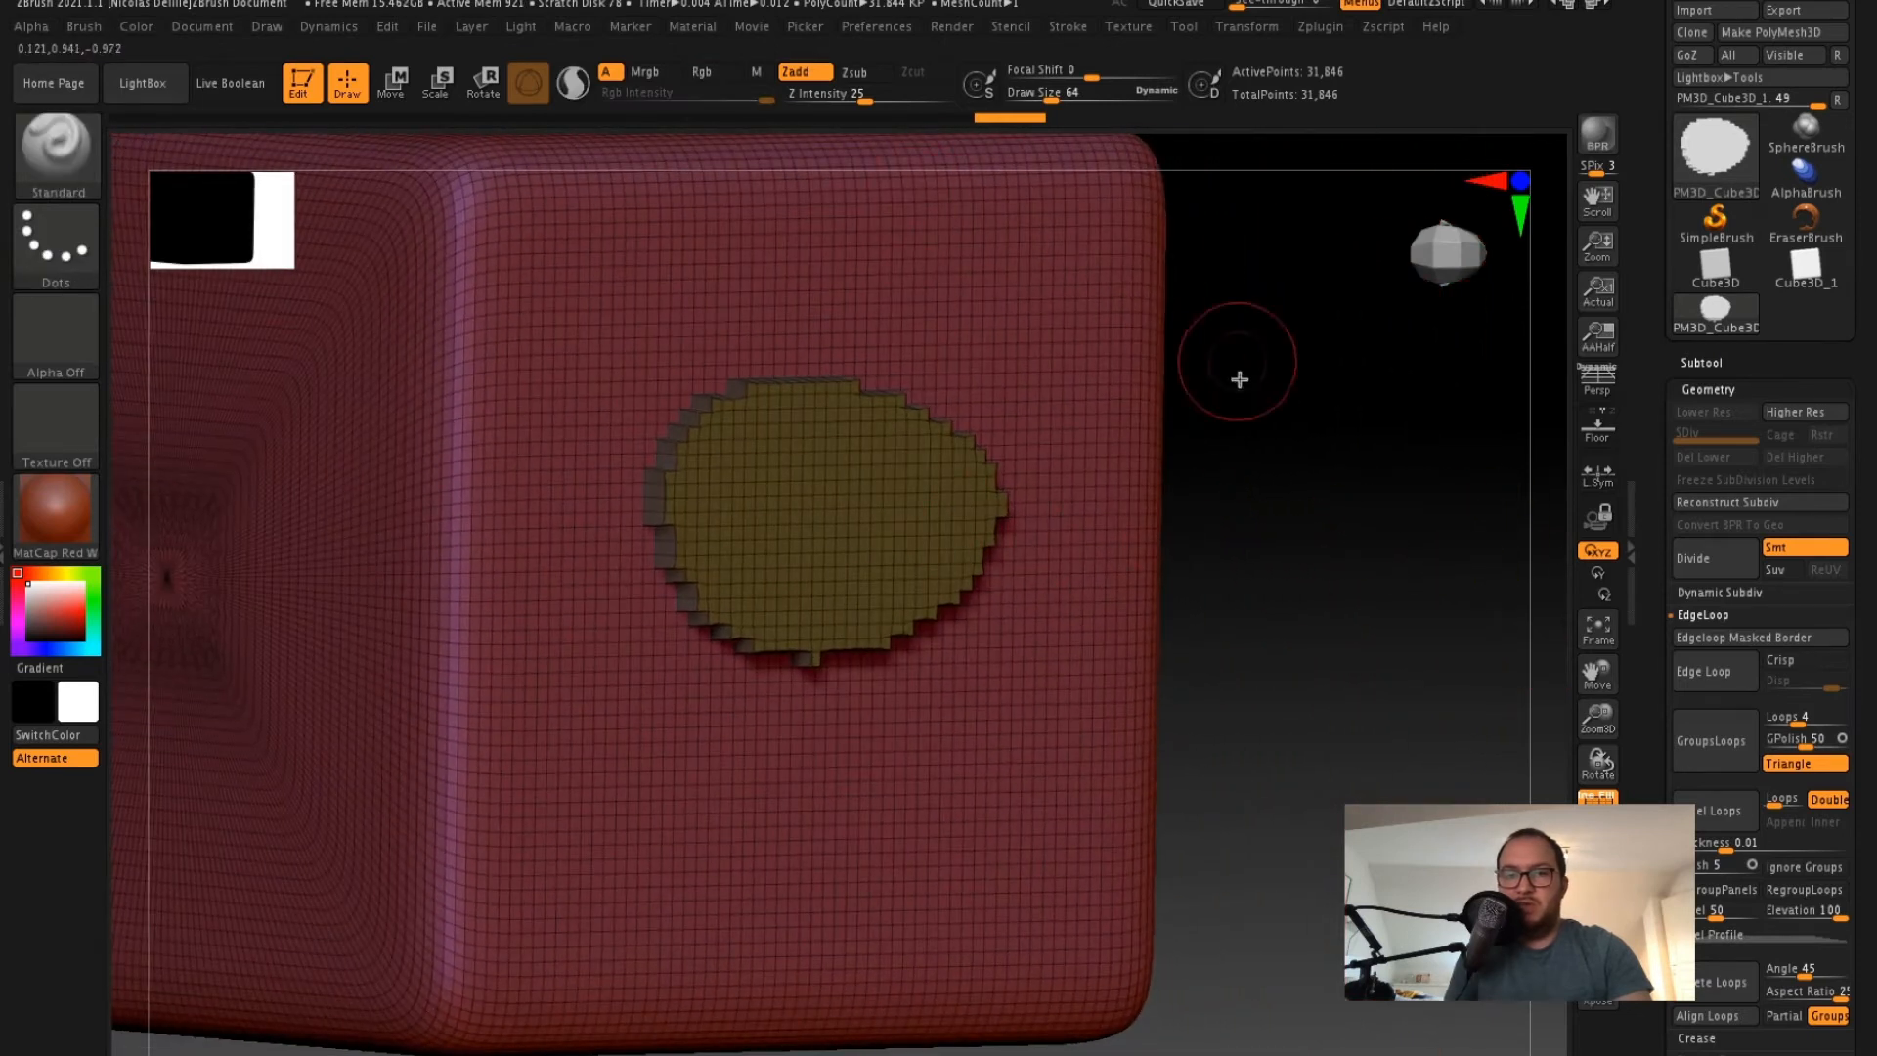
drag(1353, 495, 1242, 493)
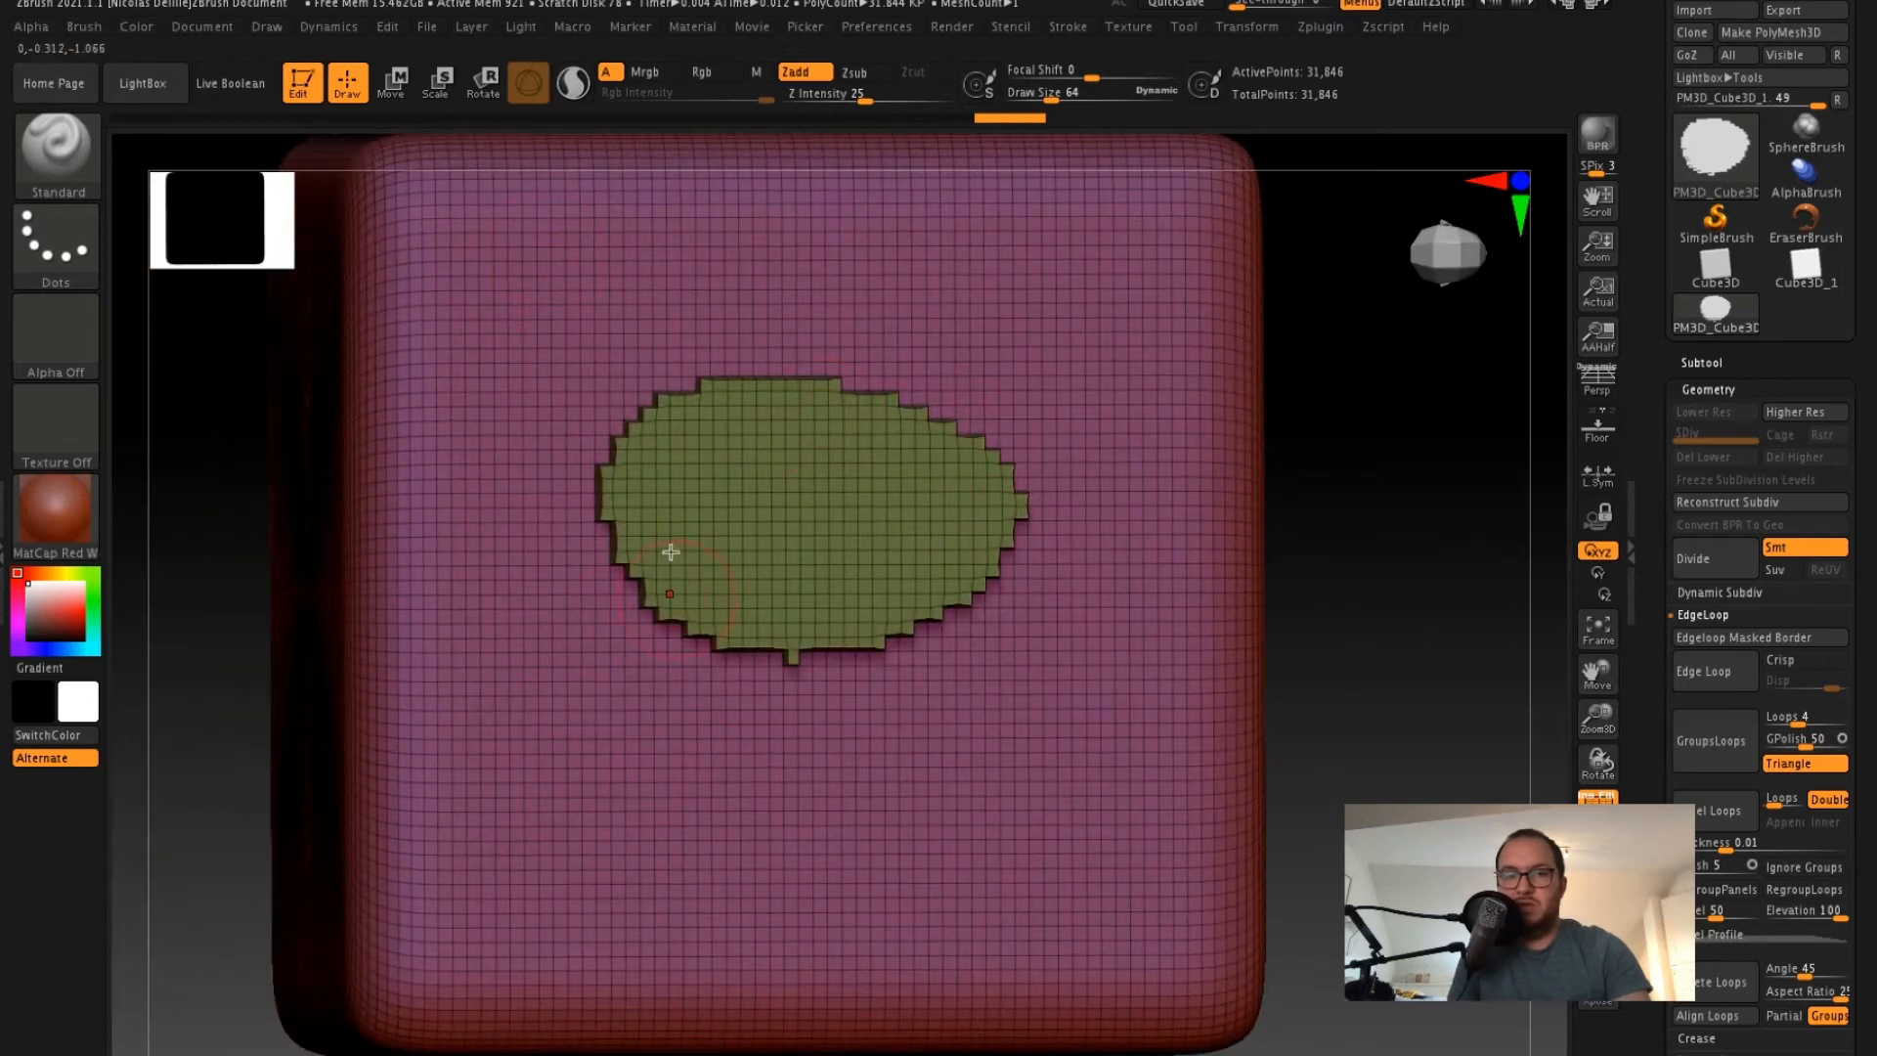
drag(1305, 440, 1331, 430)
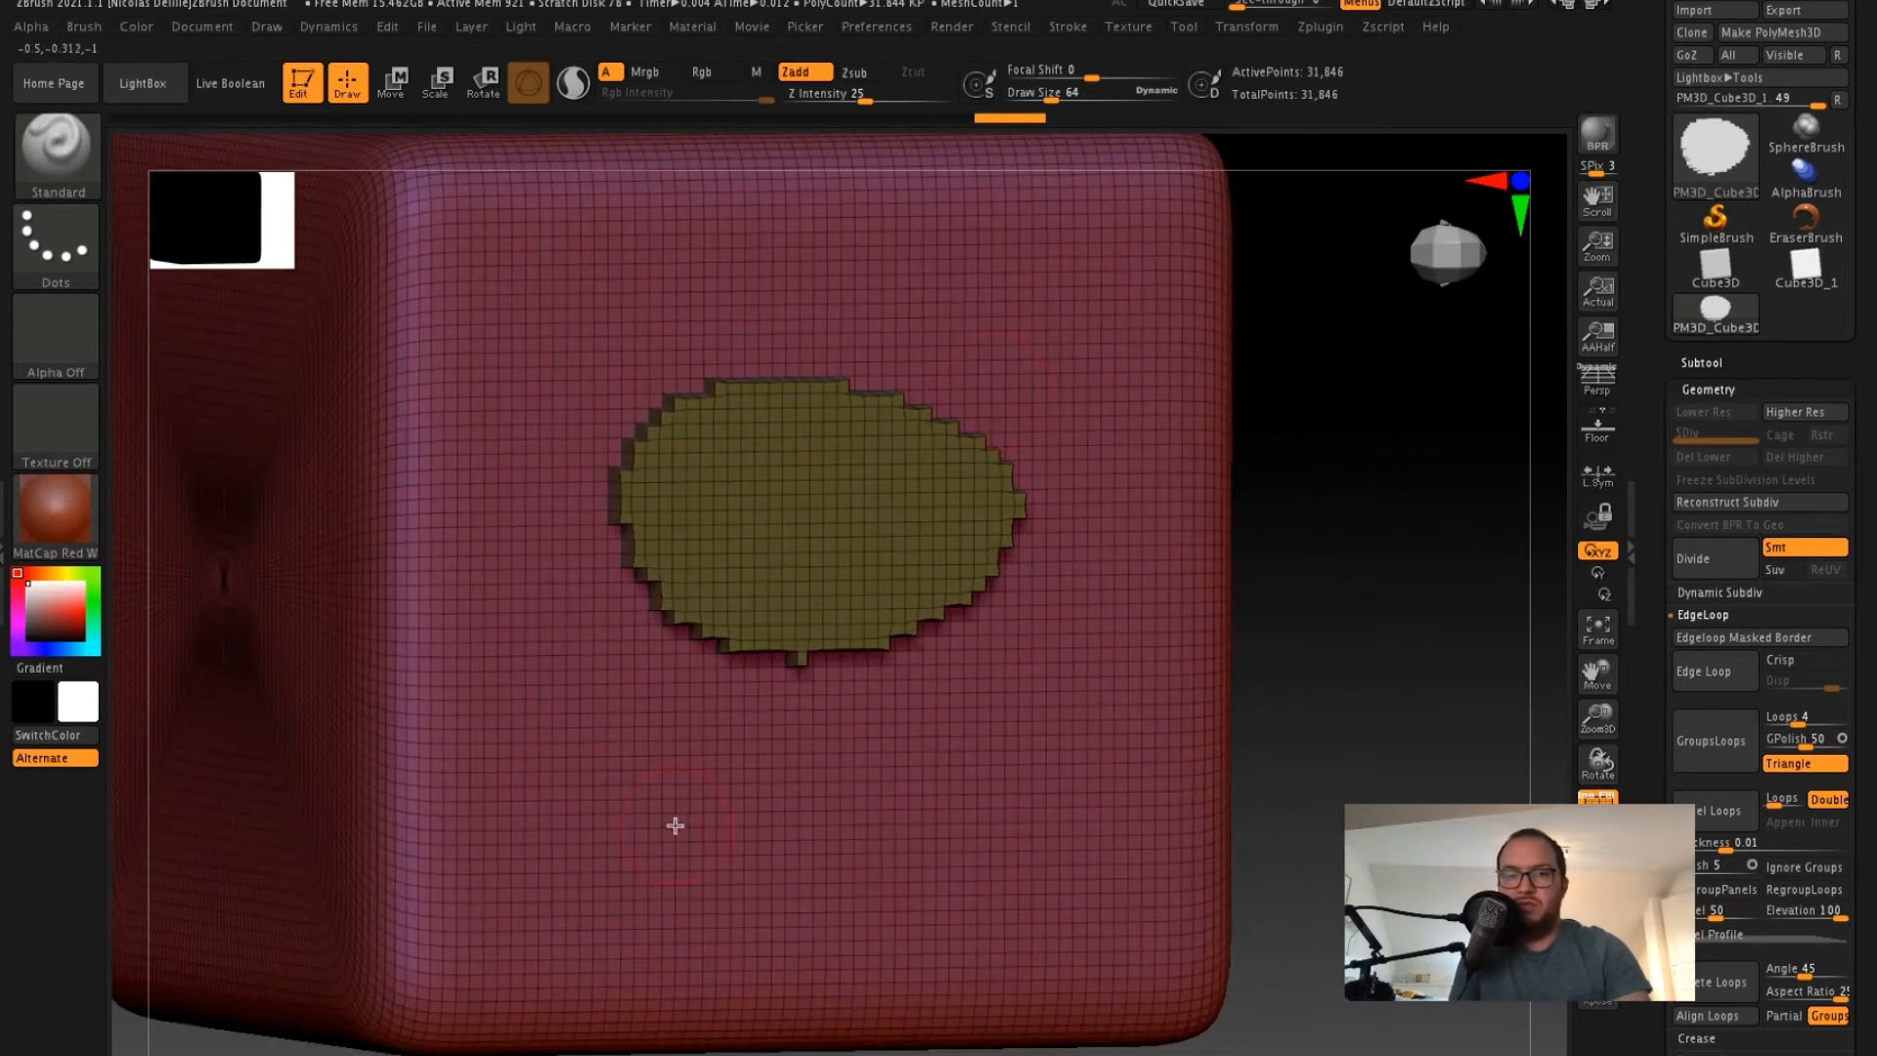
drag(1295, 533, 1256, 569)
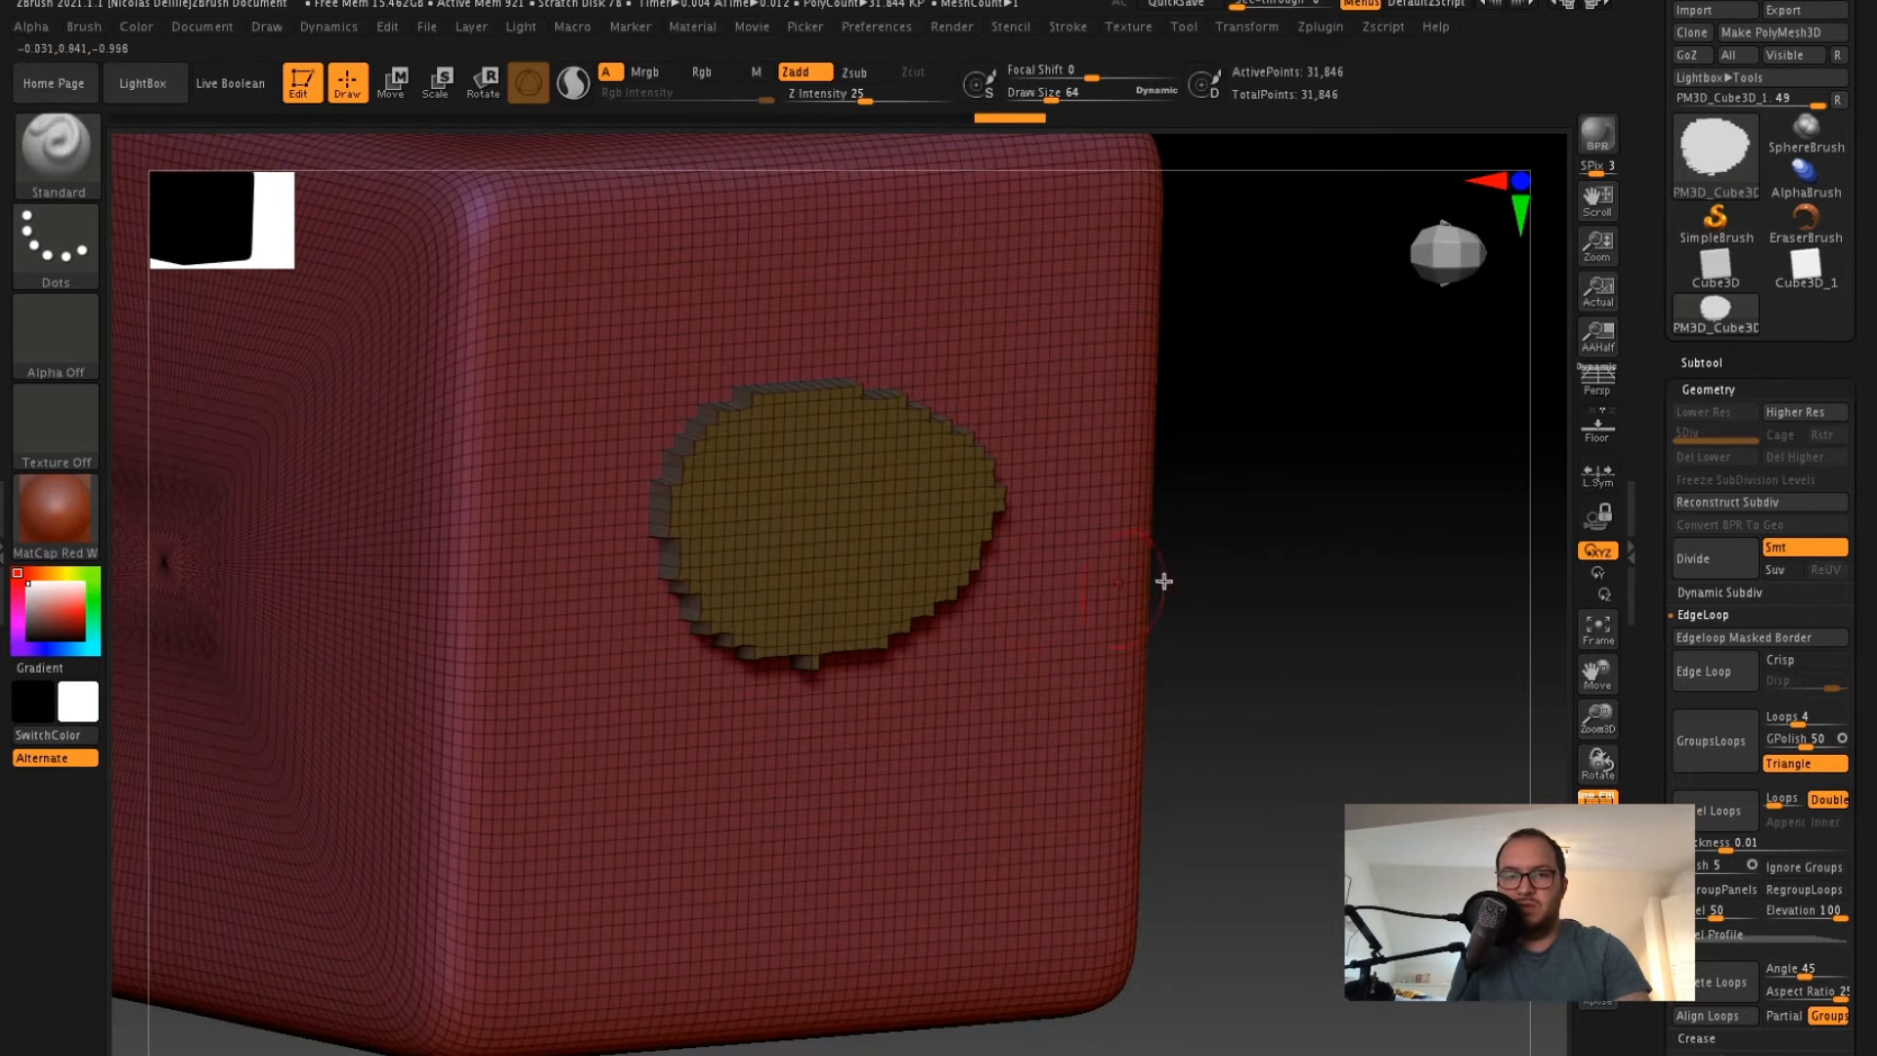
drag(1310, 488, 1353, 541)
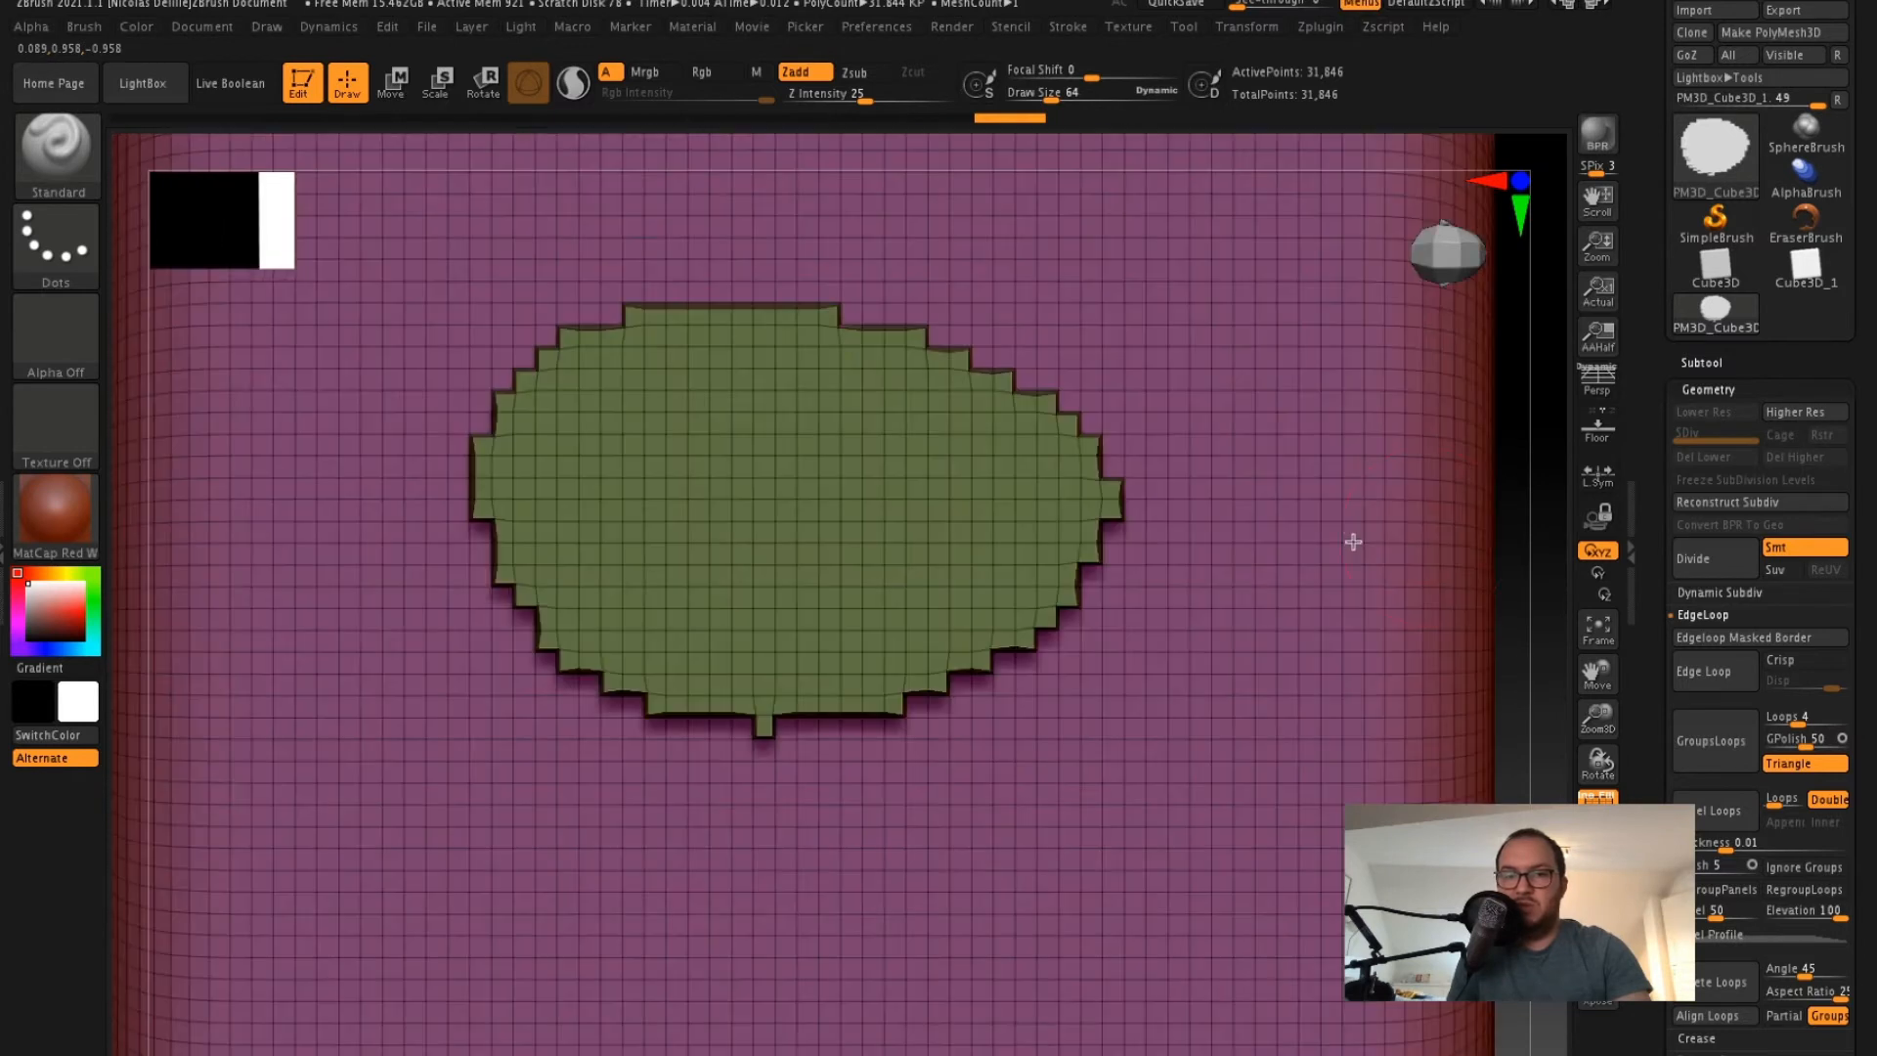
- Mask a smaller patch below the oval on the front face and make it a separate polygroup
drag(1546, 511, 1266, 539)
mouse_move(1007, 665)
ctrl+mouse_down()
mouse_move(948, 671)
mouse_move(938, 754)
mouse_move(956, 741)
ctrl+mouse_up()
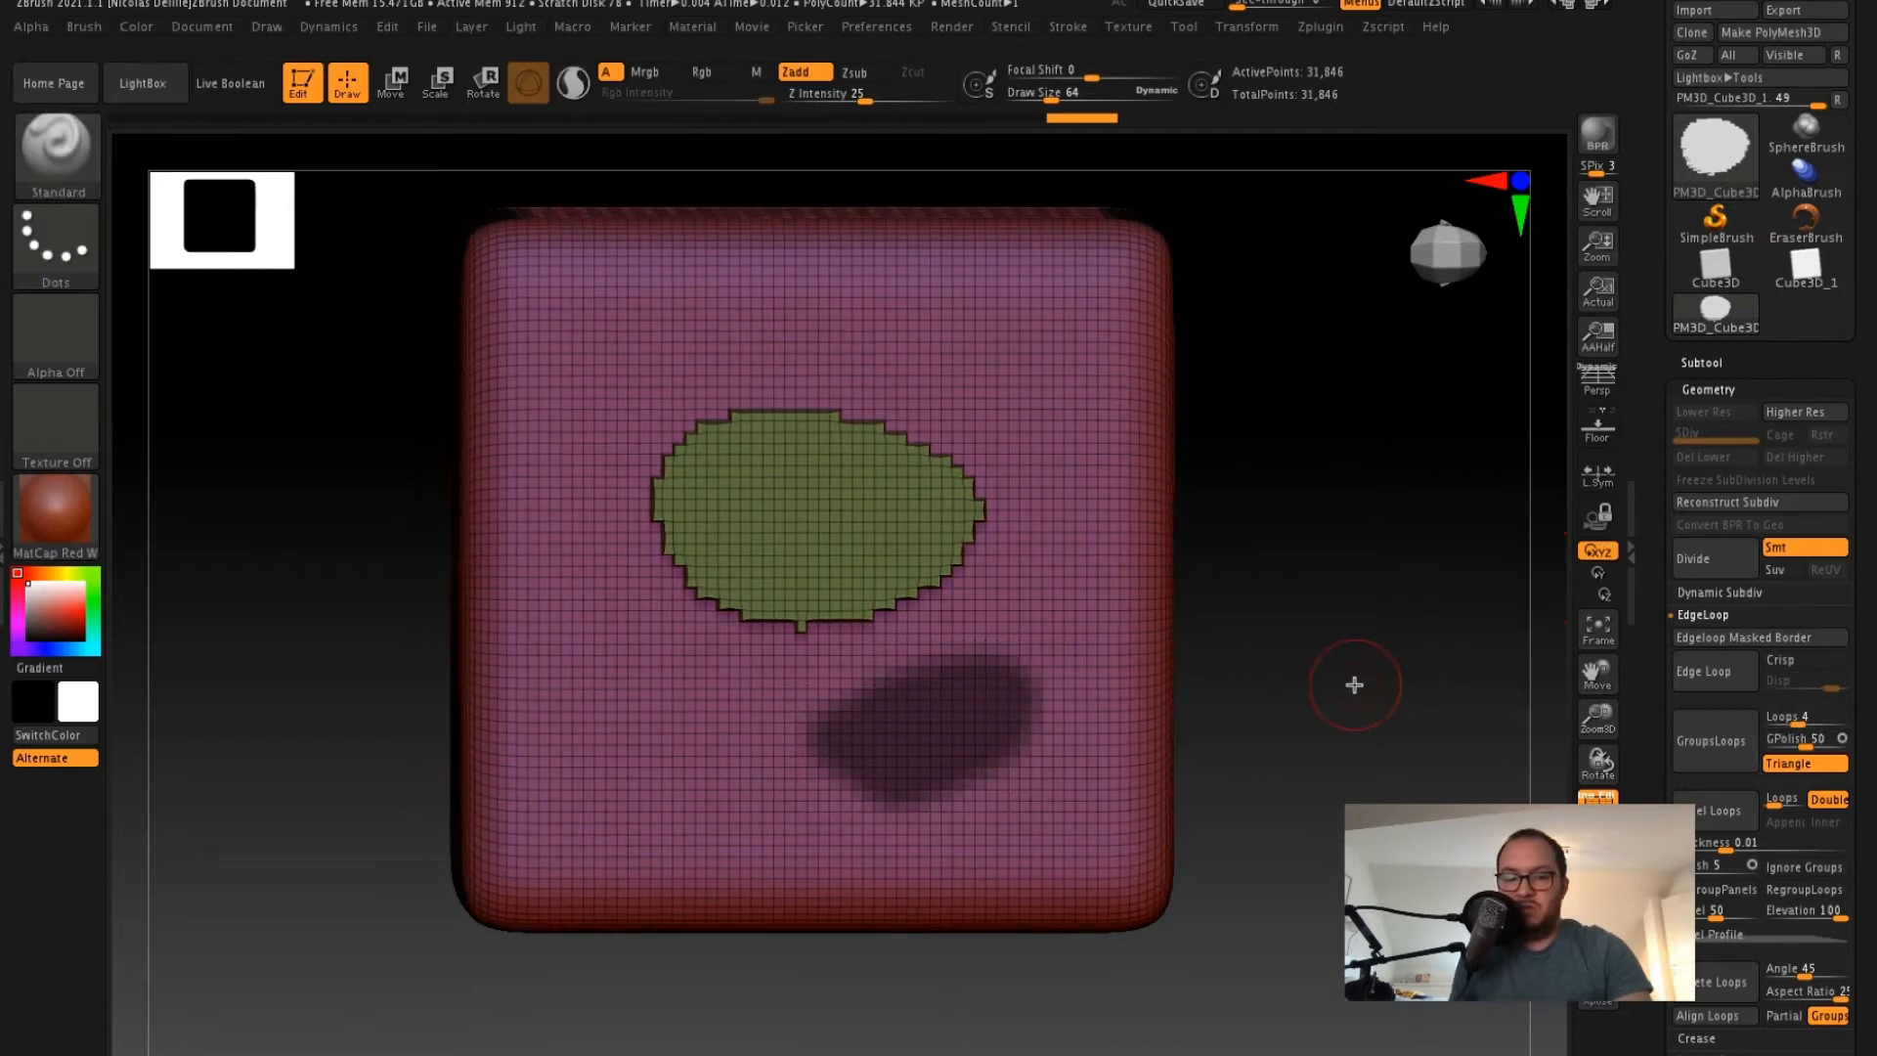
key(ctrl+w)
- Isolate the smaller polygroup, push it inward with a negative-displacement Edge Loop, and show the whole cube again
ctrl+shift+click(983, 727)
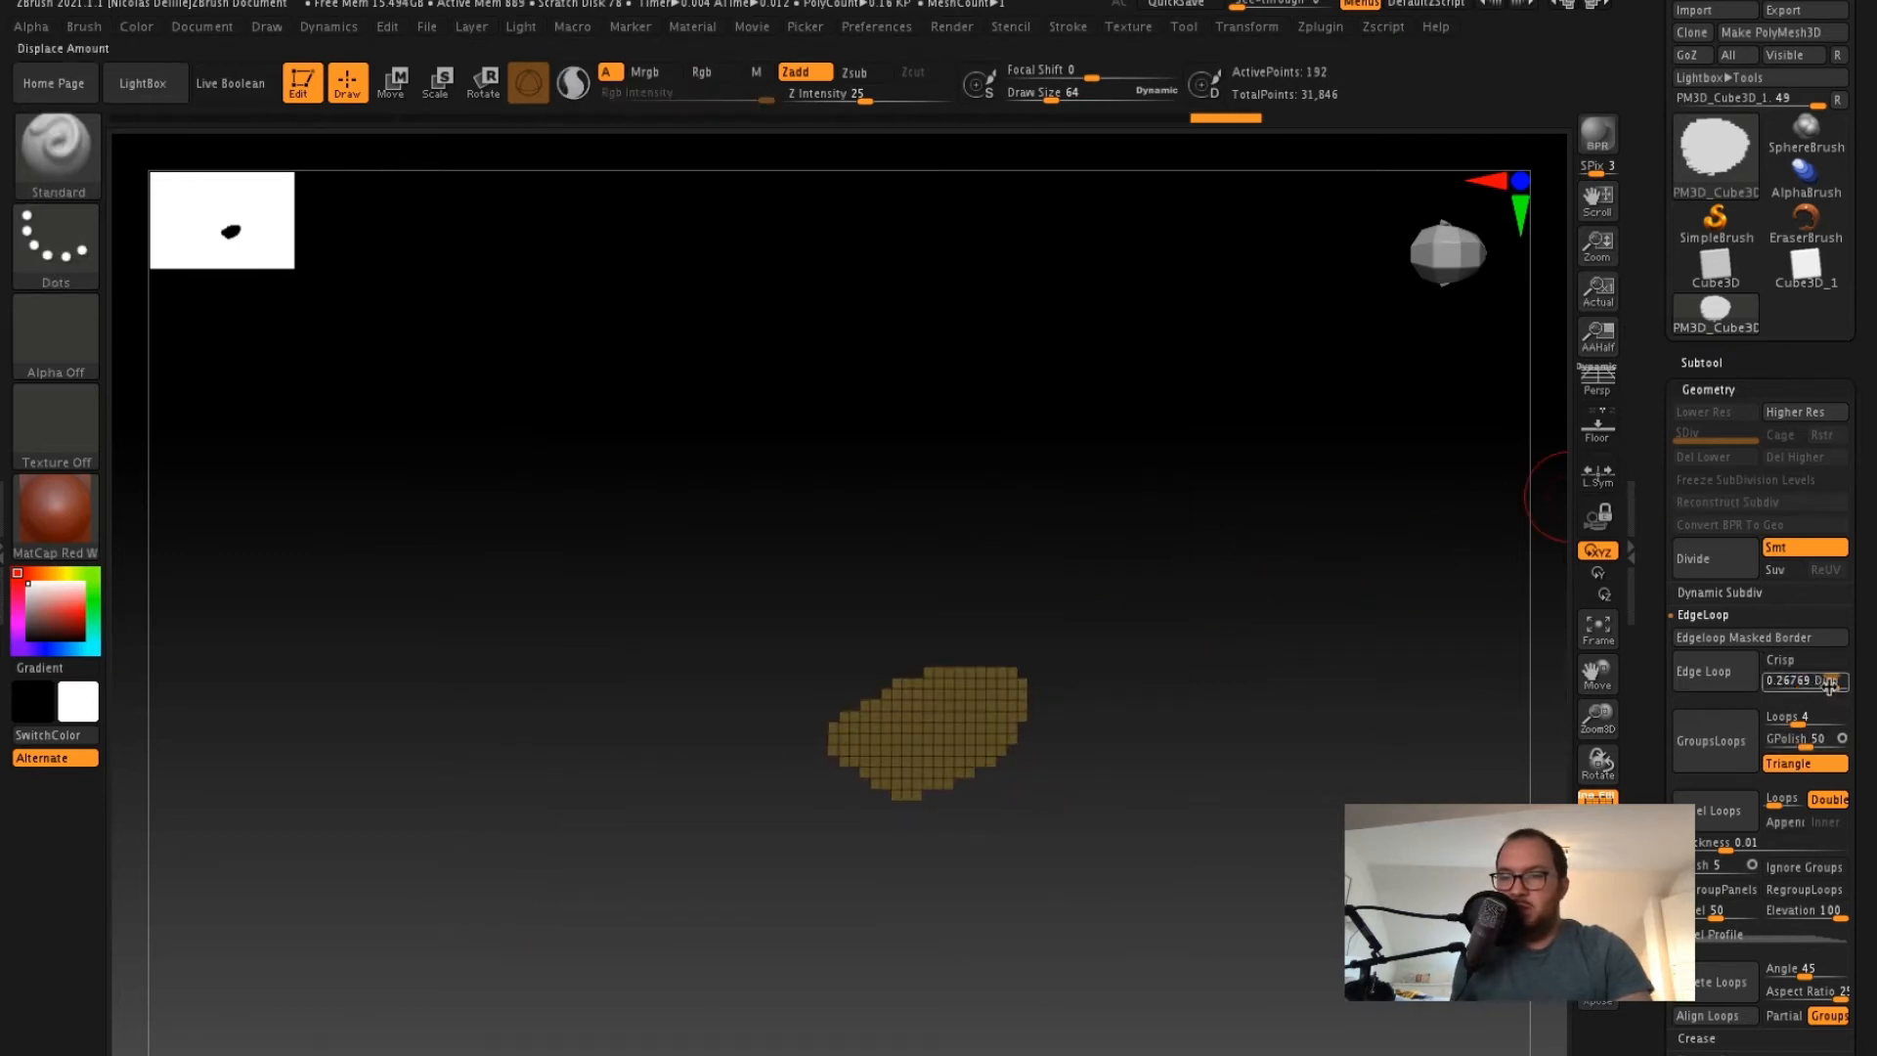
click(1704, 672)
ctrl+shift+click(1318, 715)
mouse_move(1318, 715)
mouse_down()
mouse_move(1351, 683)
mouse_move(1395, 680)
mouse_move(1338, 691)
mouse_move(1535, 533)
mouse_up()
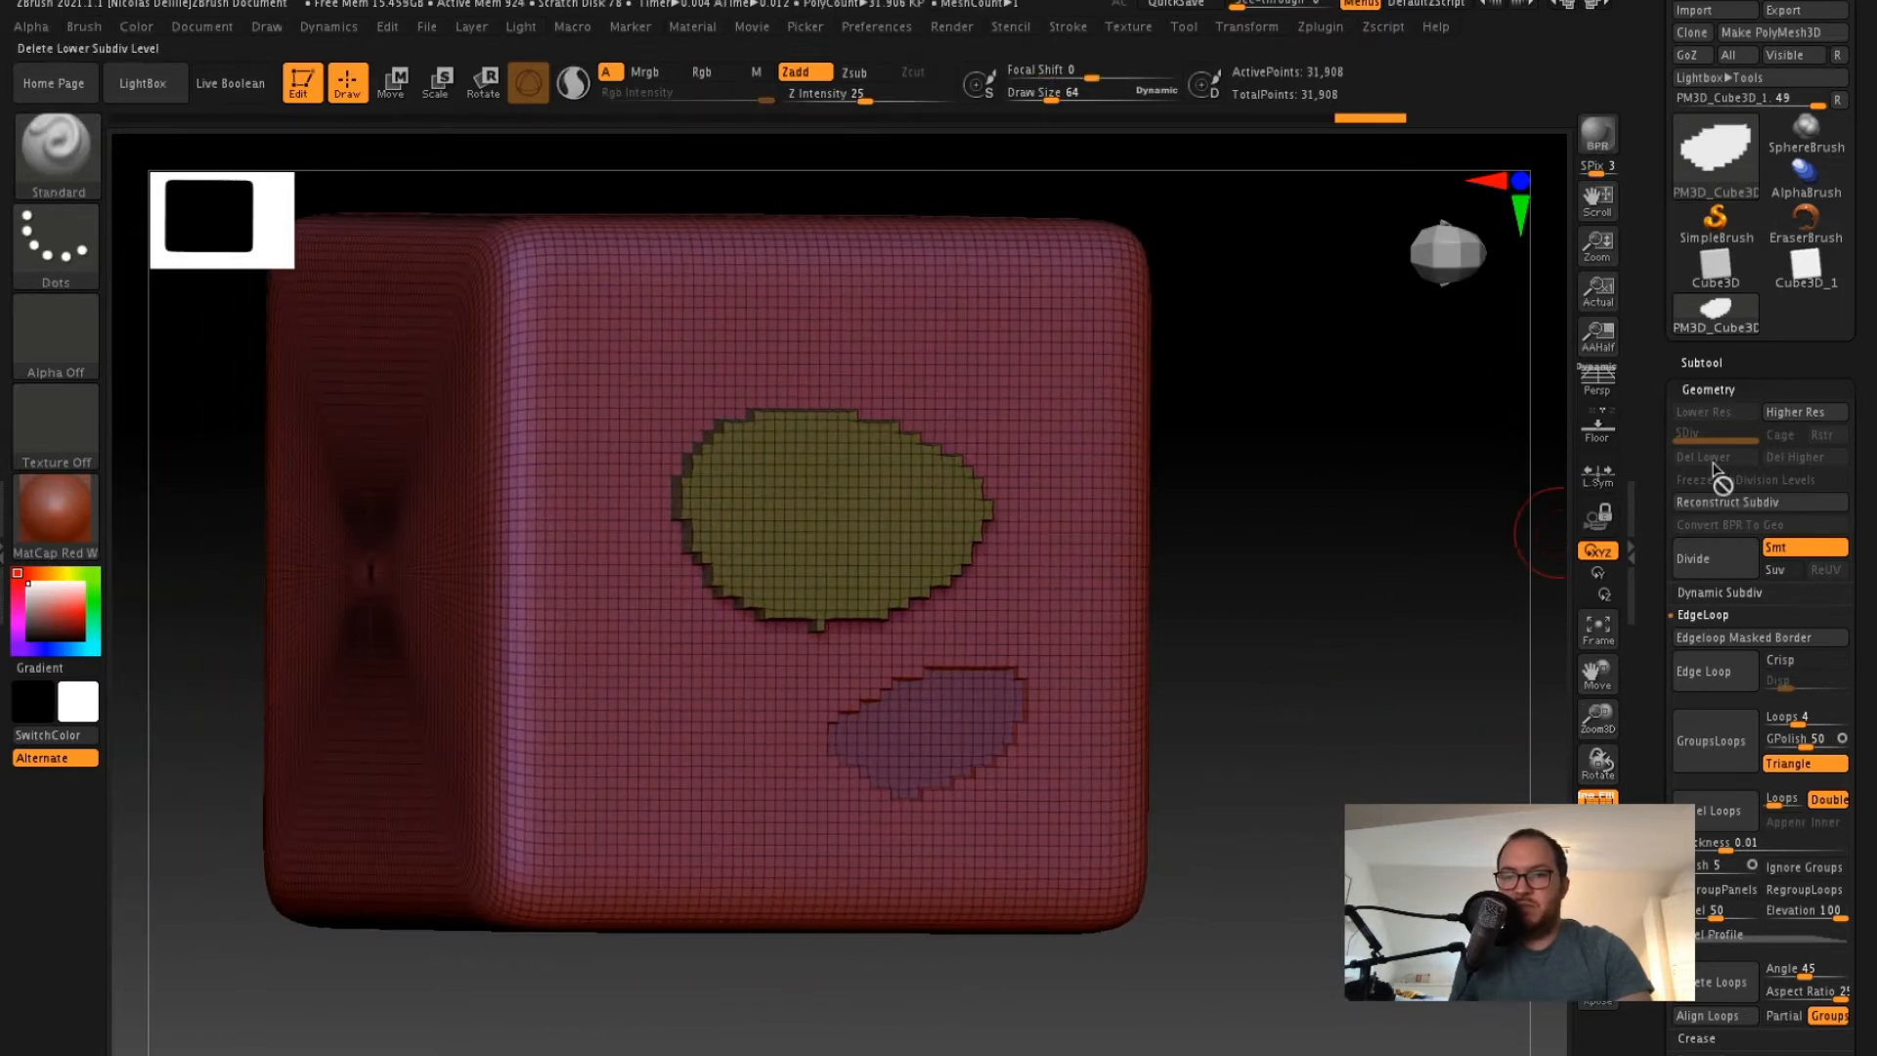
- Check the double-sided setting in the cube's Display Properties and return to the geometry settings
click(1723, 389)
click(1729, 927)
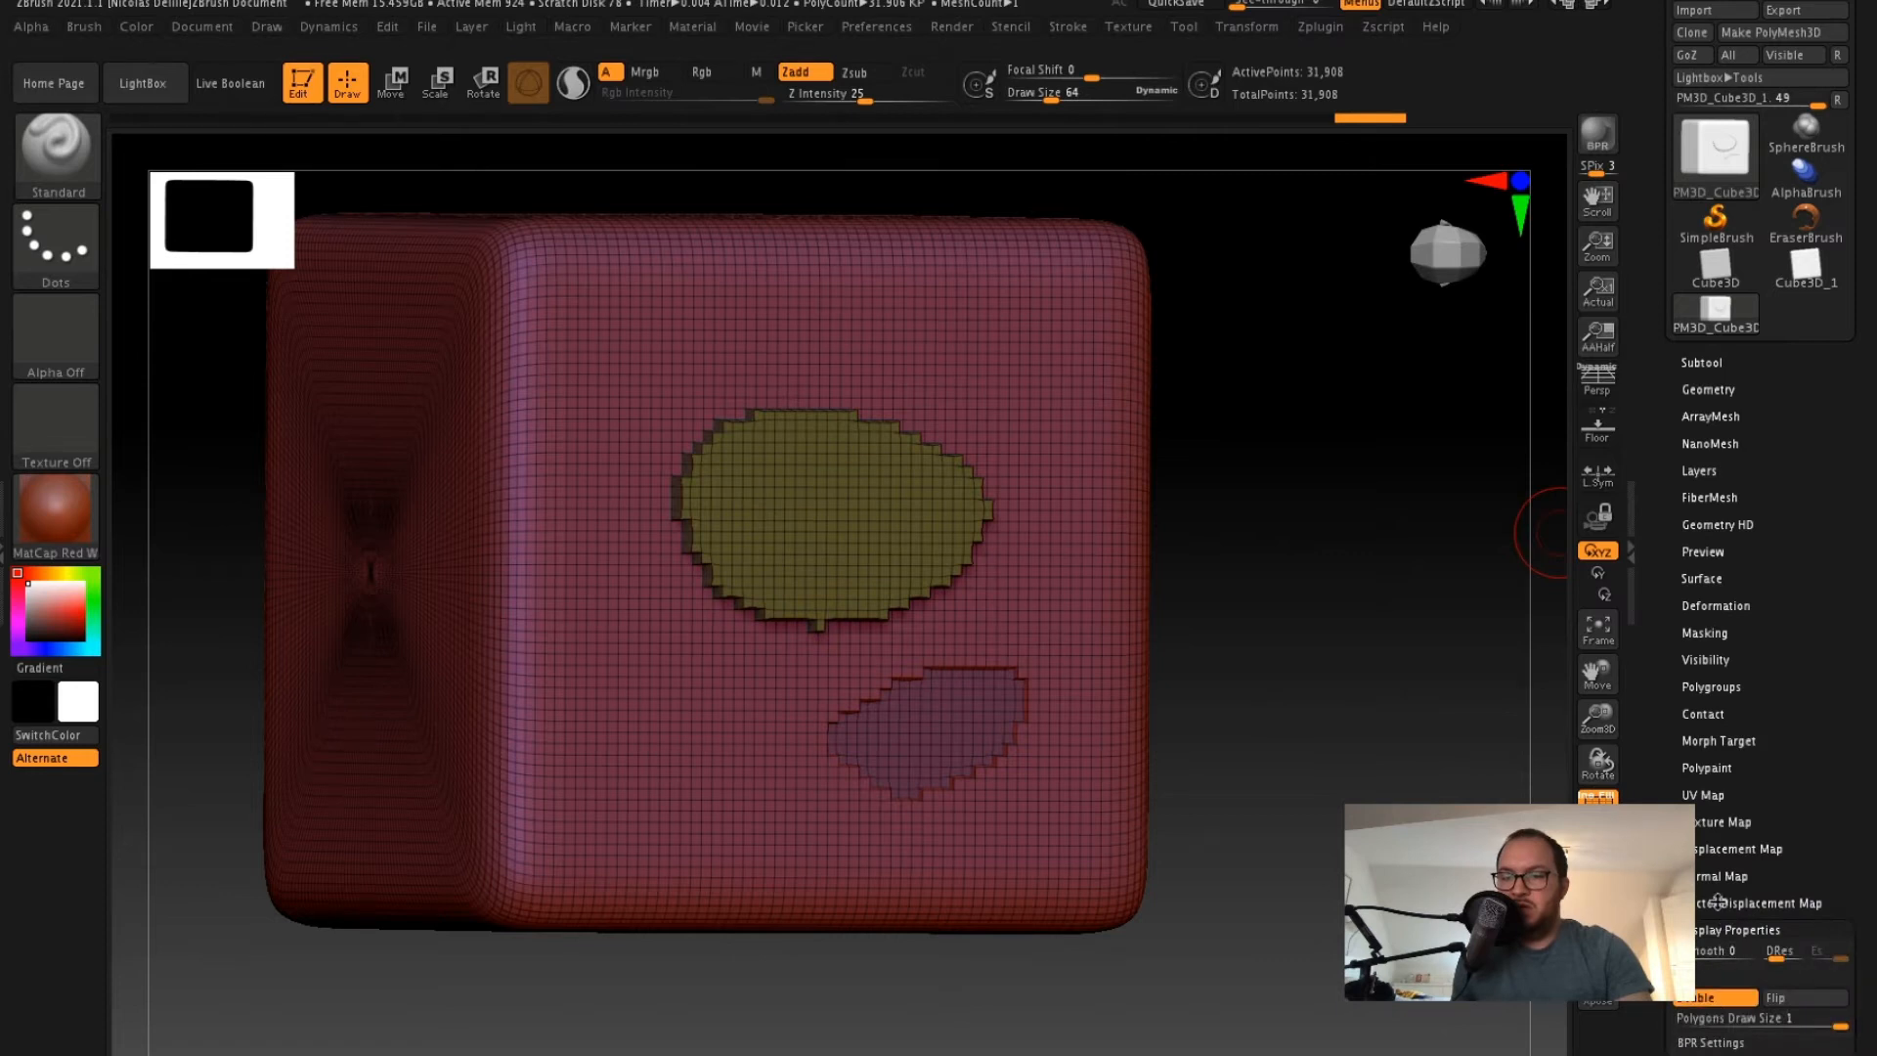
drag(1353, 595, 1525, 547)
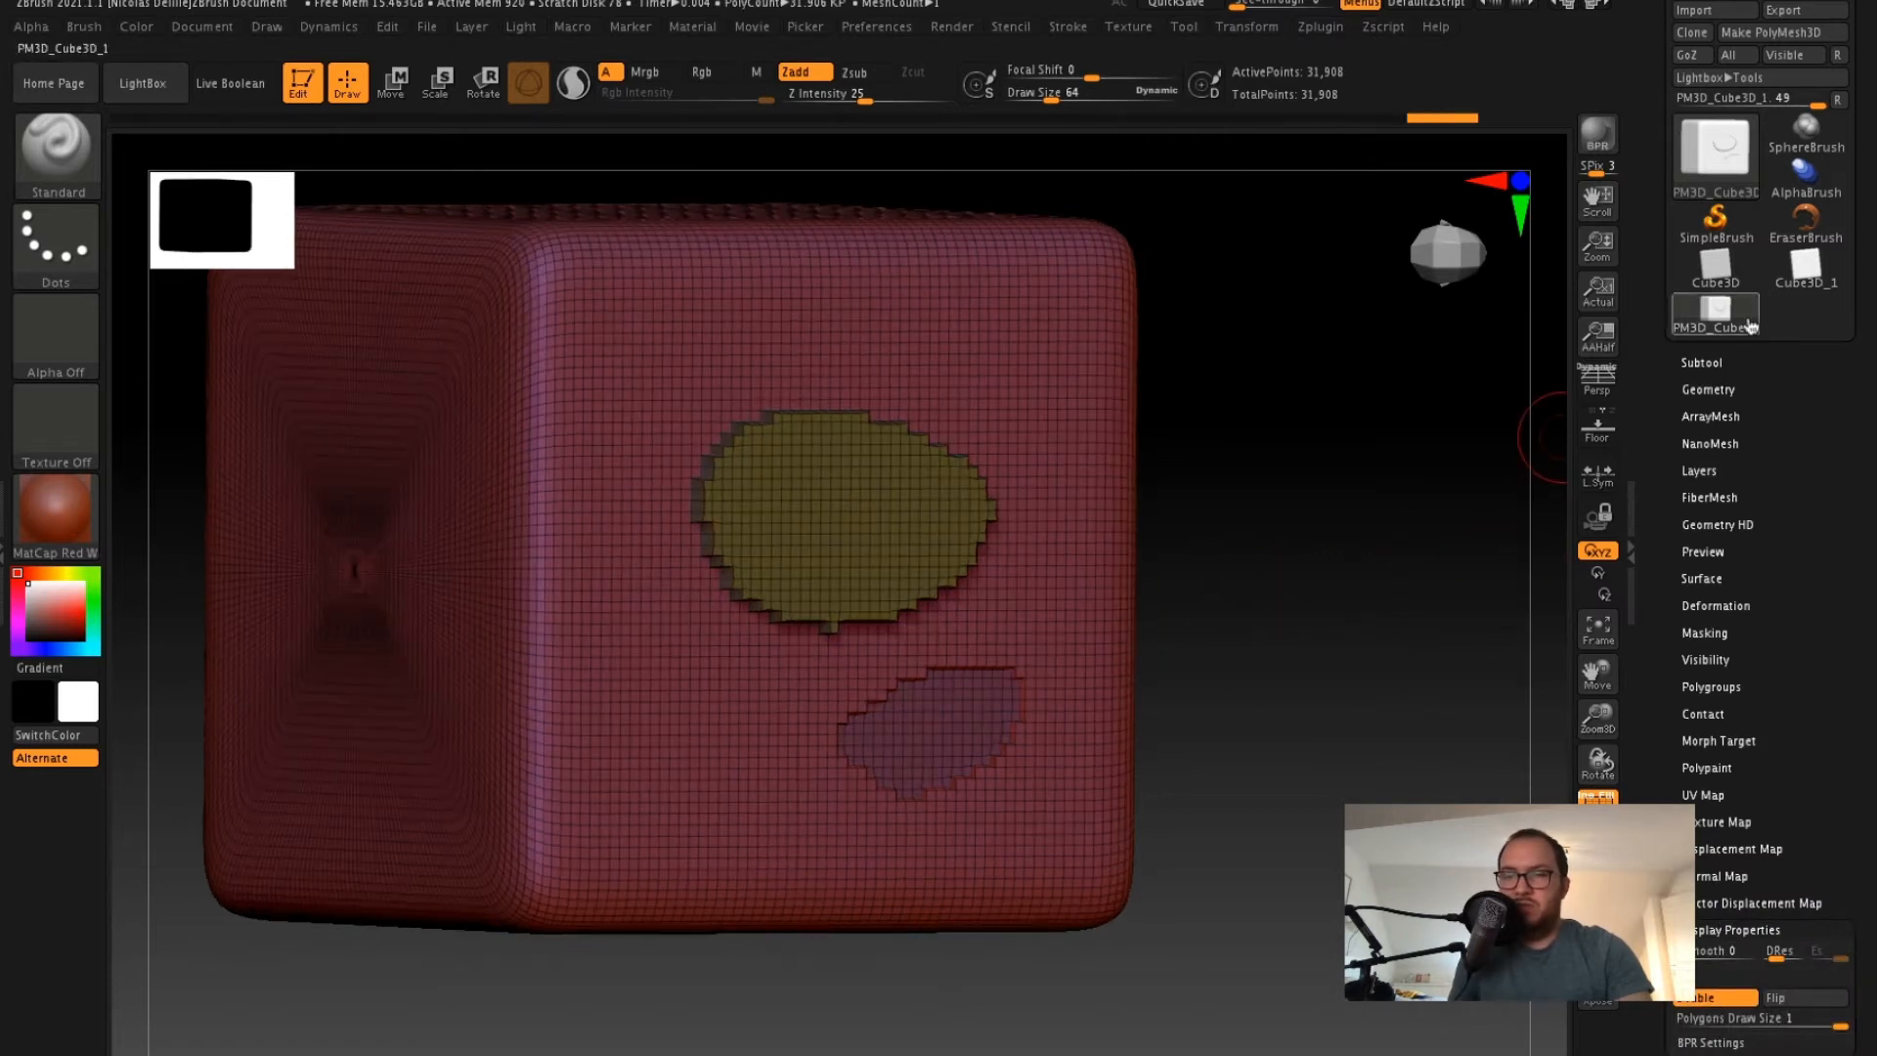
click(1711, 389)
- Paint a wide rounded mask on the upper part of the cube's untouched back face
drag(1349, 647, 1383, 555)
alt+drag(522, 643, 306, 654)
shift+drag(1471, 569, 1213, 602)
drag(1371, 614, 1295, 603)
alt+drag(1195, 565, 1408, 545)
mouse_move(1041, 401)
ctrl+mouse_down()
mouse_move(869, 399)
mouse_move(871, 524)
mouse_move(959, 398)
mouse_move(969, 453)
ctrl+mouse_up()
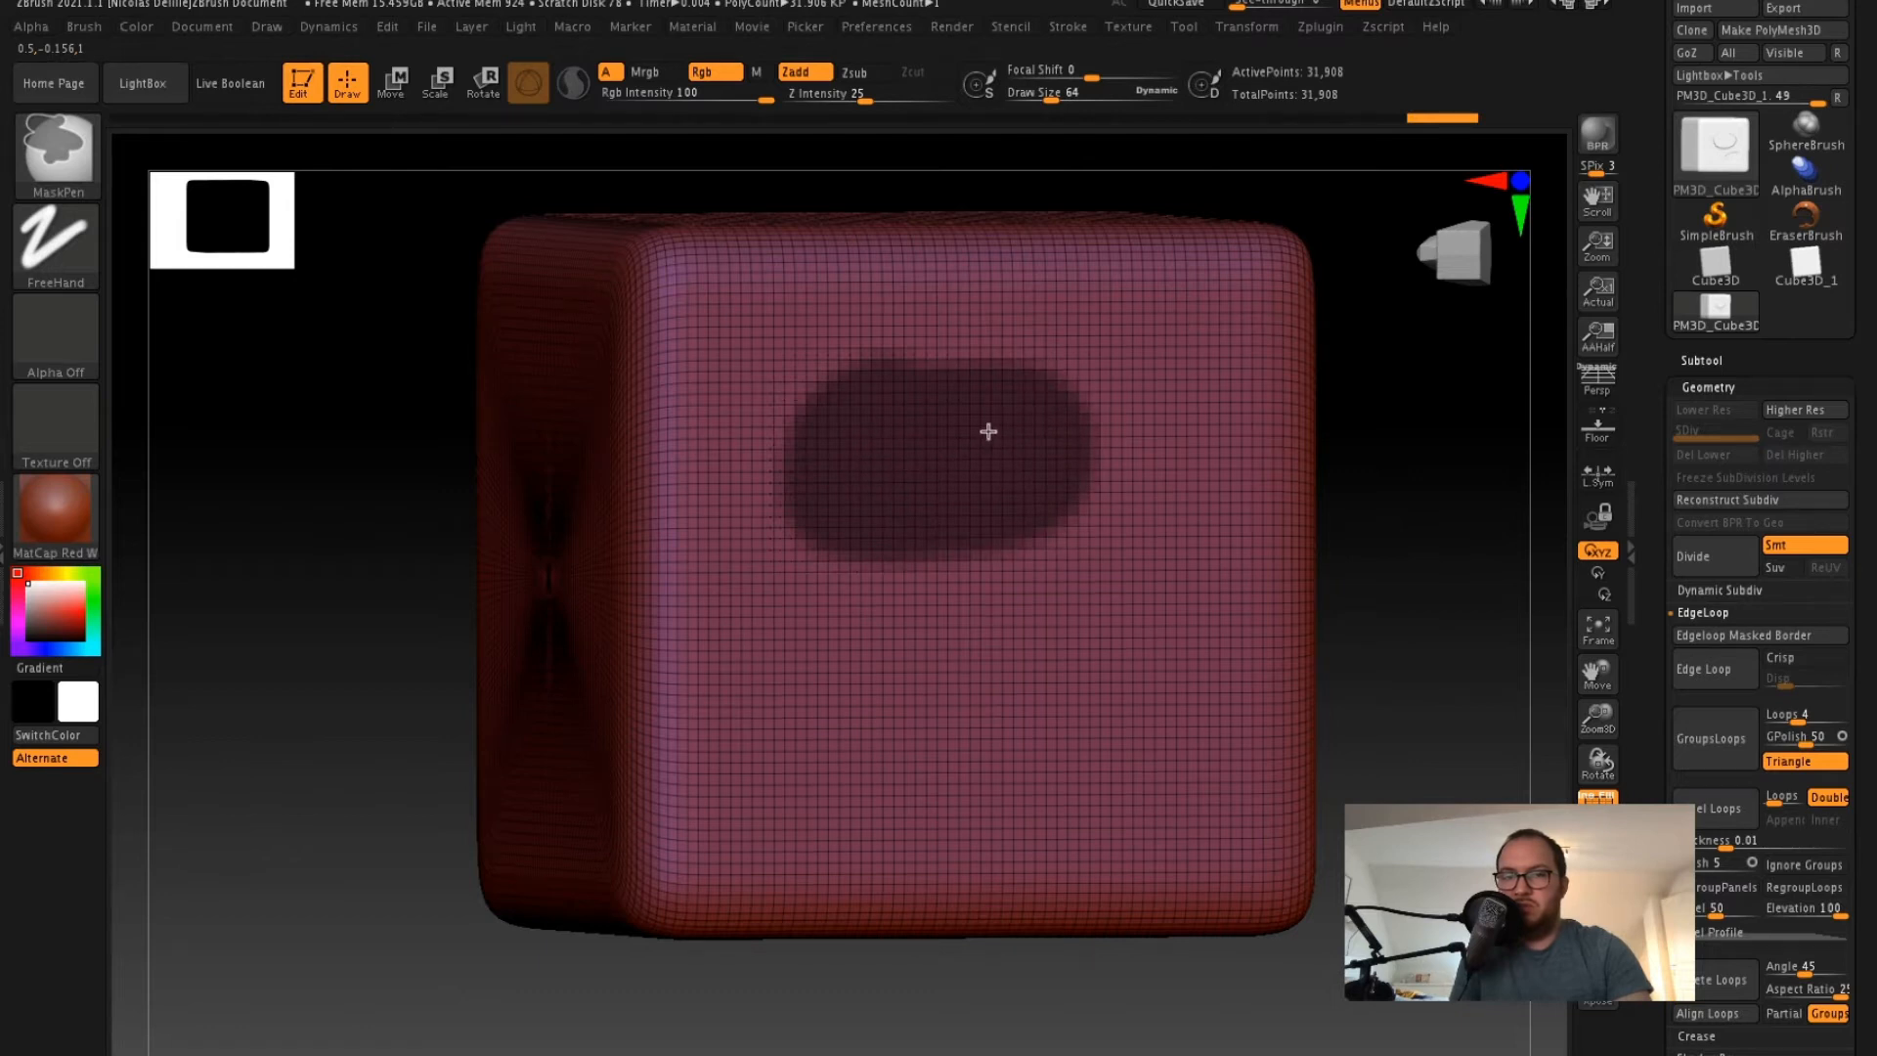
- Convert the rounded masked area on the back face into a new polygroup
drag(1419, 481, 1412, 549)
alt+drag(1487, 445, 1479, 516)
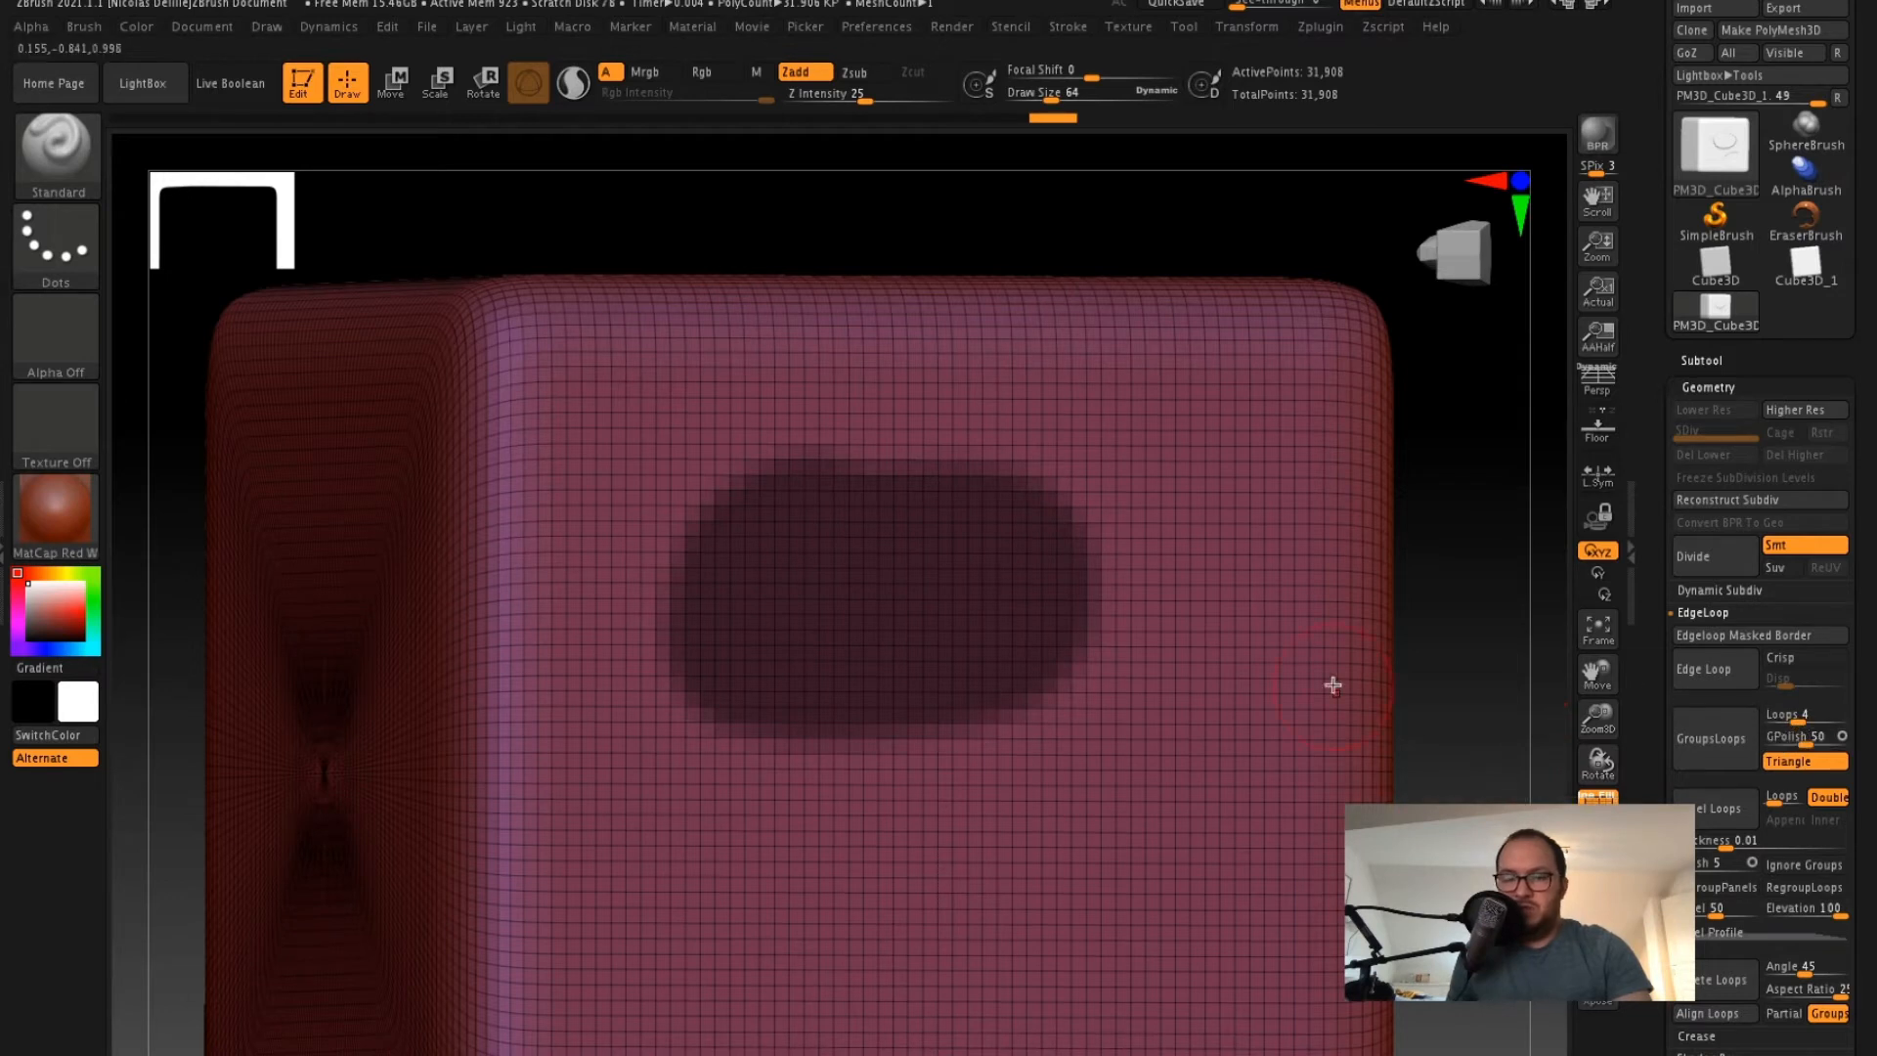
key(ctrl+w)
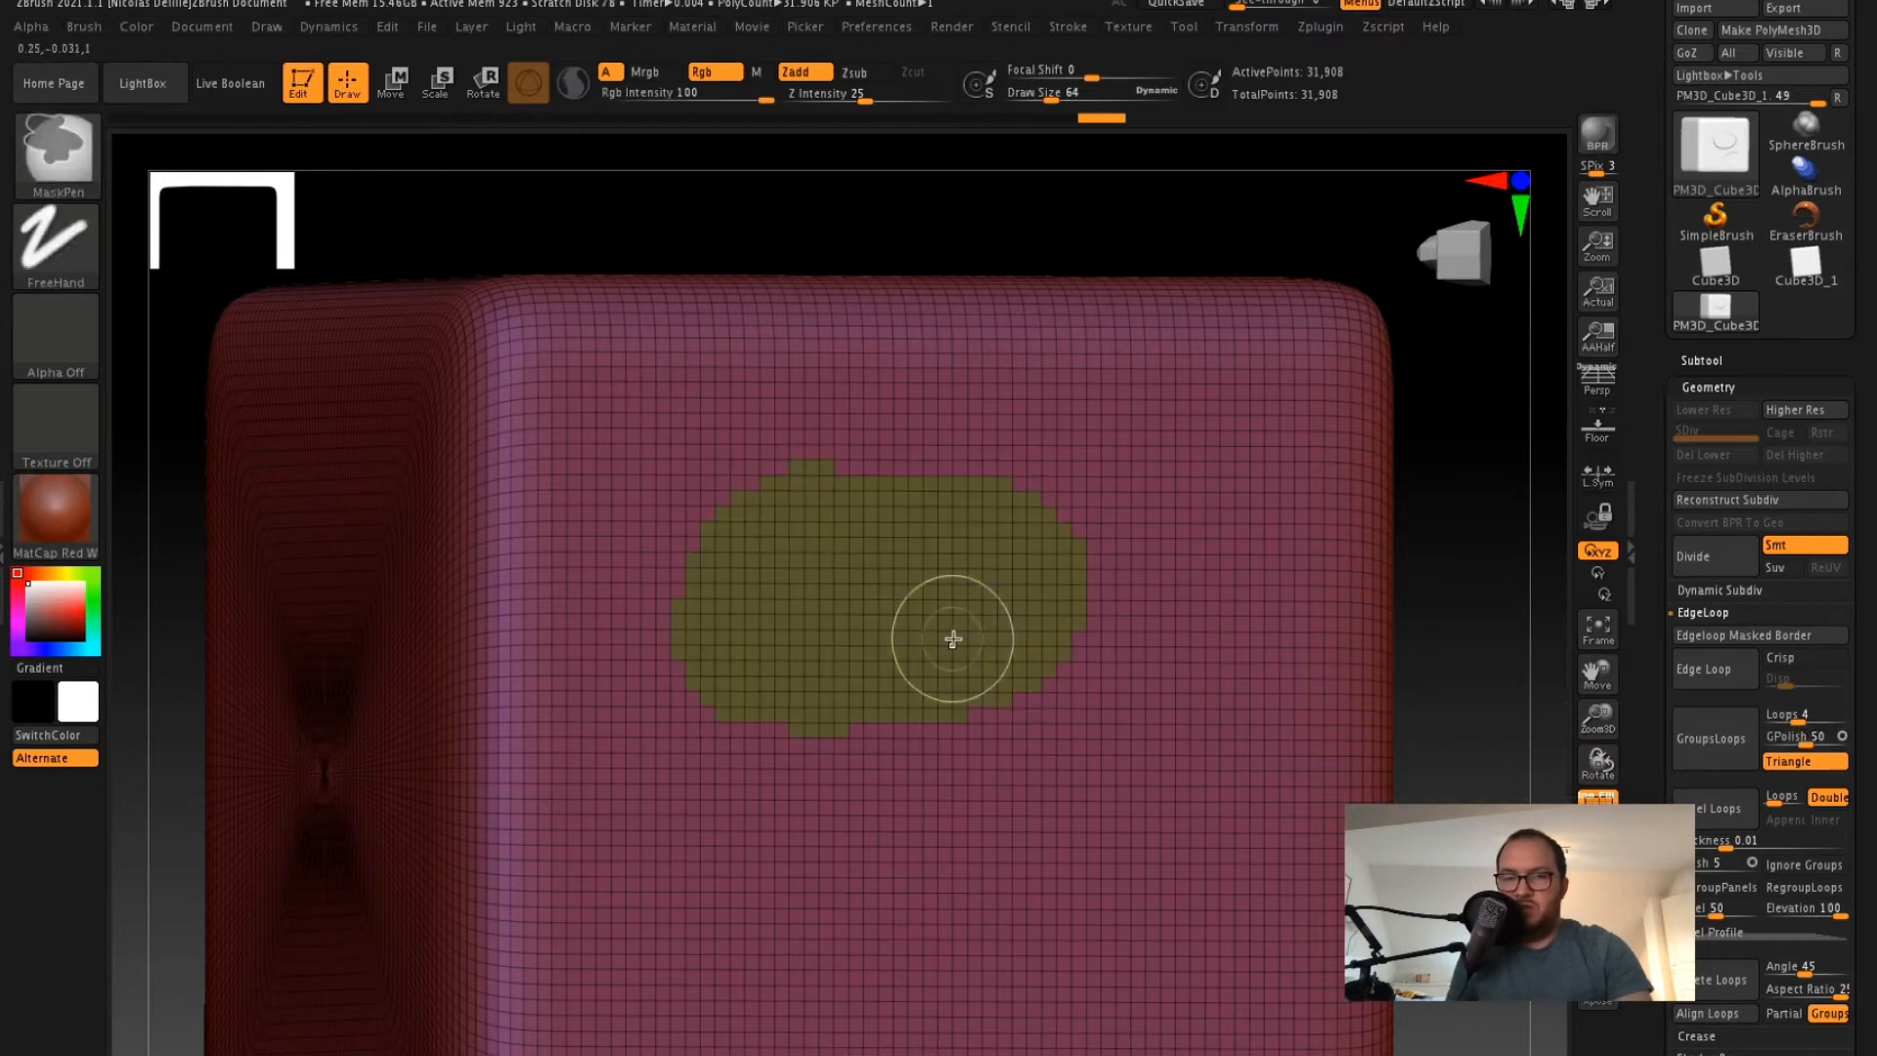
- Isolate the rounded polygroup on the back face and apply GroupsLoops with 4 loops and a polish of 50
ctrl+shift+click(952, 621)
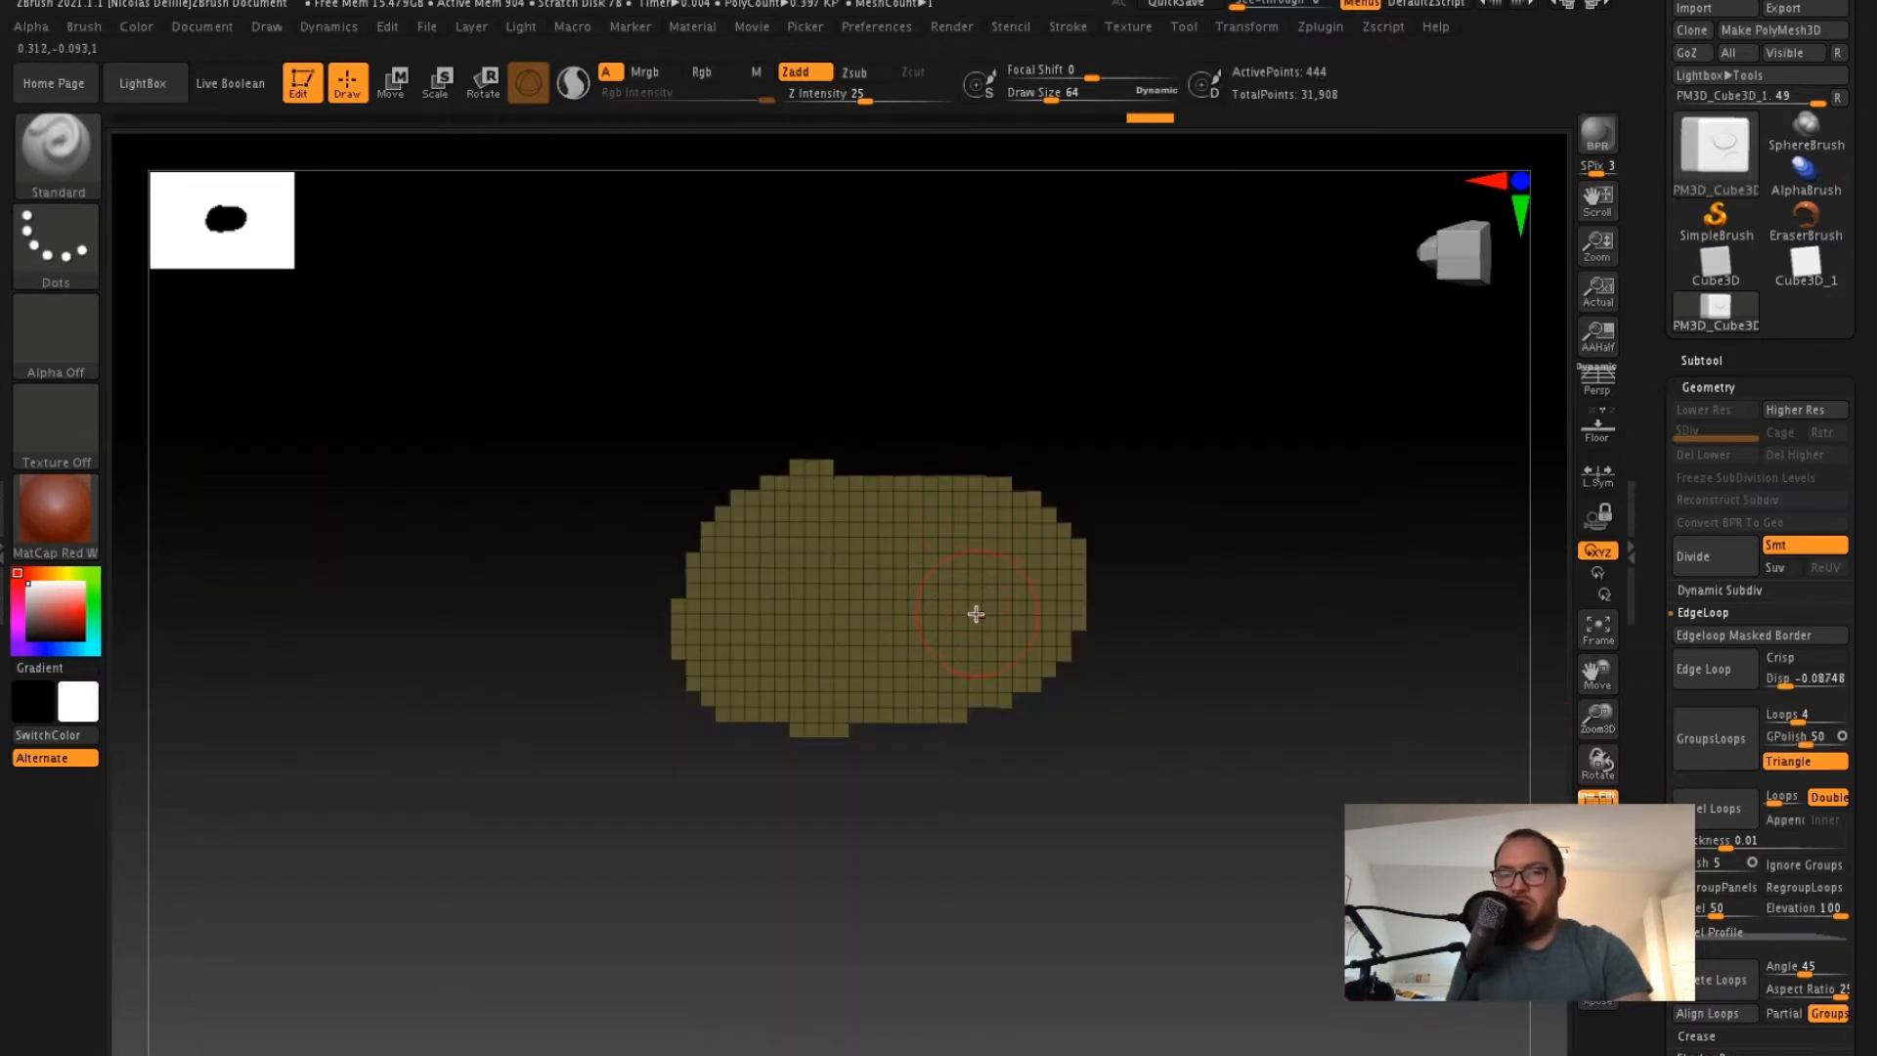
click(1713, 749)
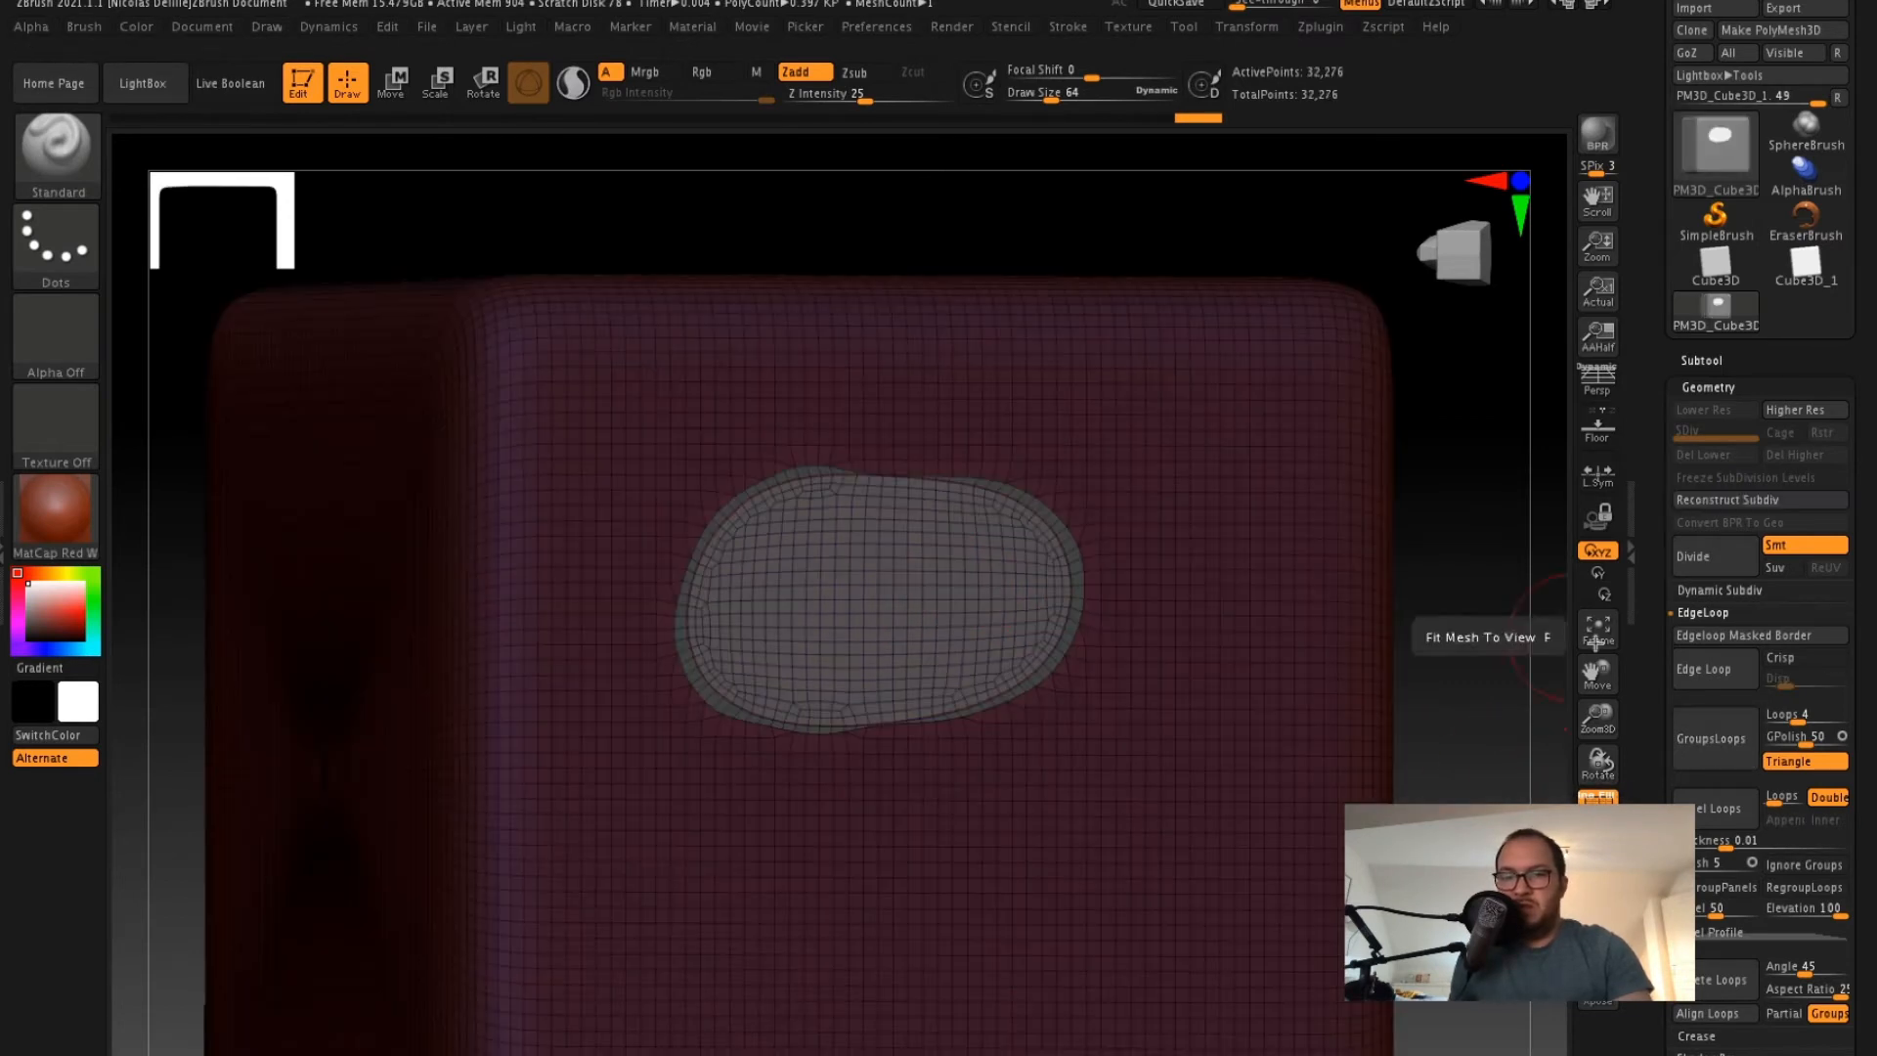
alt+drag(1480, 591, 1457, 706)
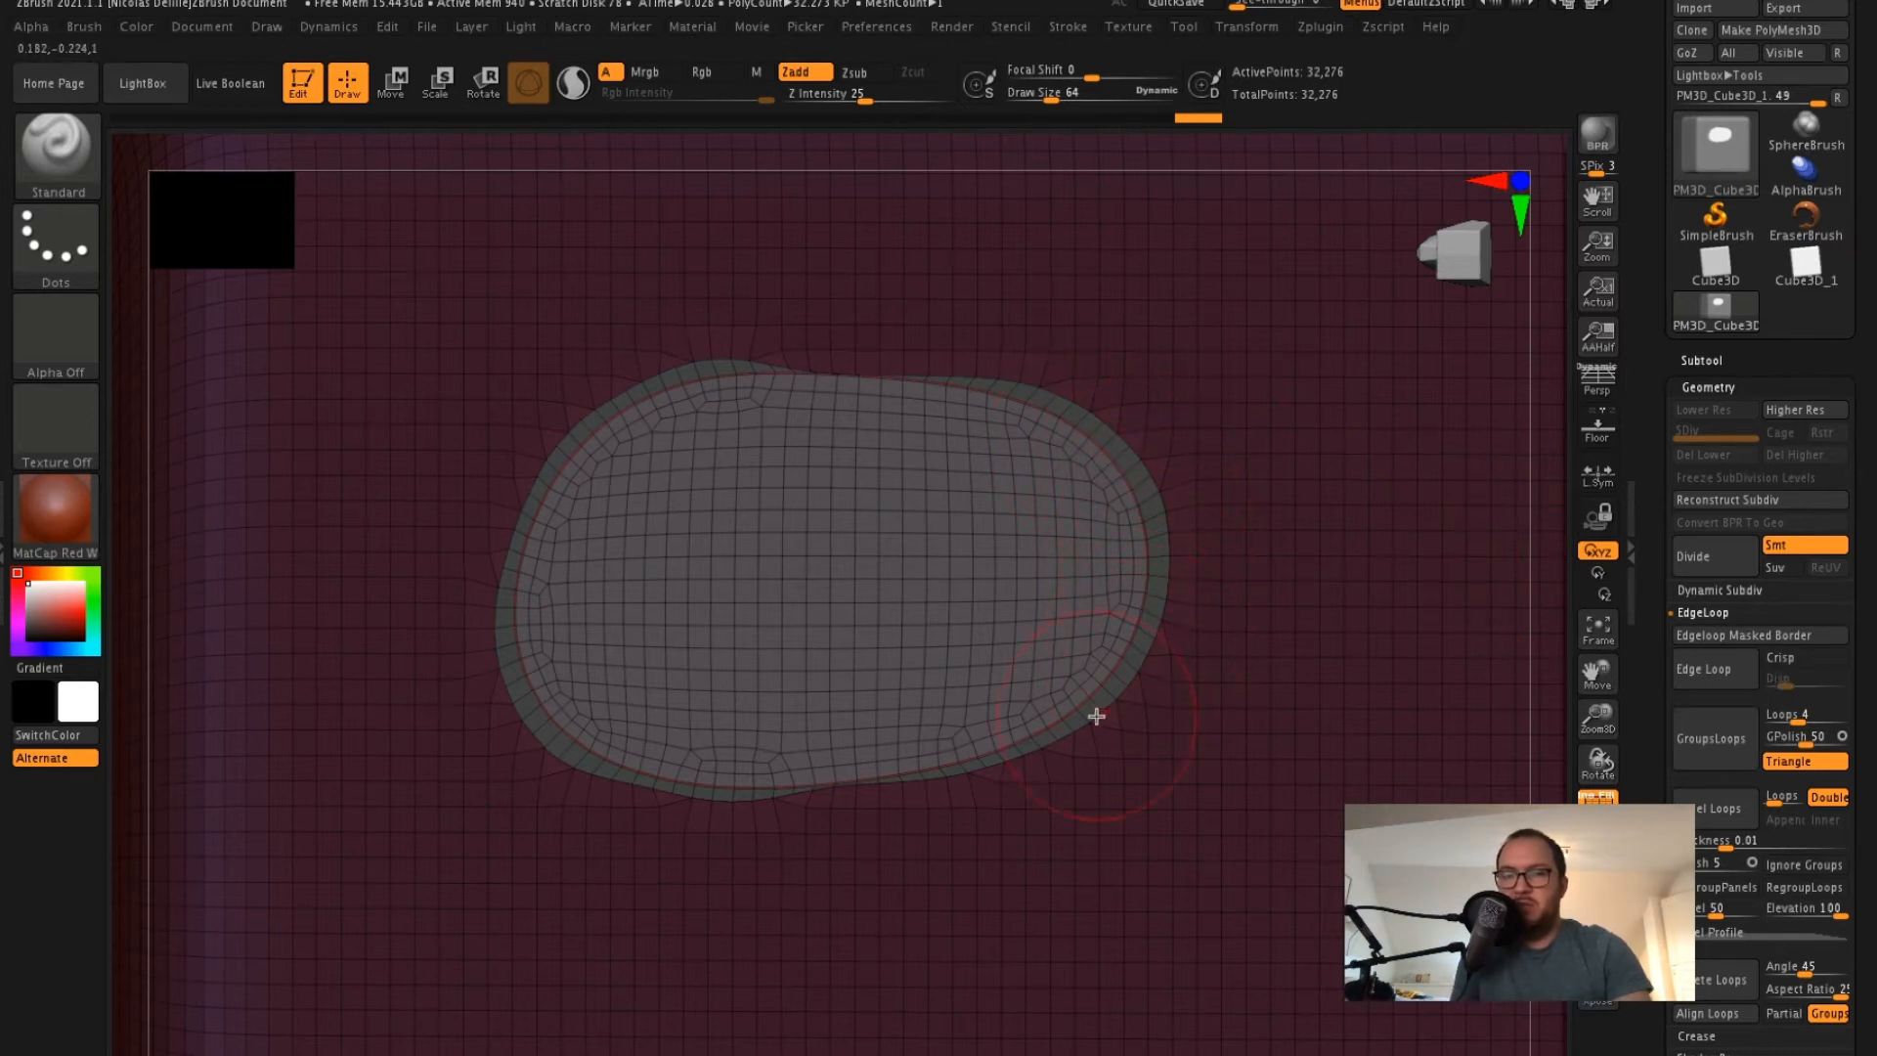
- Isolate the thin border polygroup around the smoothed shape to examine its loops, and show the whole cube again
mouse_move(1572, 471)
ctrl+right_down()
mouse_move(1550, 453)
mouse_move(1538, 528)
mouse_move(1426, 565)
ctrl+right_up()
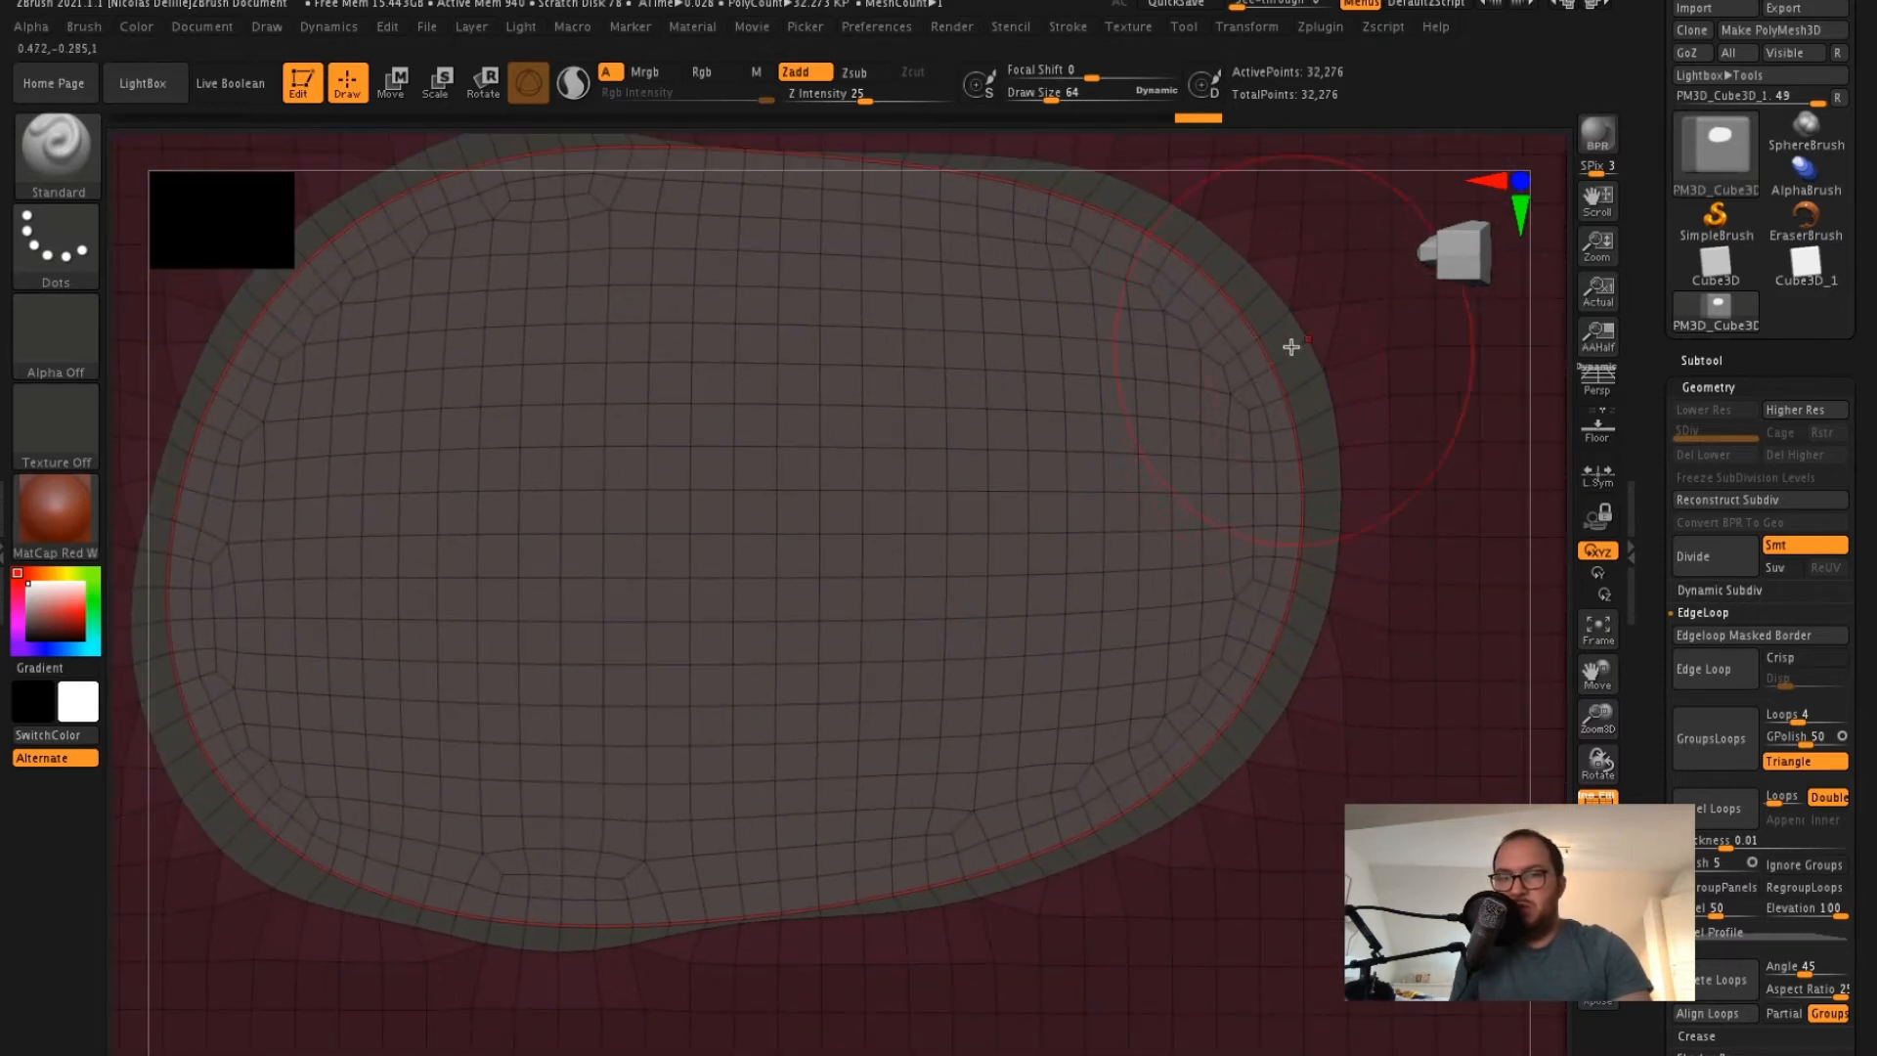
ctrl+shift+click(1305, 397)
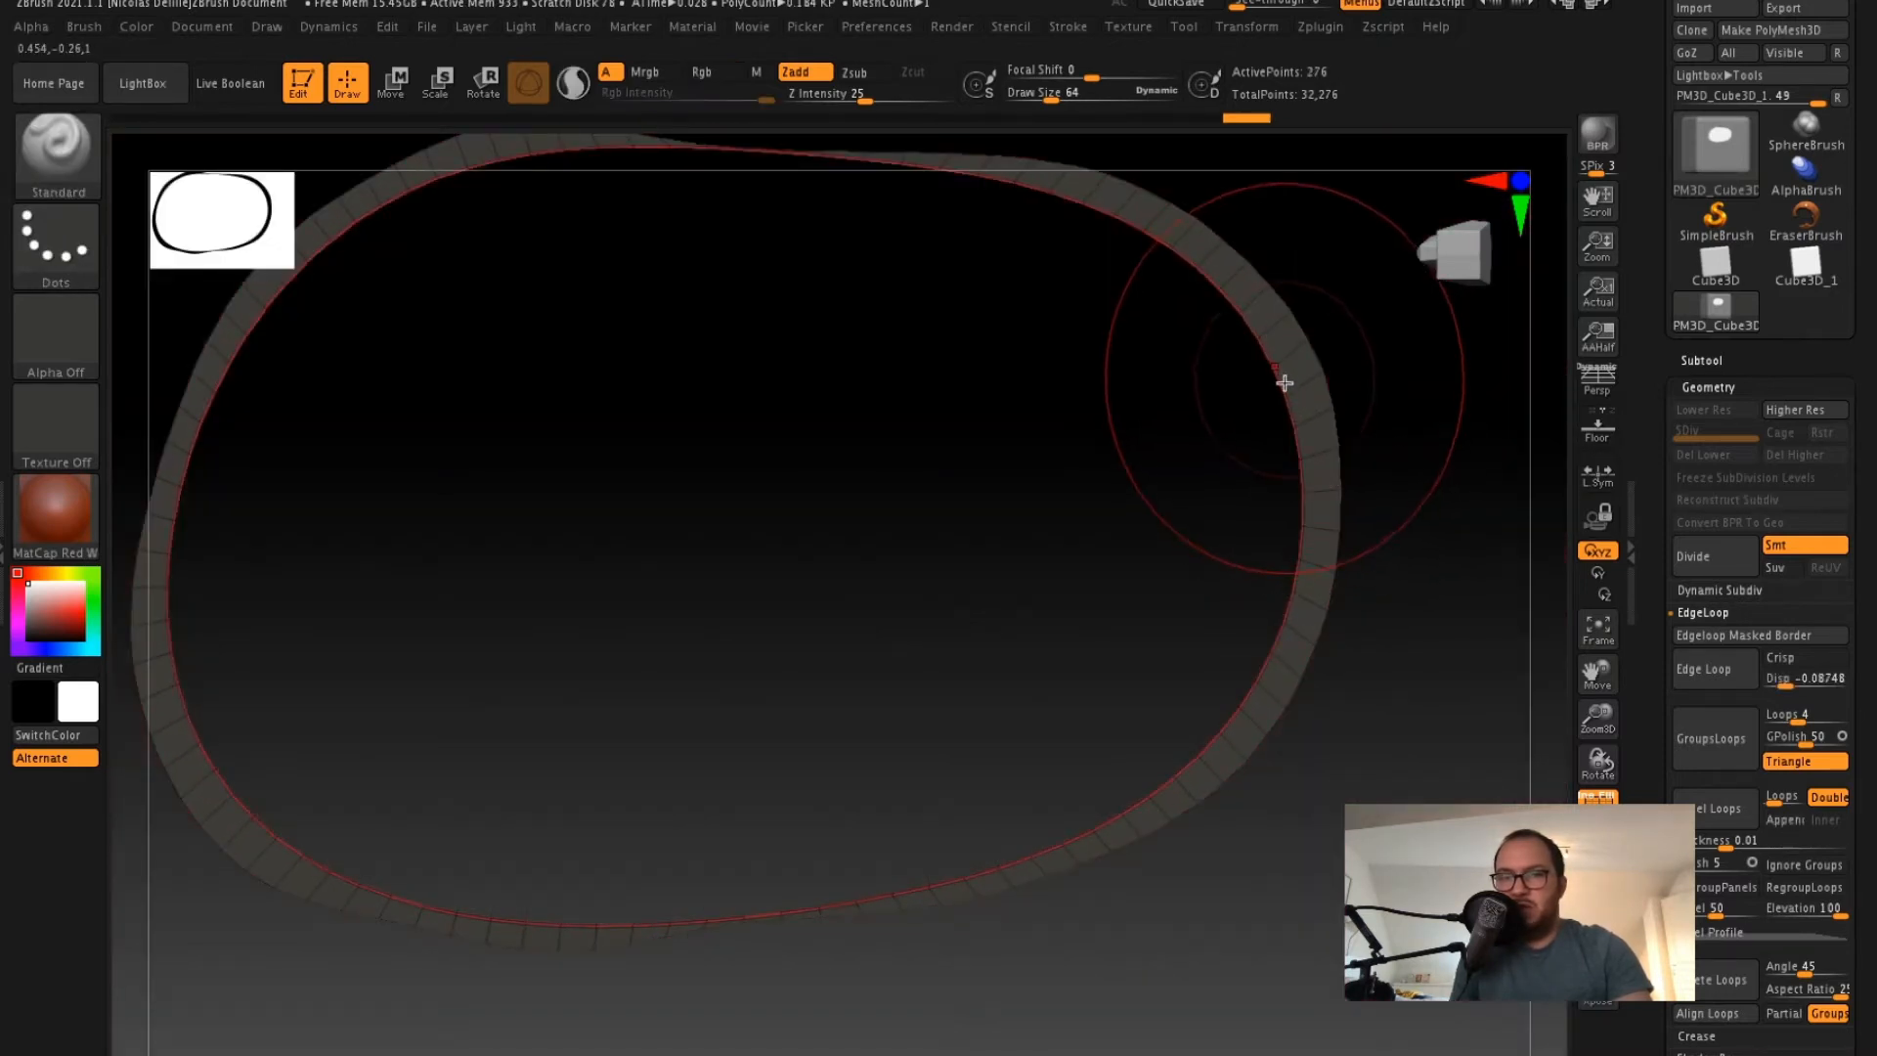
ctrl+shift+click(1293, 352)
ctrl+shift+click(1335, 373)
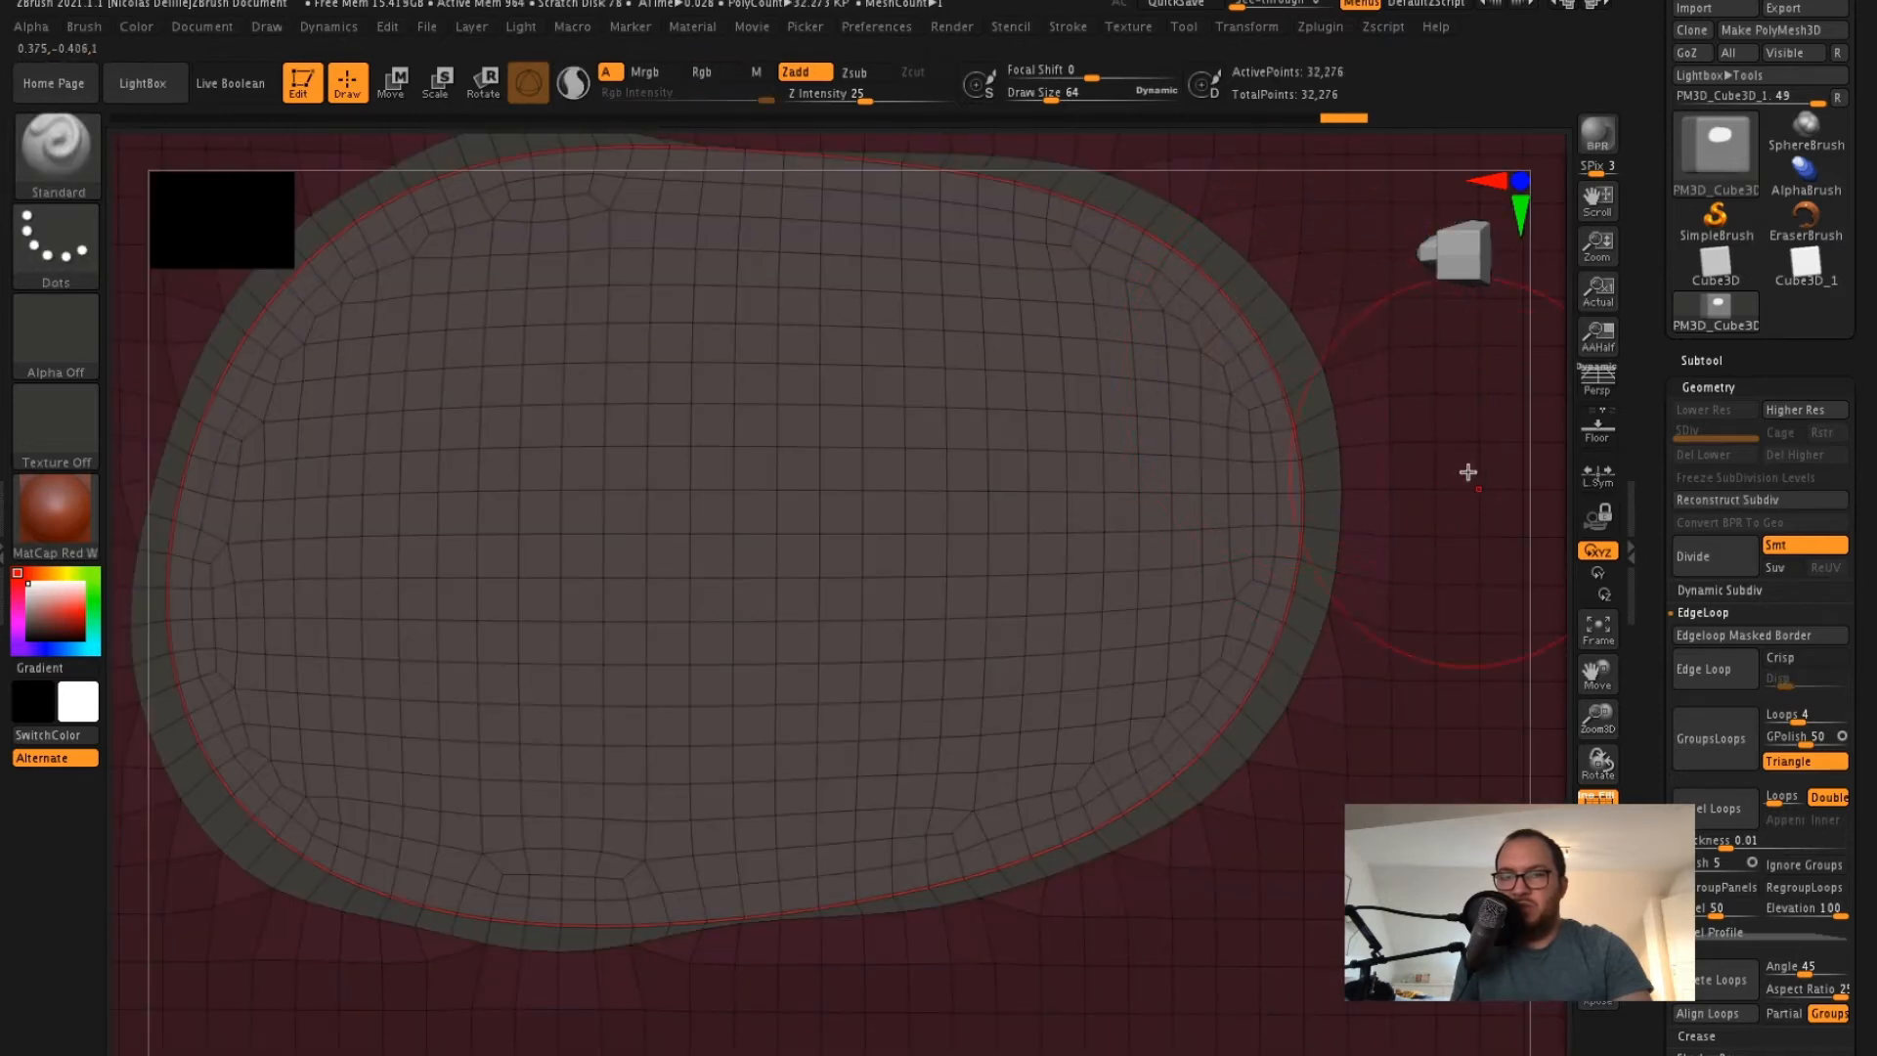
ctrl+right_drag(1553, 512, 1426, 280)
alt+right_drag(1545, 361, 1489, 431)
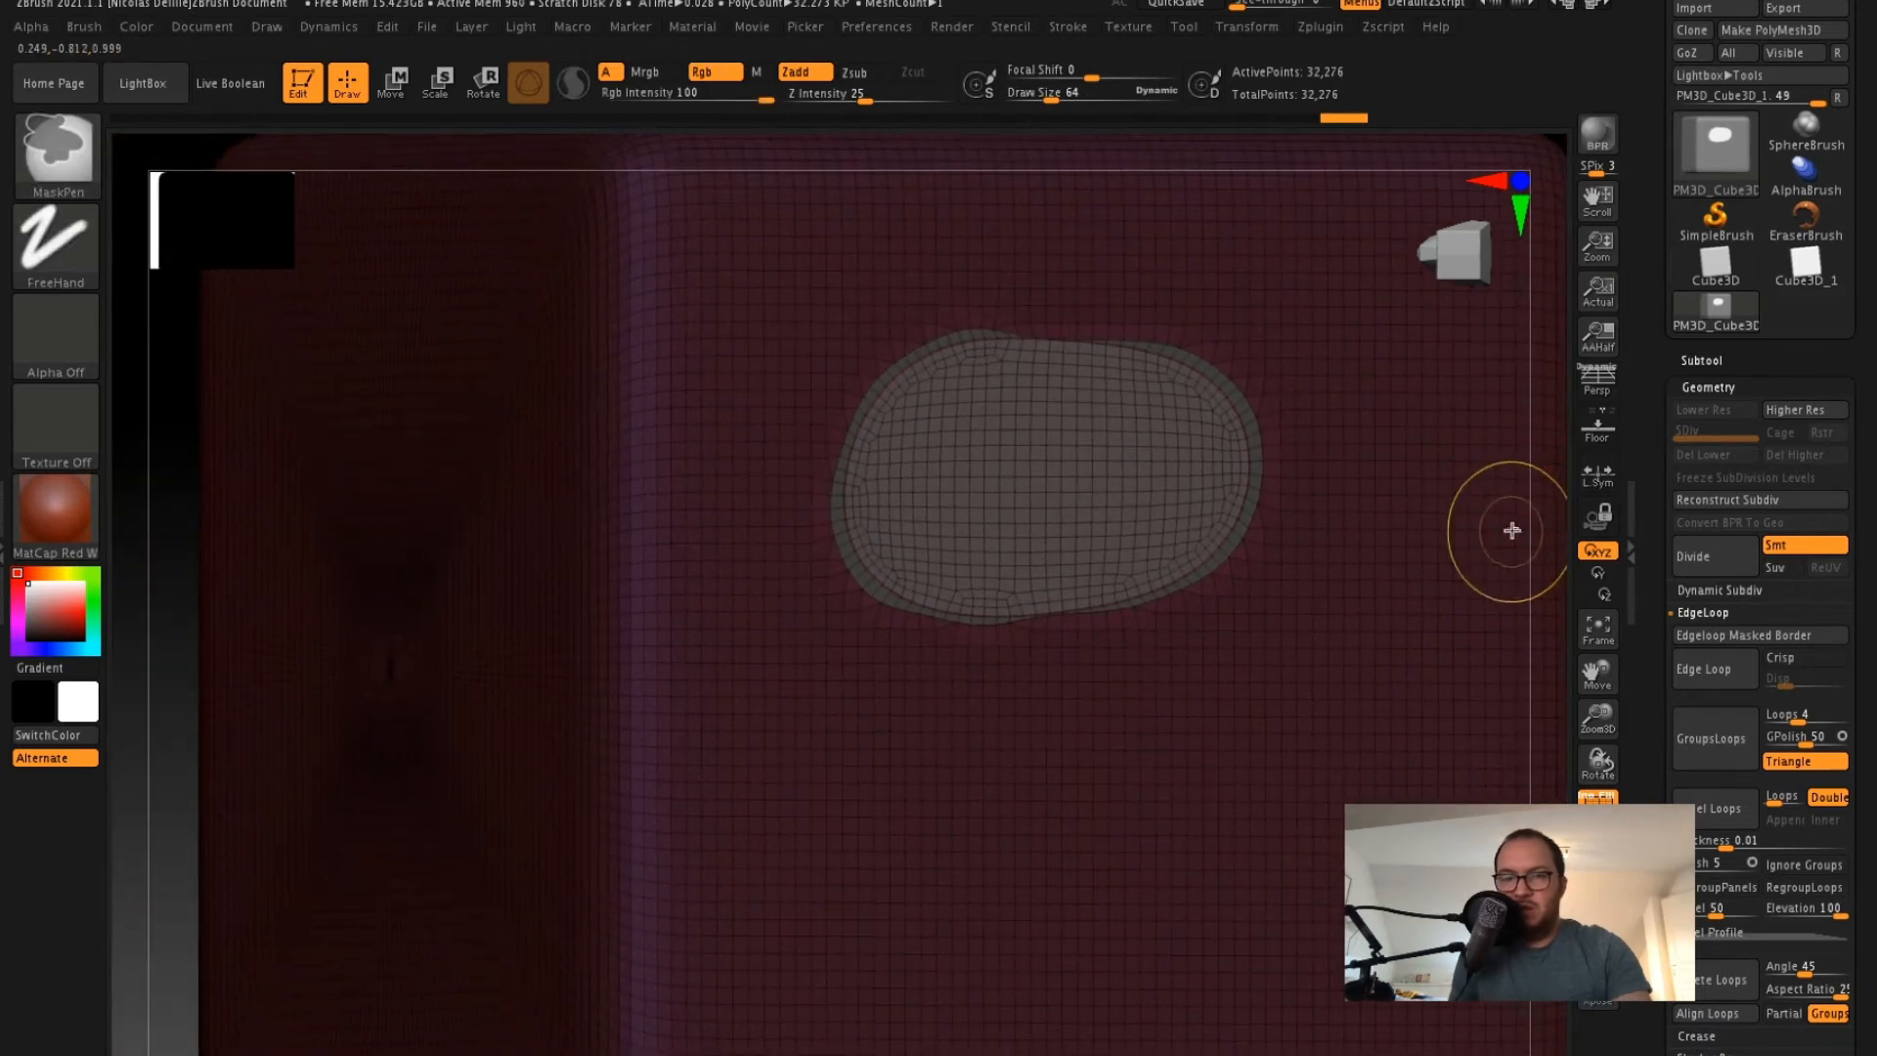
- Undo the four-loop GroupsLoops result back to the isolated, unsmoothed polygroup
key(ctrl+z)
key(ctrl+z)
key(ctrl+z)
key(ctrl+z)
key(ctrl+z)
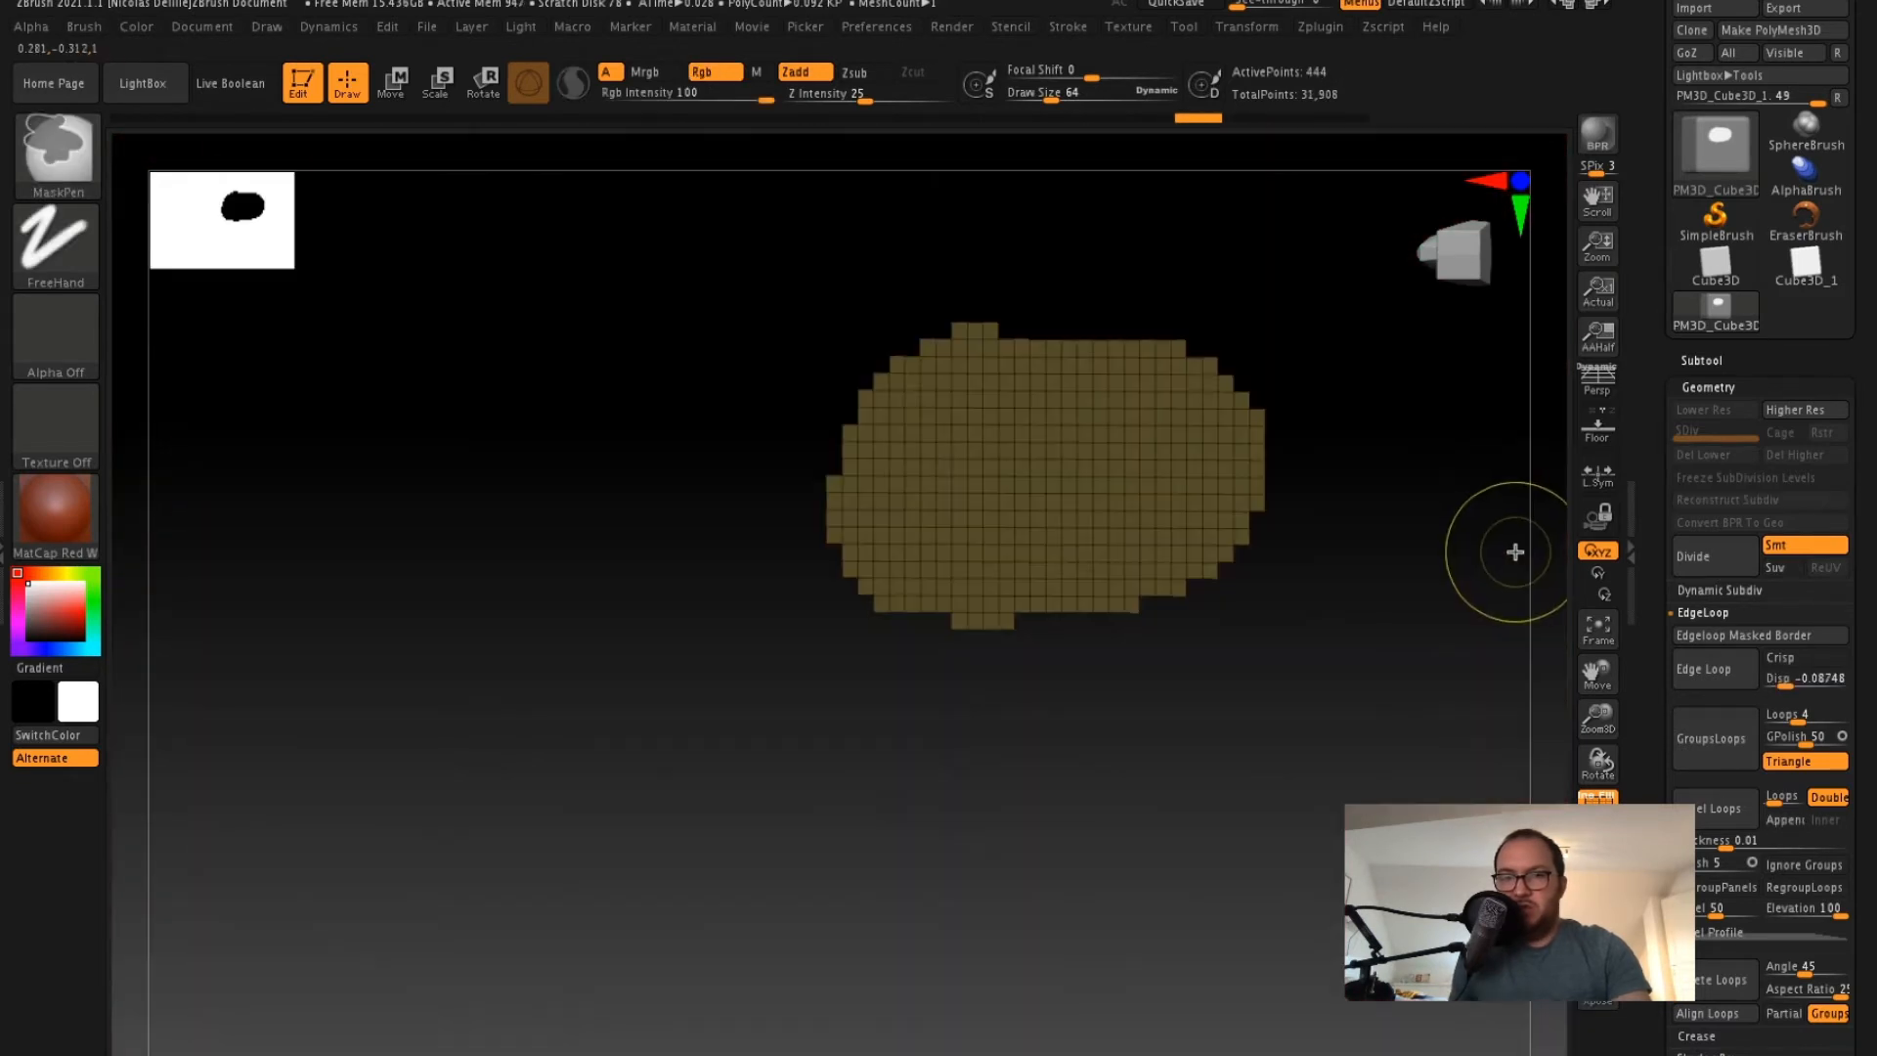
- Set the GroupsLoops count to 0 and apply GroupsLoops to the isolated polygroup
click(1795, 719)
text(0)
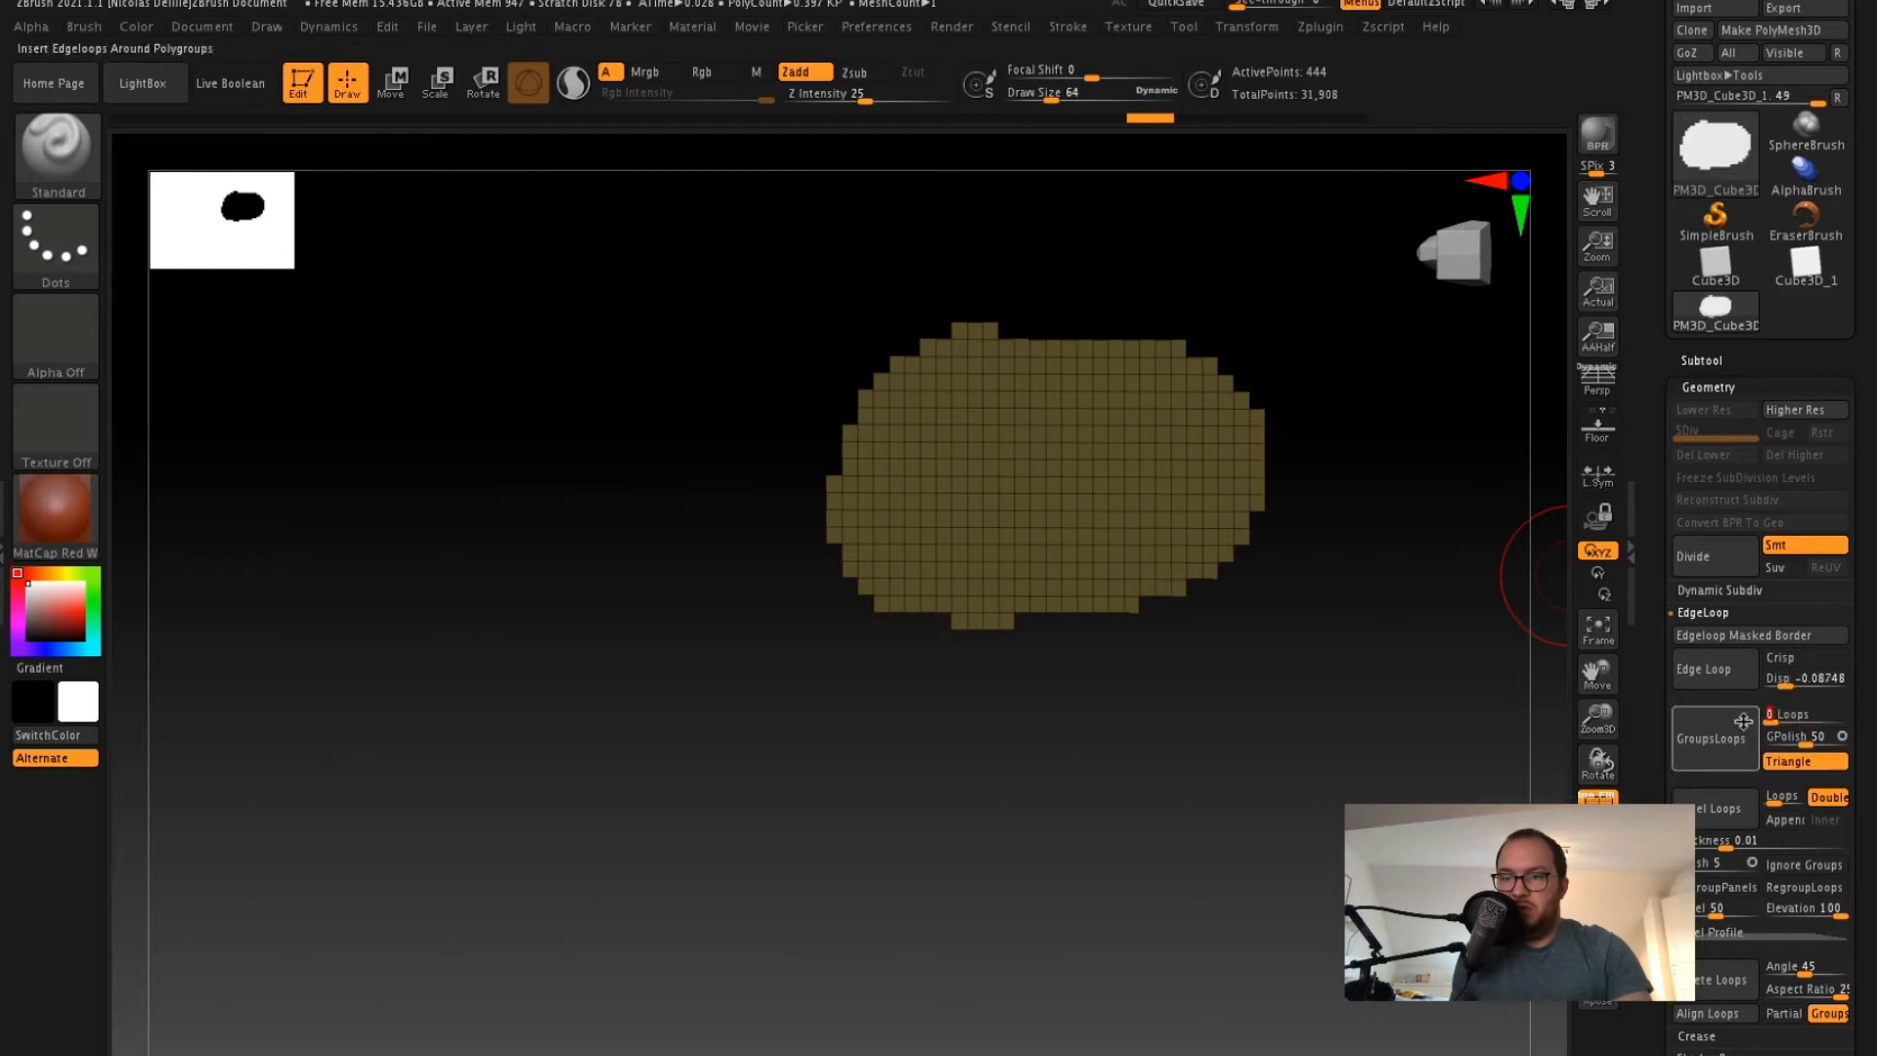
click(1704, 745)
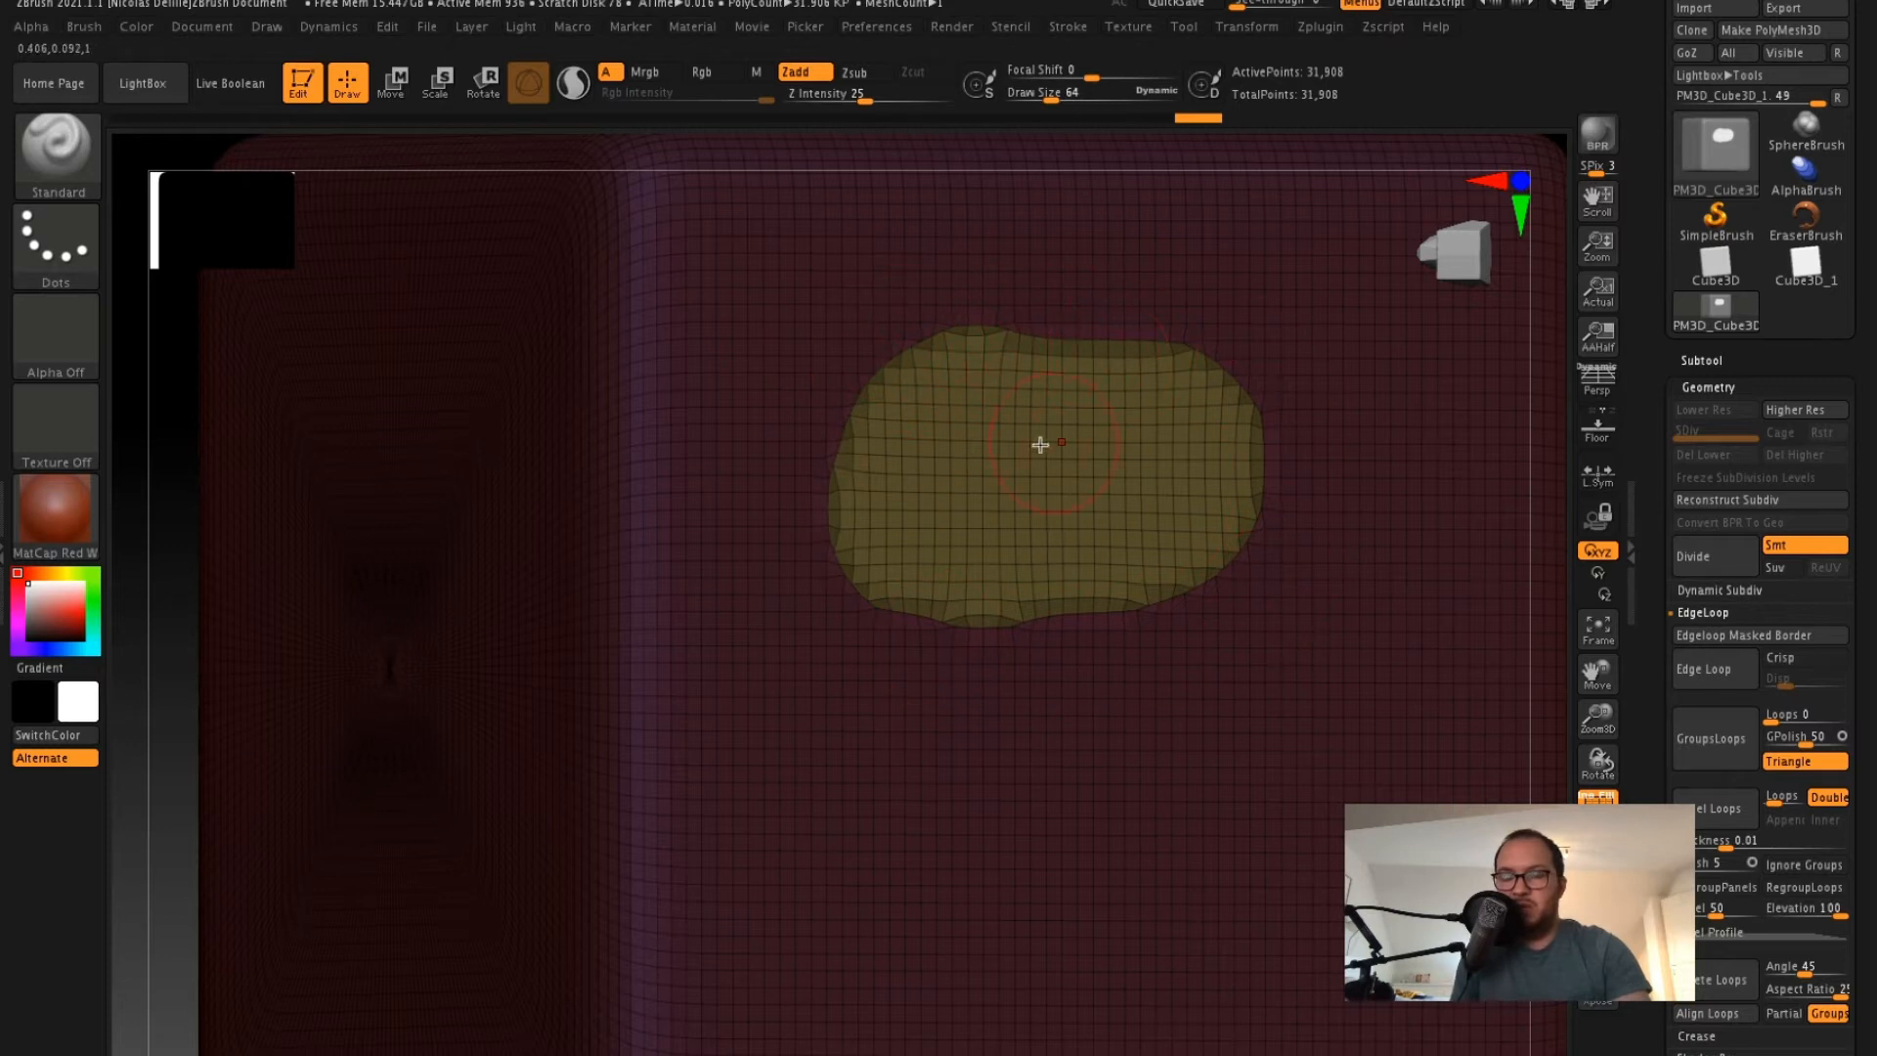
- Undo the zero-loop result and apply GroupsLoops with 10 loops and a polish of 100
key(ctrl+z)
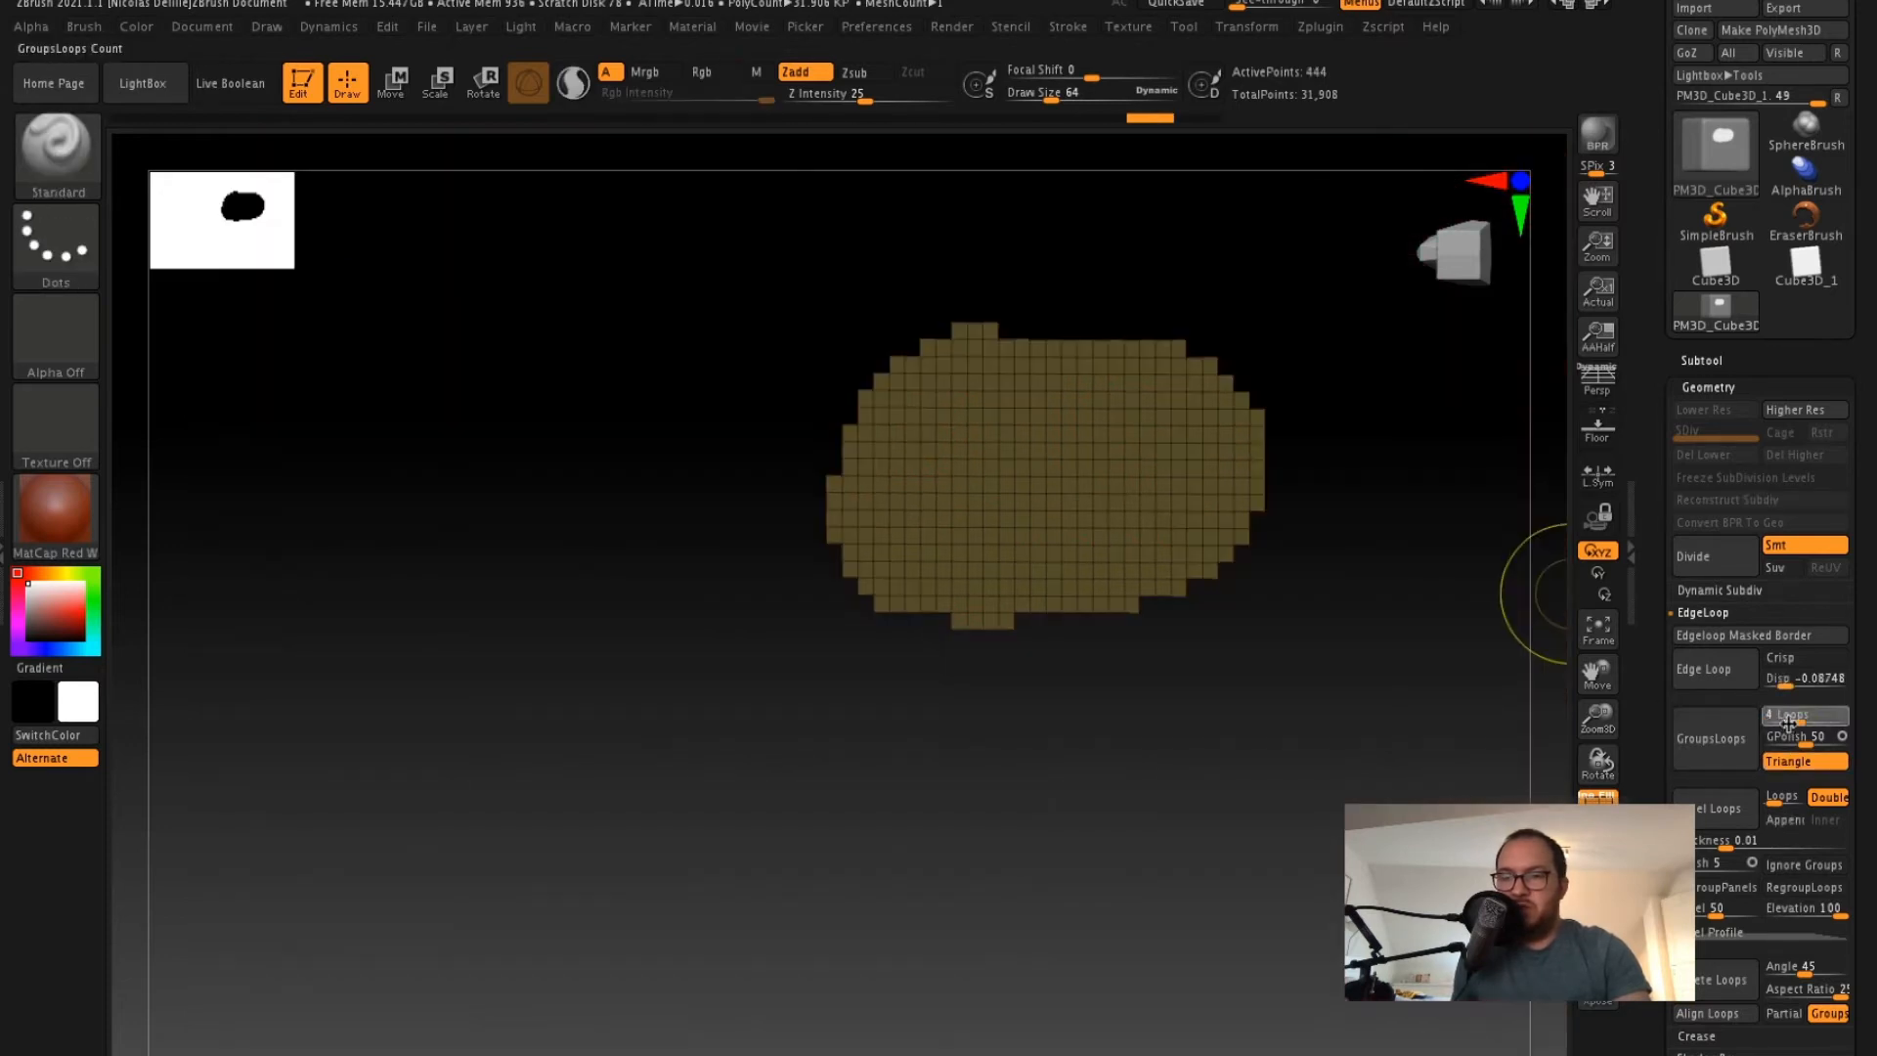
click(1846, 723)
click(1843, 739)
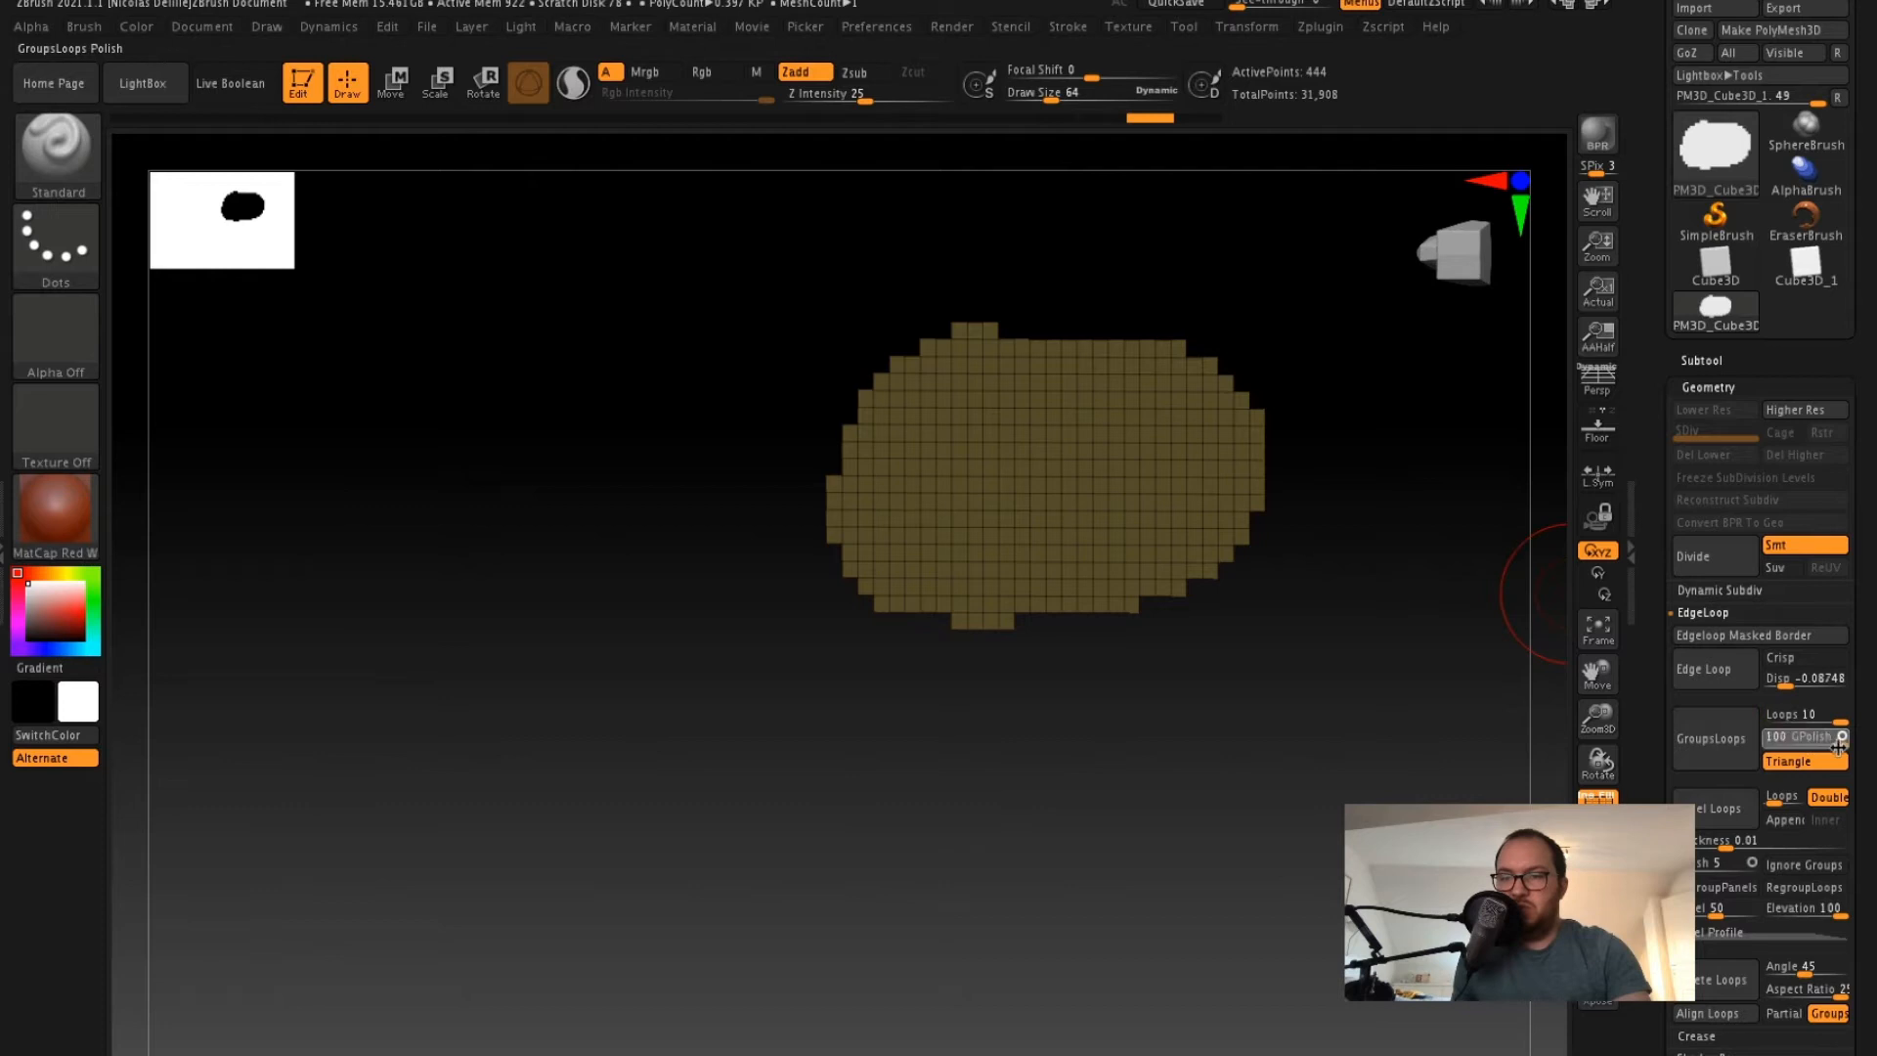
click(1712, 741)
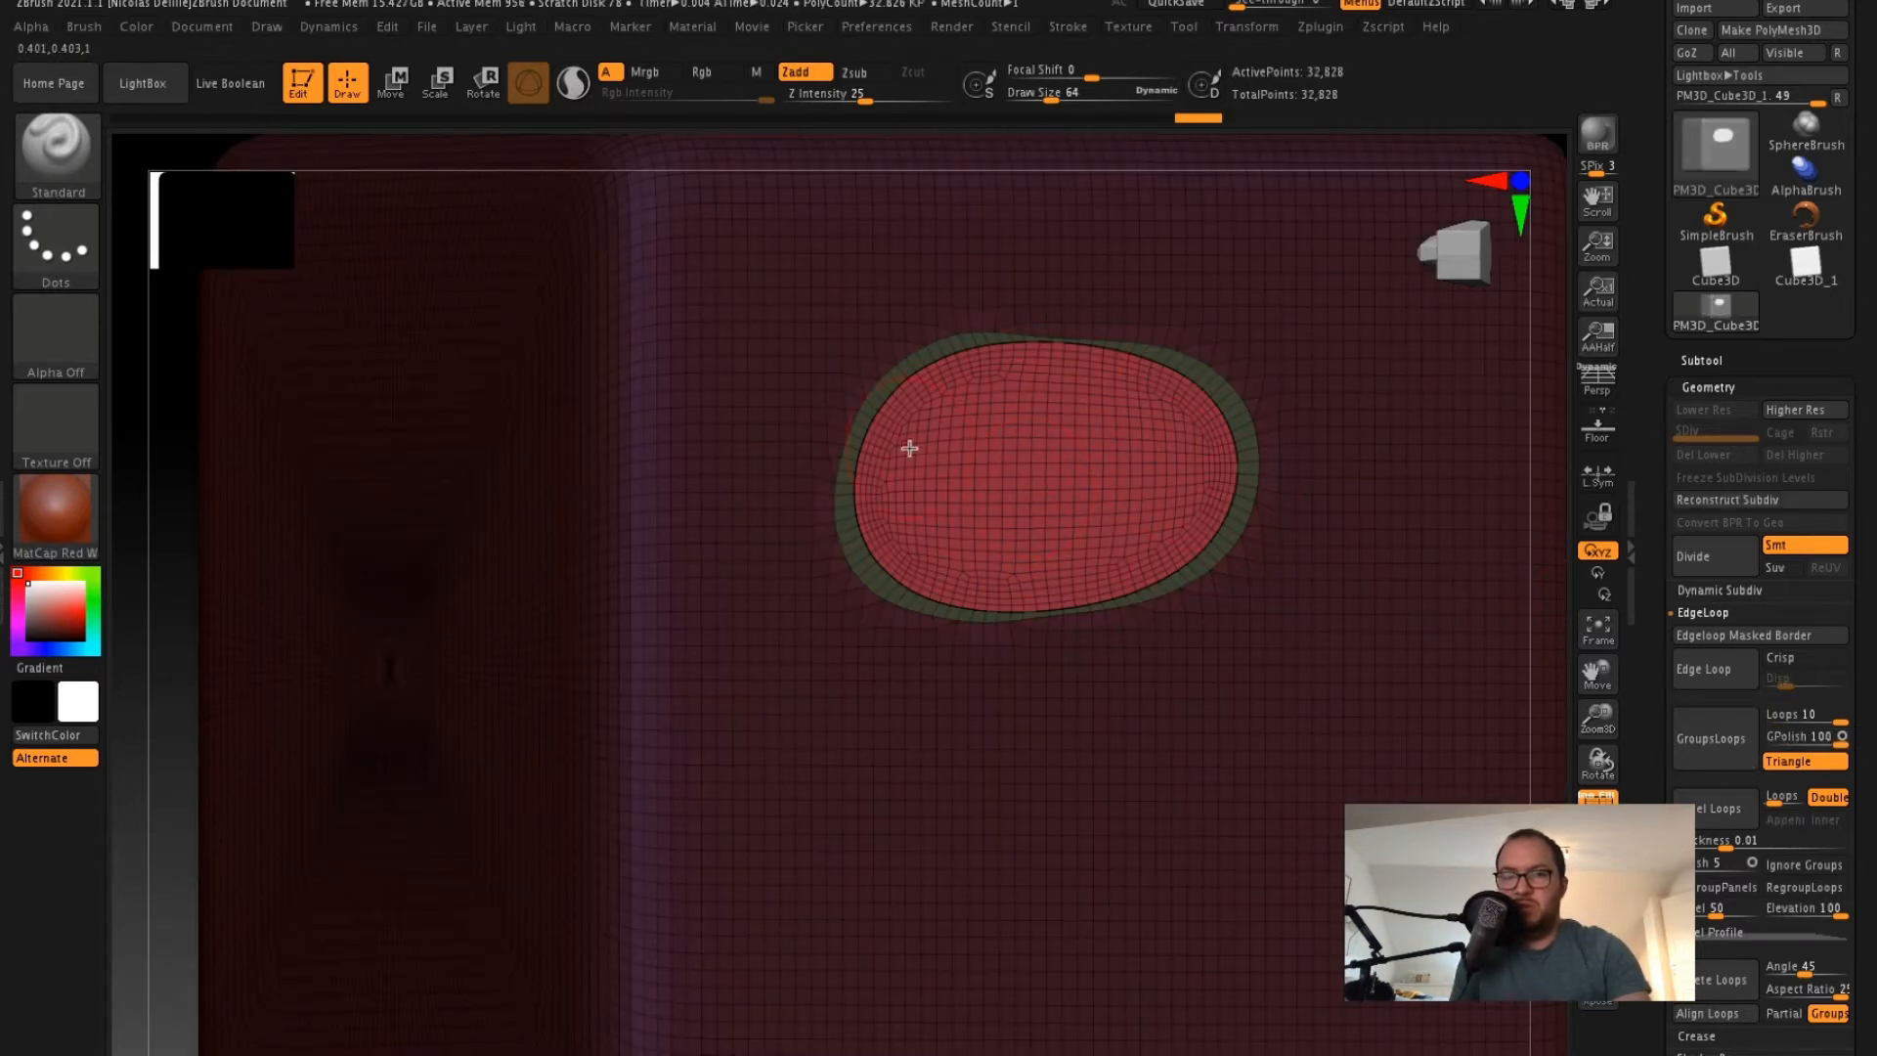
- Isolate the inner polygroup of the ten-loop shape to examine it, and show the whole cube again
ctrl+shift+click(1007, 473)
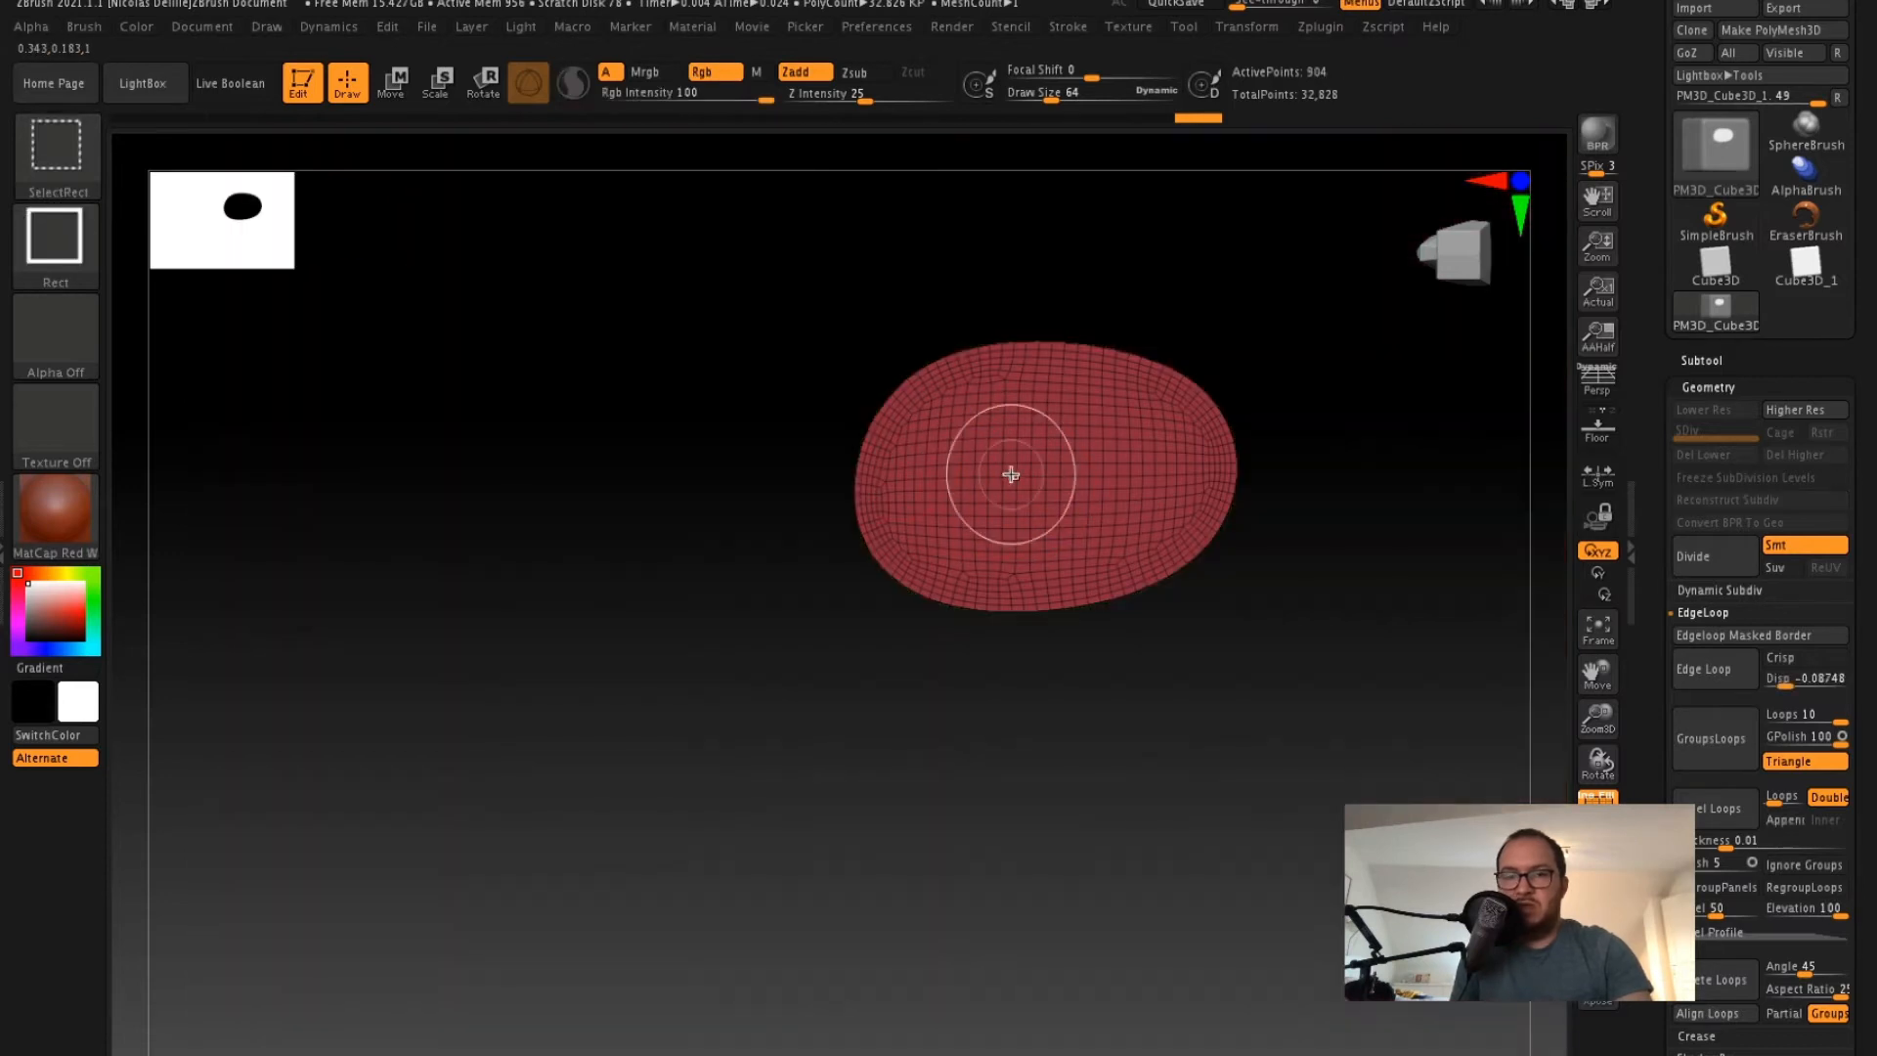
ctrl+shift+click(1444, 615)
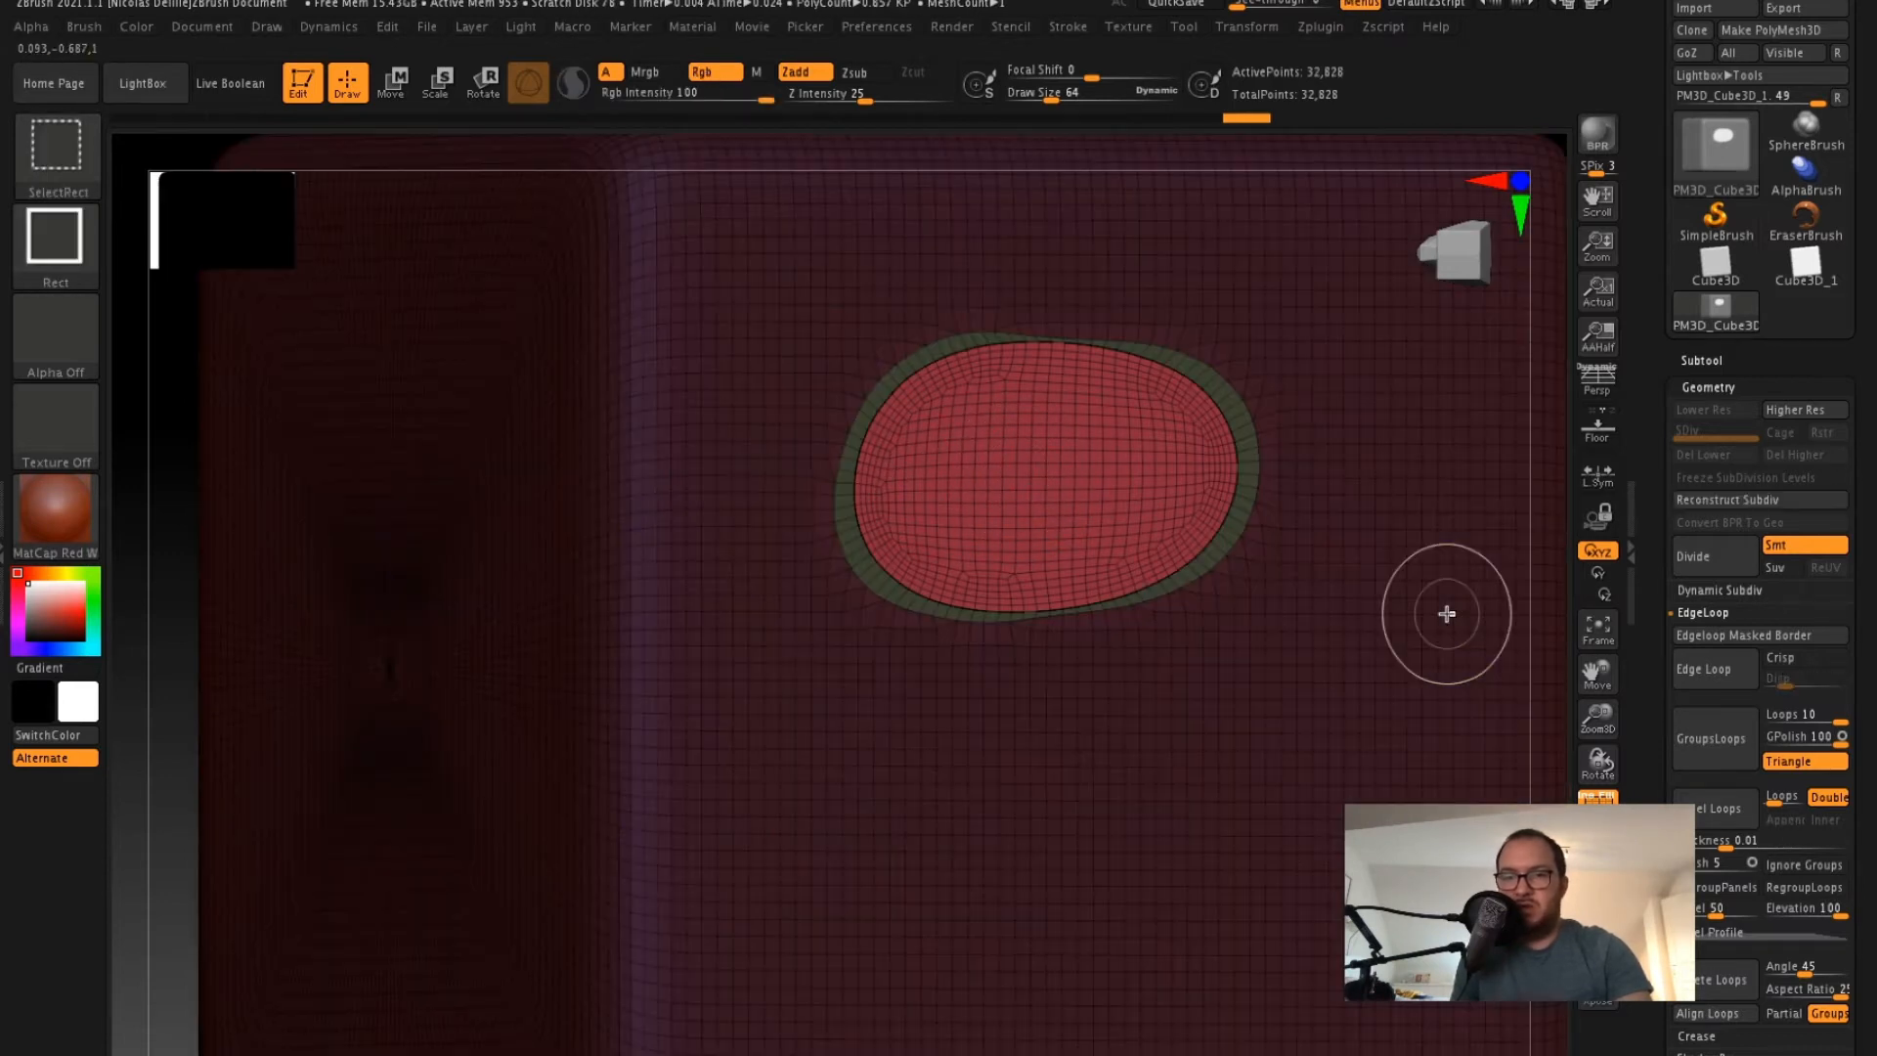
drag(1539, 474, 1396, 503)
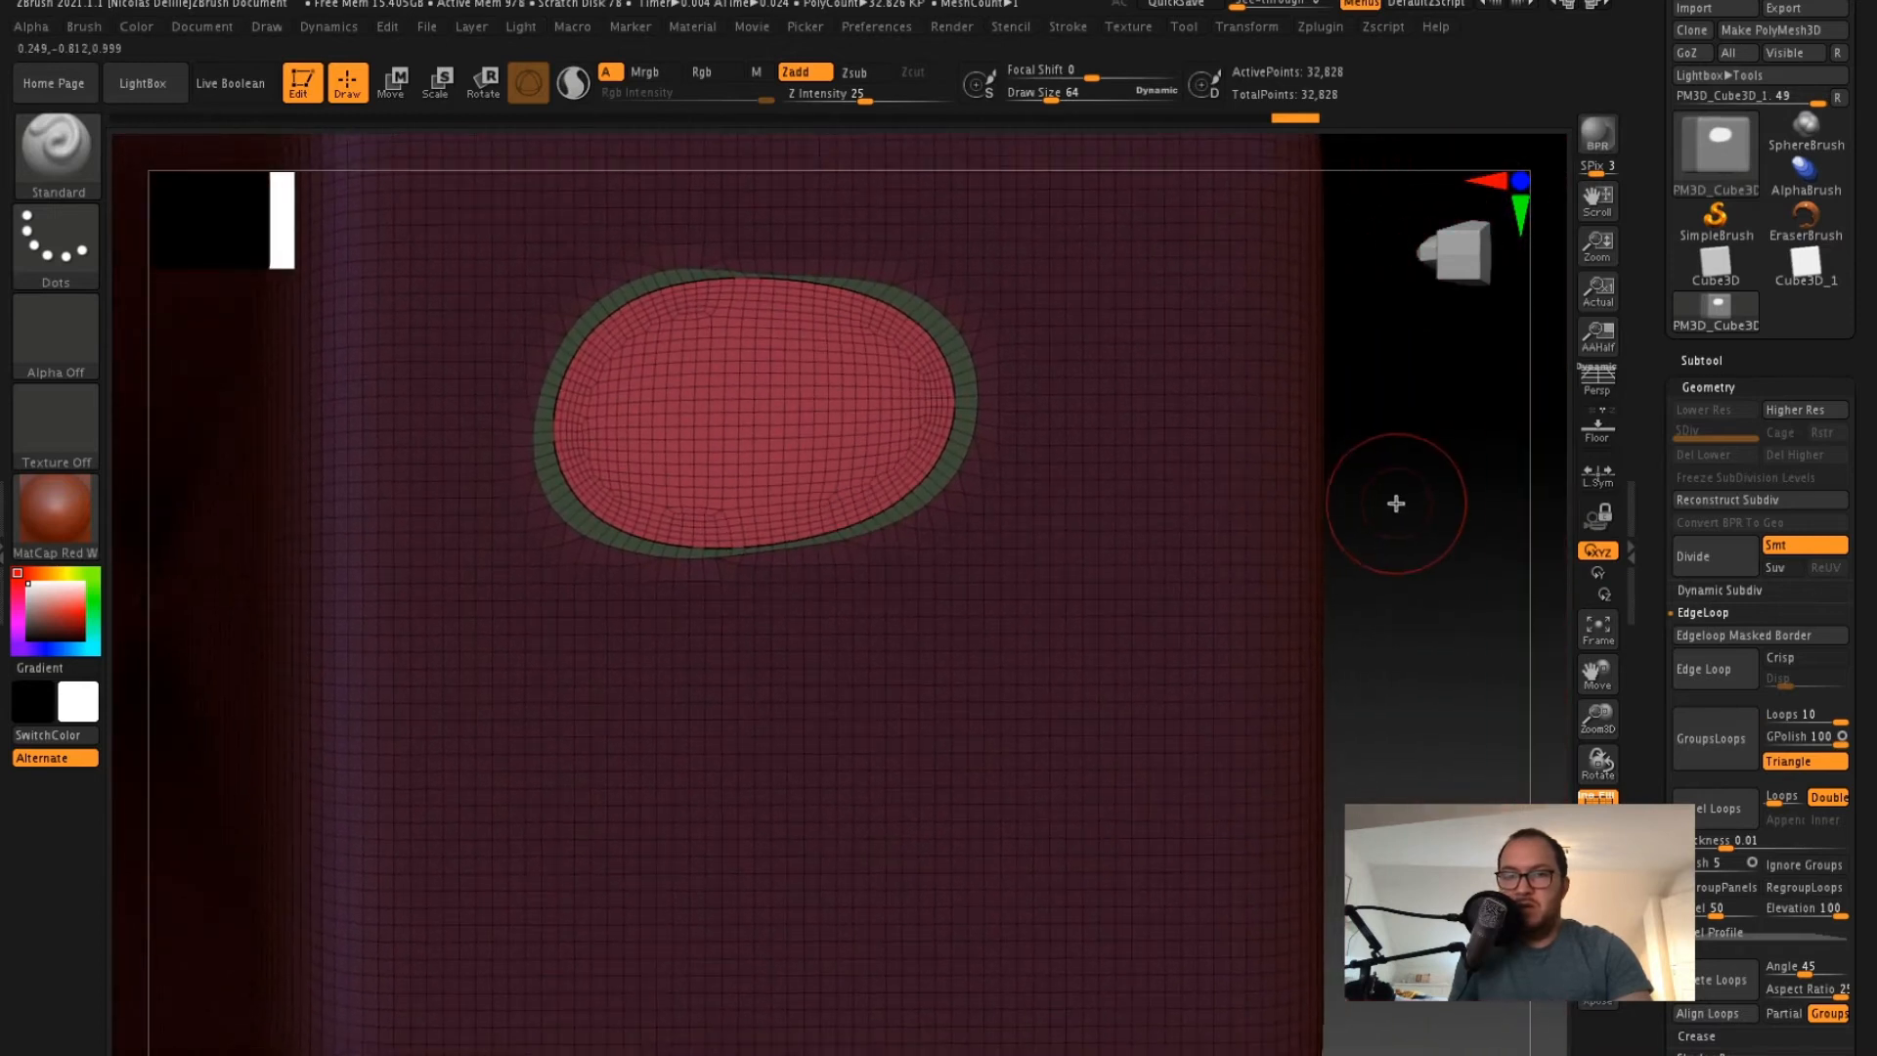
- Undo the ten-loop GroupsLoops result and show the whole cube again, facing its back face straight on
ctrl+shift+click(1399, 492)
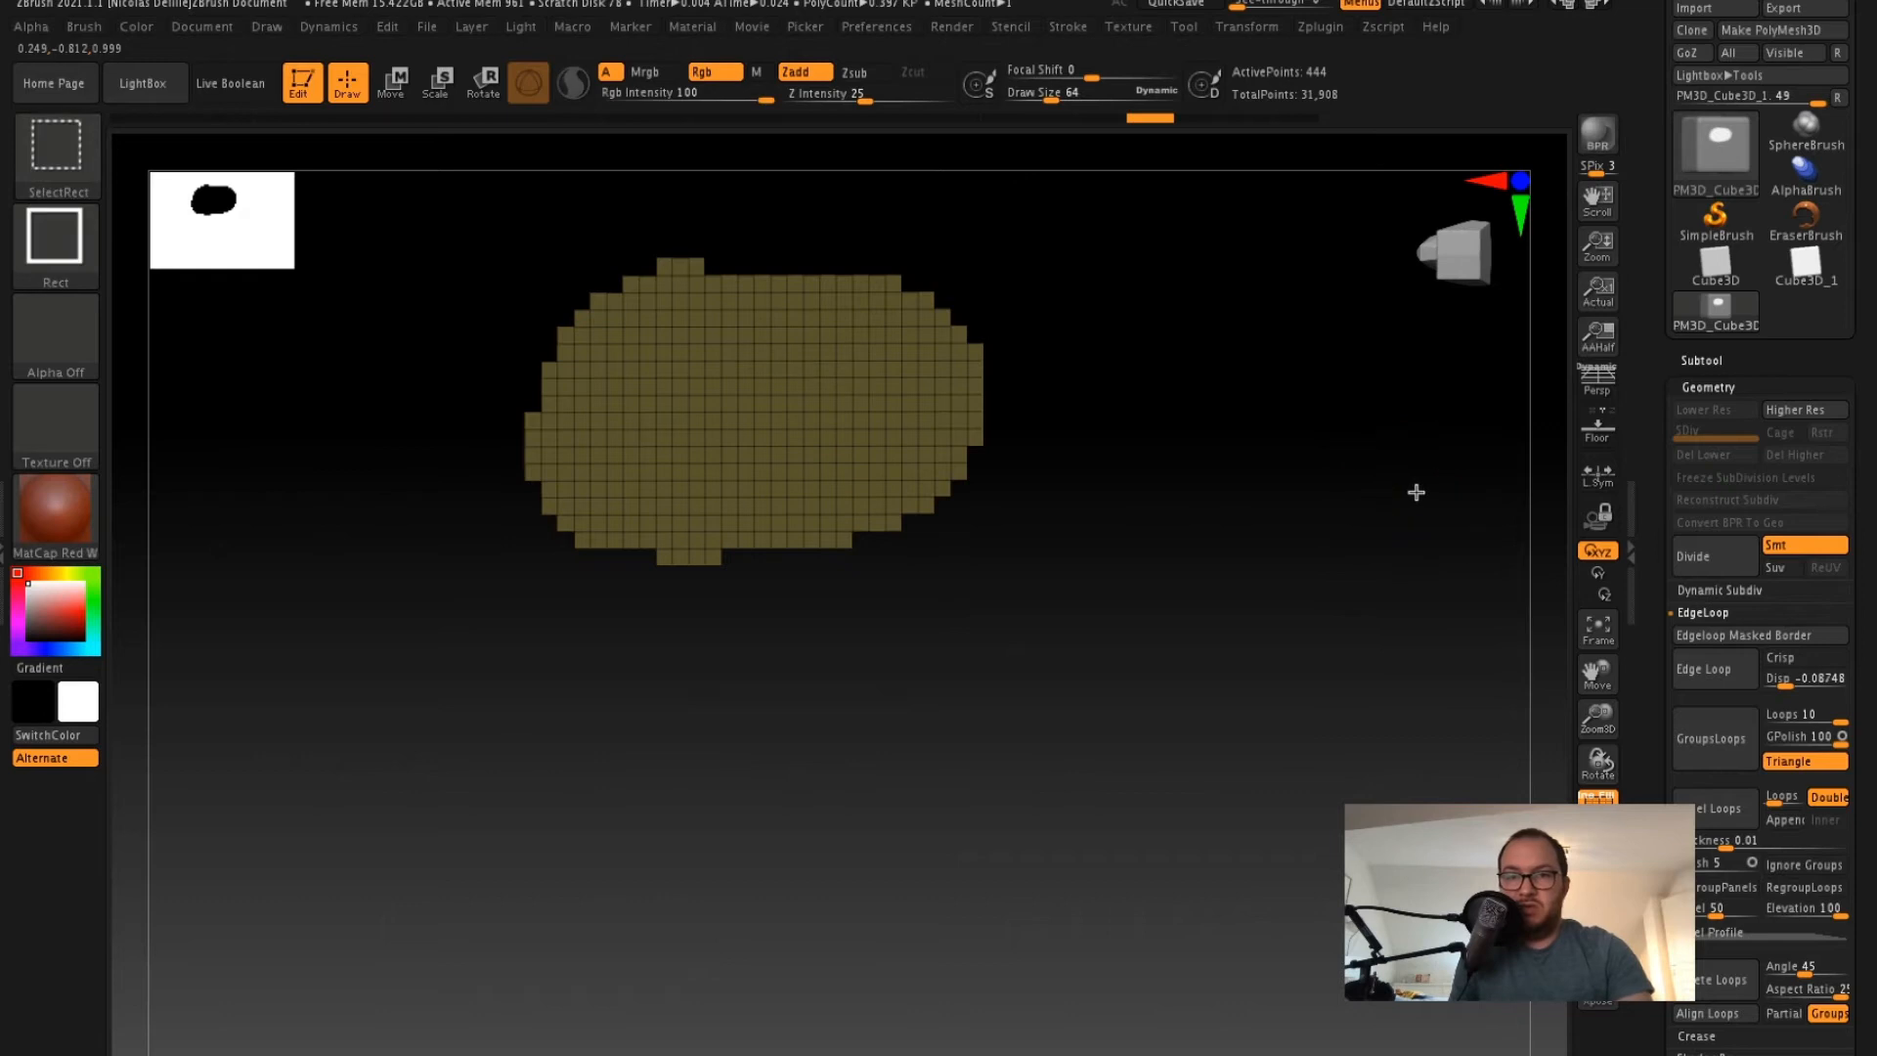
ctrl+shift+click(1413, 479)
shift+drag(1415, 473, 1408, 474)
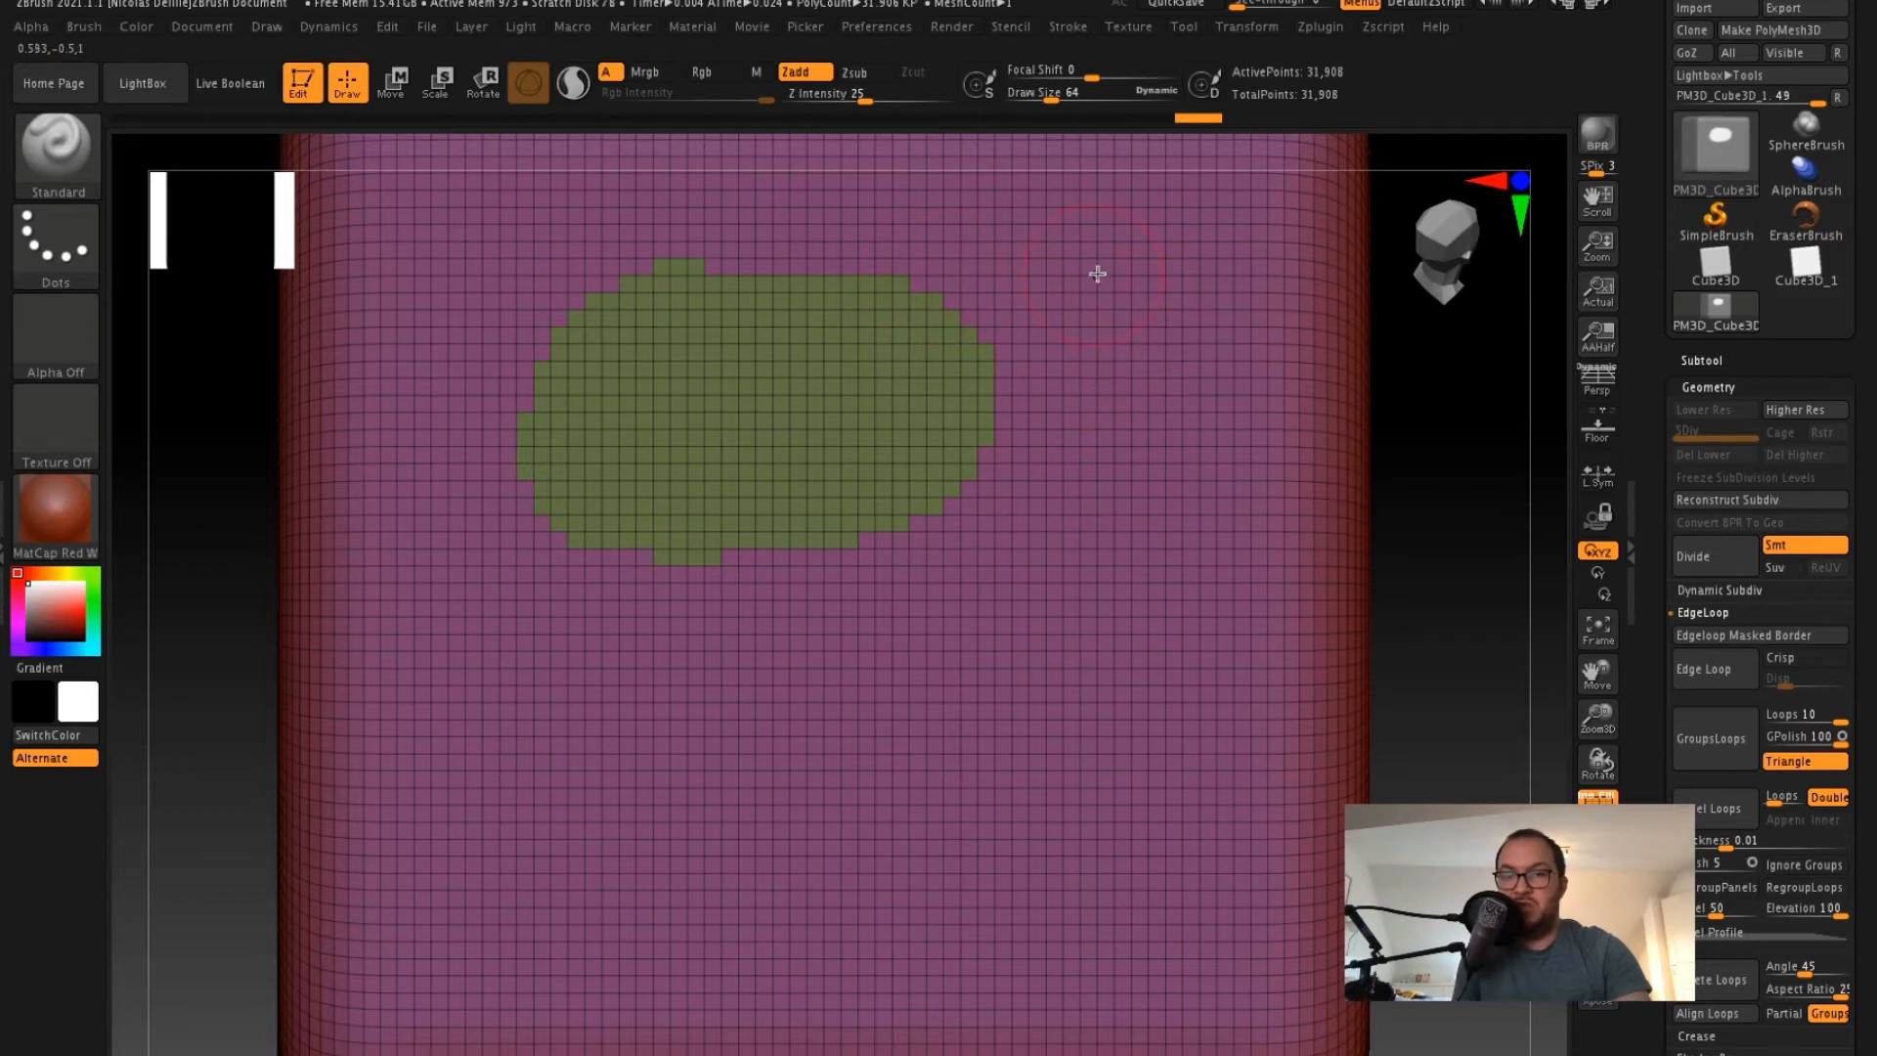
- Apply GroupsLoops with 4 loops and a polish of 100 to the whole cube and inspect its polygroup borders
drag(1447, 541, 1244, 537)
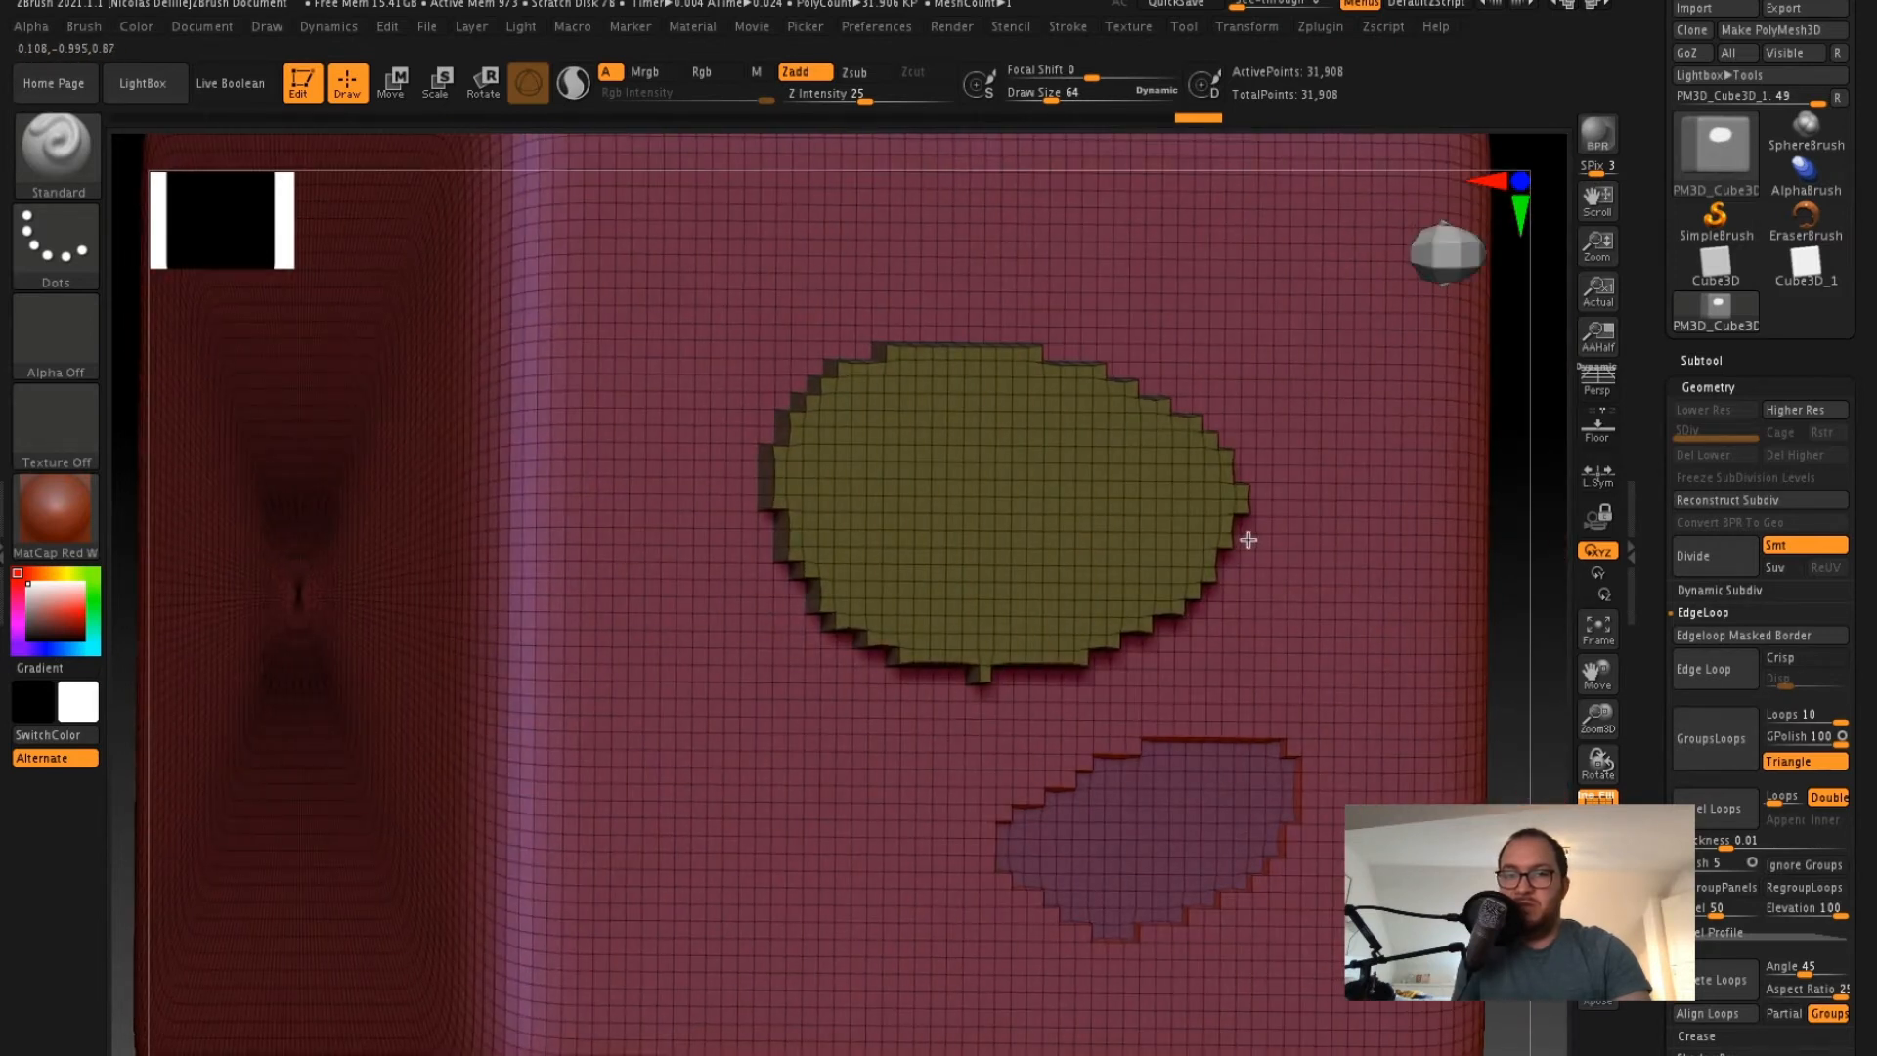
drag(1537, 474, 1740, 455)
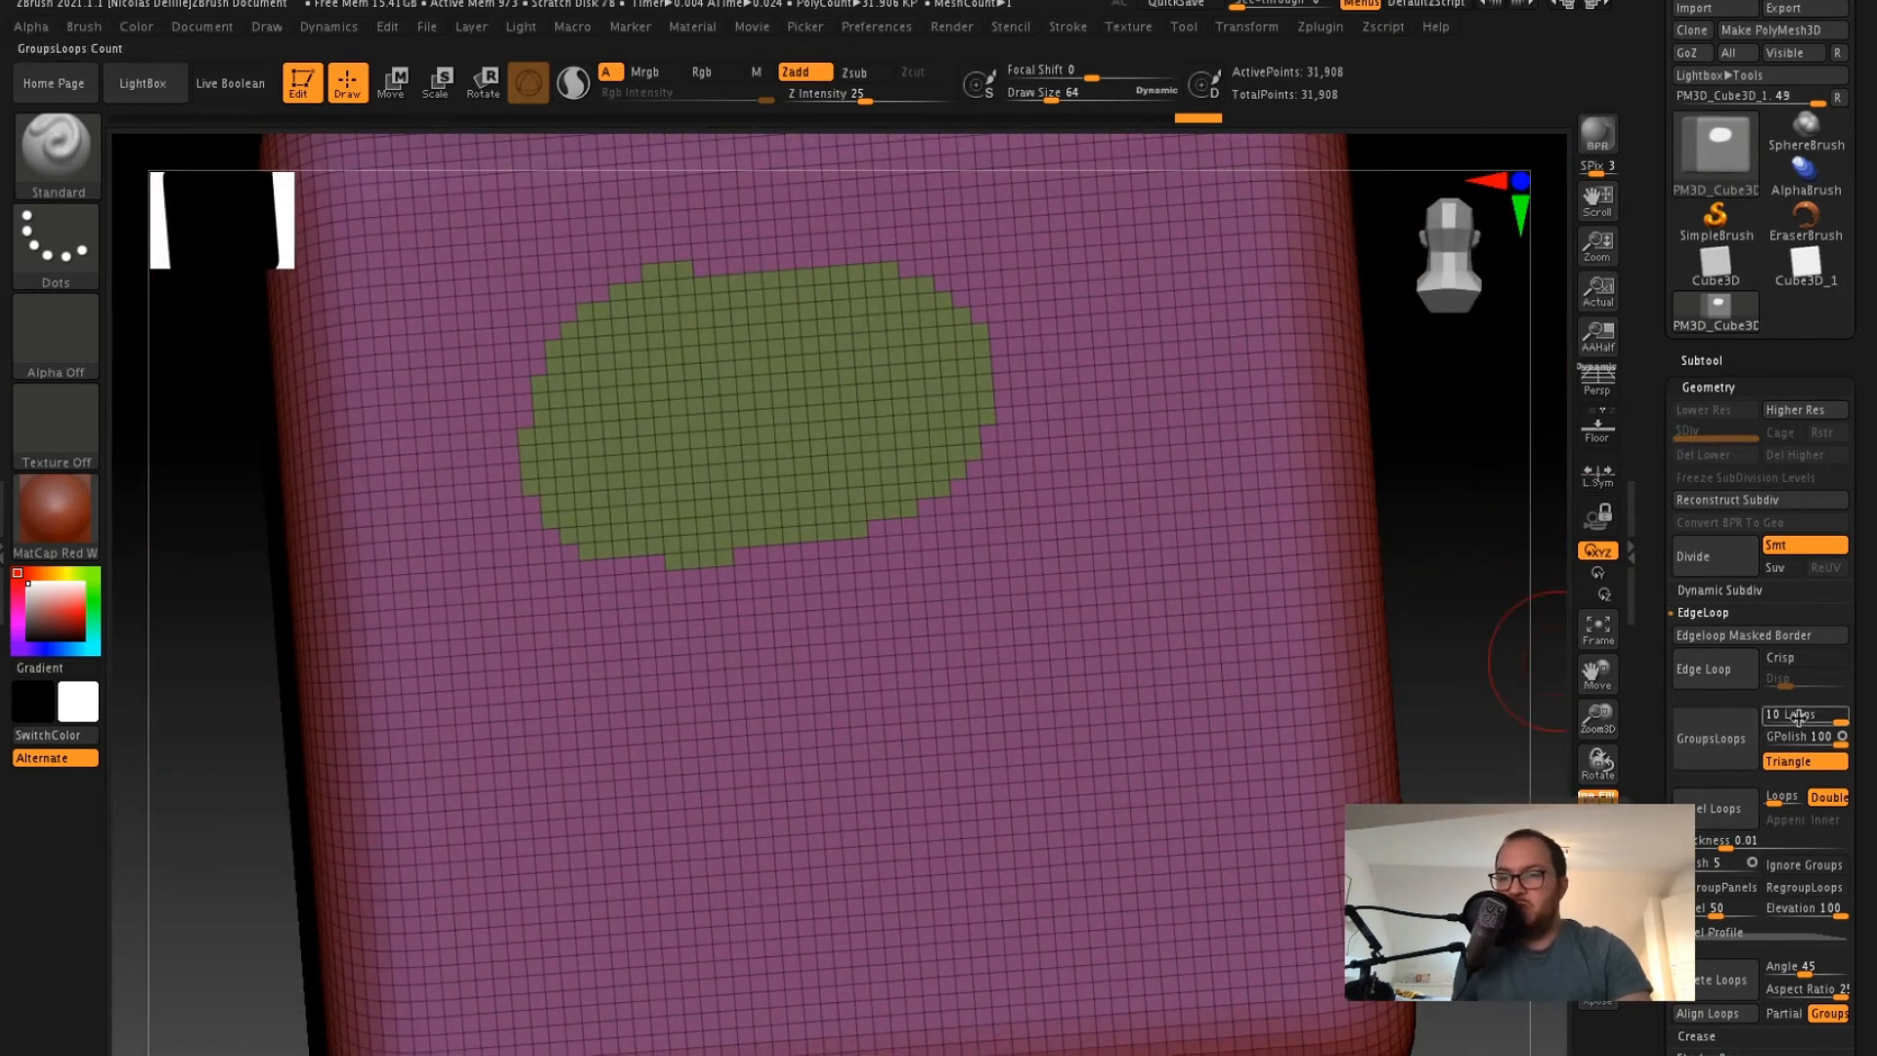
drag(1783, 717, 1778, 717)
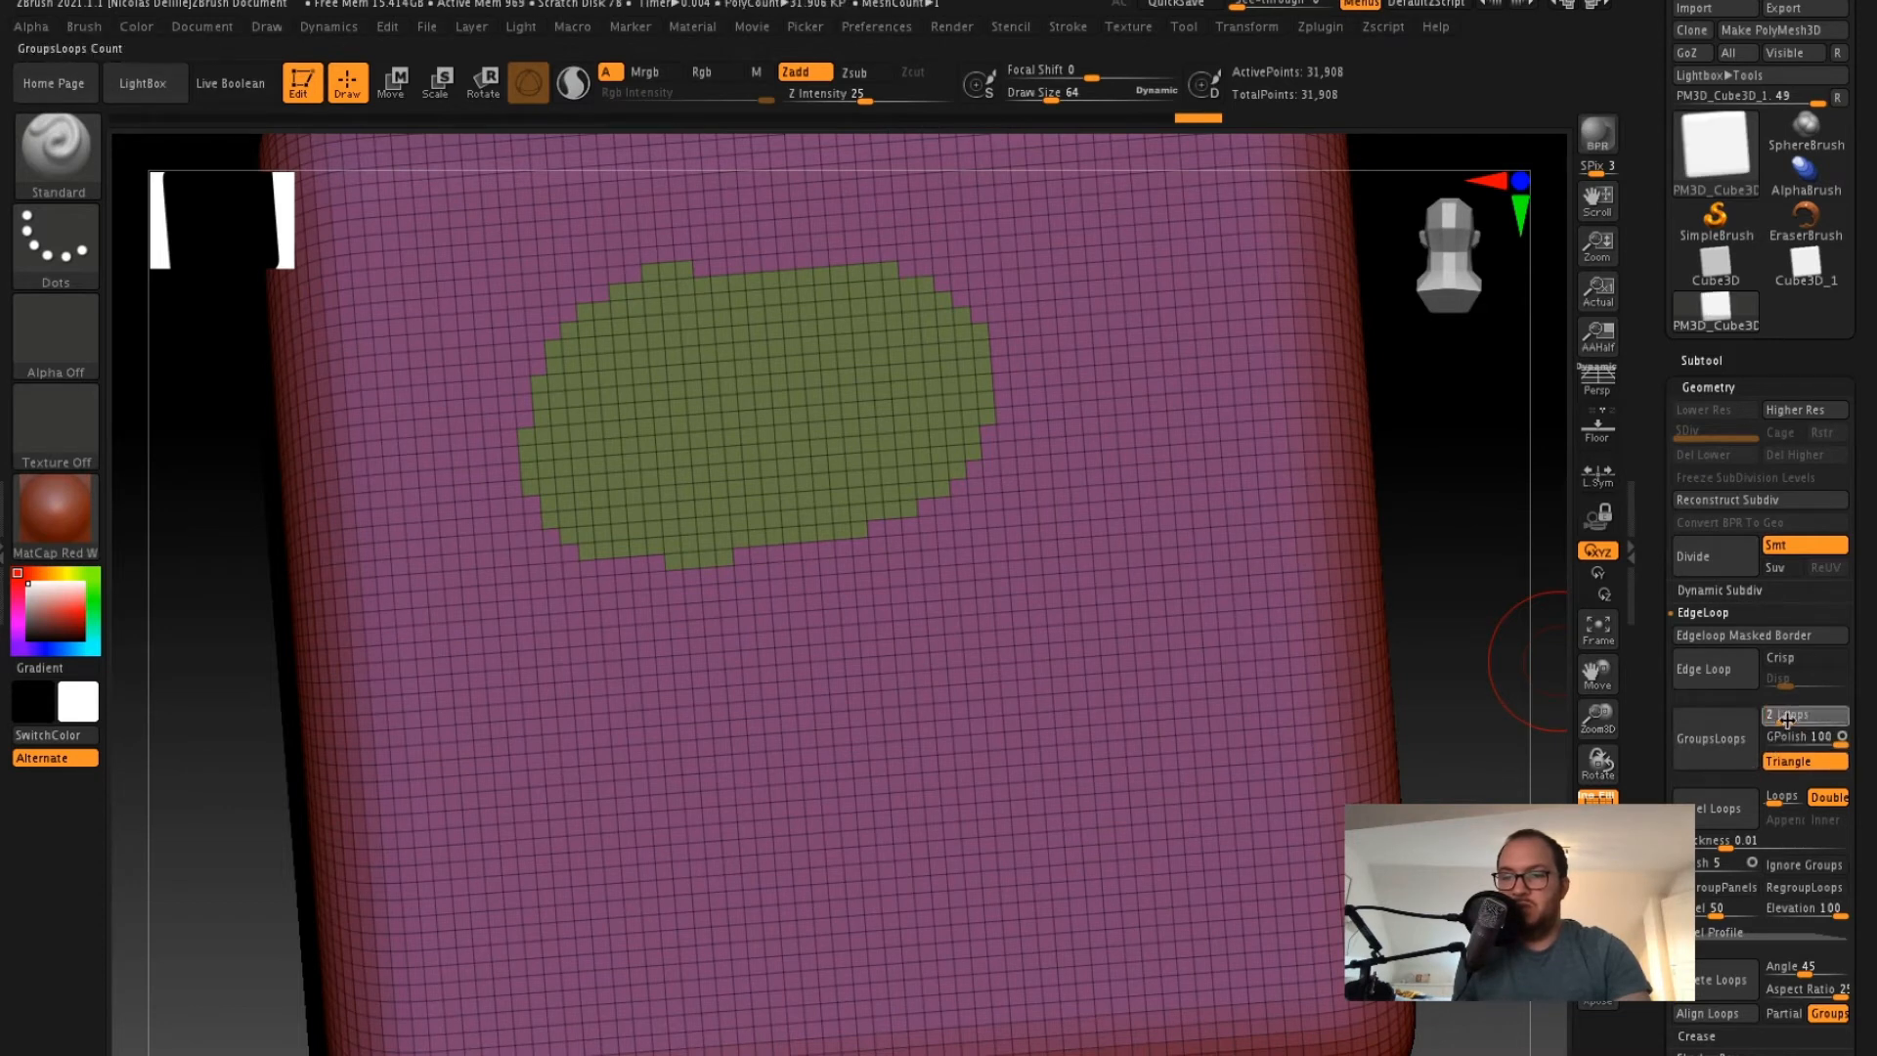
click(1711, 738)
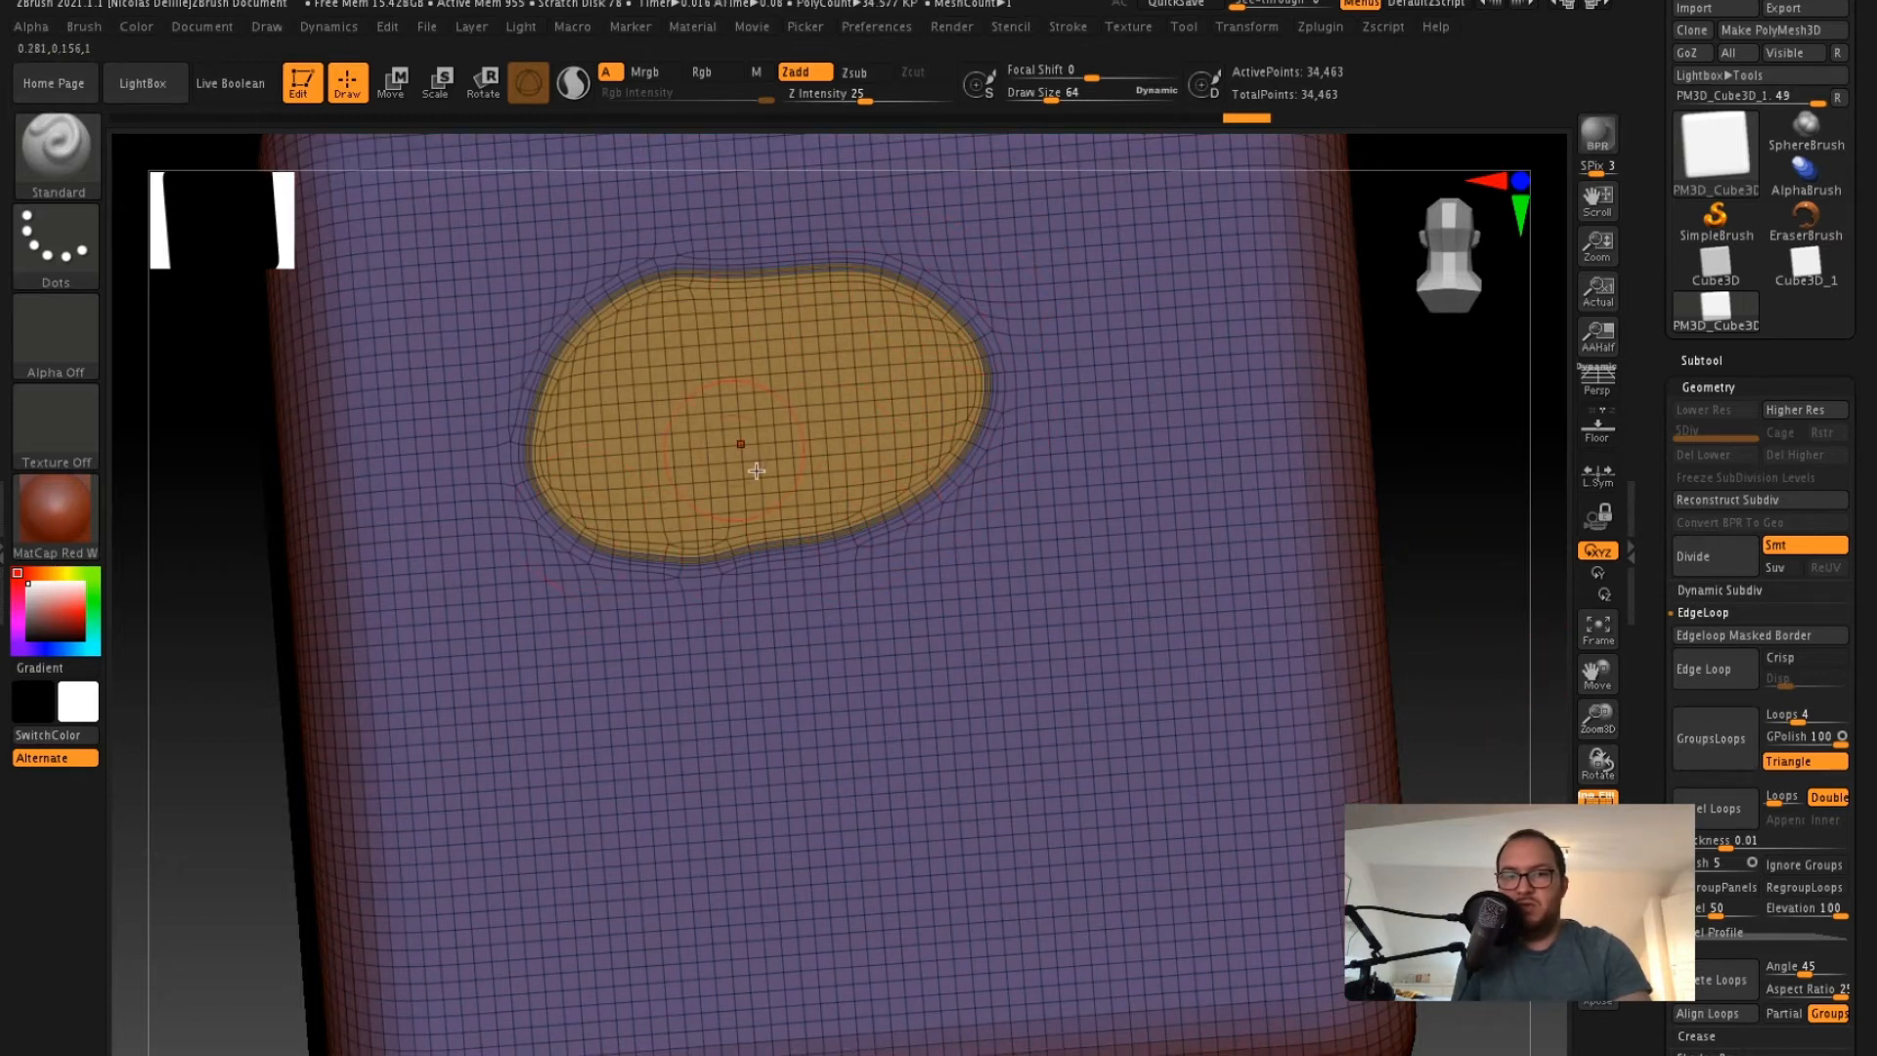
drag(1500, 460, 1283, 488)
drag(1523, 461, 1437, 438)
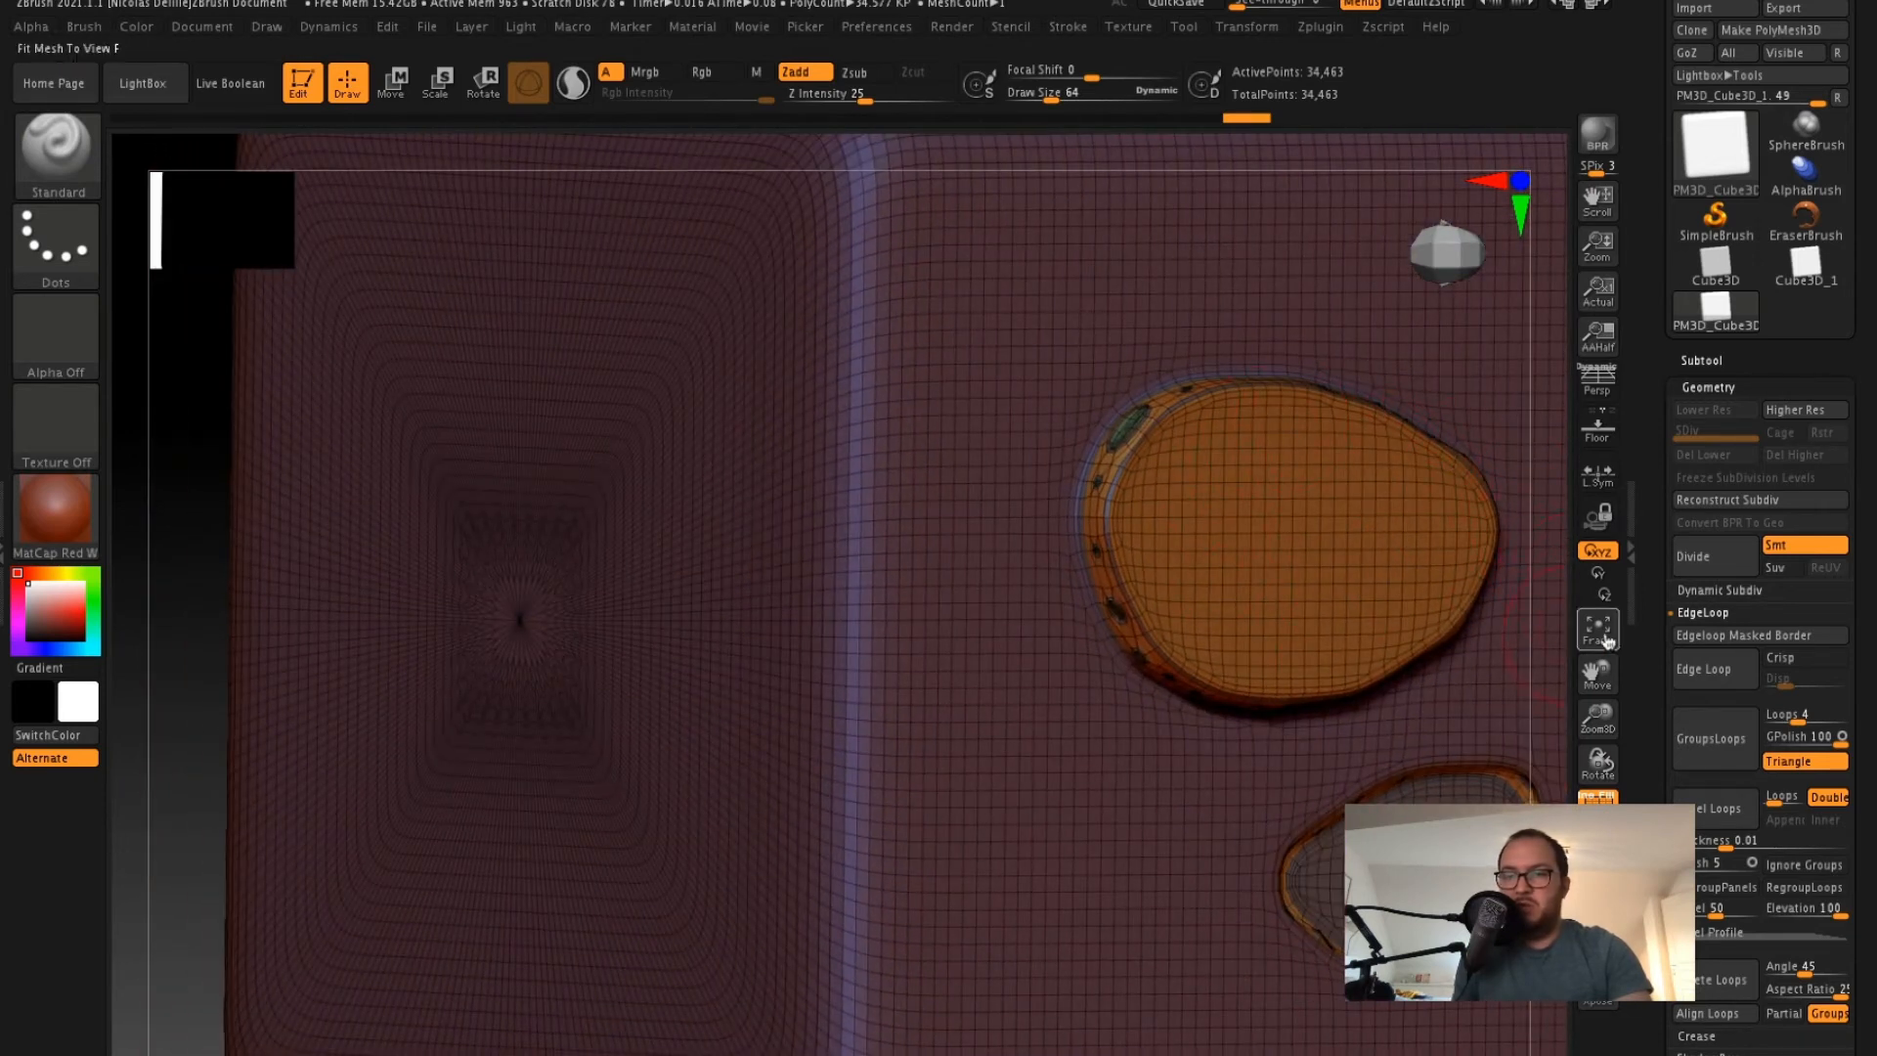
drag(1547, 536, 1729, 506)
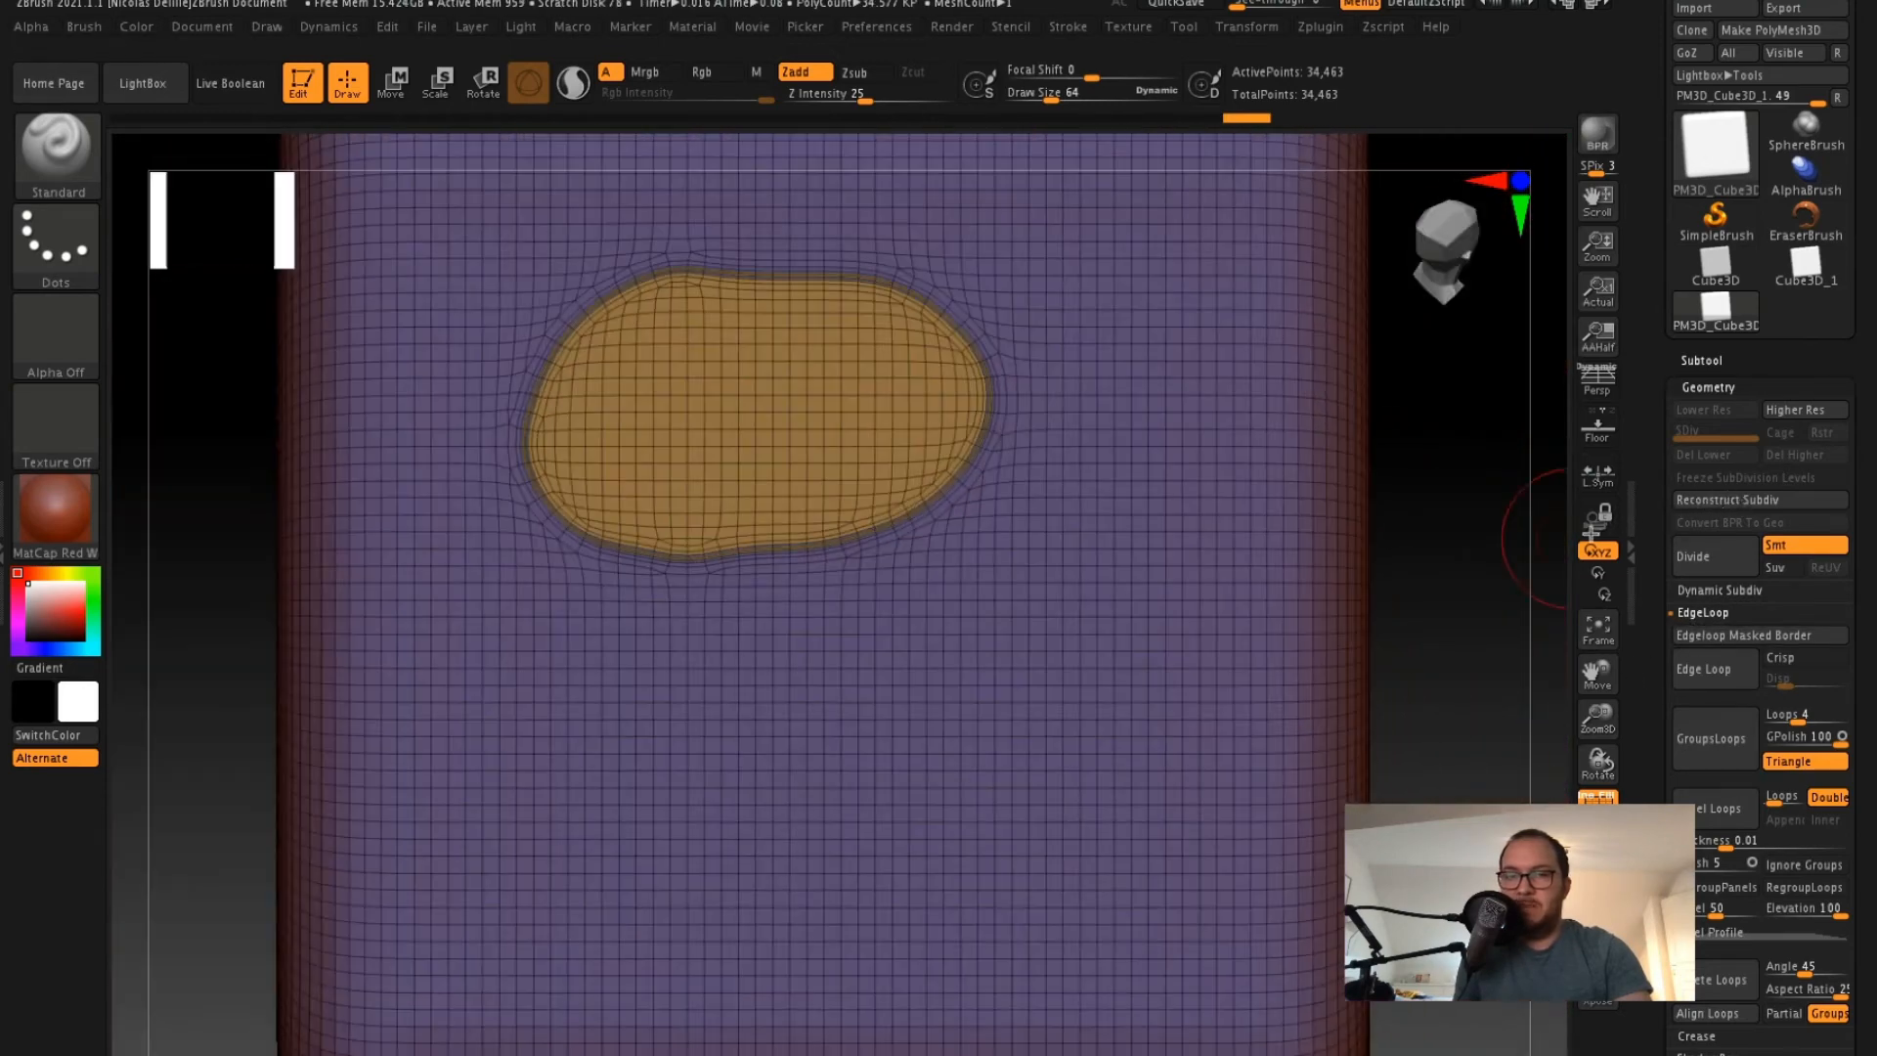
- Mask a rounded area on the back face below the existing shape and convert it into a new polygroup
alt+drag(1448, 627, 1454, 398)
mouse_move(1040, 482)
ctrl+mouse_down()
mouse_move(1130, 573)
mouse_move(955, 525)
ctrl+mouse_up()
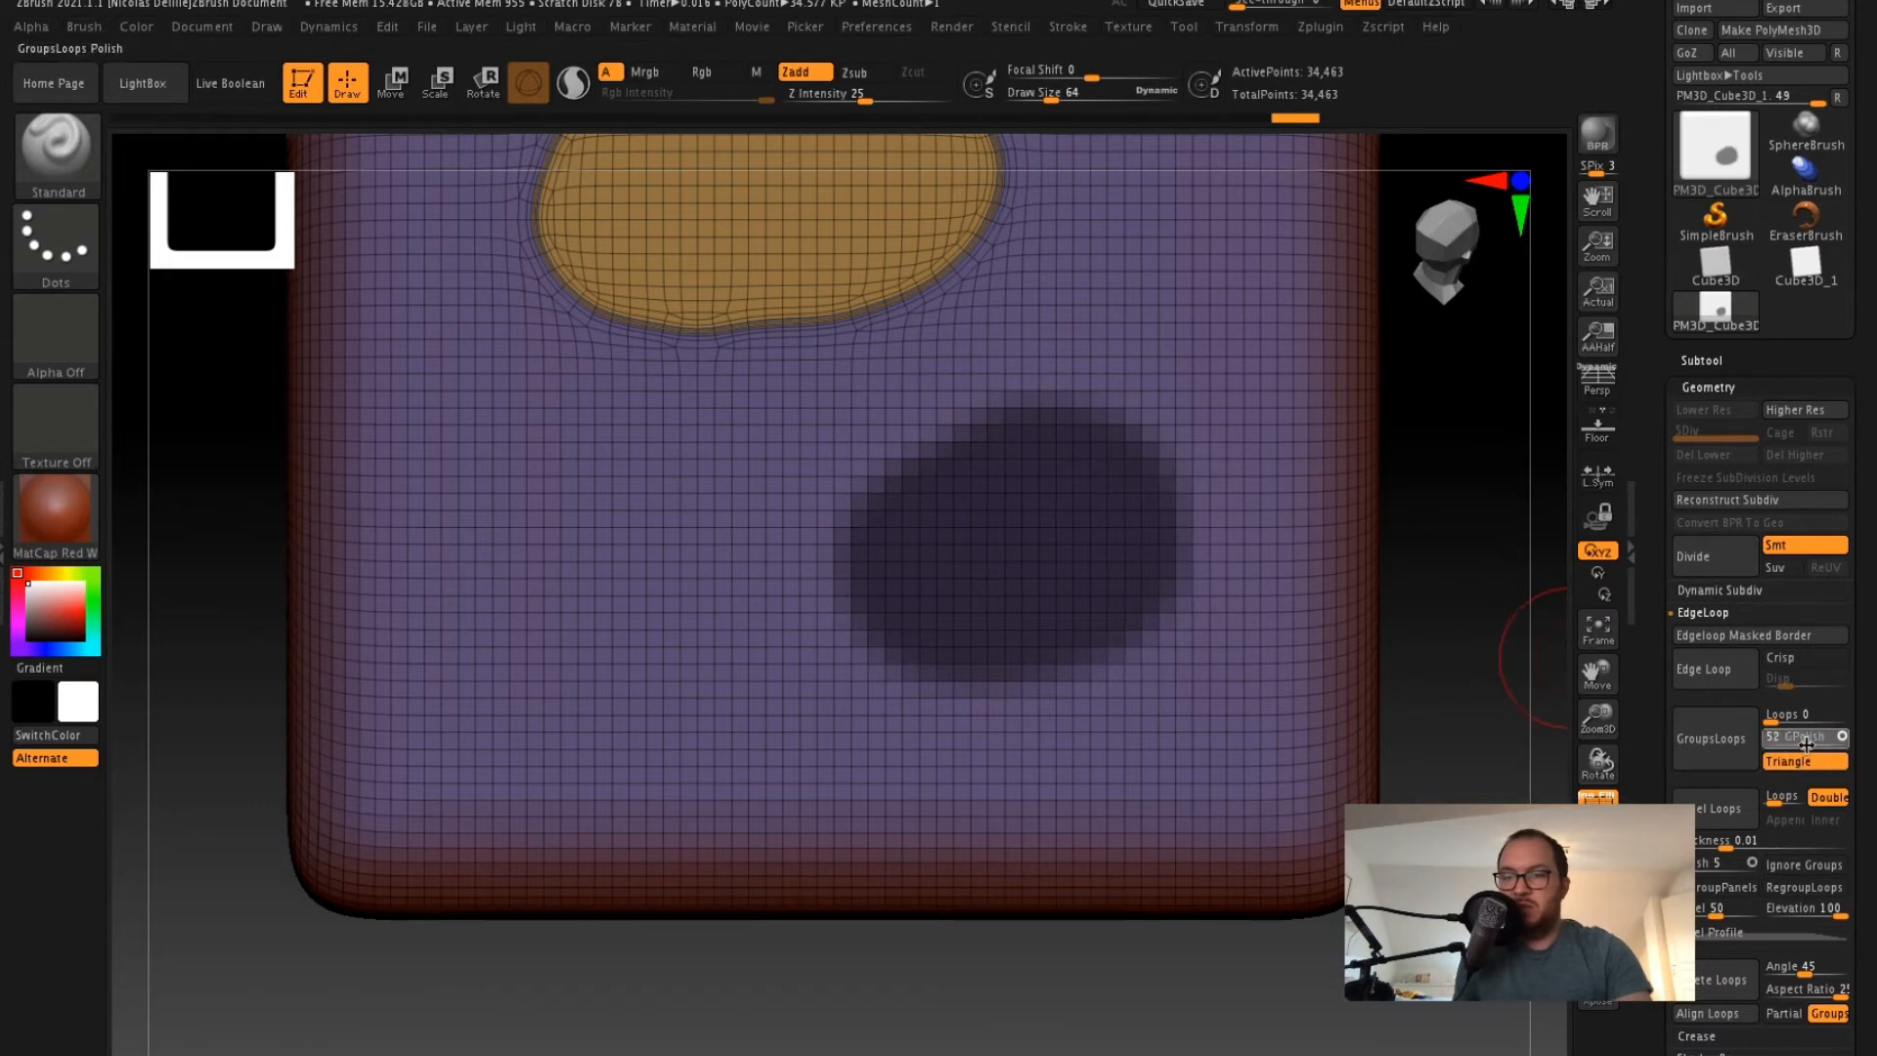
click(1703, 747)
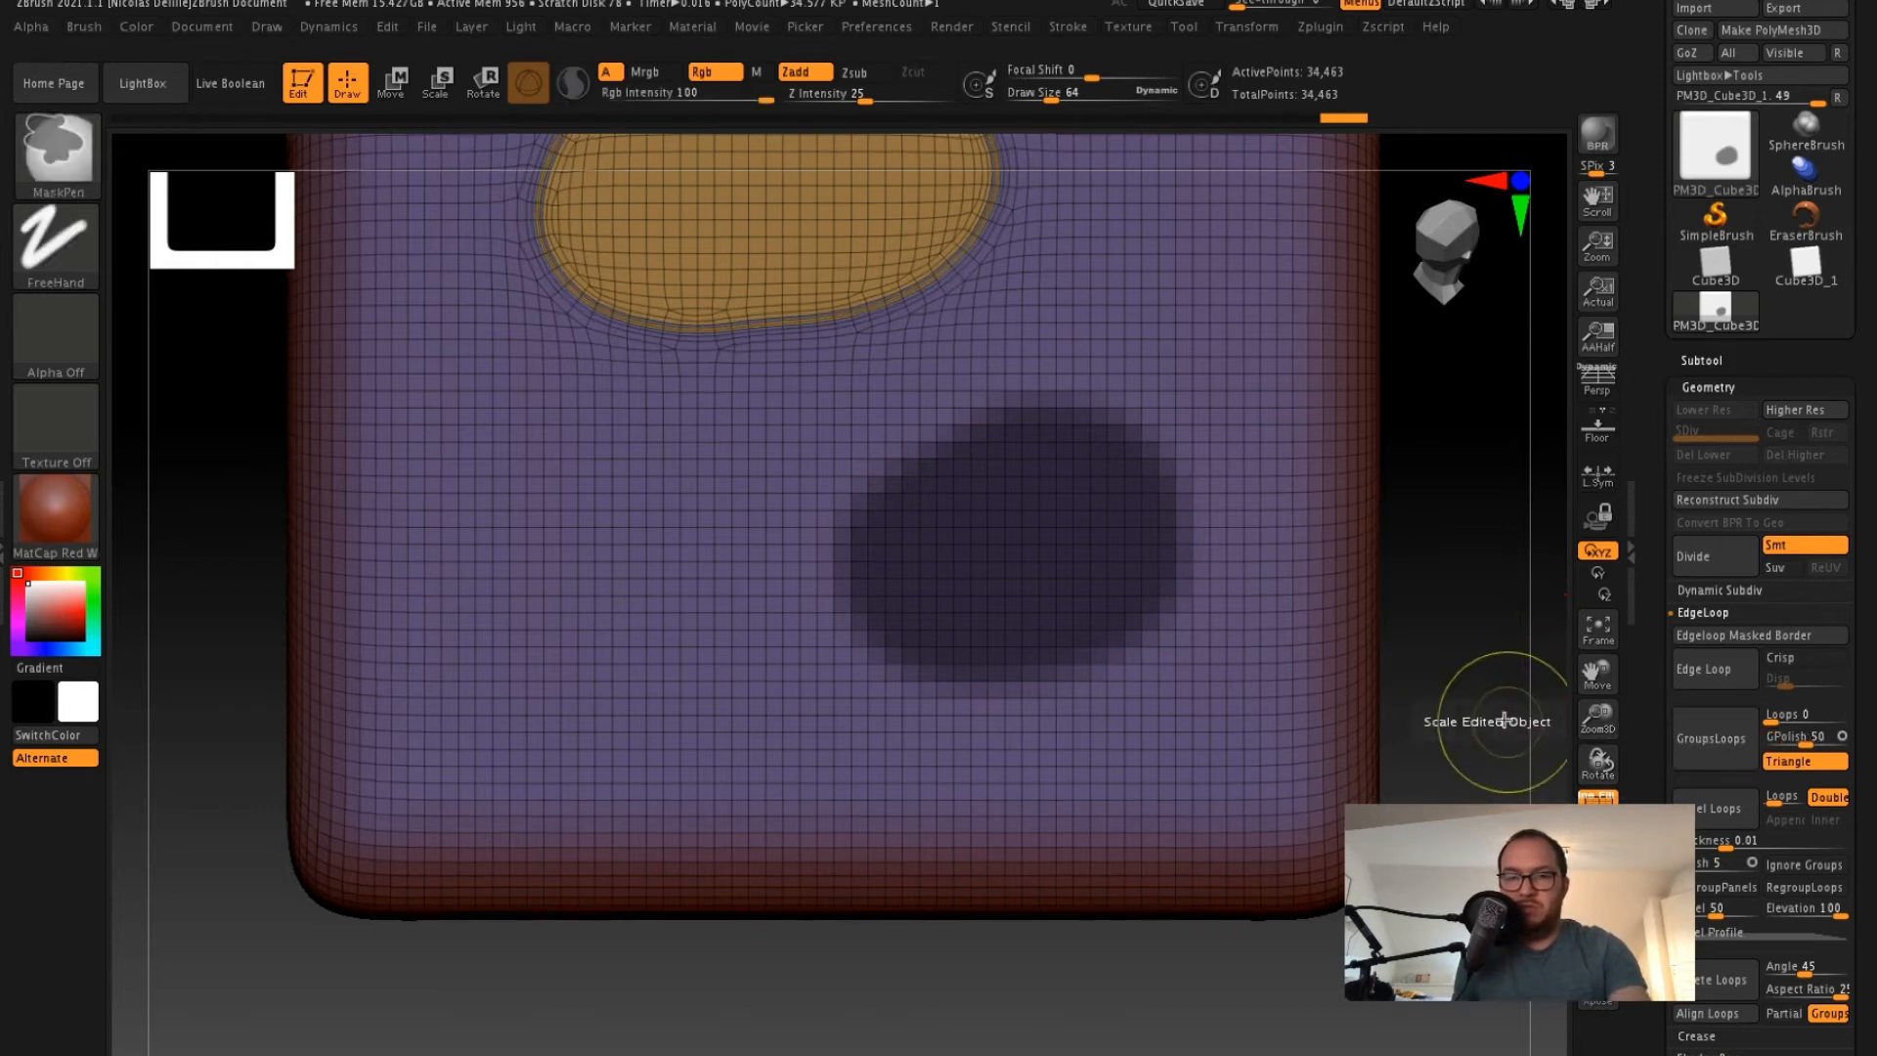
key(ctrl+w)
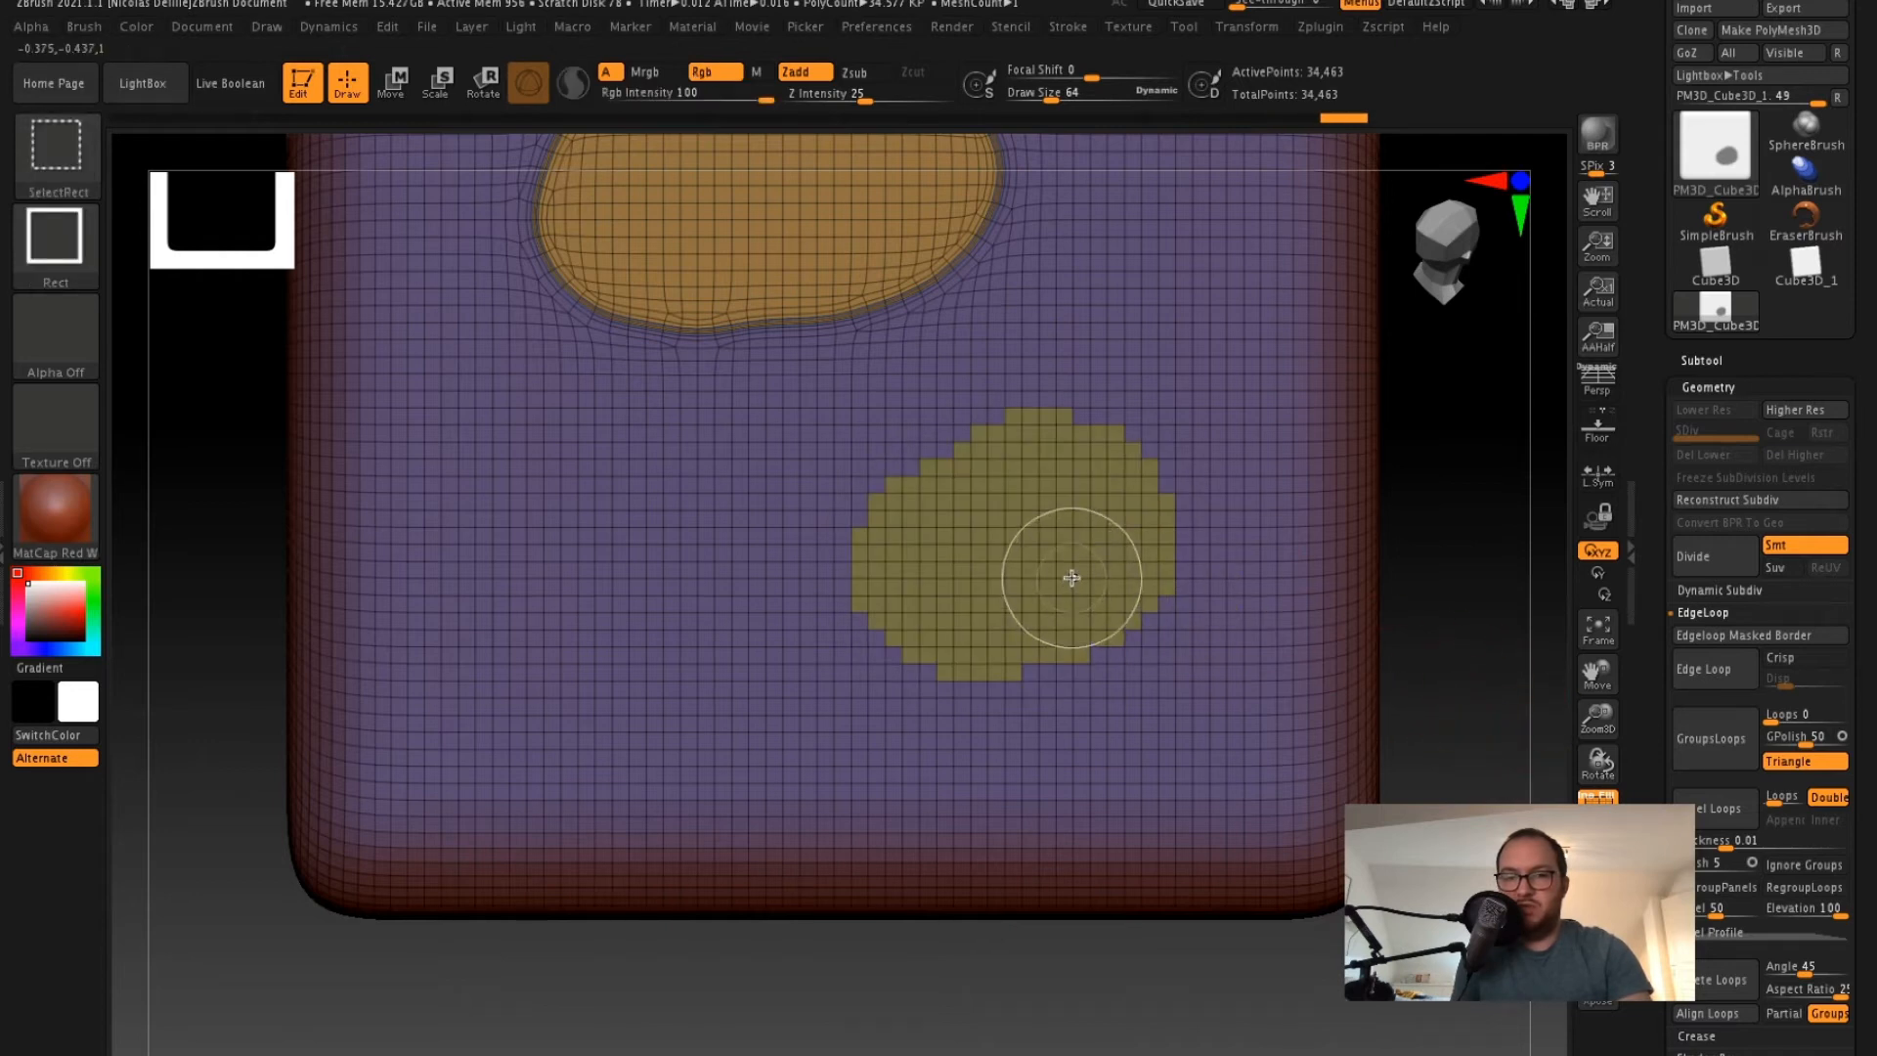
- Isolate the new lower polygroup and smooth its outline using GroupsLoops with 0 loops and a polish of 50
ctrl+shift+click(1072, 578)
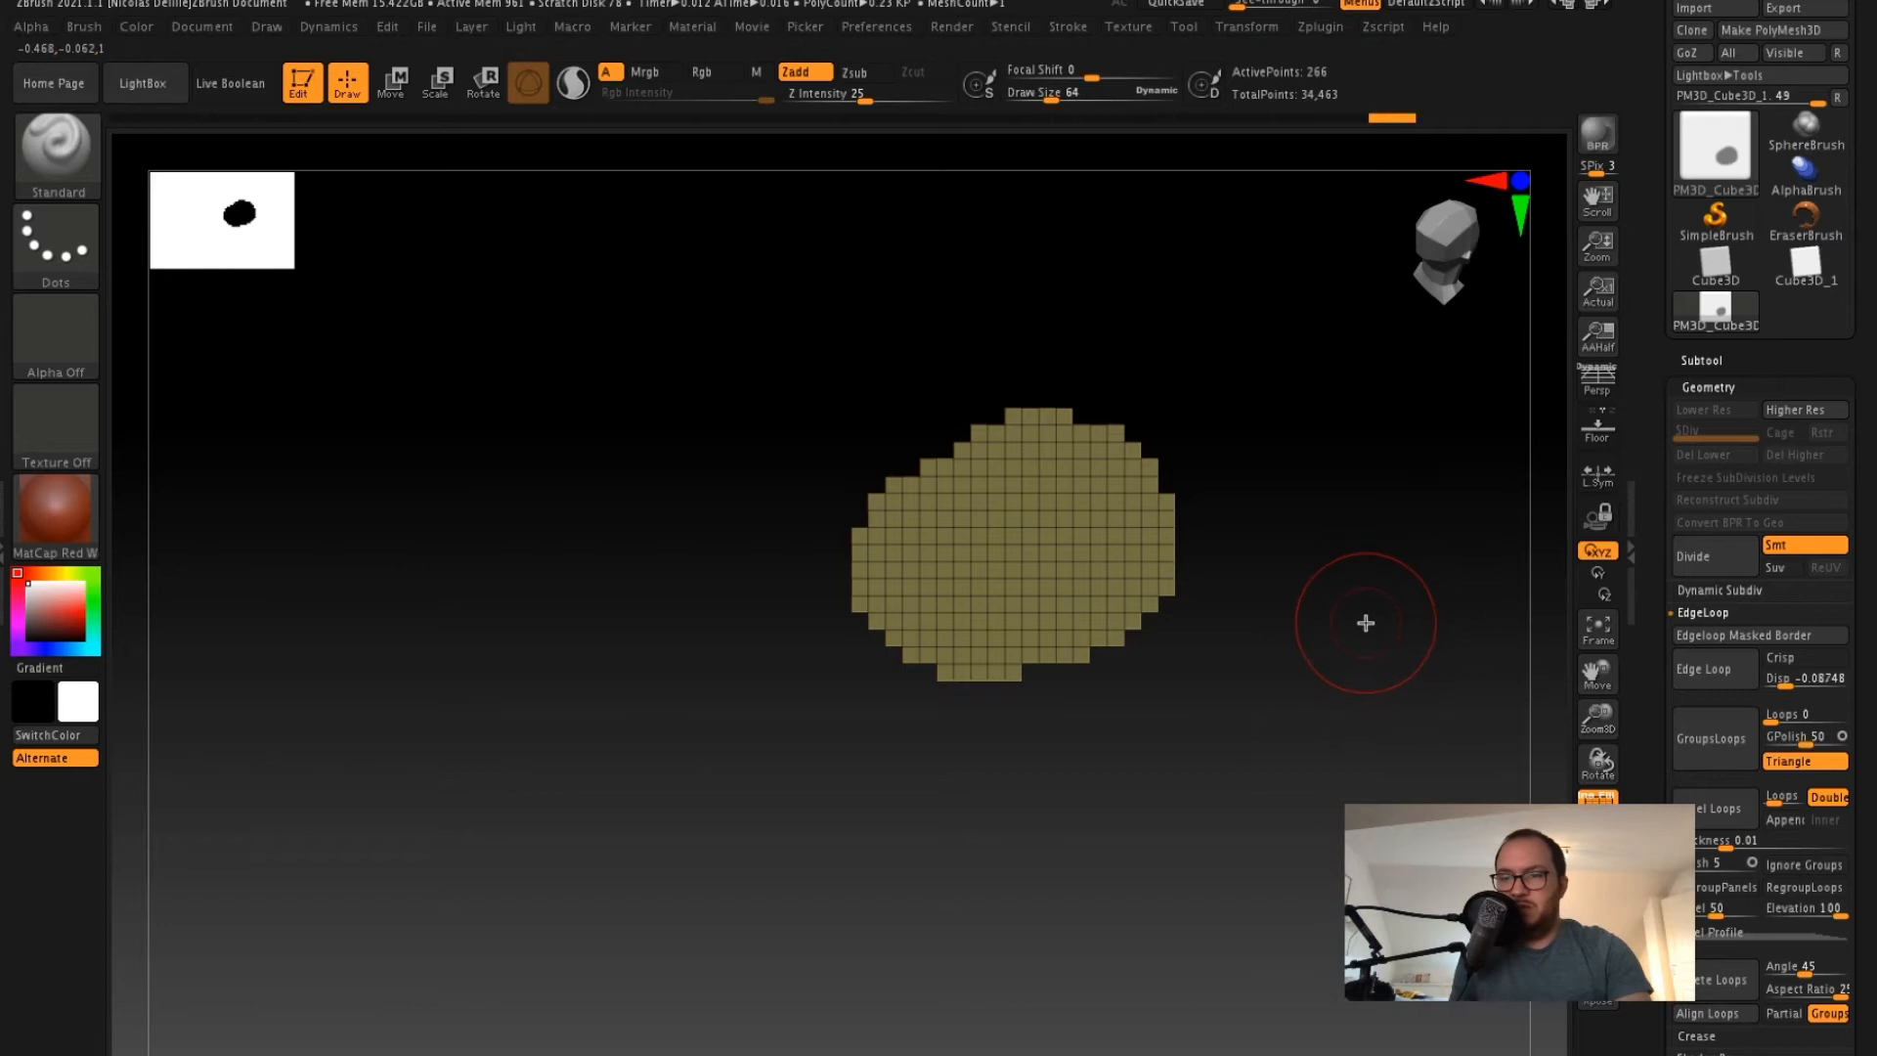
click(1709, 749)
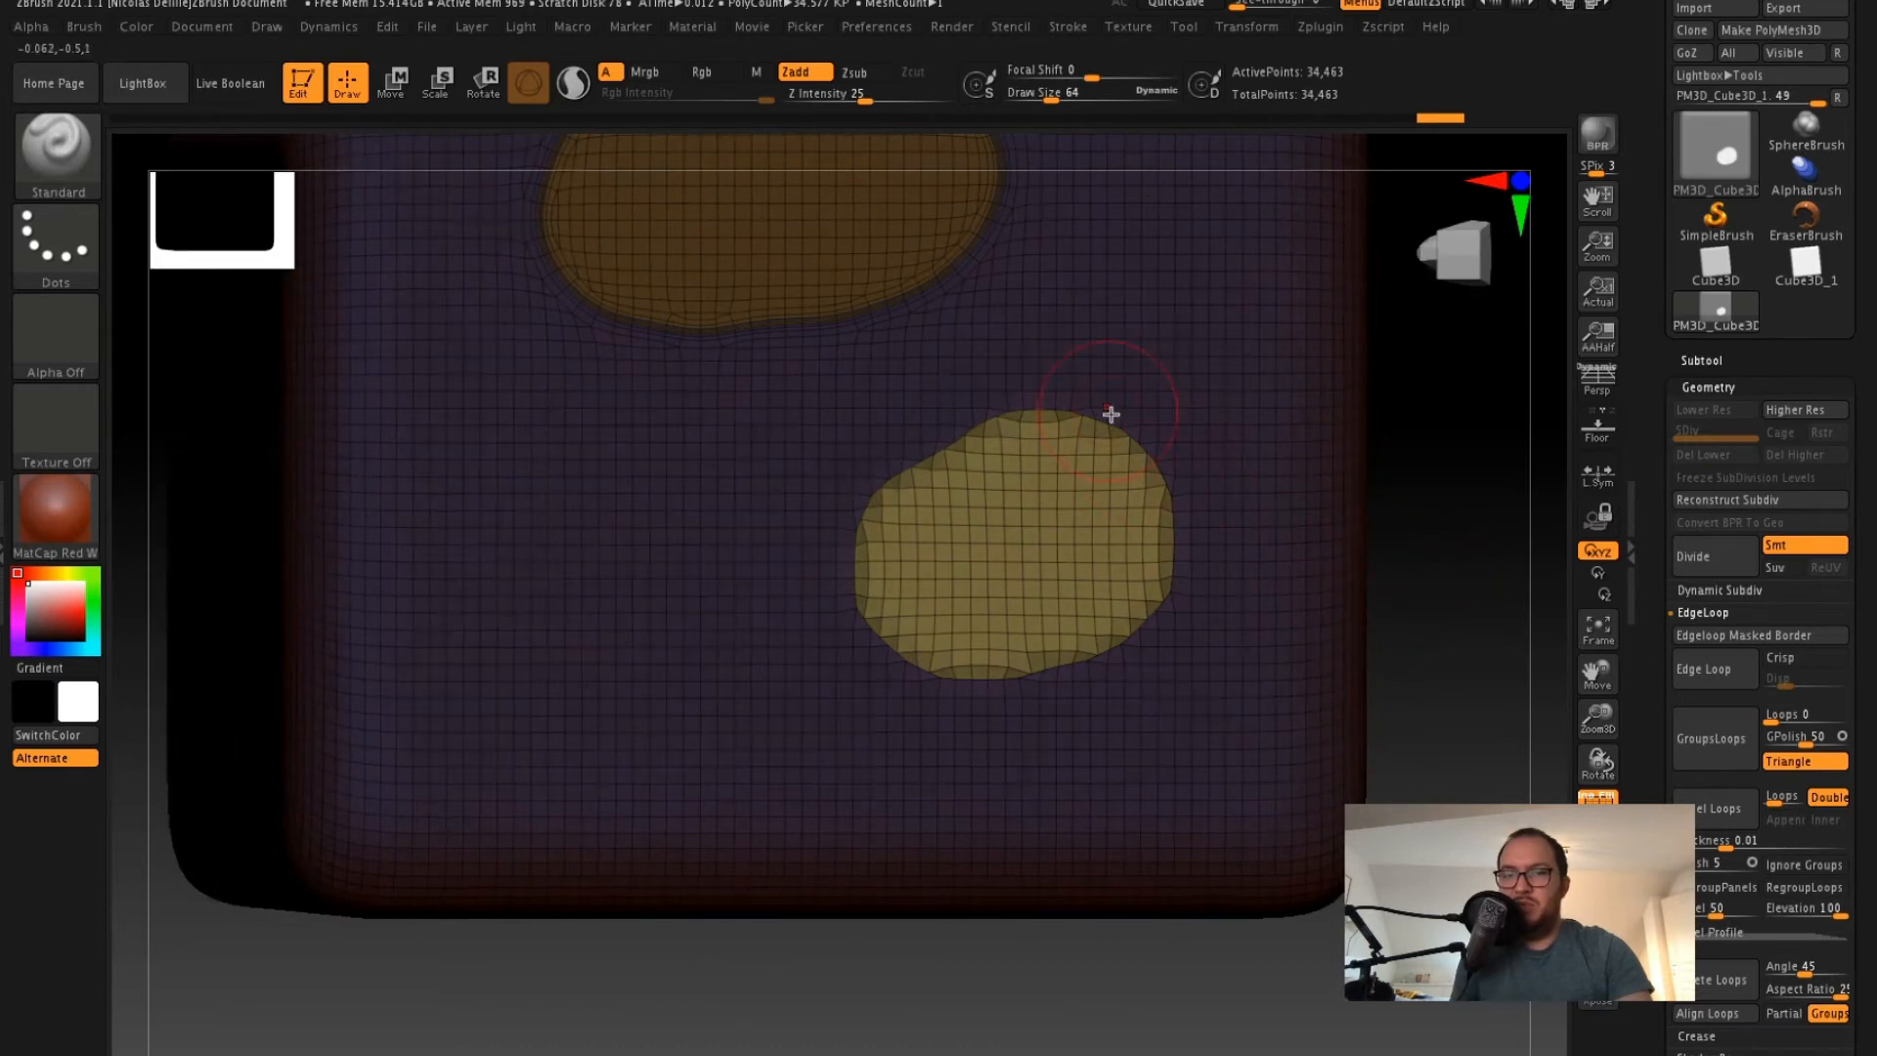
- Isolate the smoothed lower polygroup, extrude it outward using Edge Loop with a displacement of 0.38846, and inspect it on the whole cube
ctrl+shift+click(1071, 545)
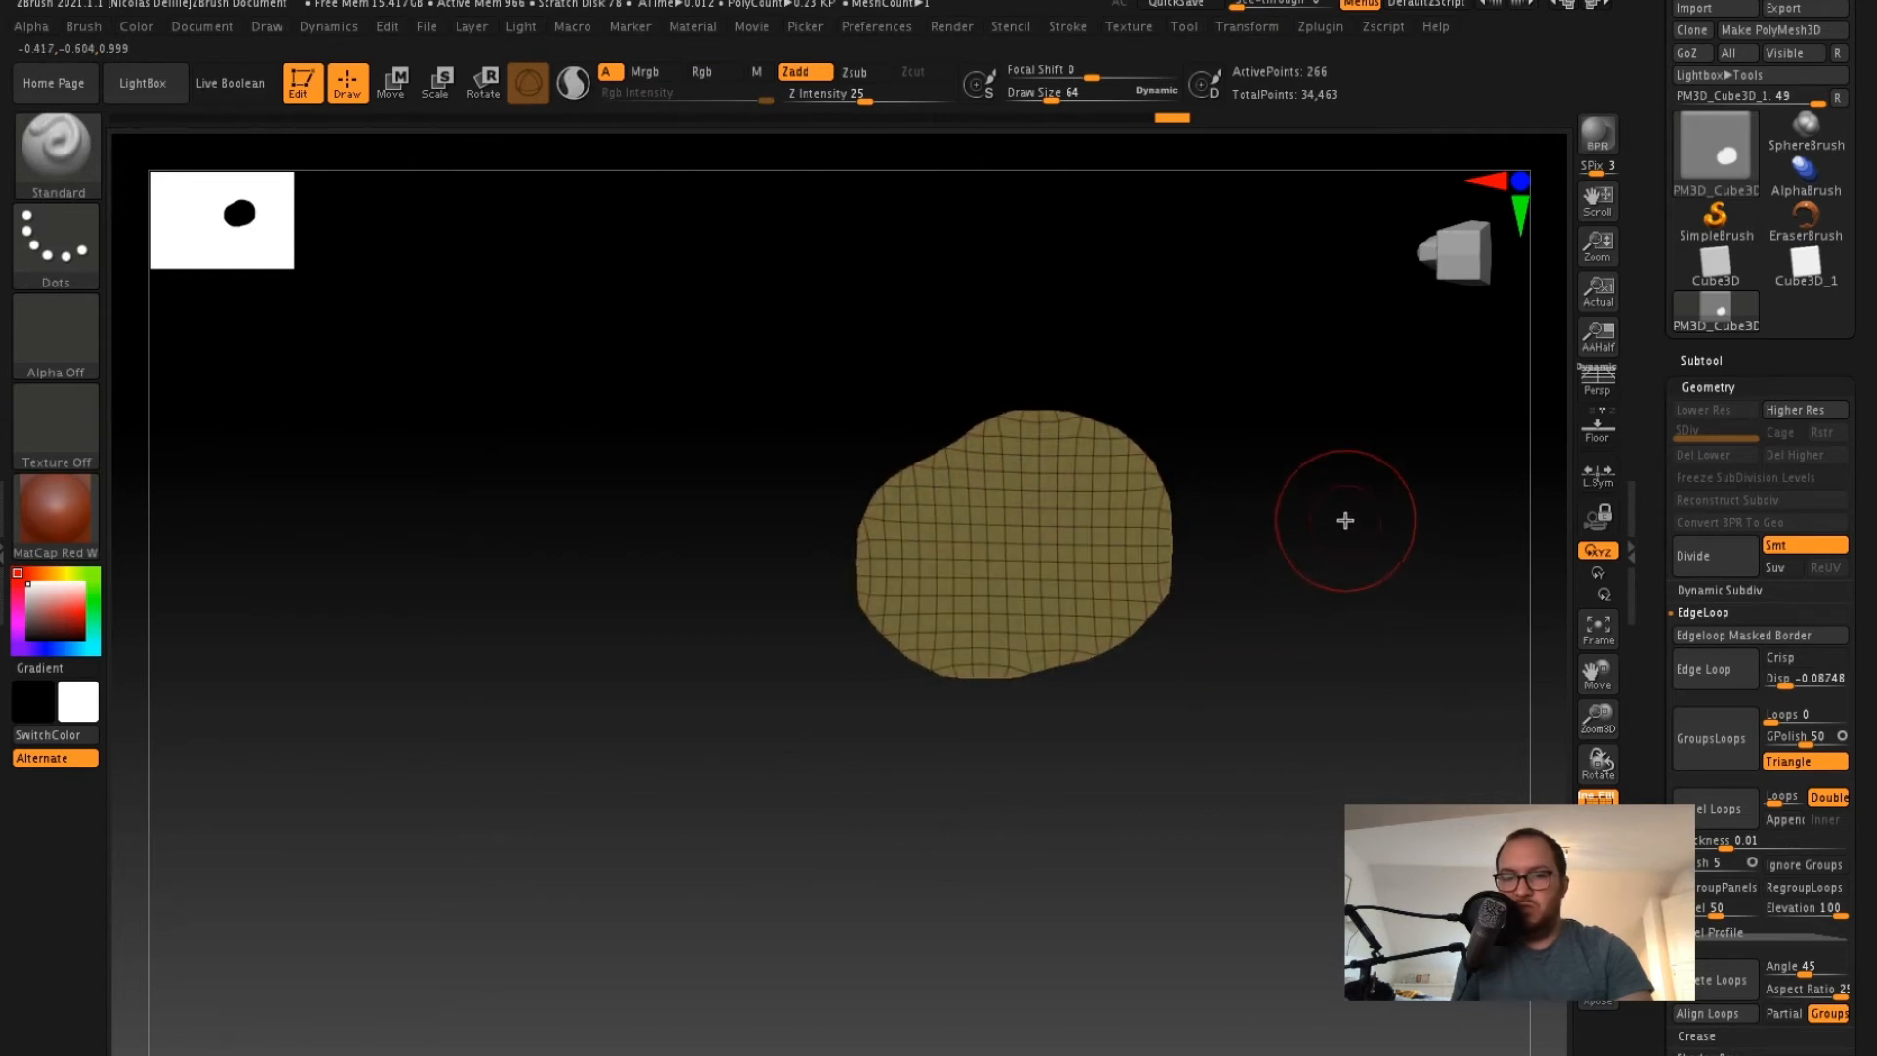
ctrl+right_drag(1345, 520, 1323, 603)
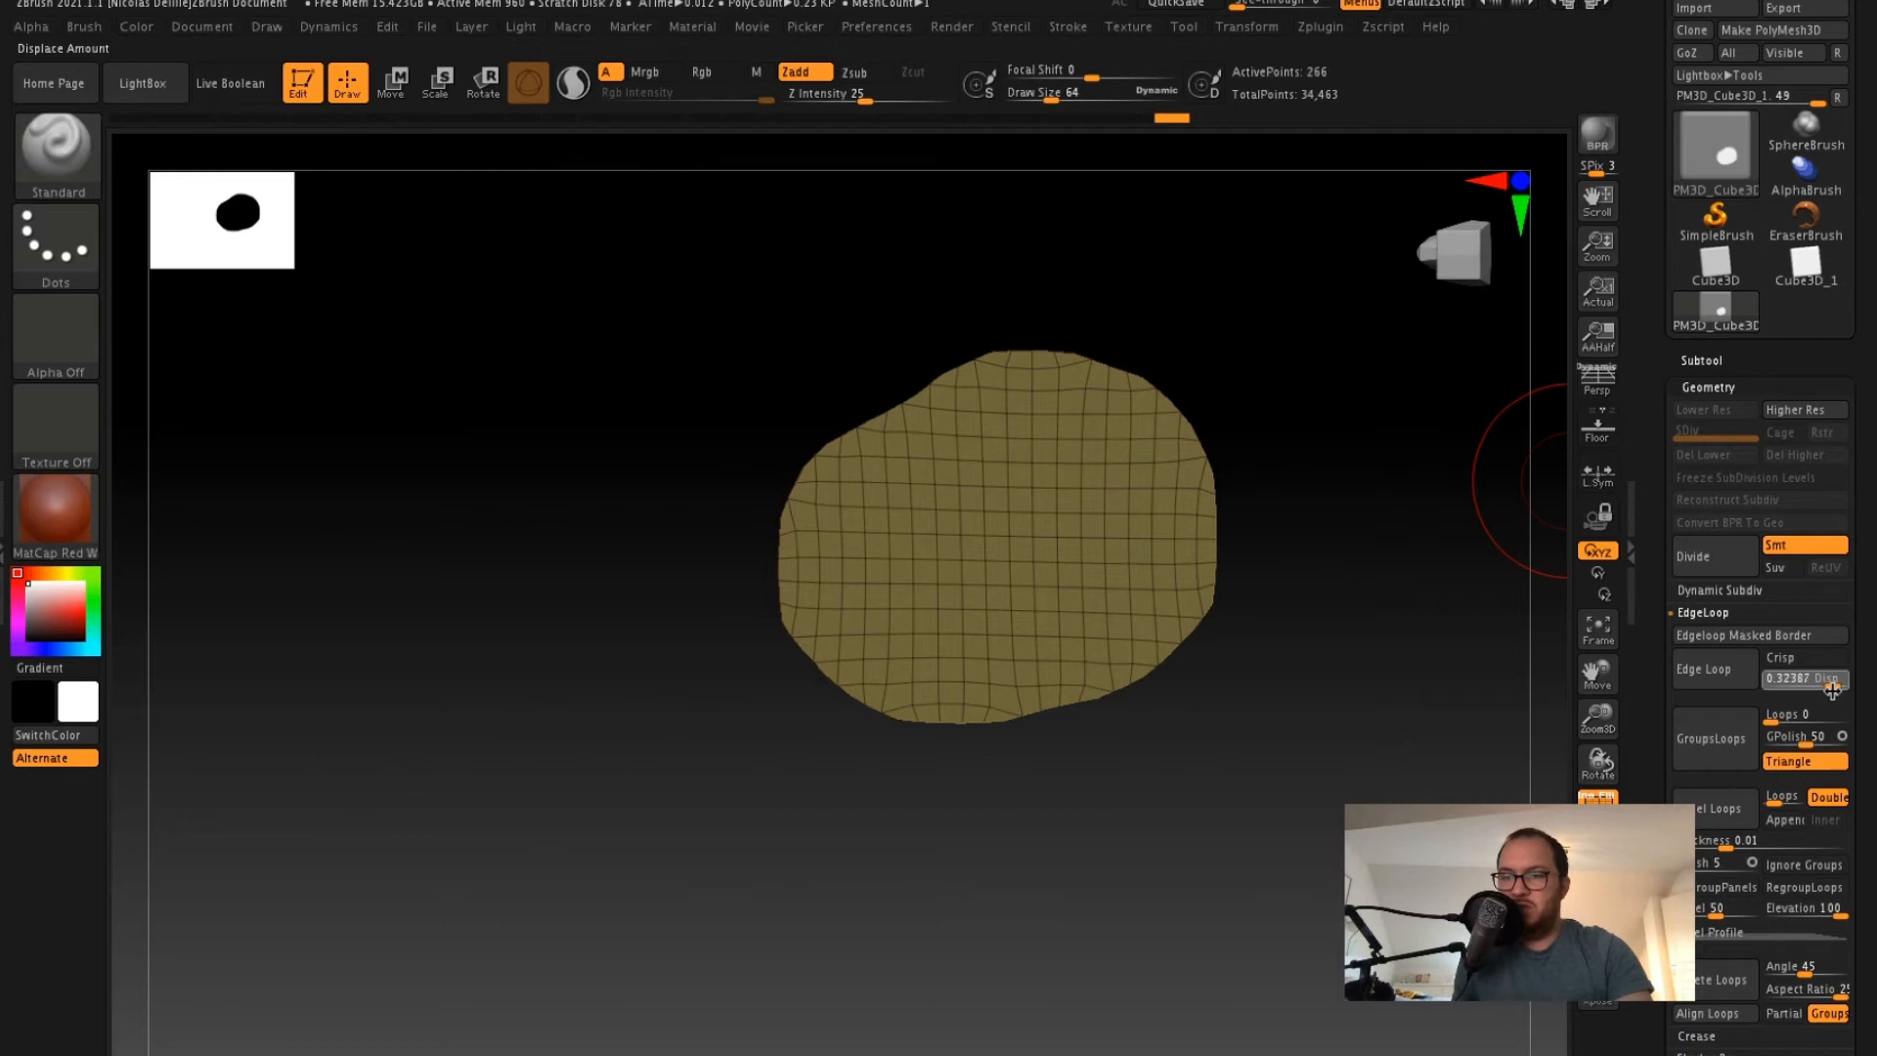
drag(1832, 691, 1835, 690)
click(1704, 668)
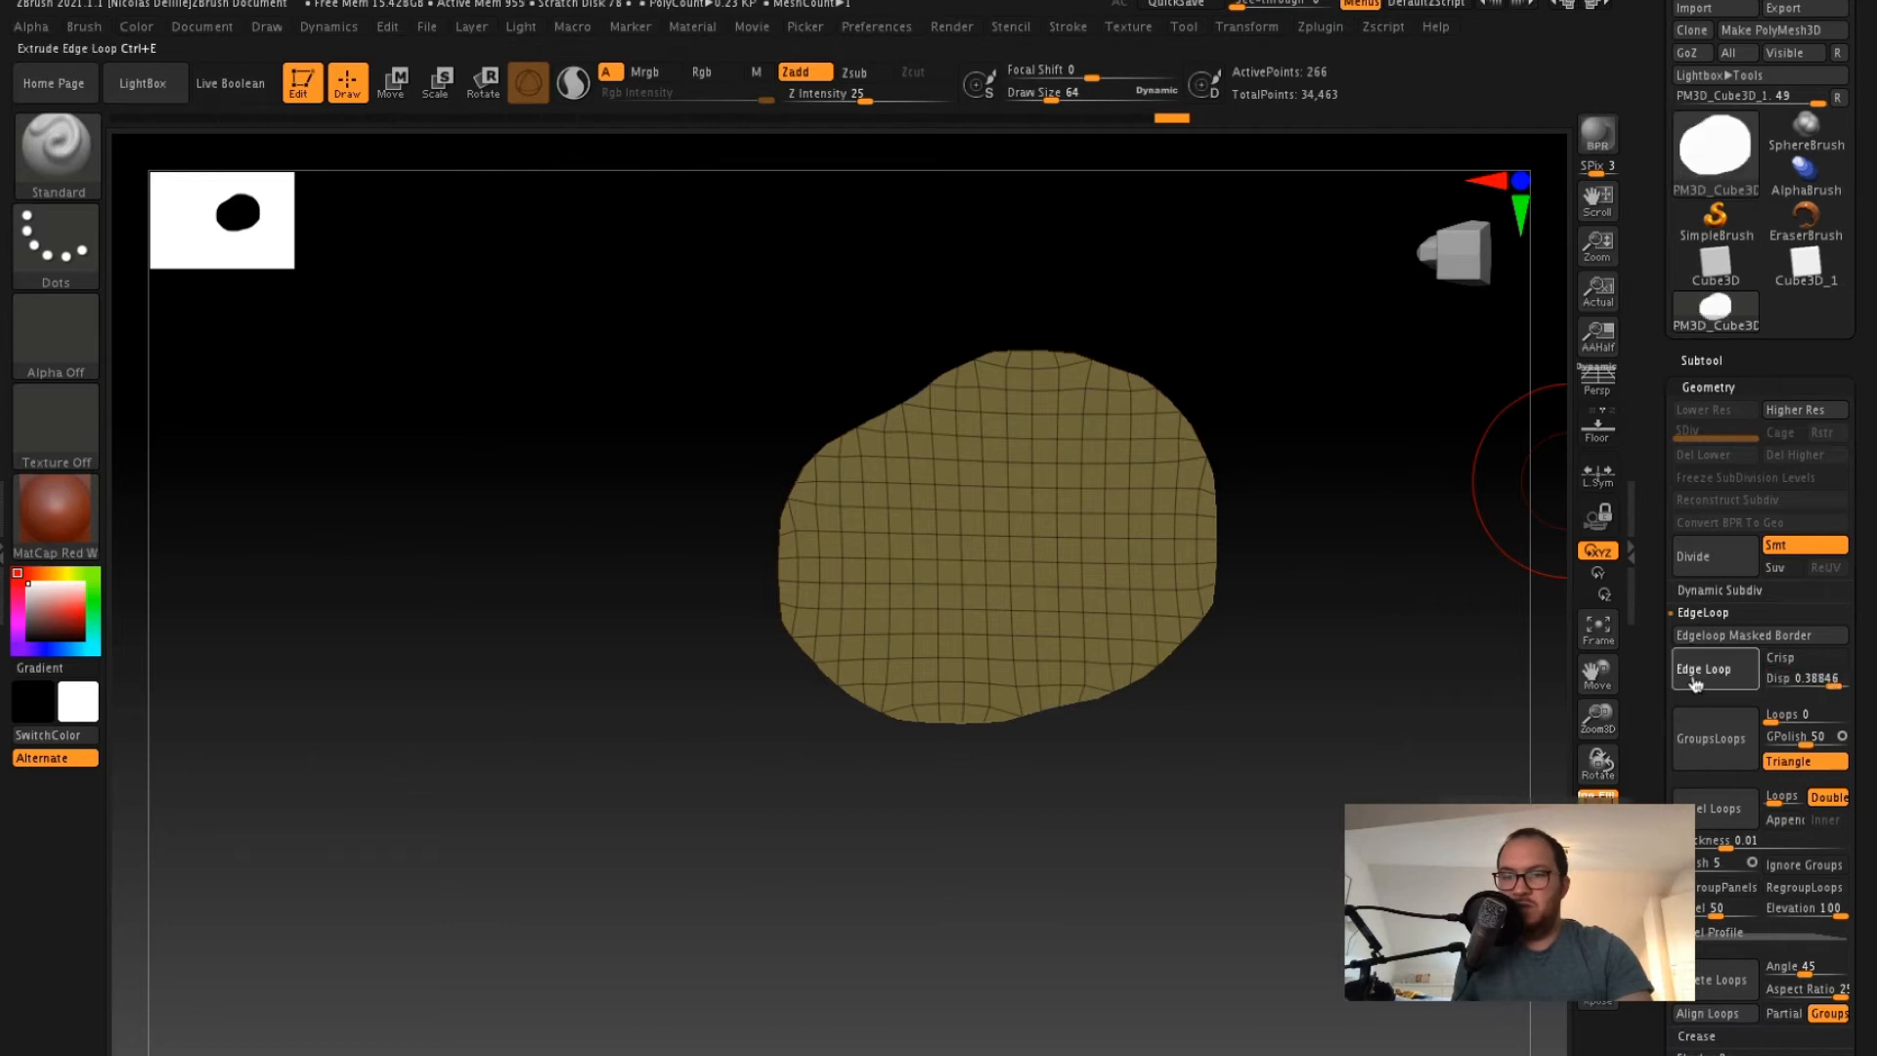
ctrl+shift+click(1396, 618)
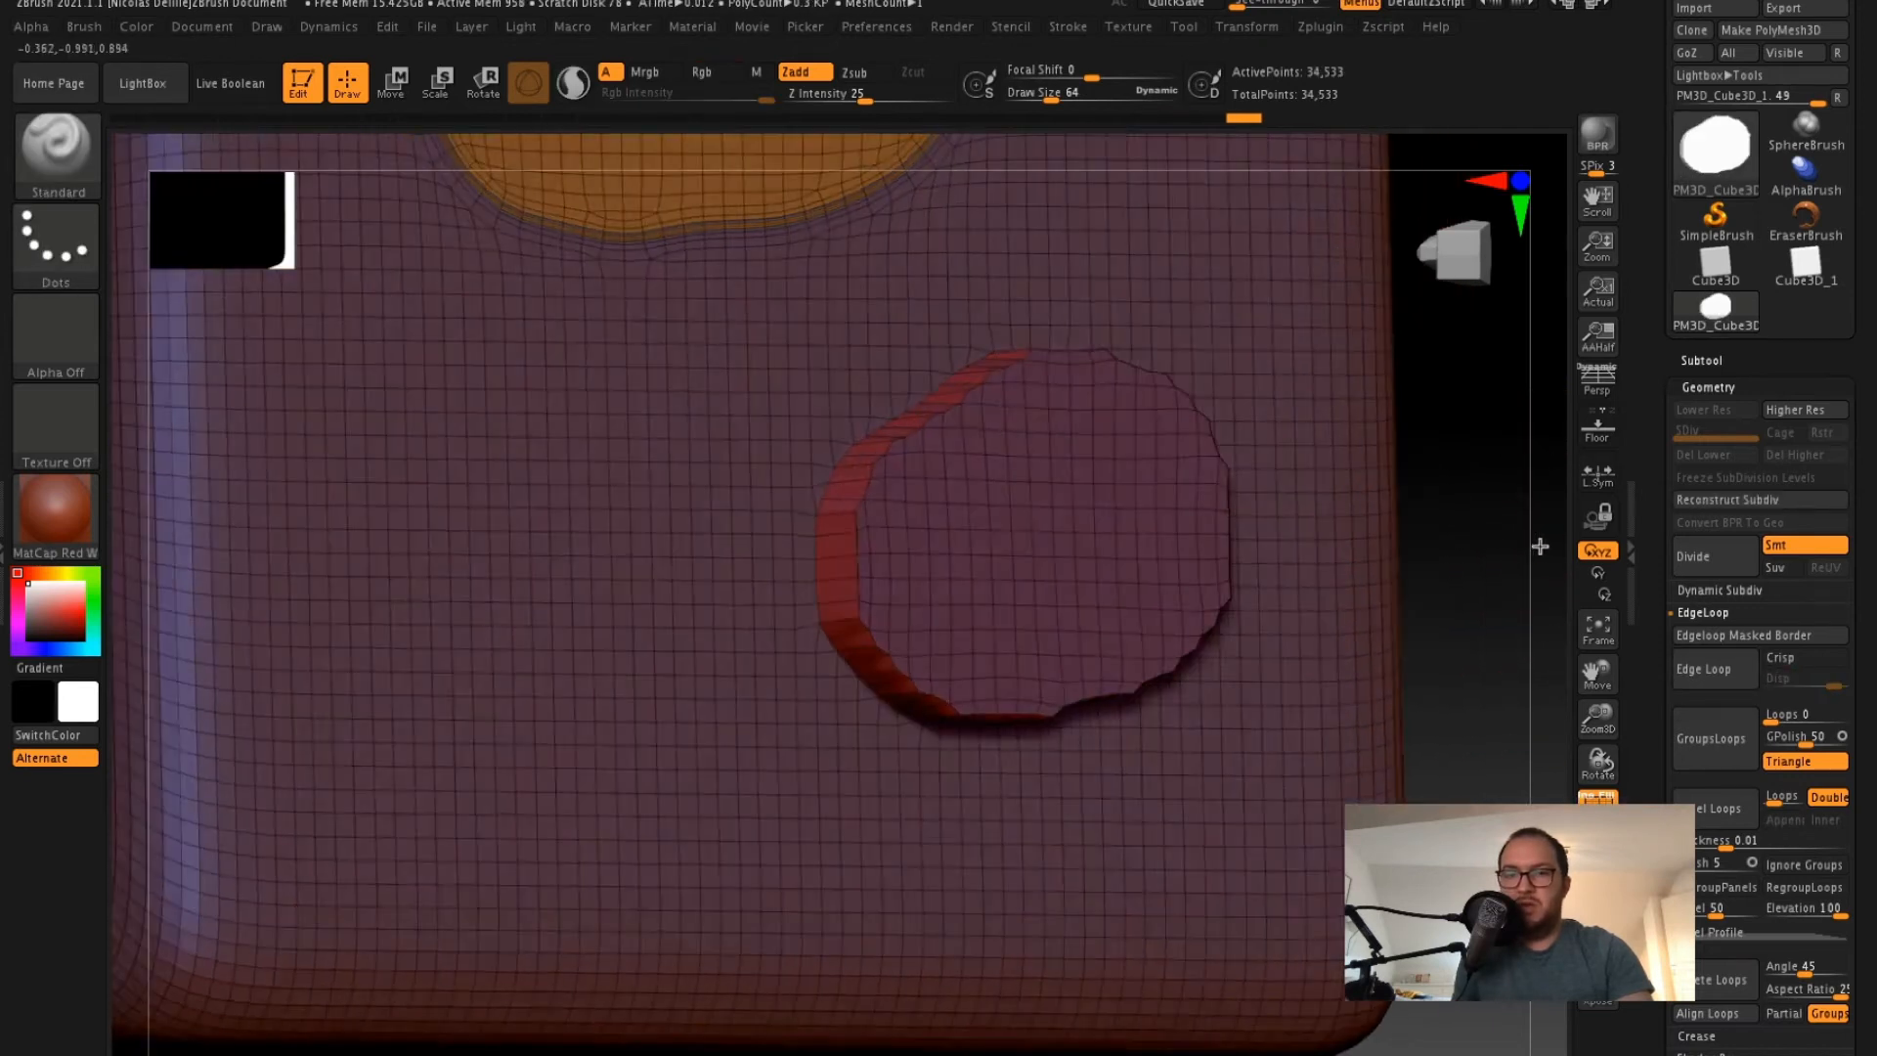
right_drag(1539, 547, 1572, 561)
mouse_move(1456, 587)
right_down()
mouse_move(1420, 584)
mouse_move(1400, 548)
right_up()
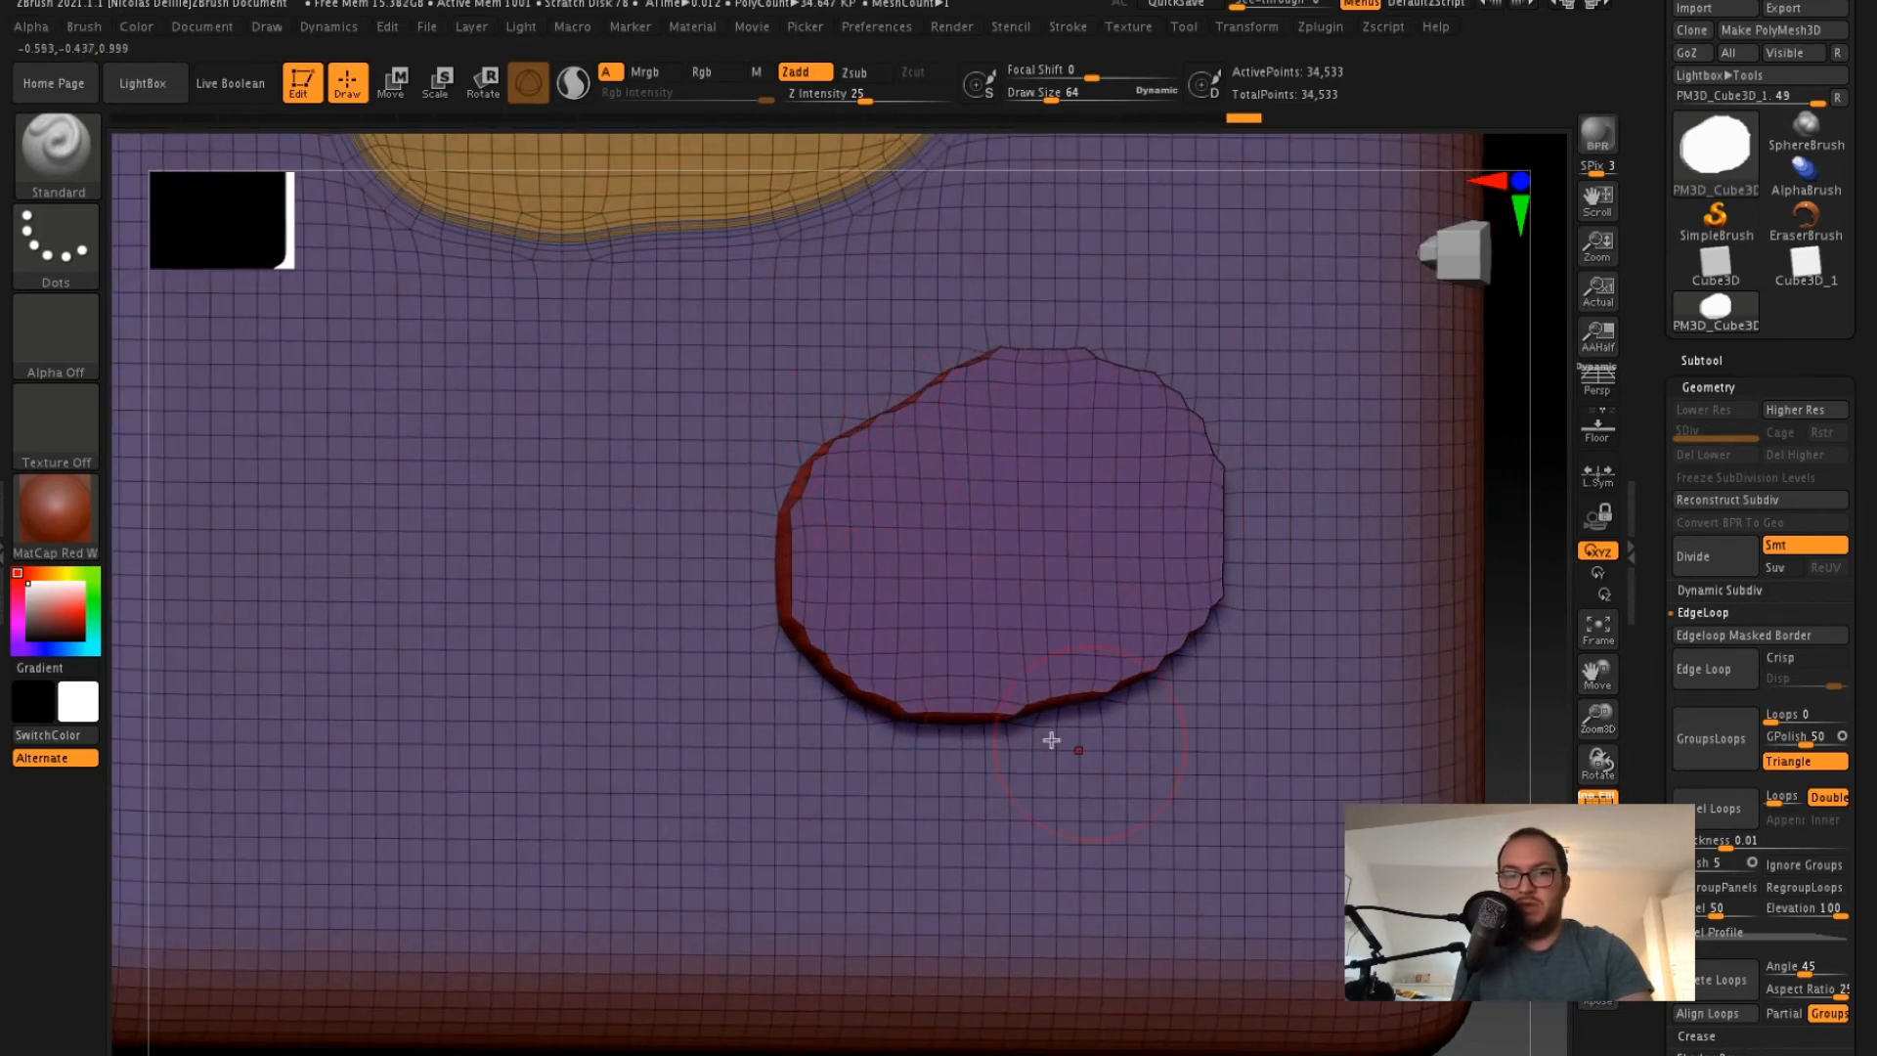
ctrl+right_drag(1545, 591, 1488, 449)
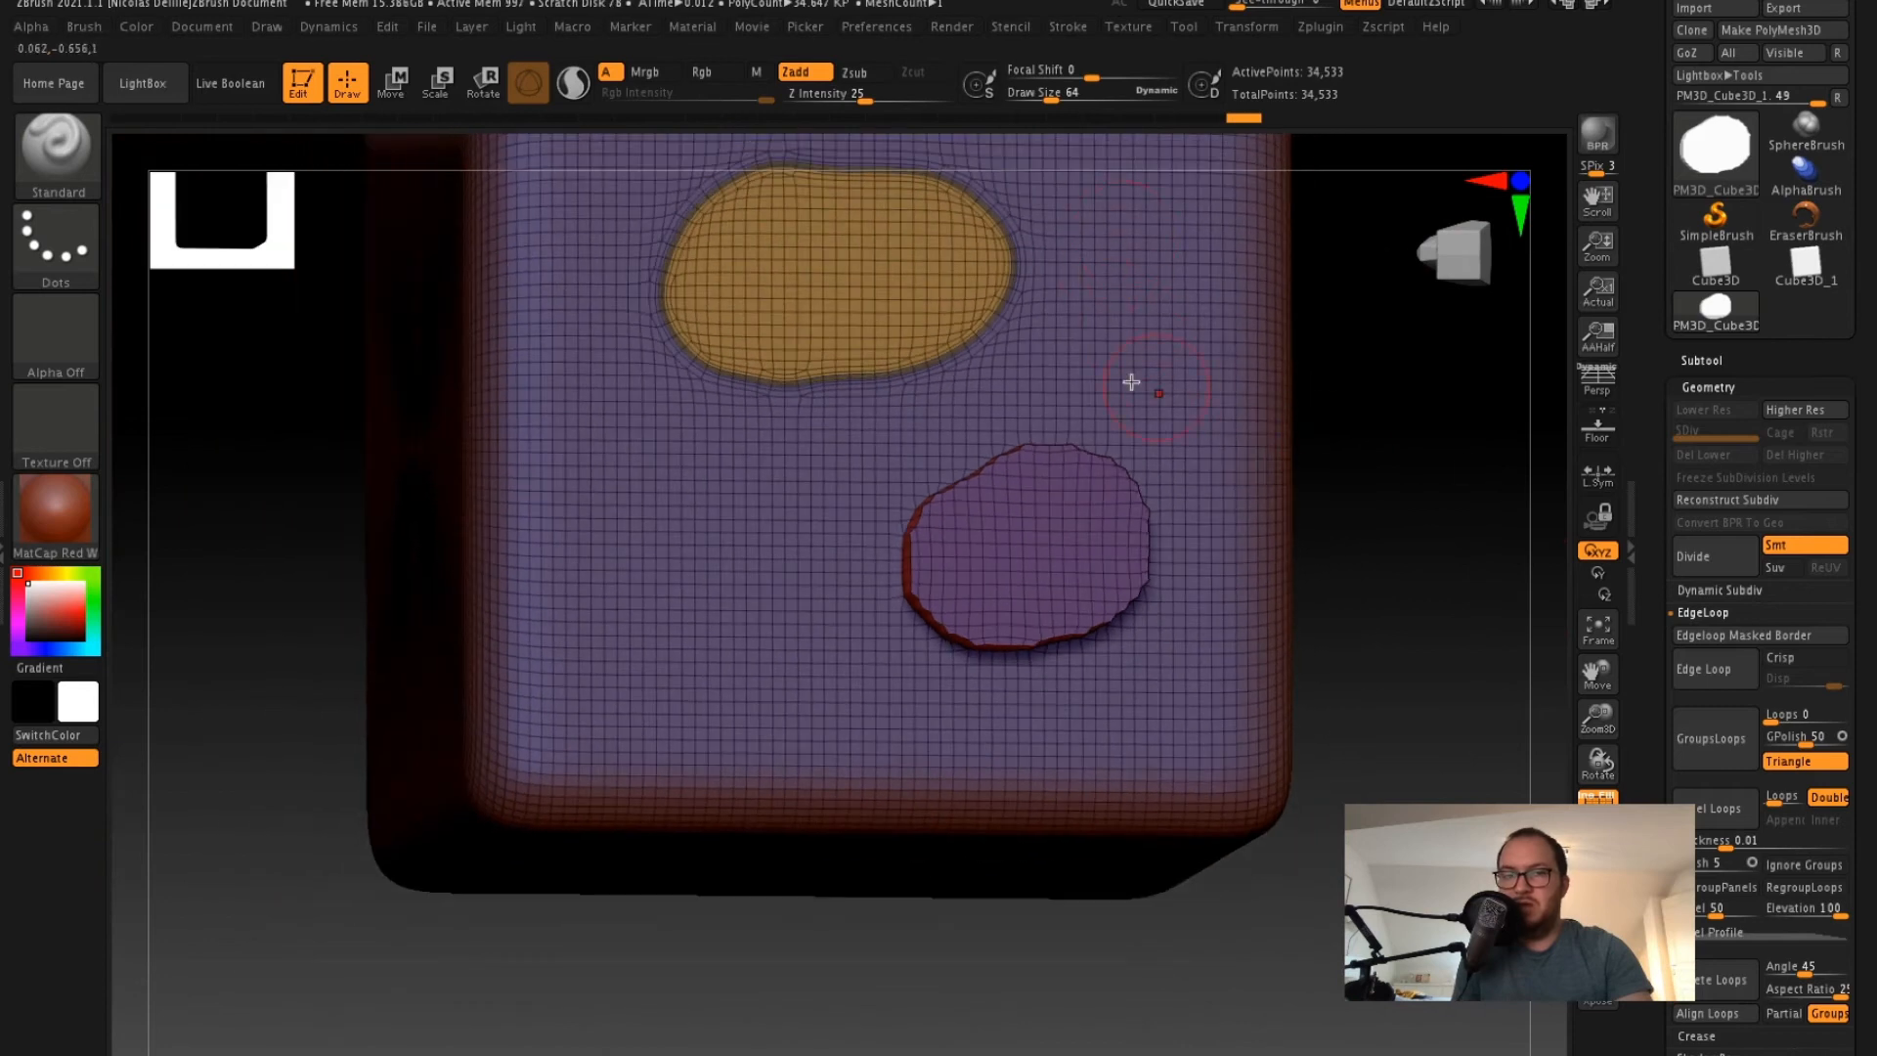
- Inspect the extruded shapes and smoothed polygroup borders on the cube from several angles, ending on the plain front face
mouse_move(1365, 437)
right_down()
mouse_move(1349, 508)
mouse_move(1377, 476)
mouse_move(1357, 478)
right_up()
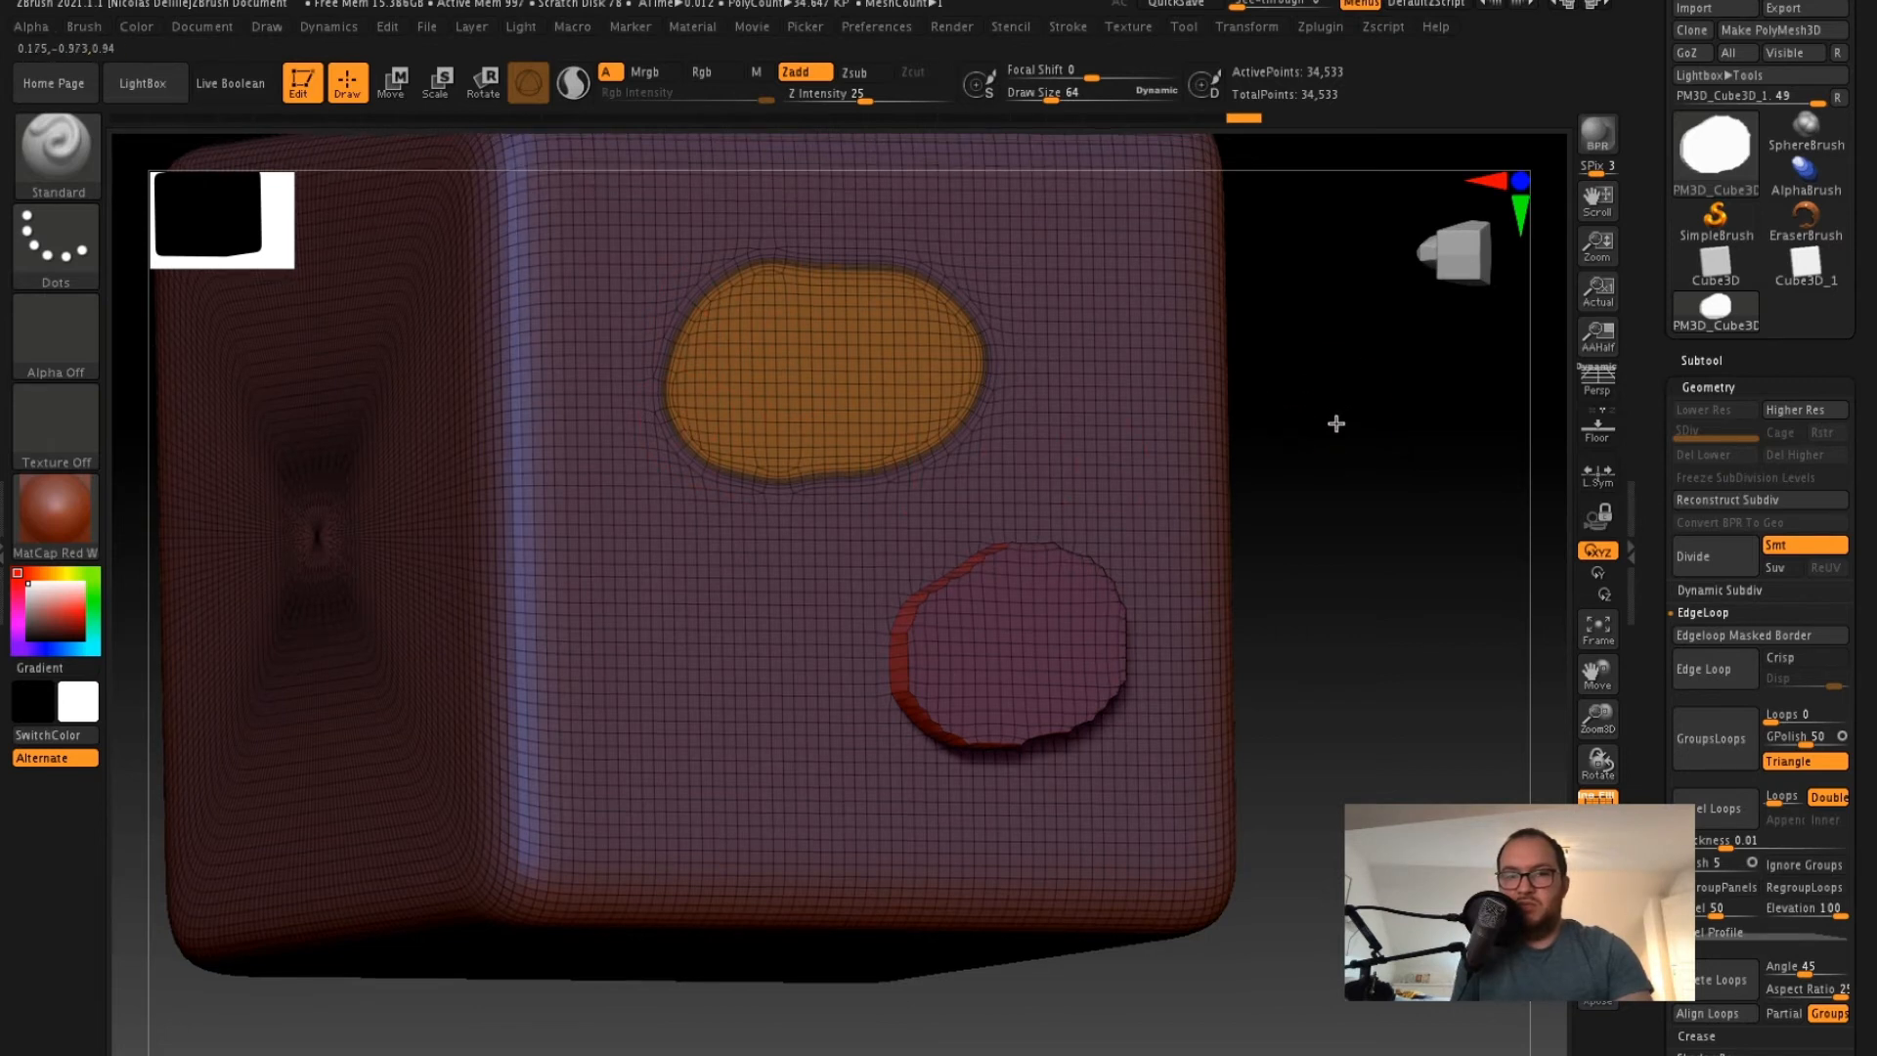
ctrl+right_drag(1336, 420, 1307, 558)
mouse_move(1448, 423)
right_down()
mouse_move(1463, 519)
mouse_move(877, 383)
right_up()
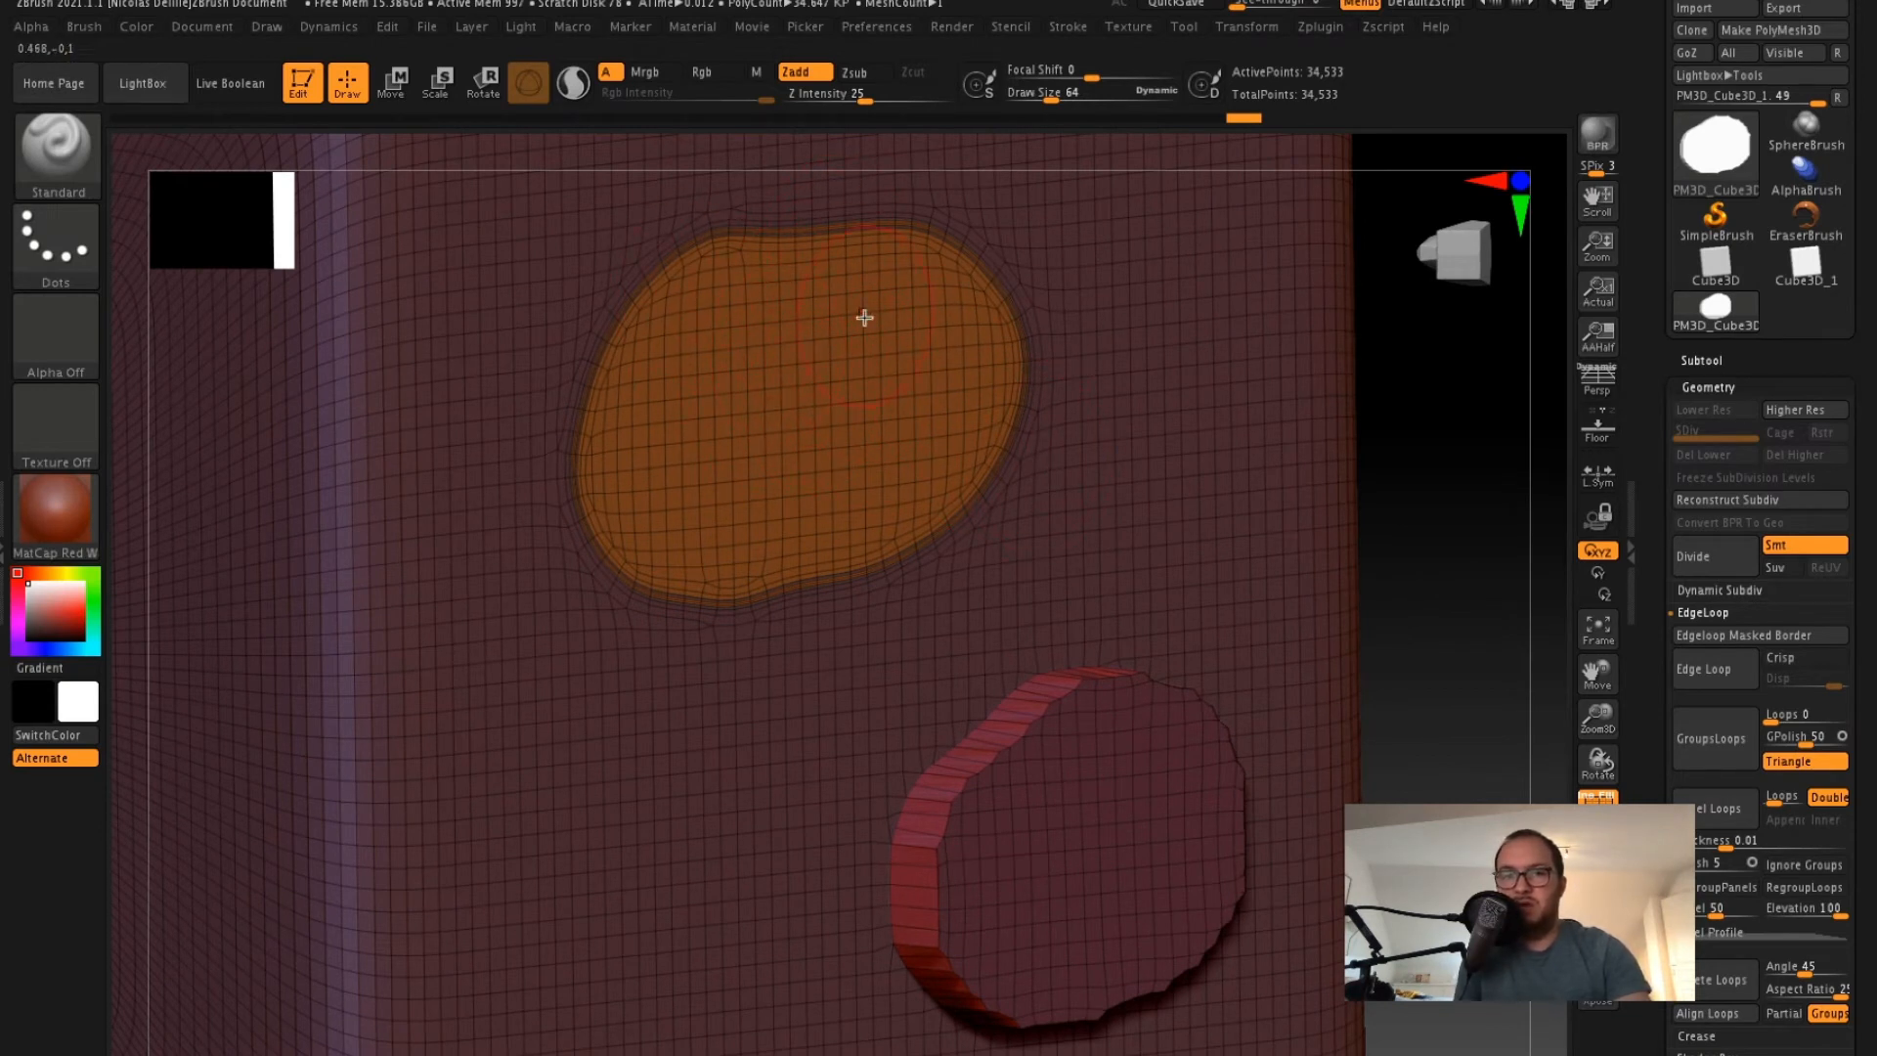
right_drag(1412, 414, 1153, 419)
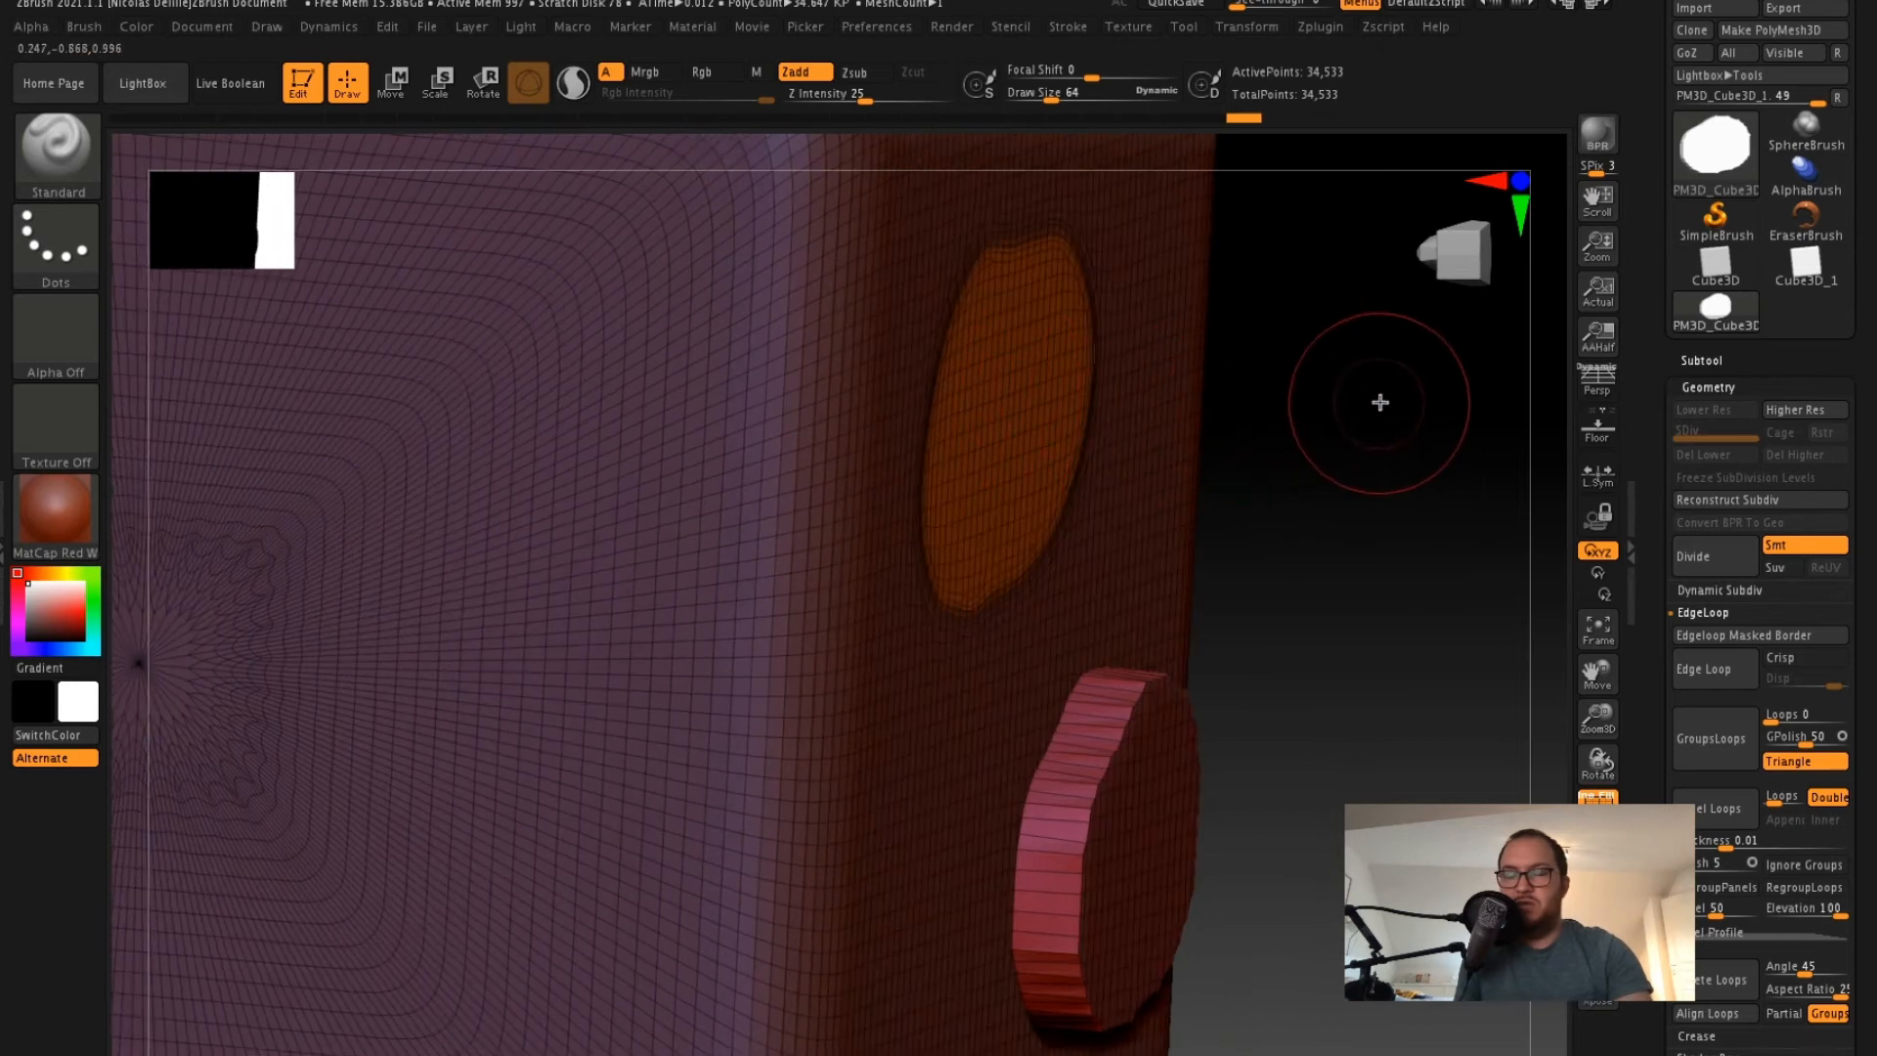
right_drag(1382, 402, 964, 306)
mouse_move(1448, 539)
right_down()
mouse_move(1503, 526)
mouse_move(1408, 440)
mouse_move(1370, 503)
mouse_move(1312, 487)
mouse_move(1311, 515)
mouse_move(1340, 532)
mouse_move(1294, 574)
mouse_move(1274, 633)
mouse_move(1324, 494)
mouse_move(1343, 497)
right_up()
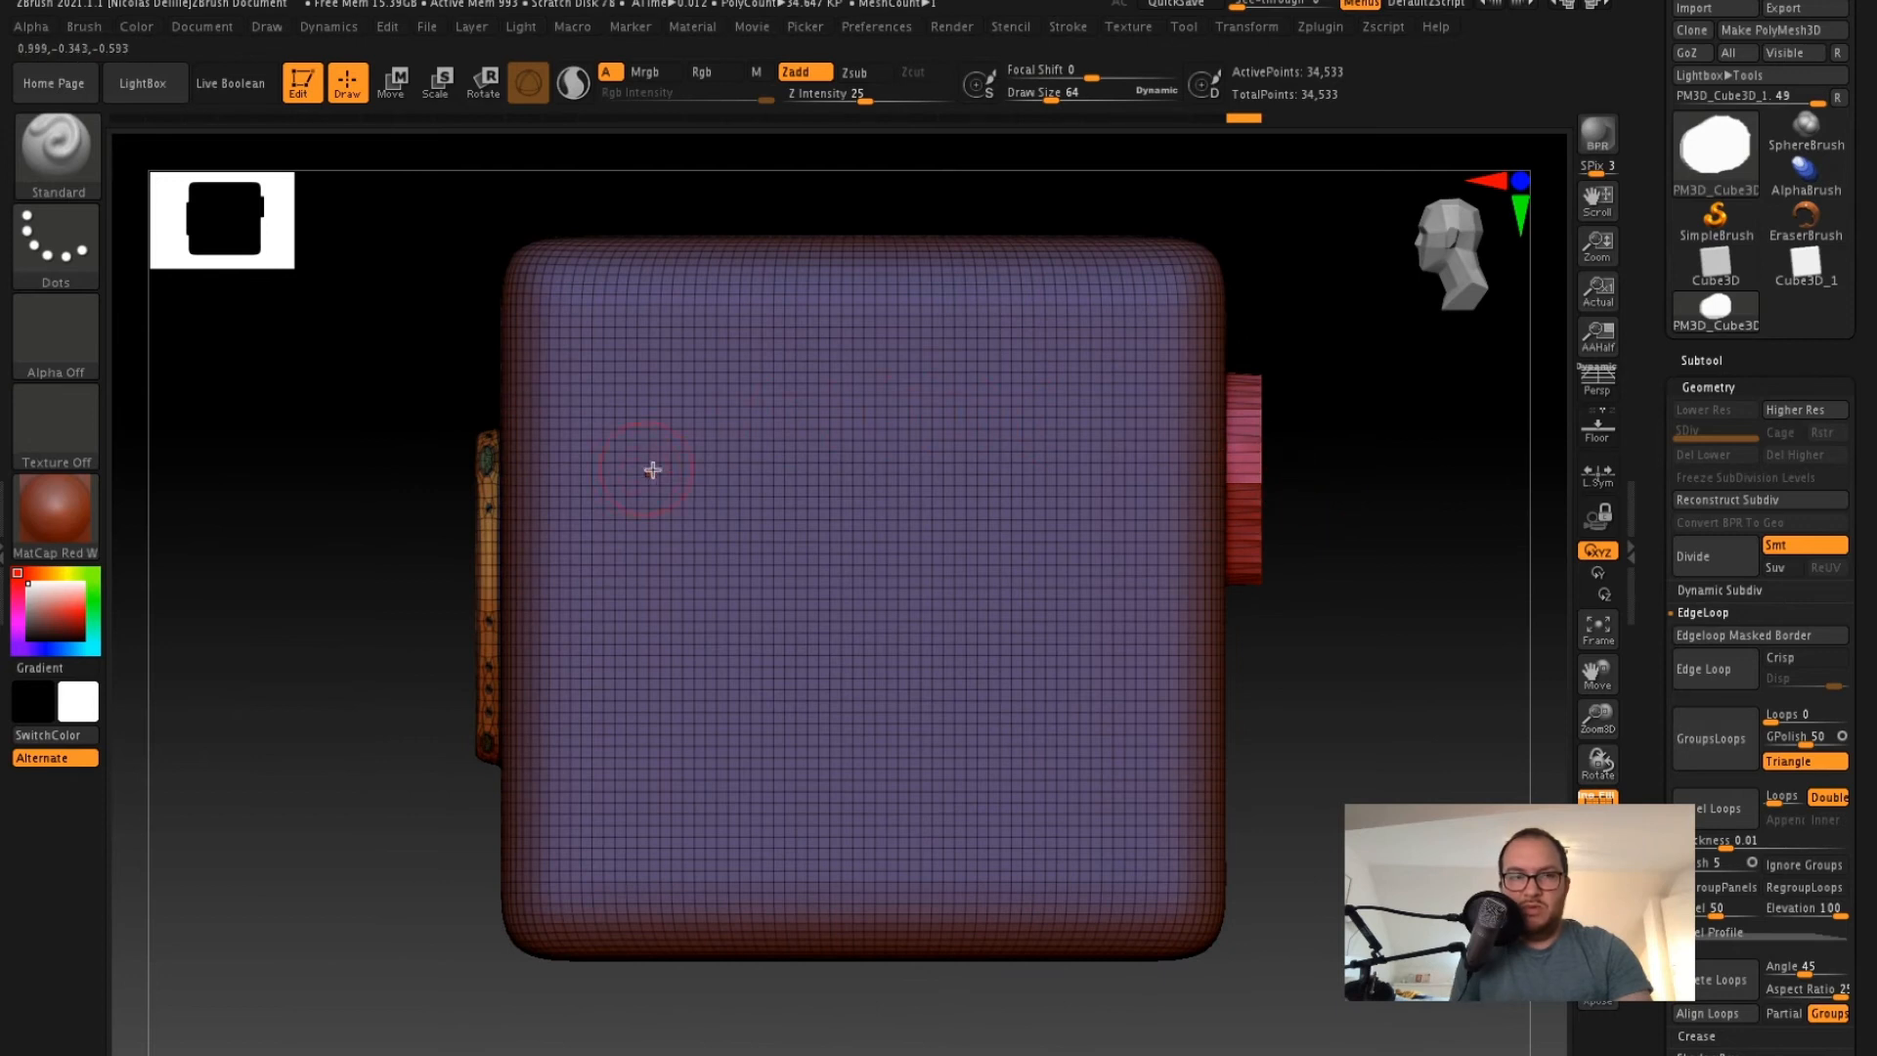
ctrl+click(98, 174)
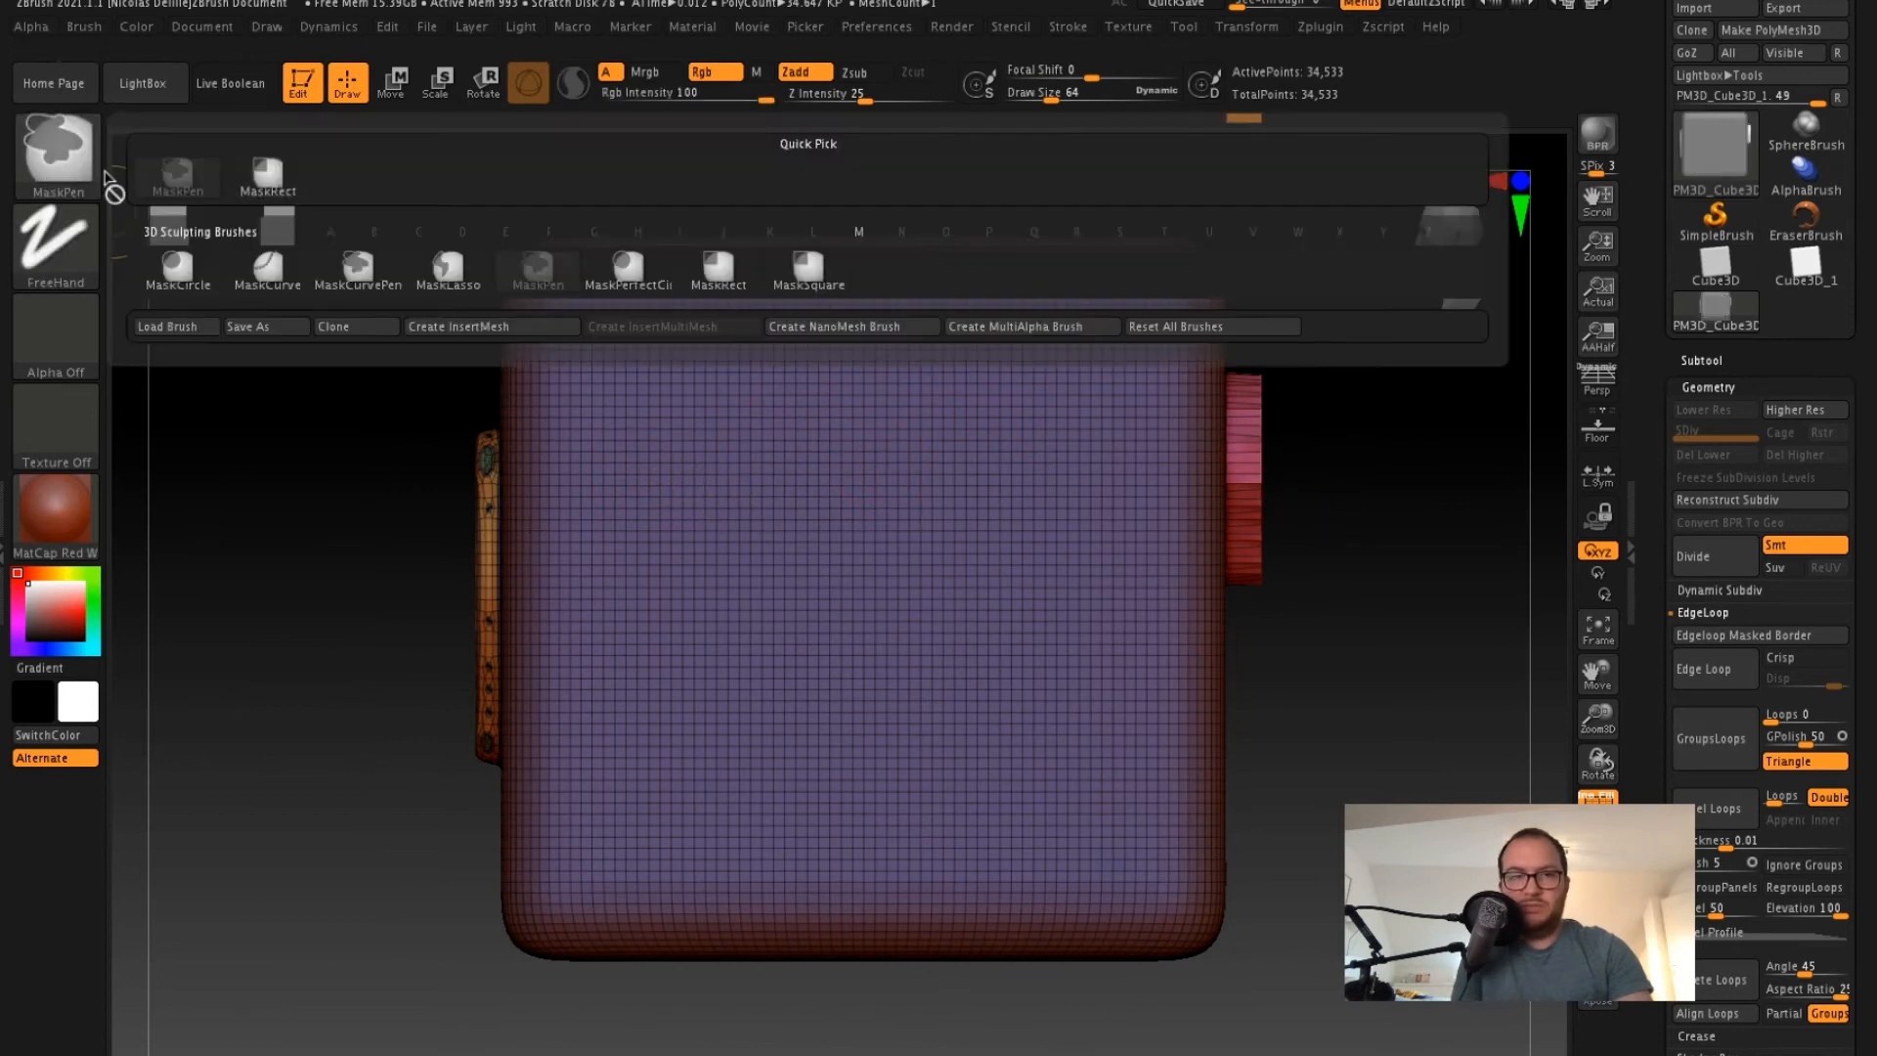
click(717, 274)
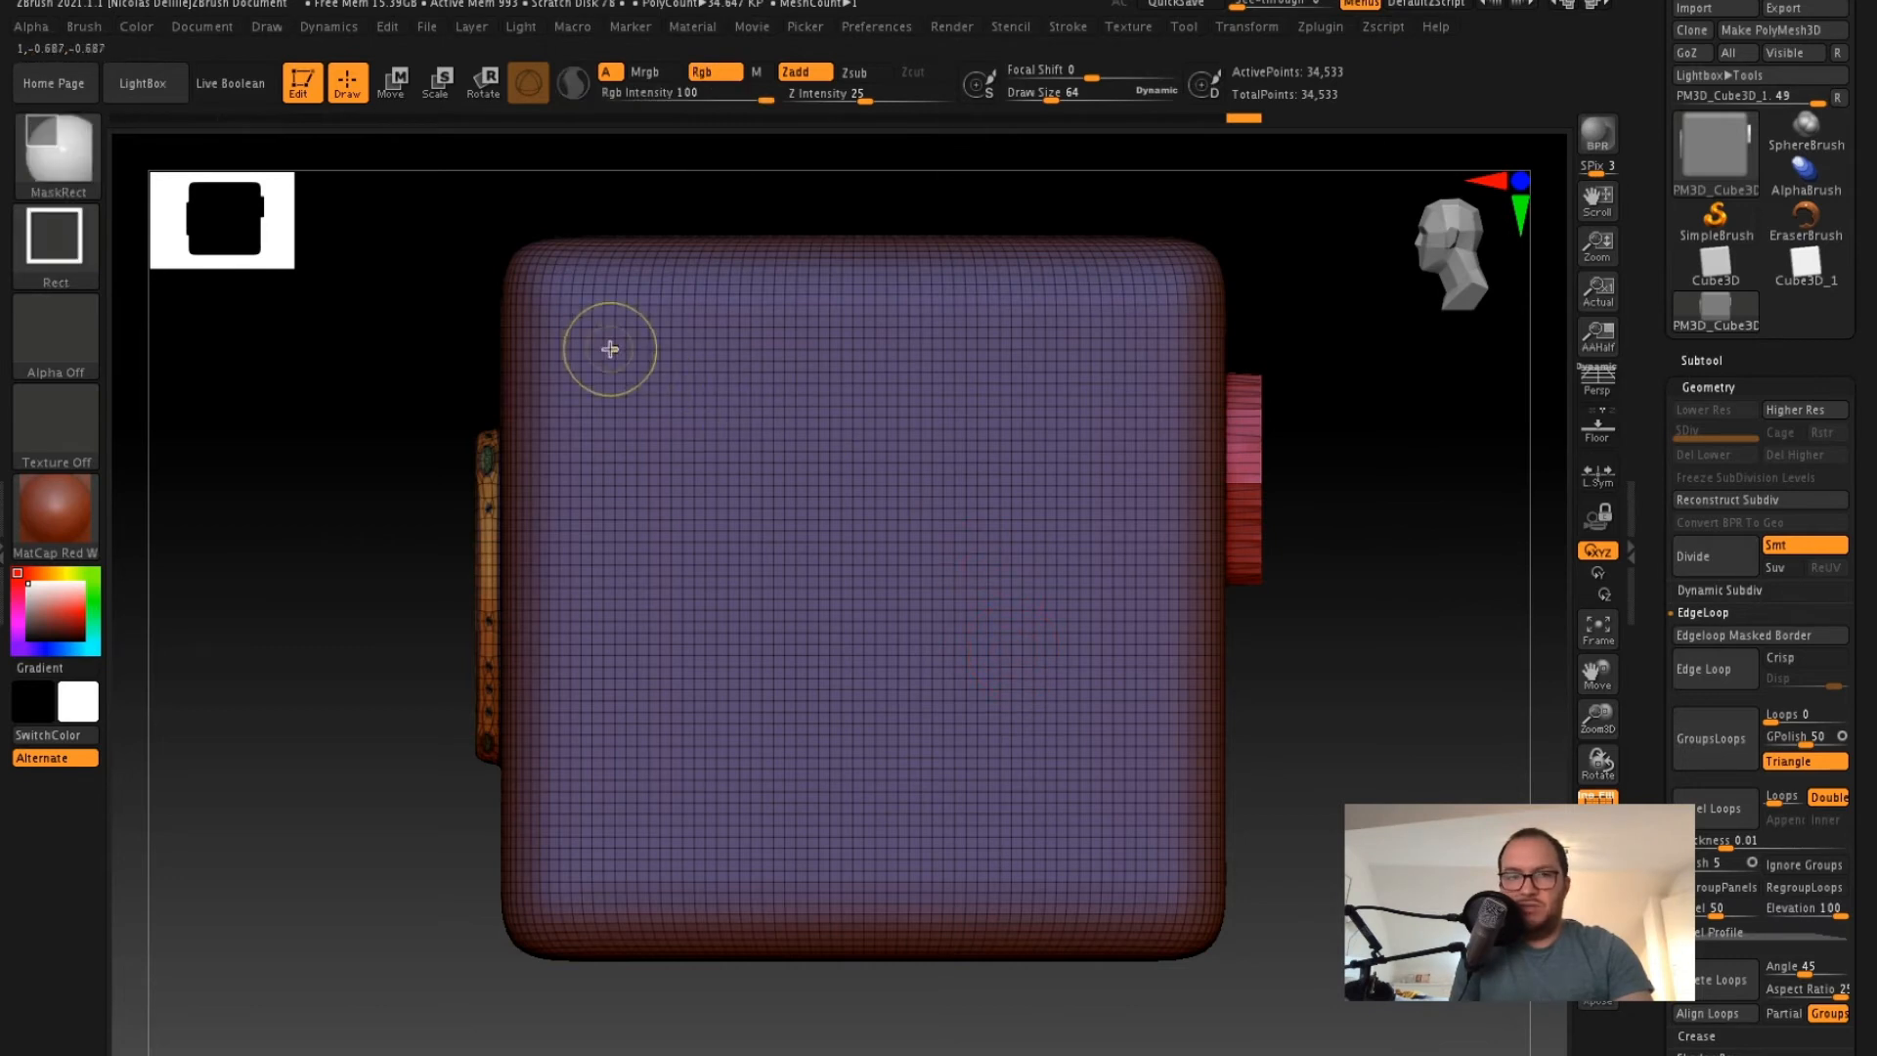
ctrl+click(60, 171)
click(176, 176)
mouse_move(775, 436)
ctrl+mouse_down()
mouse_move(645, 436)
mouse_move(742, 444)
ctrl+mouse_up()
key(ctrl+shift+a)
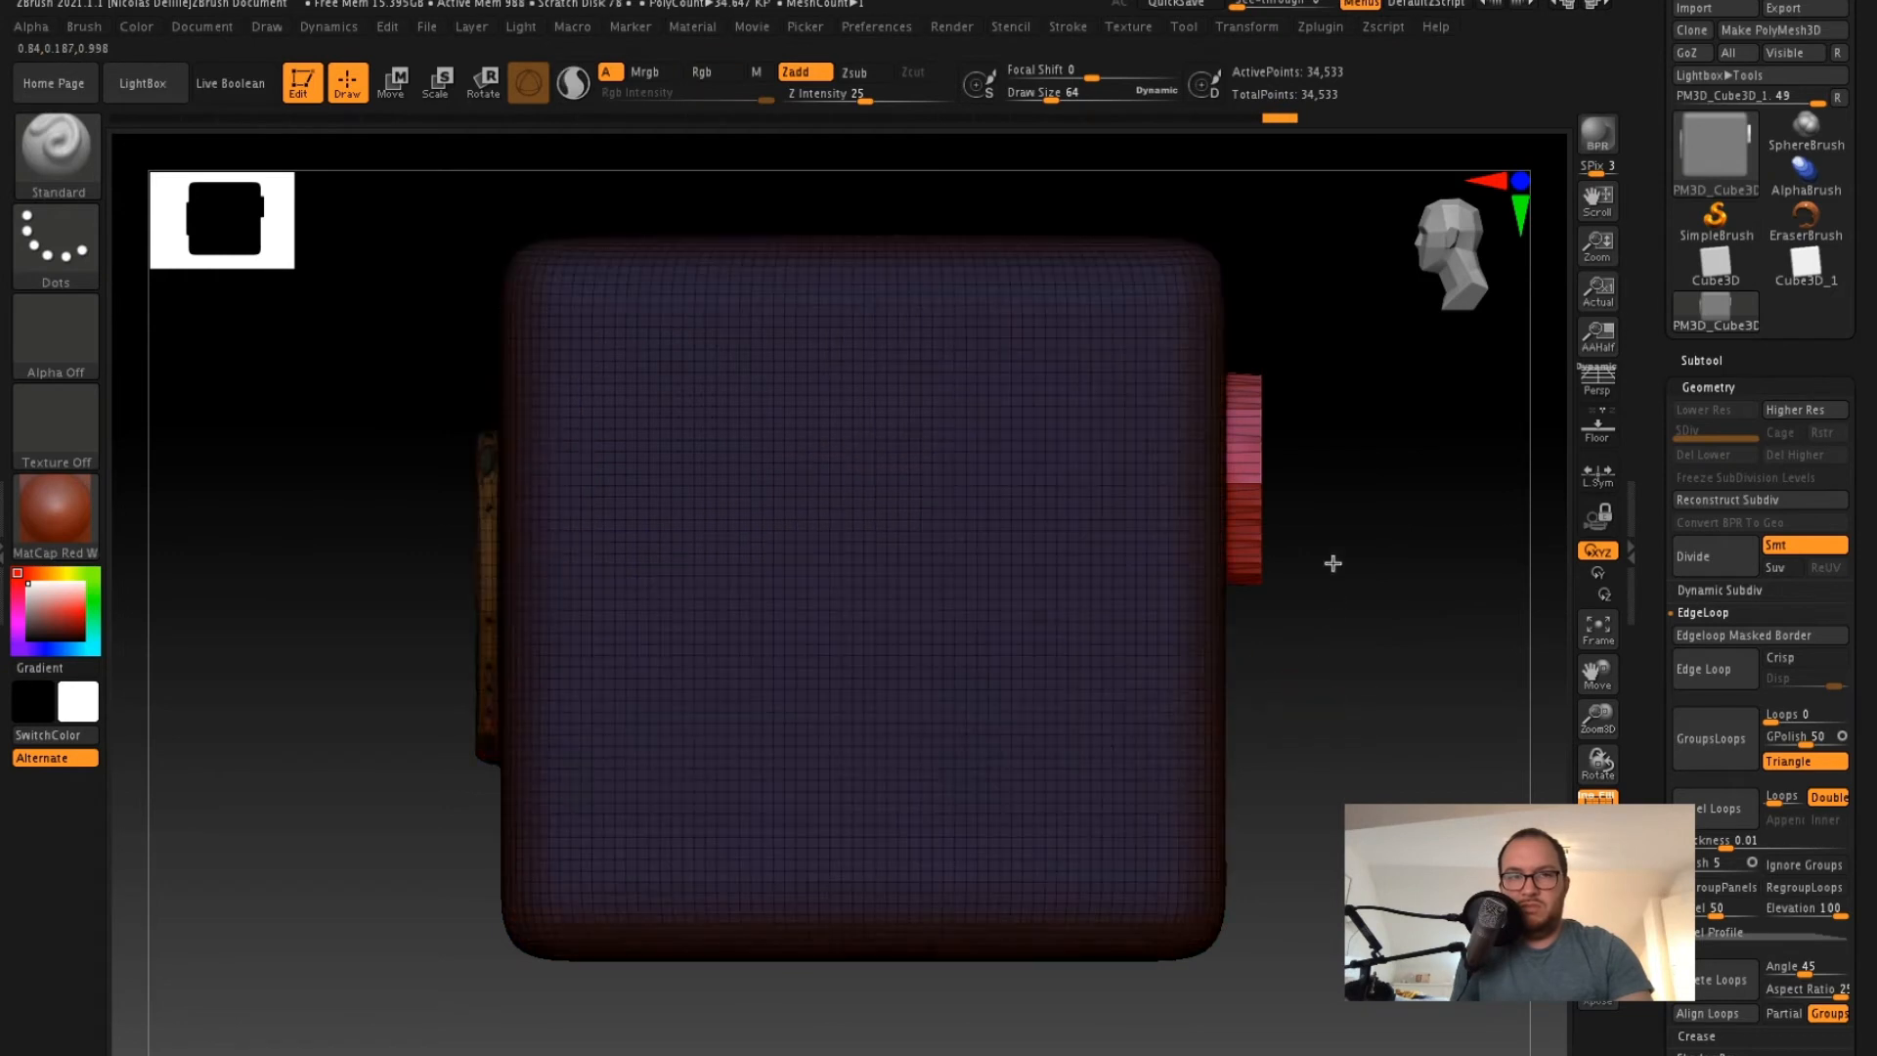
ctrl+drag(1366, 642, 1387, 686)
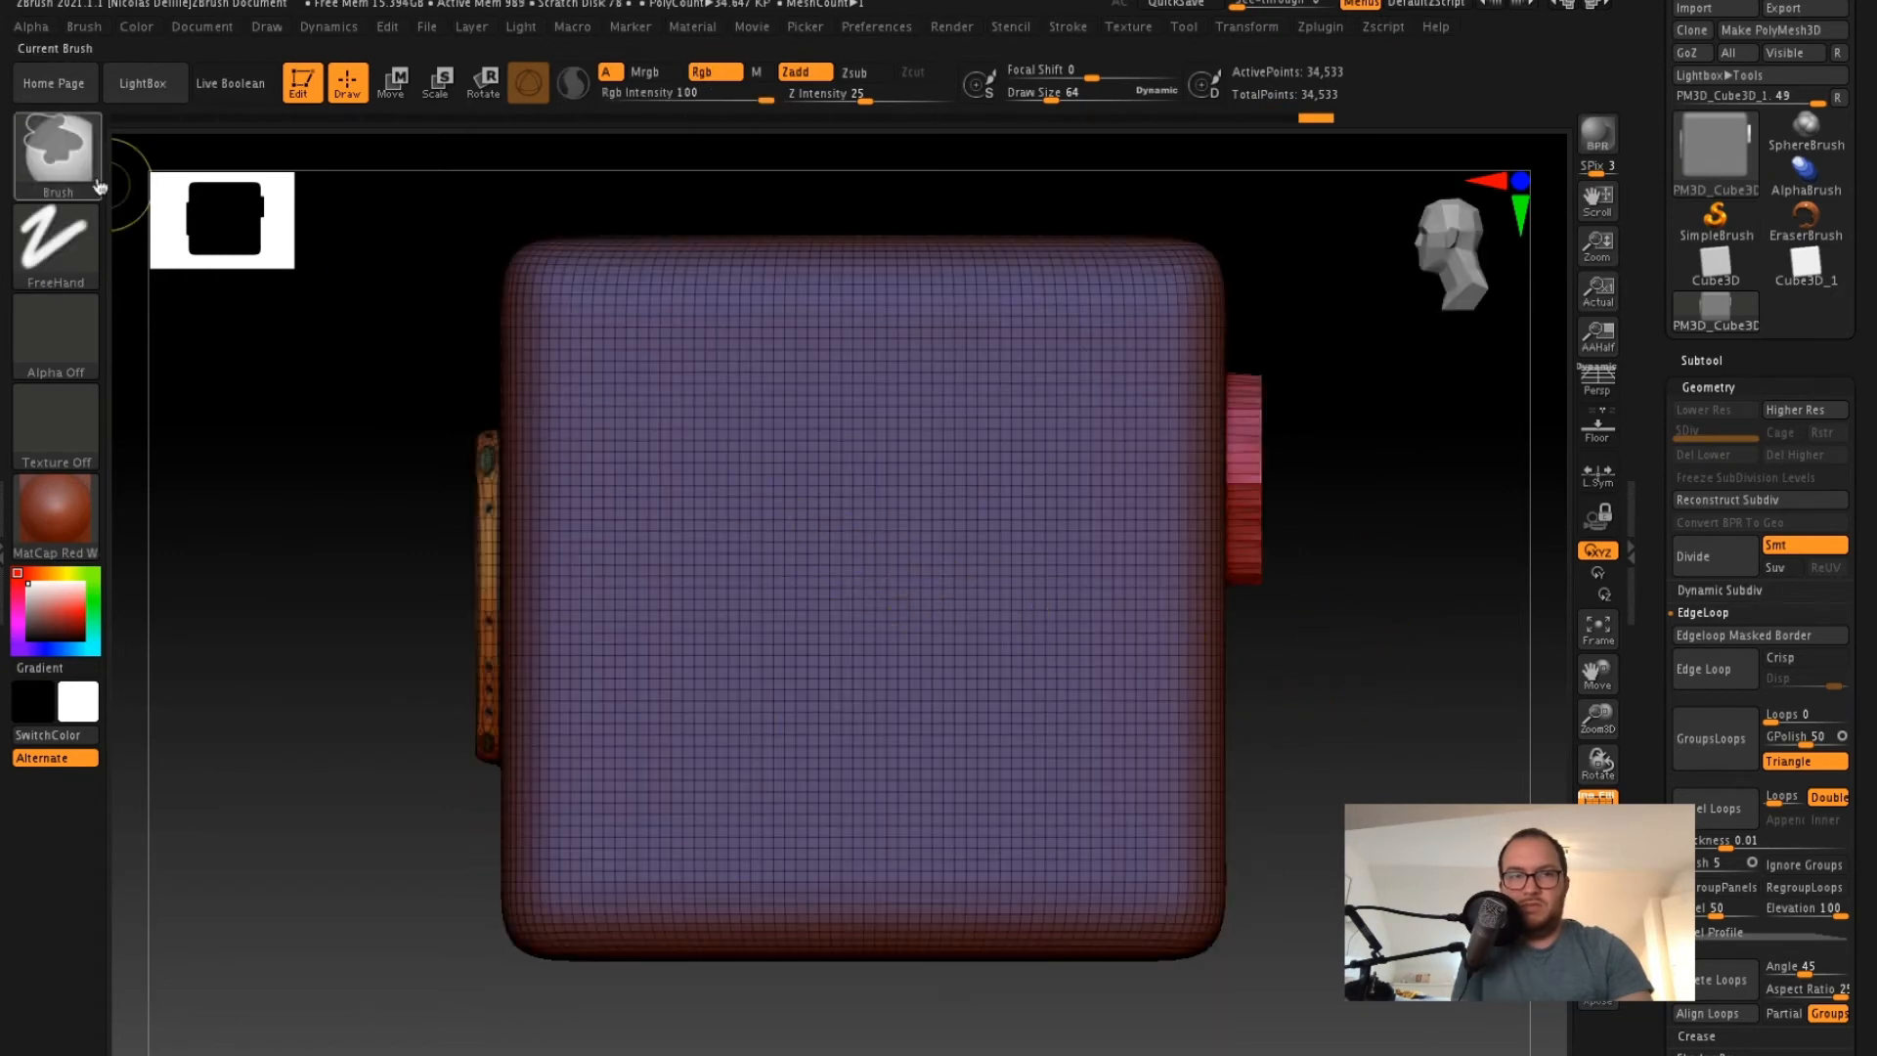
ctrl+click(57, 151)
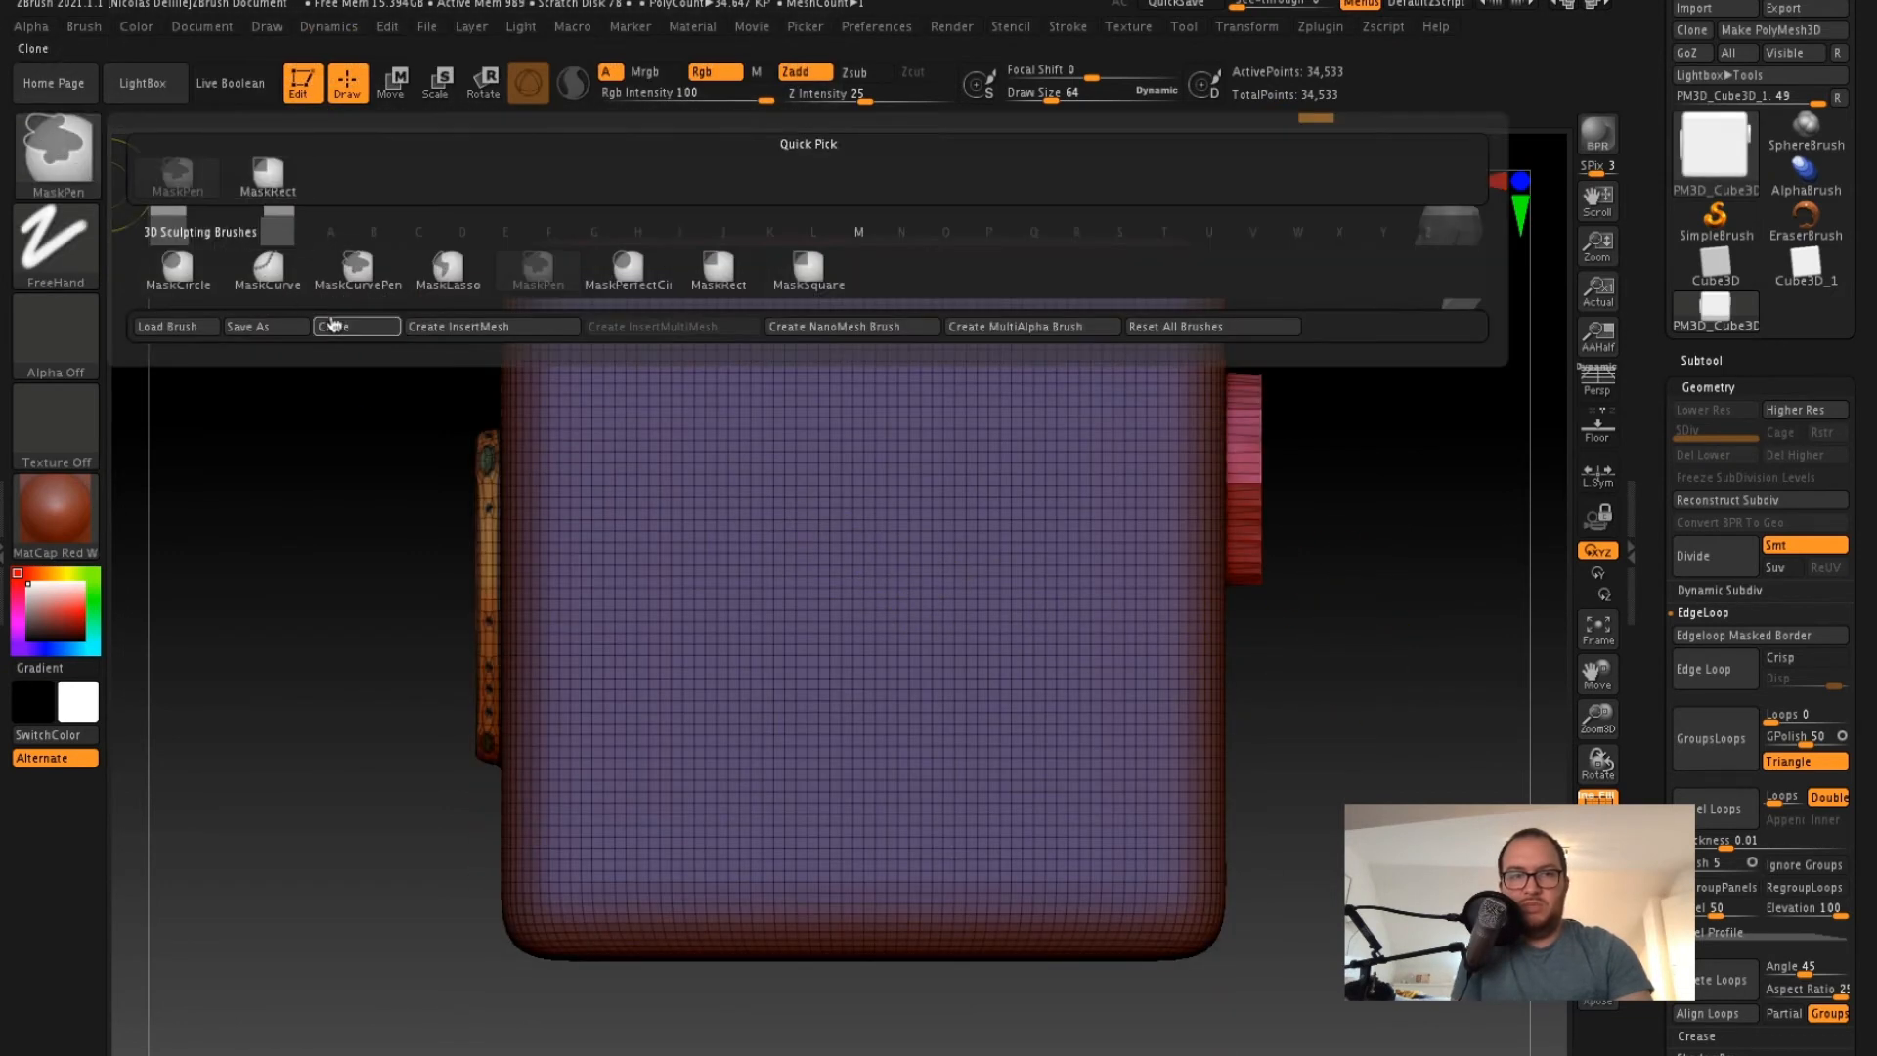
click(358, 269)
ctrl+drag(705, 406, 648, 410)
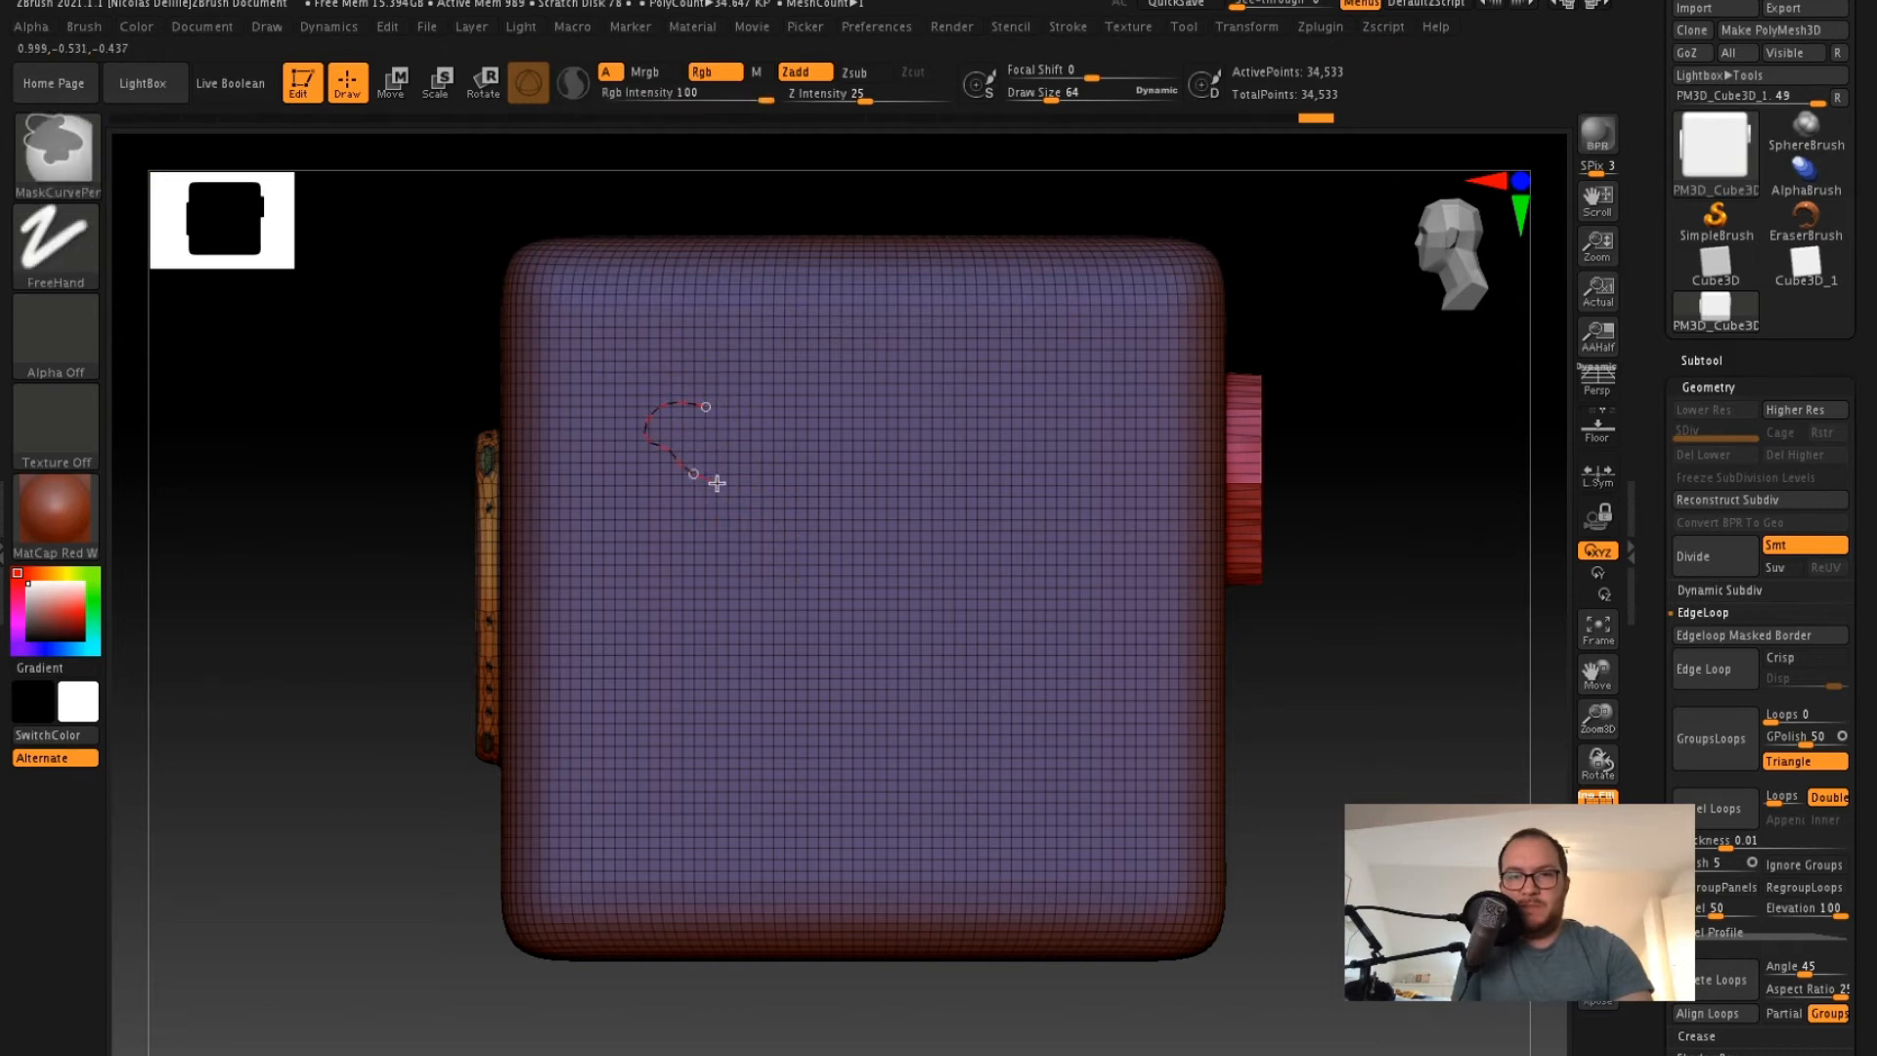
- Switch the masking brush to MaskPen and mask a rounded area on the upper left of the cube's front face
ctrl+click(57, 146)
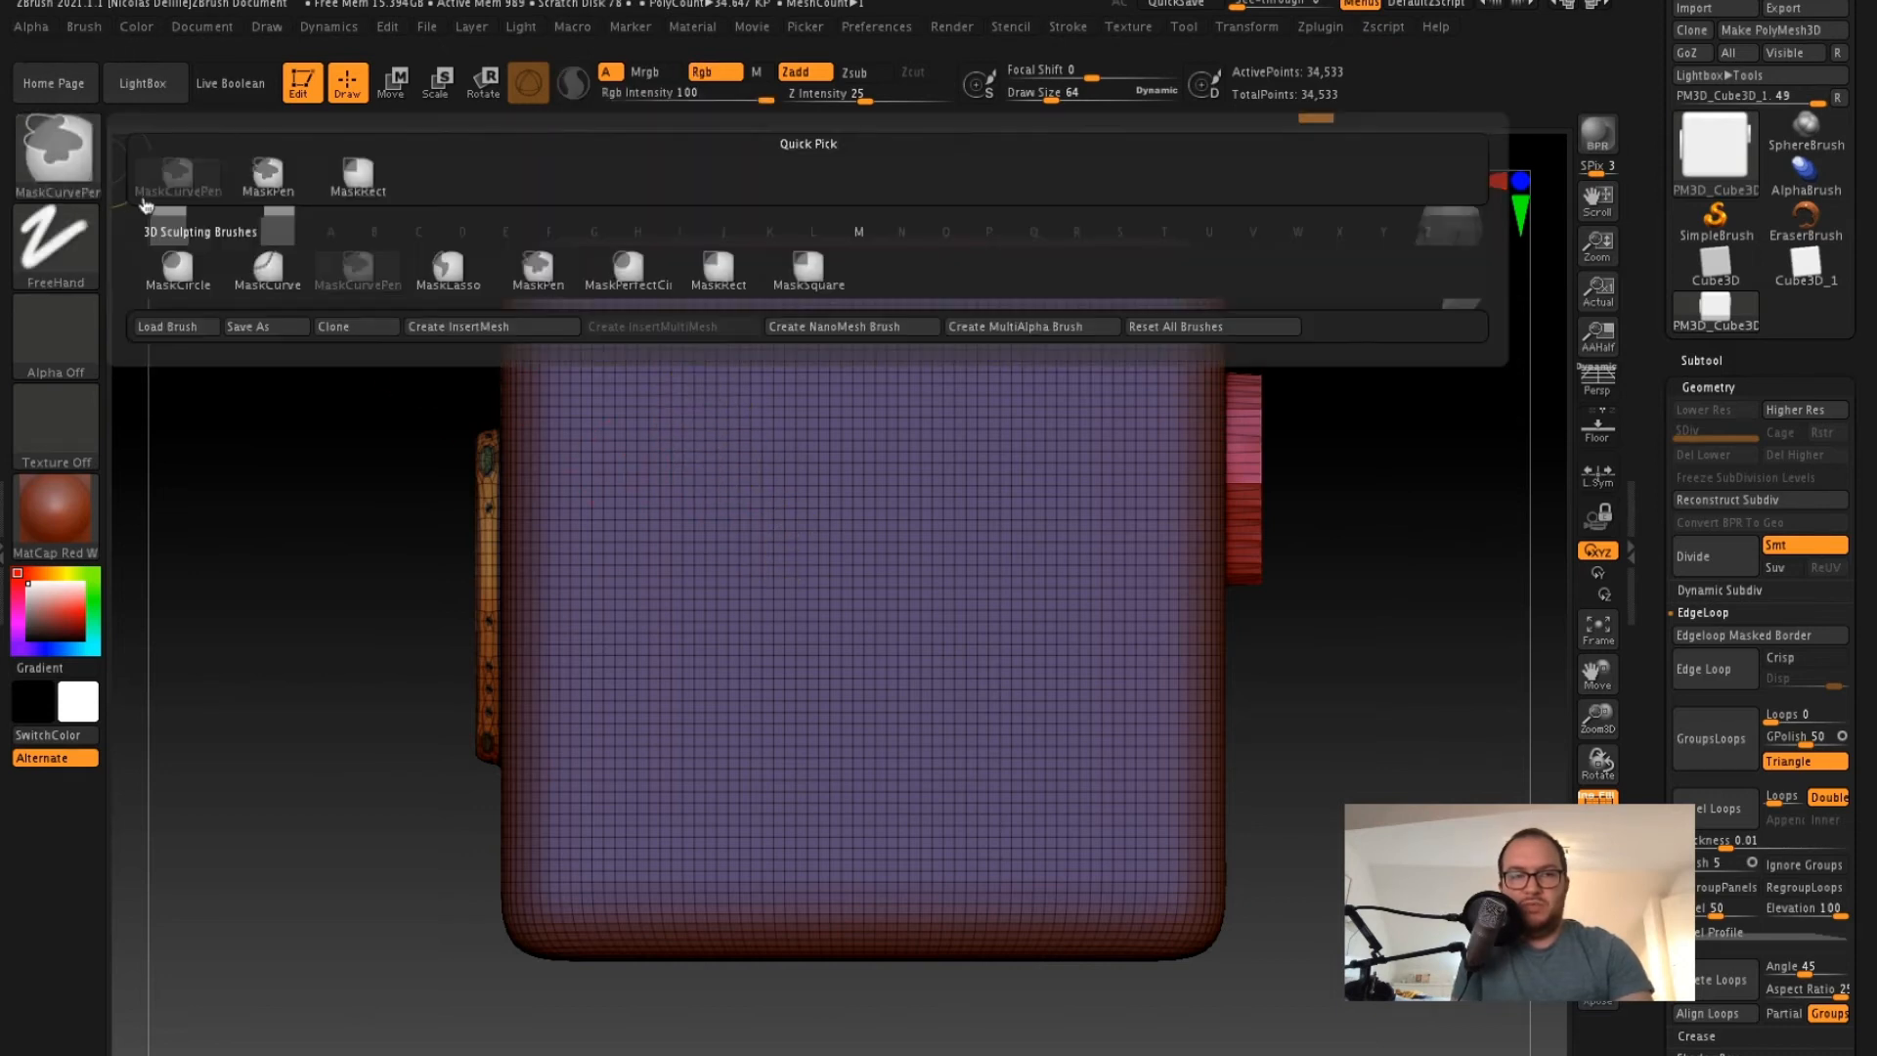
click(259, 185)
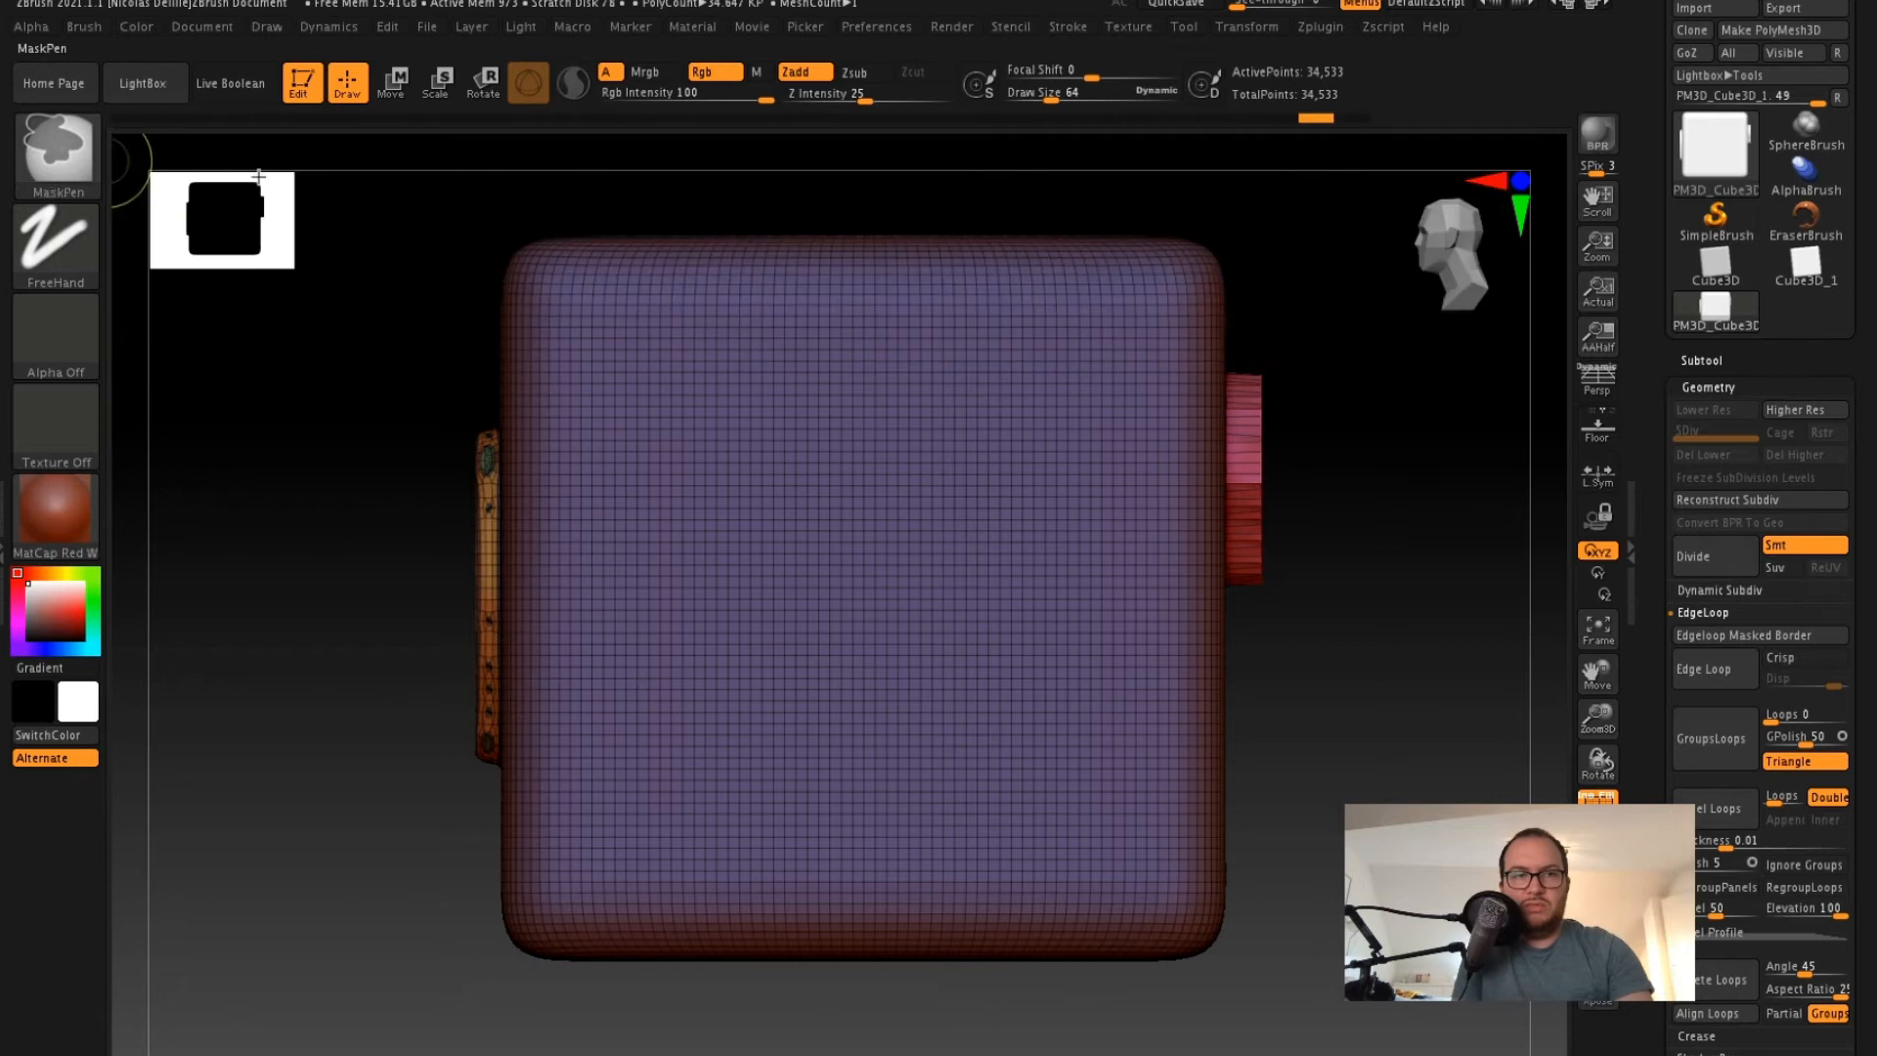
mouse_move(704, 453)
ctrl+mouse_down()
mouse_move(684, 528)
mouse_move(765, 427)
mouse_move(704, 431)
mouse_move(796, 512)
mouse_move(733, 507)
ctrl+mouse_up()
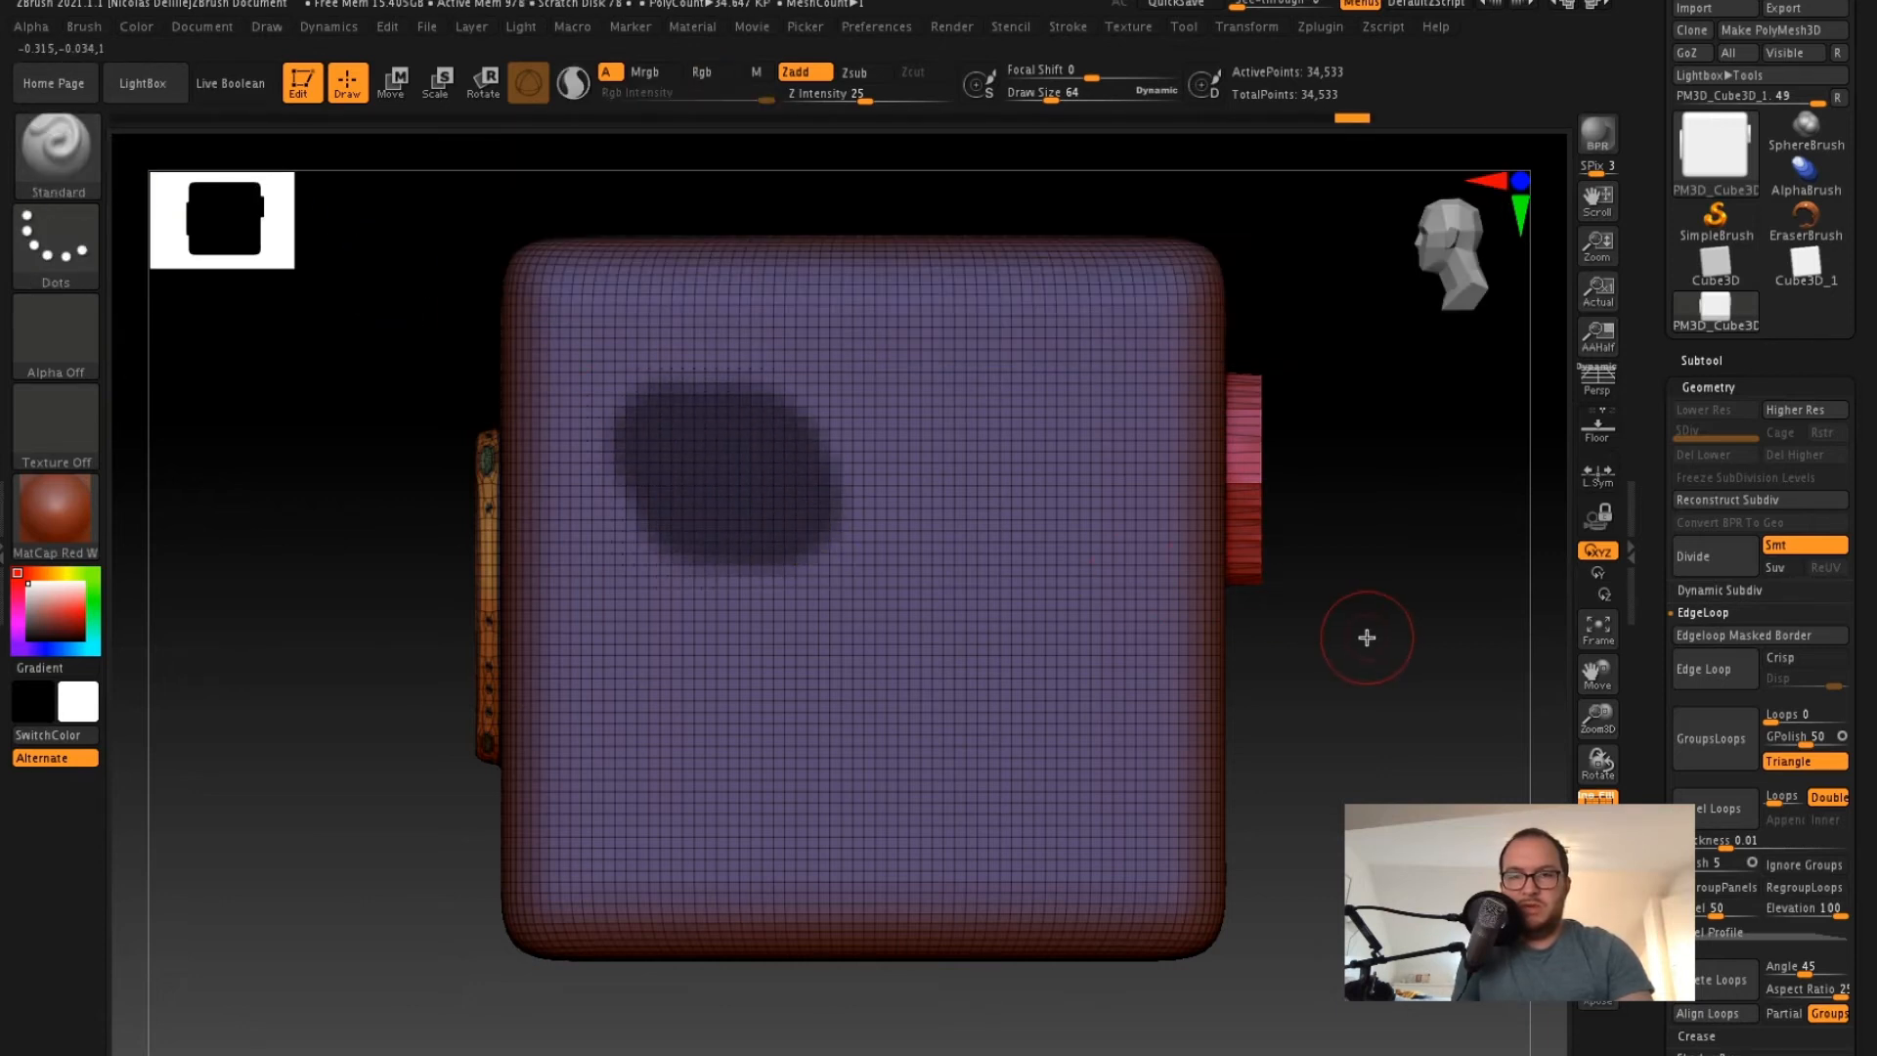
drag(1367, 637, 1274, 586)
- Reinitialize ZBrush and draw a new Cube3D on the empty canvas in edit mode
click(866, 30)
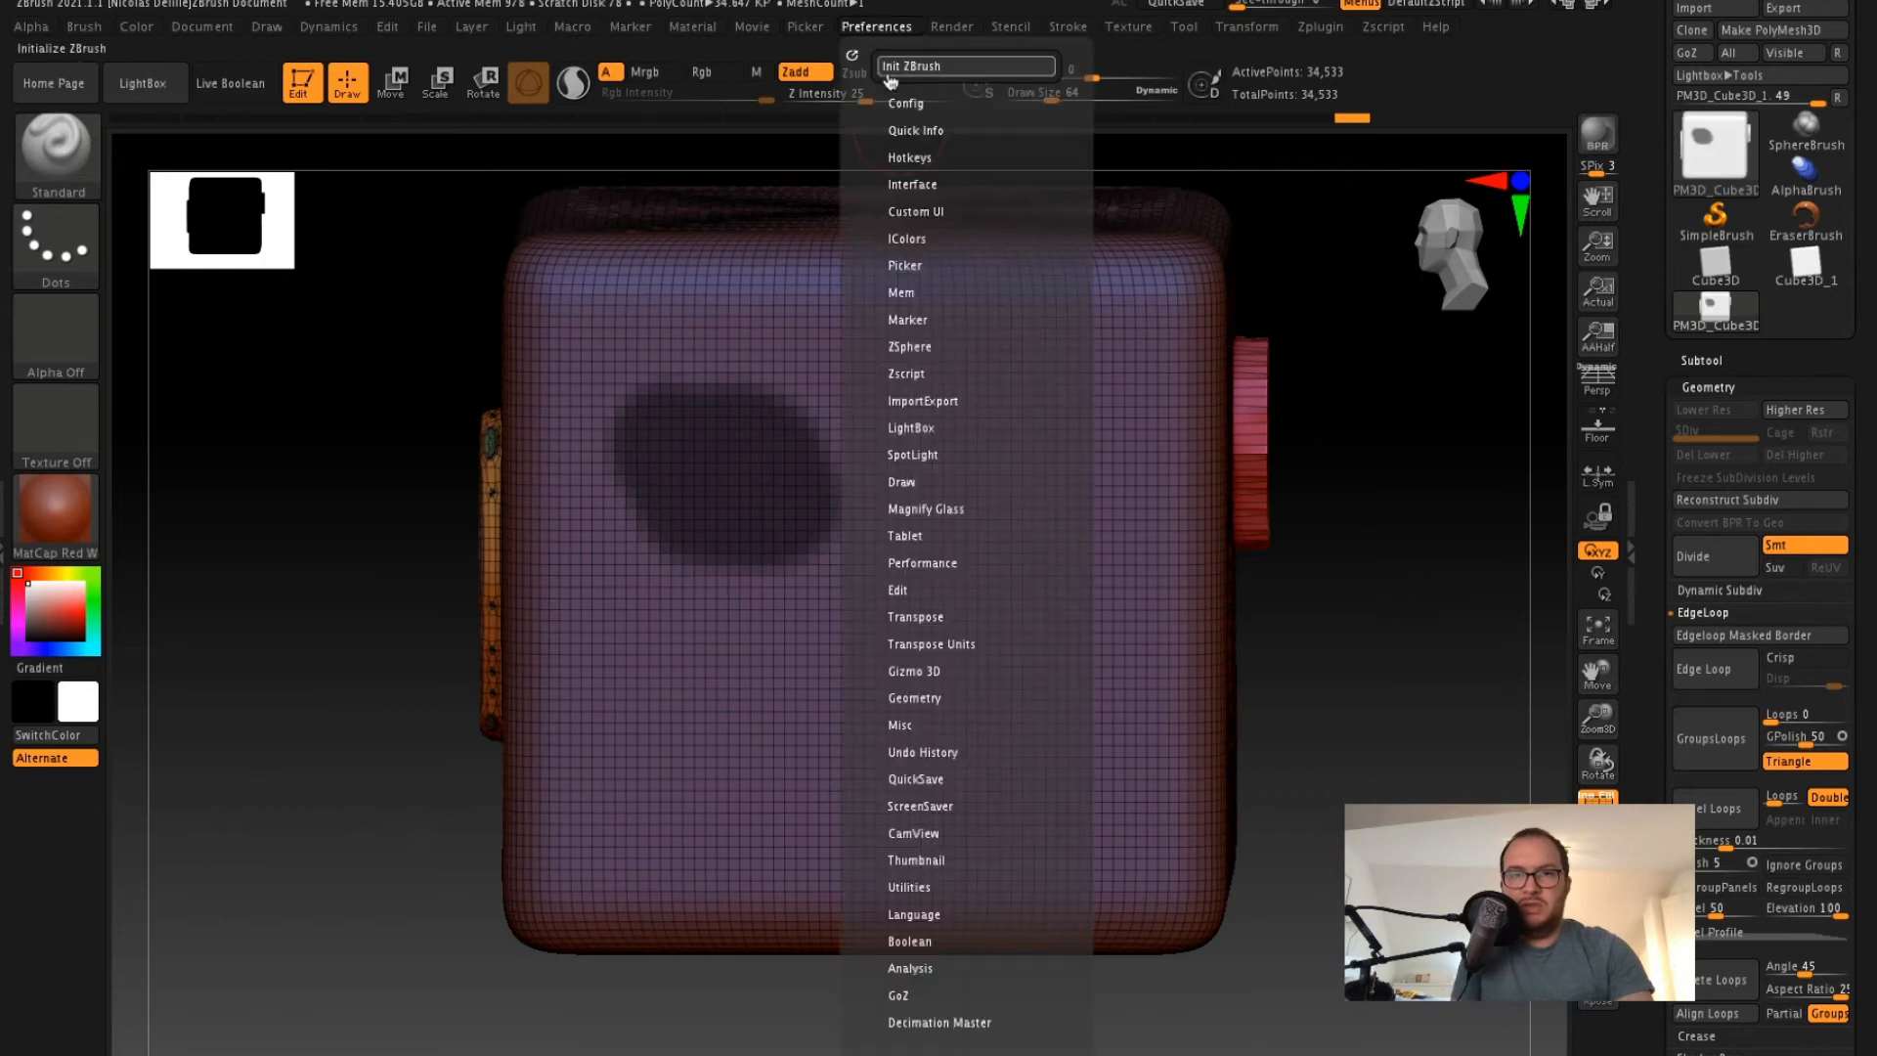
click(888, 69)
click(1107, 121)
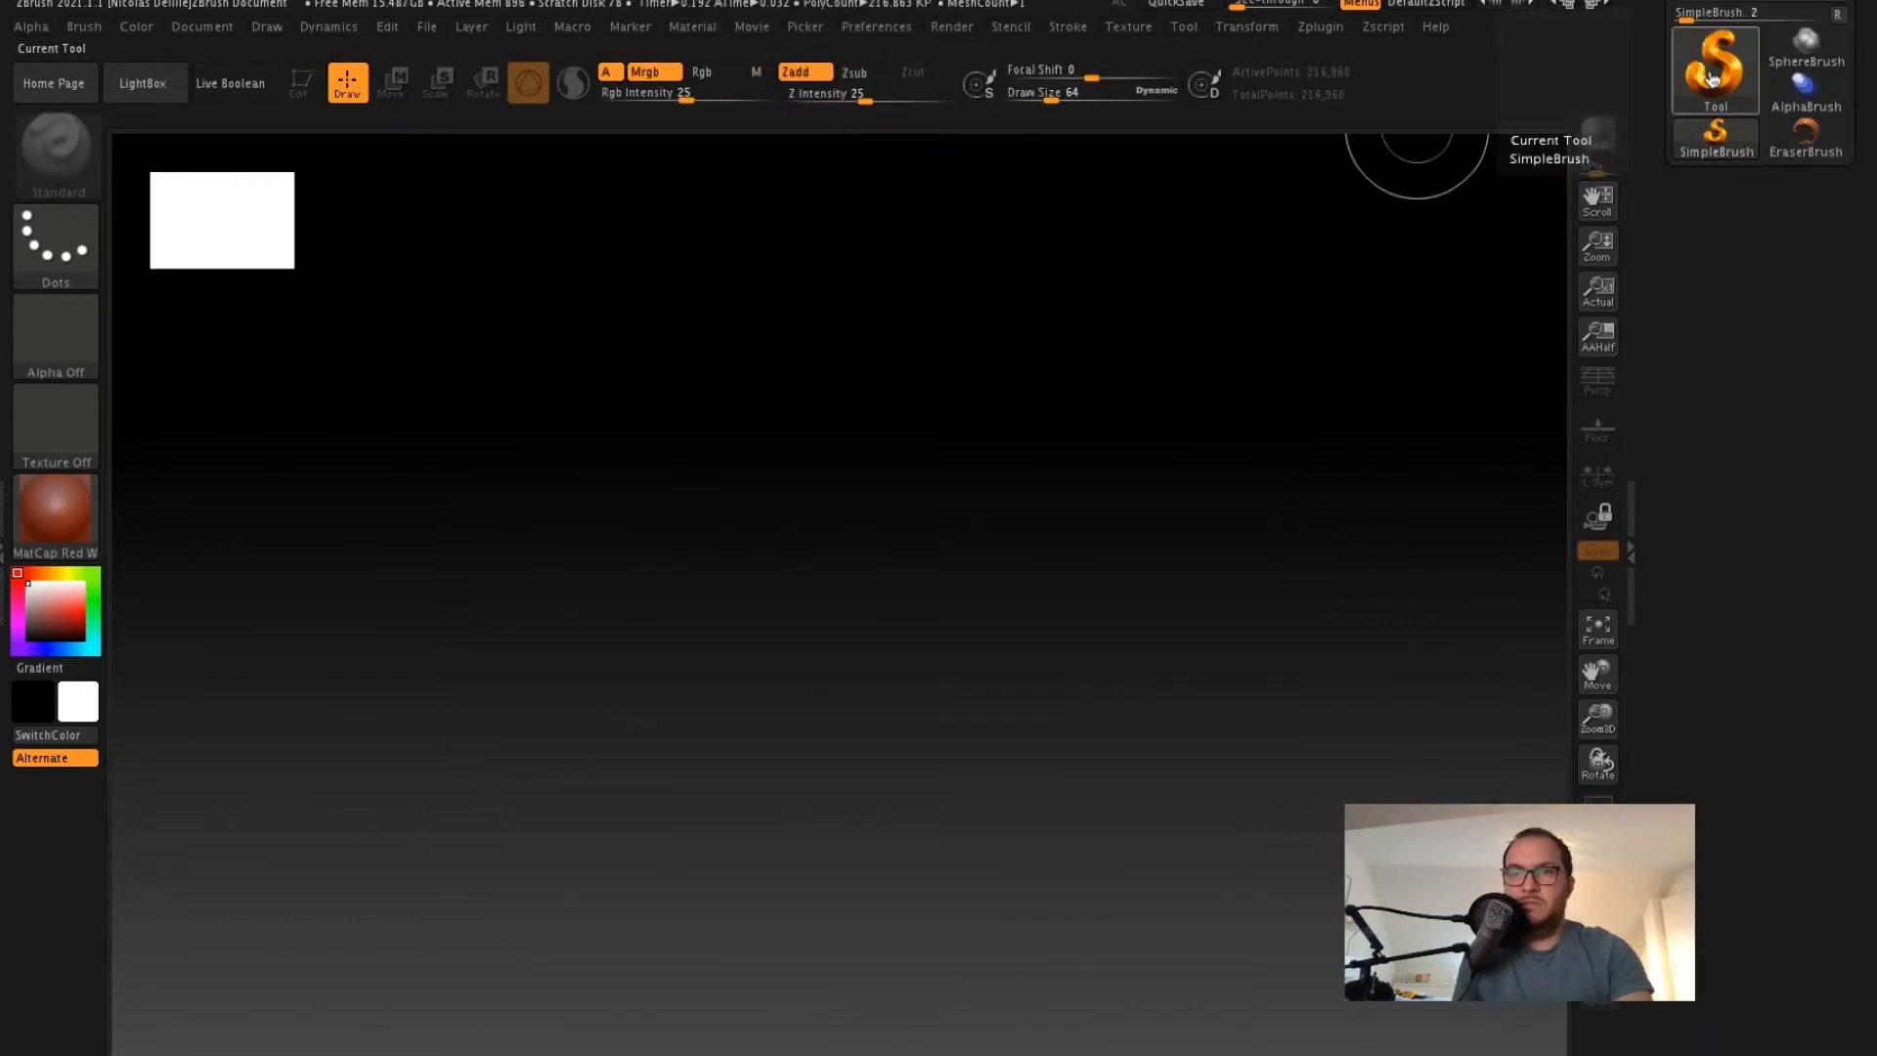
click(1706, 70)
click(877, 170)
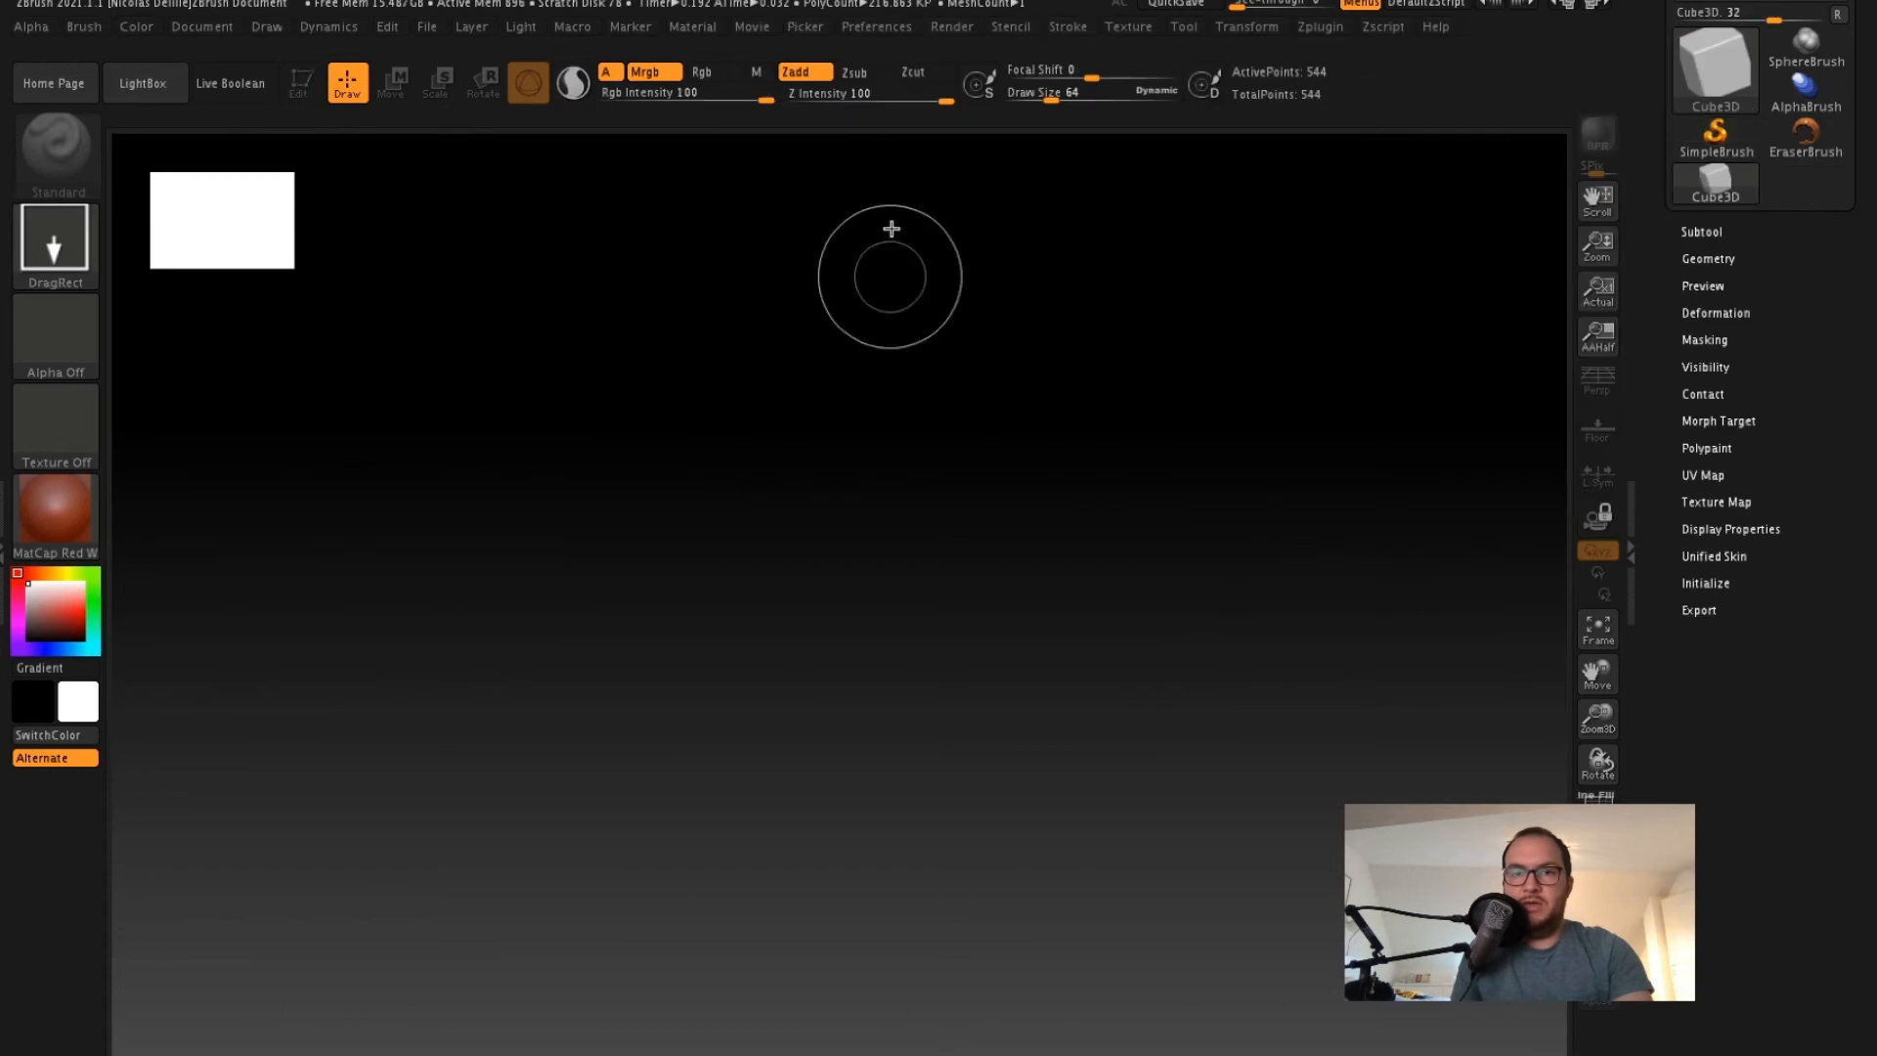
drag(810, 599, 1169, 502)
key(t)
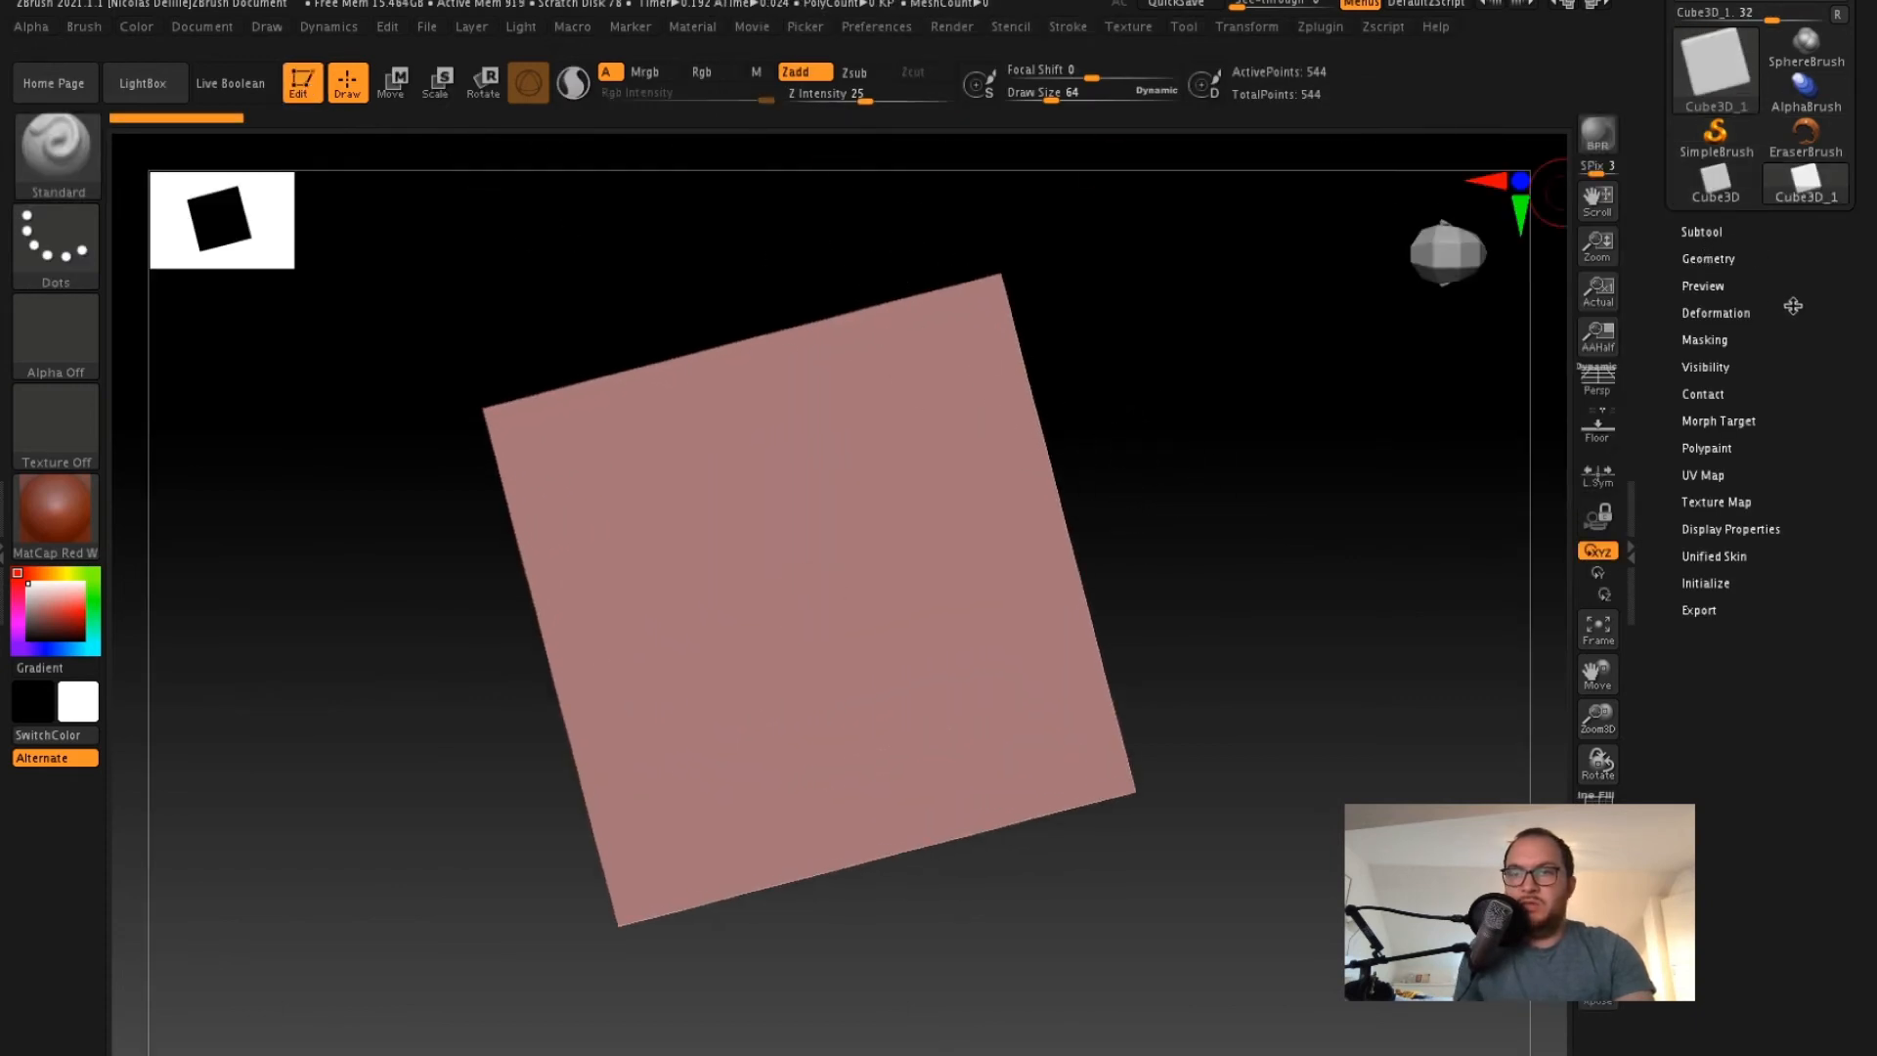
- Convert the cube to a PolyMesh3D, subdivide it several times, expand its Geometry settings and view one face straight on
scroll(1760, 146, up, 3)
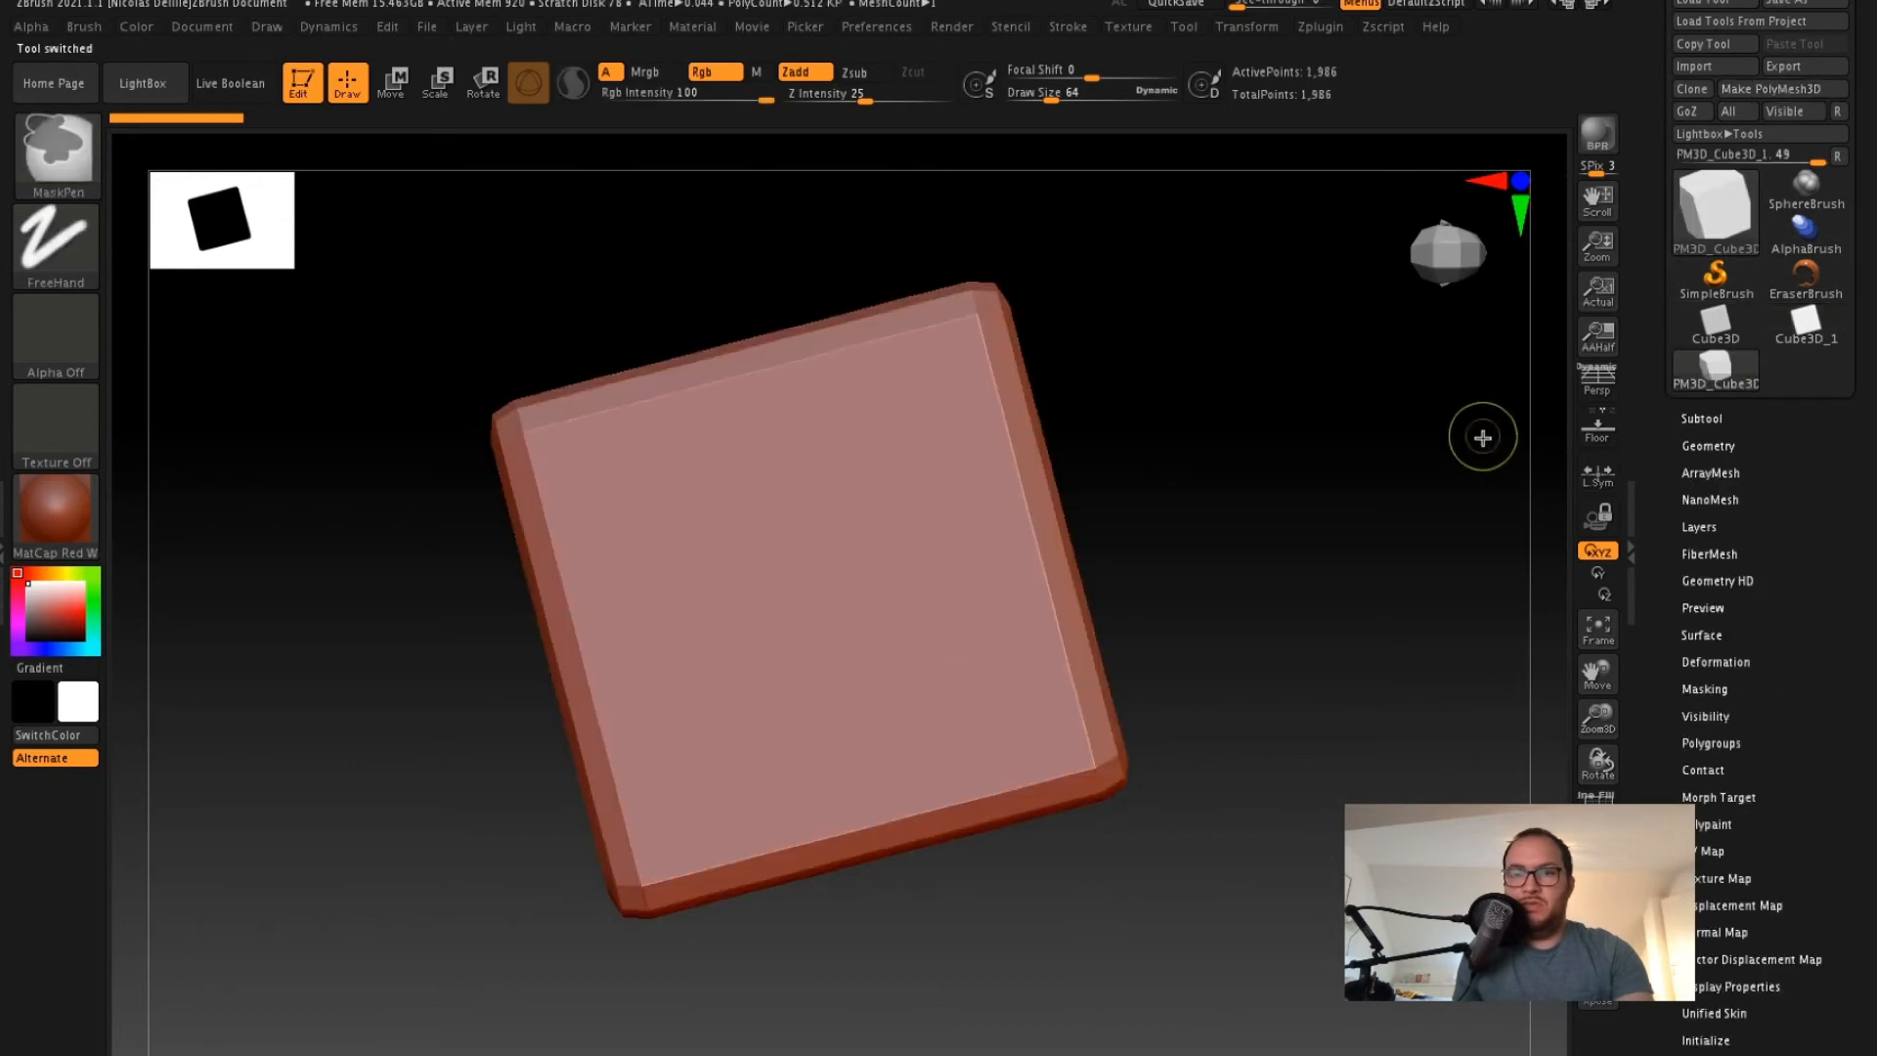
click(1711, 445)
click(1711, 445)
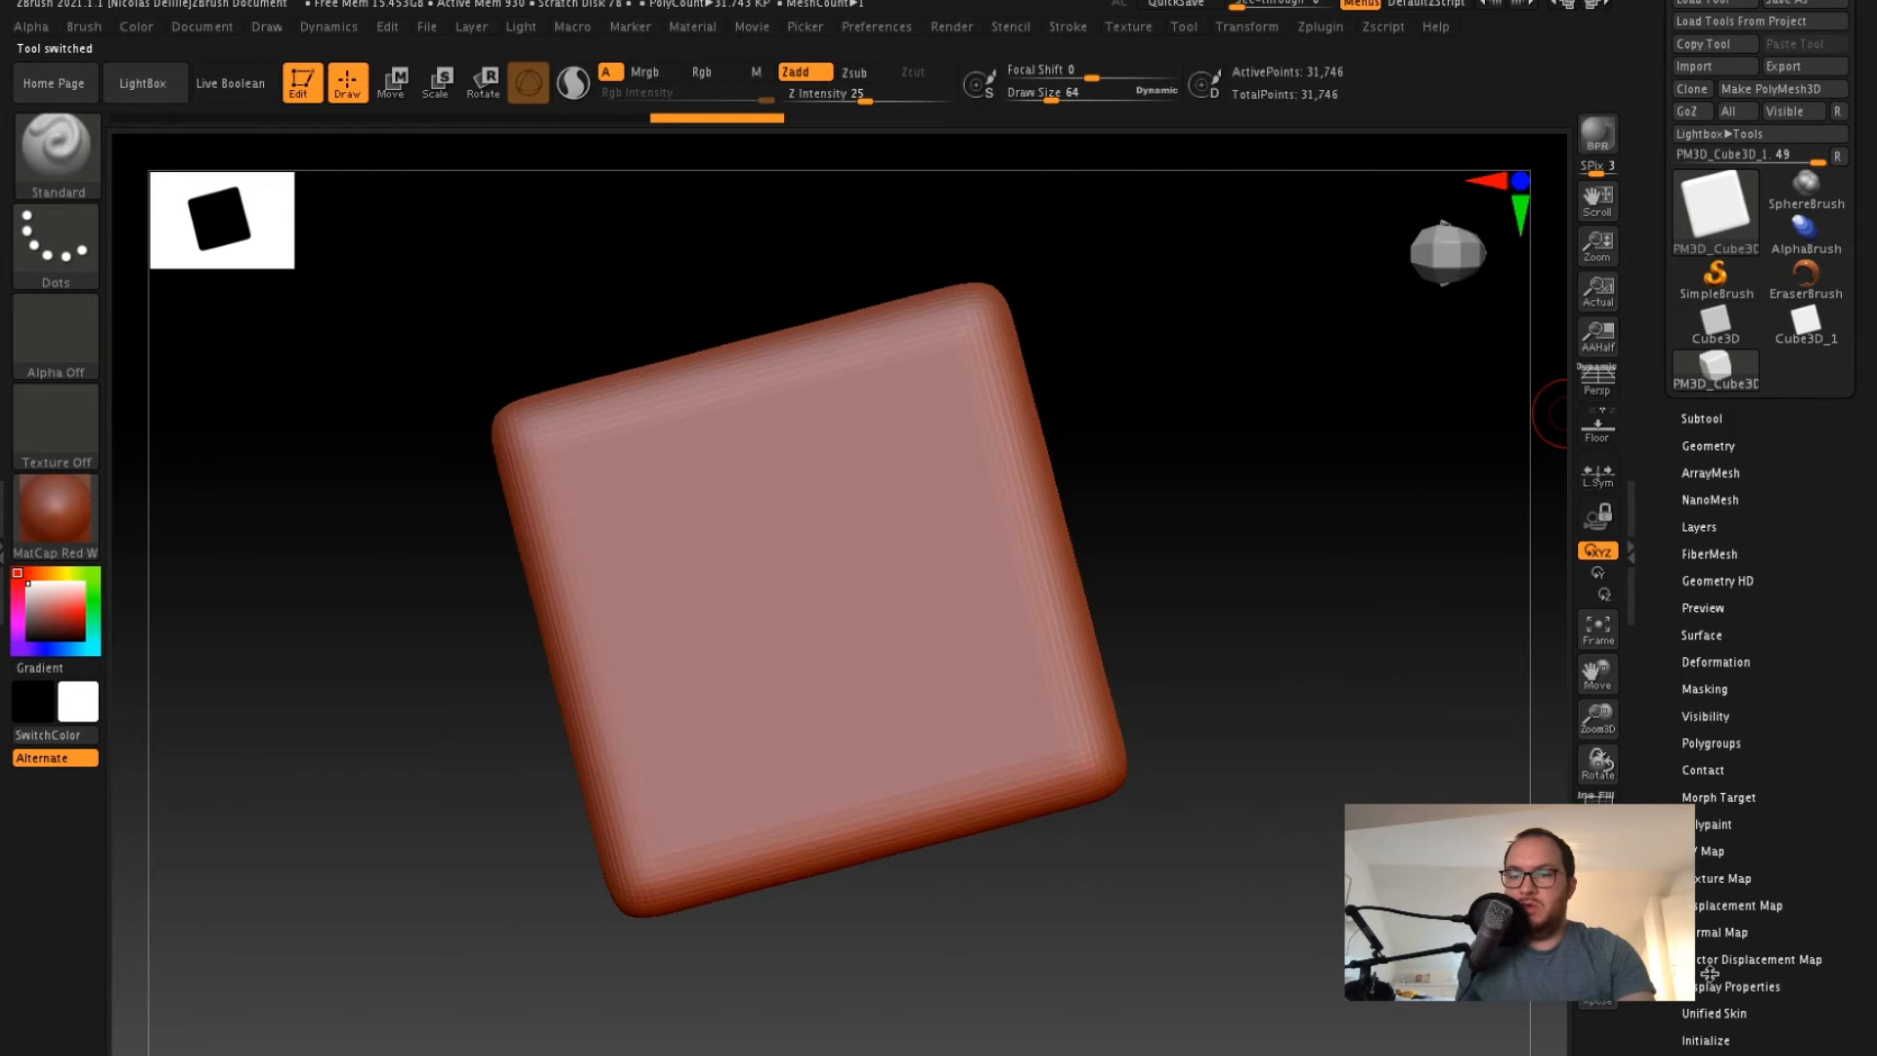
click(1727, 988)
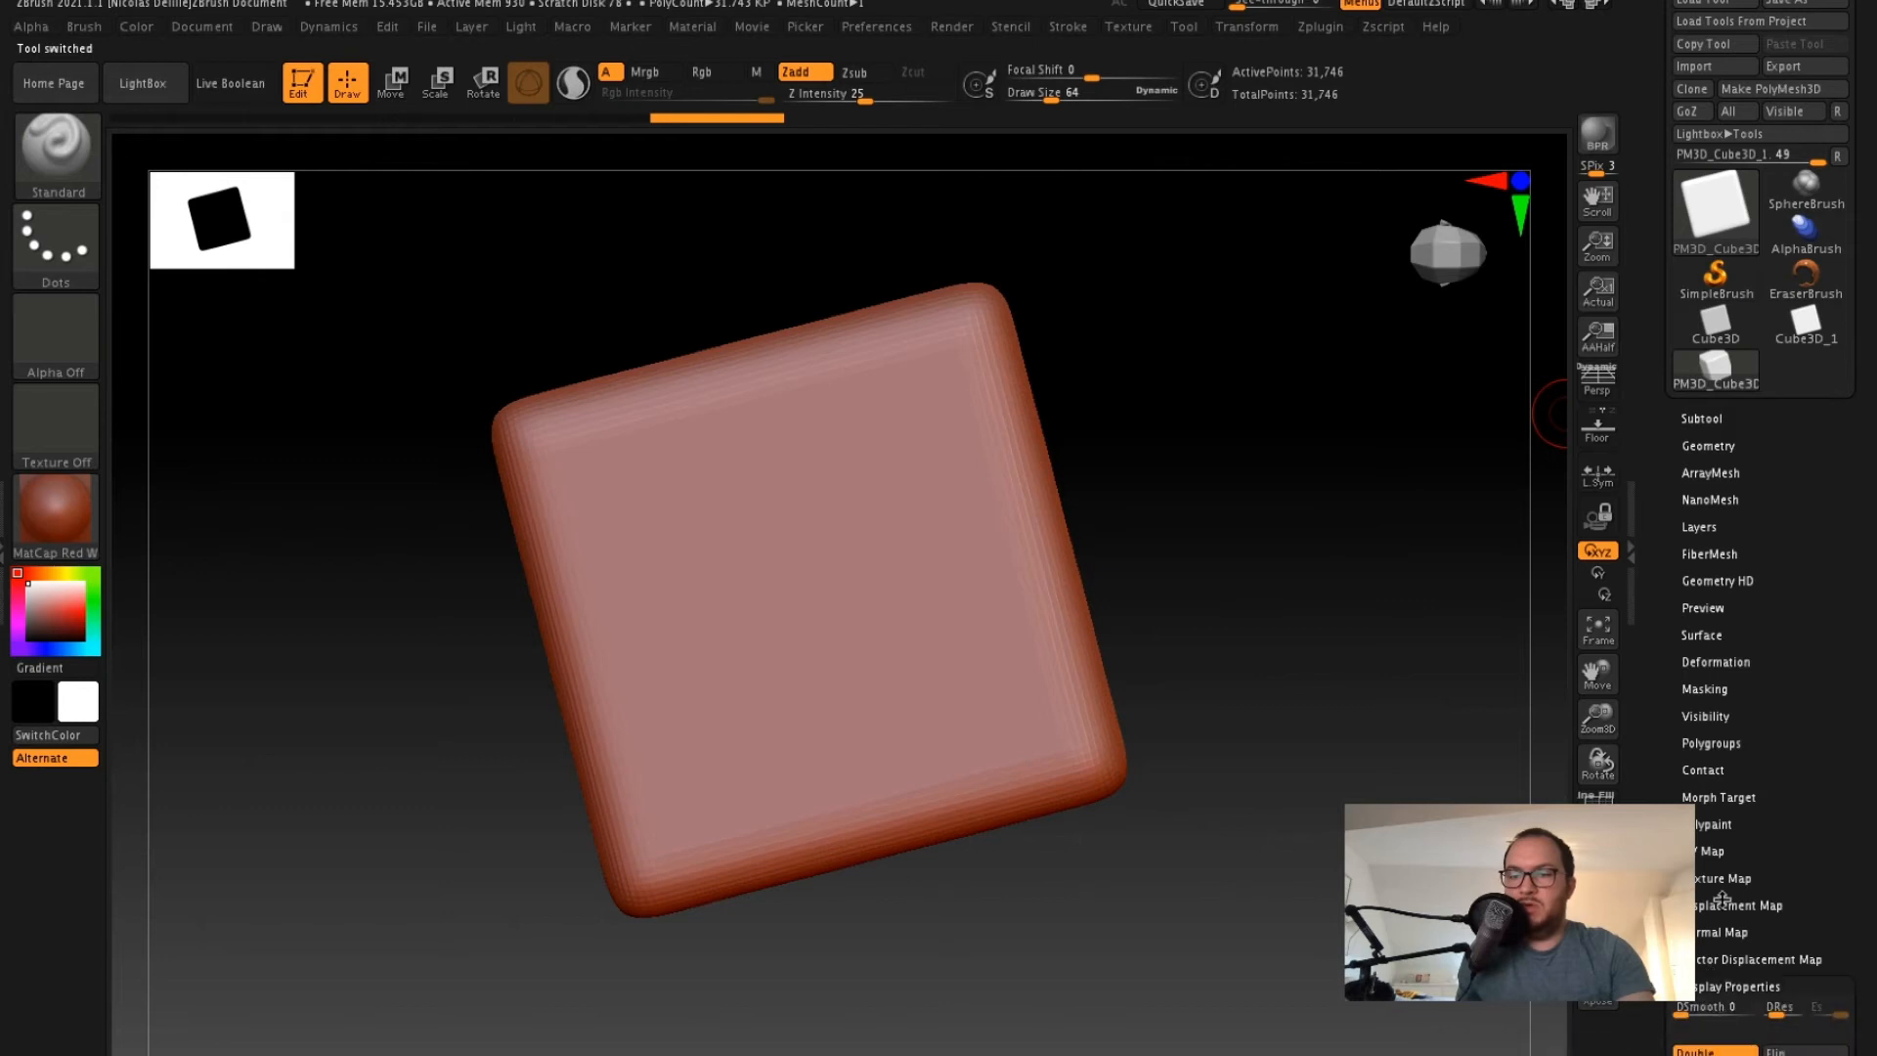
click(1701, 446)
shift+drag(1310, 508, 1287, 557)
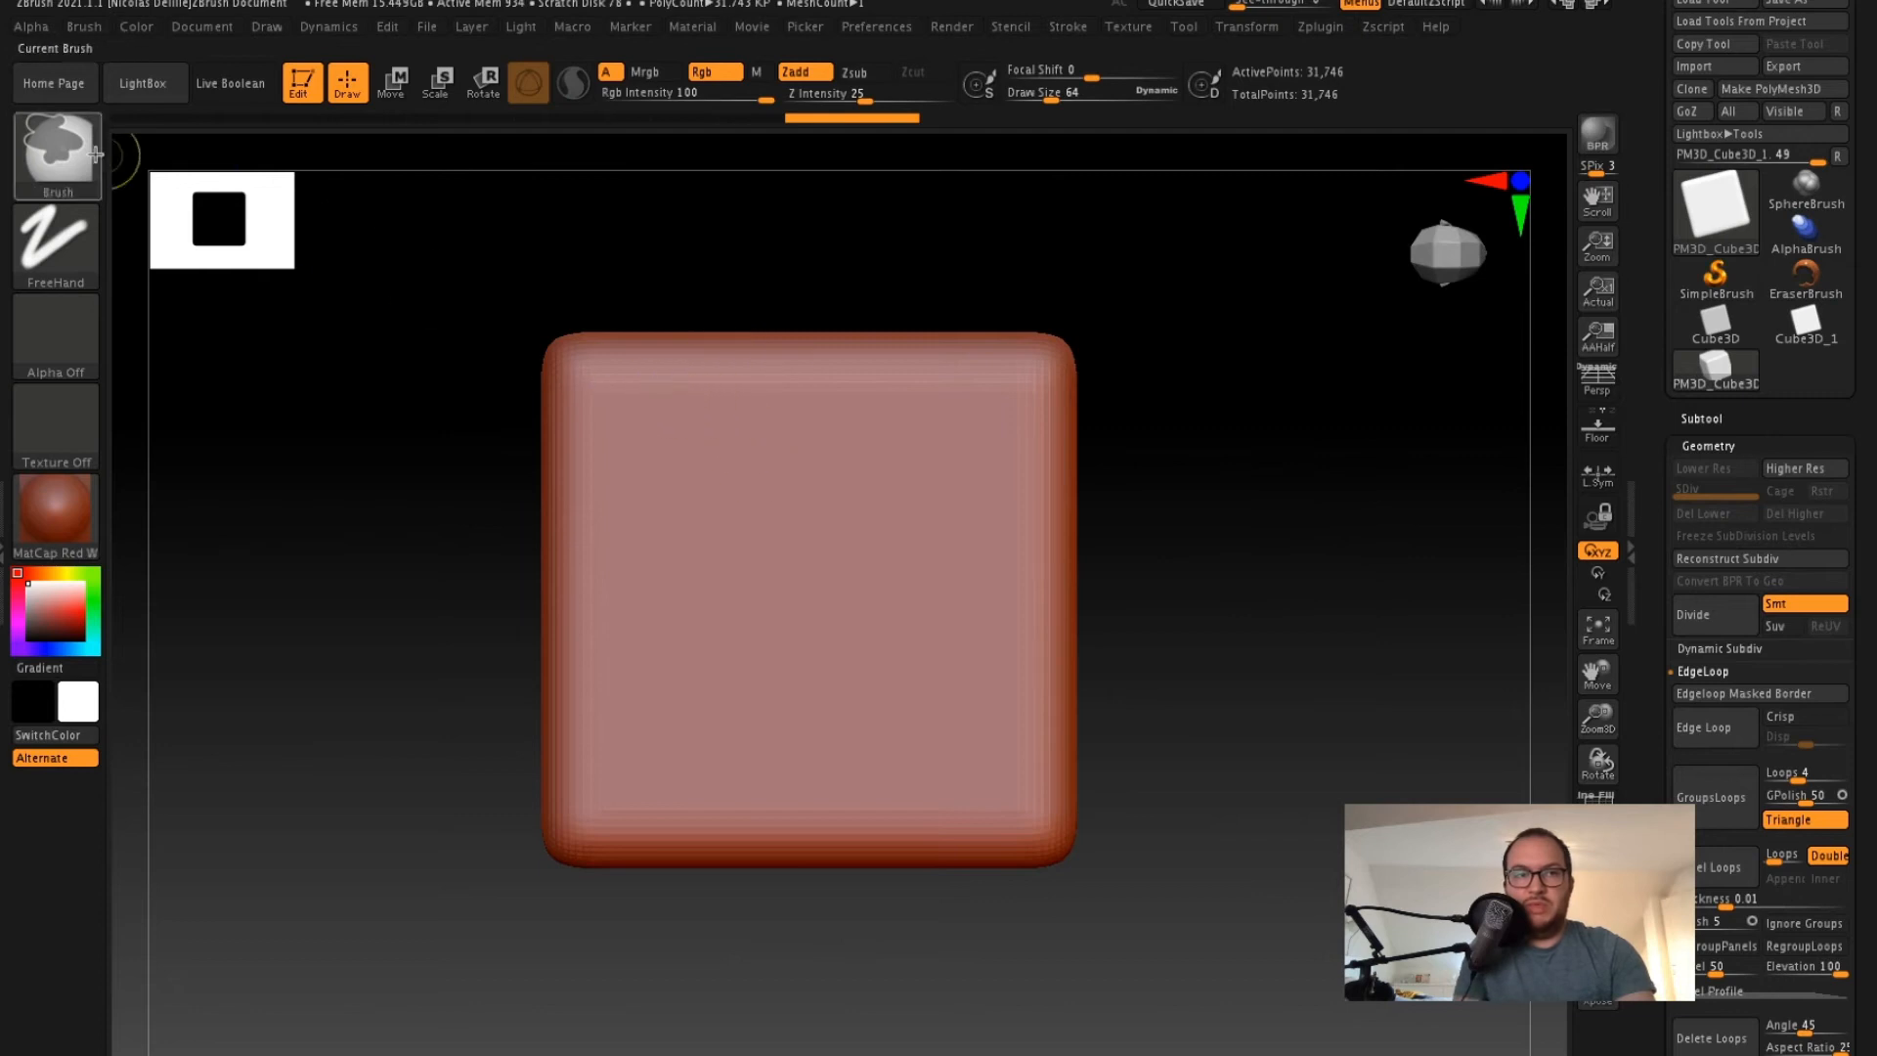
- Set the draw size to 130, undo the test stroke on the cube and turn on the PolyFrame display
key(s)
mouse_move(744, 497)
mouse_down()
mouse_move(658, 494)
mouse_move(746, 511)
mouse_up()
key(ctrl+z)
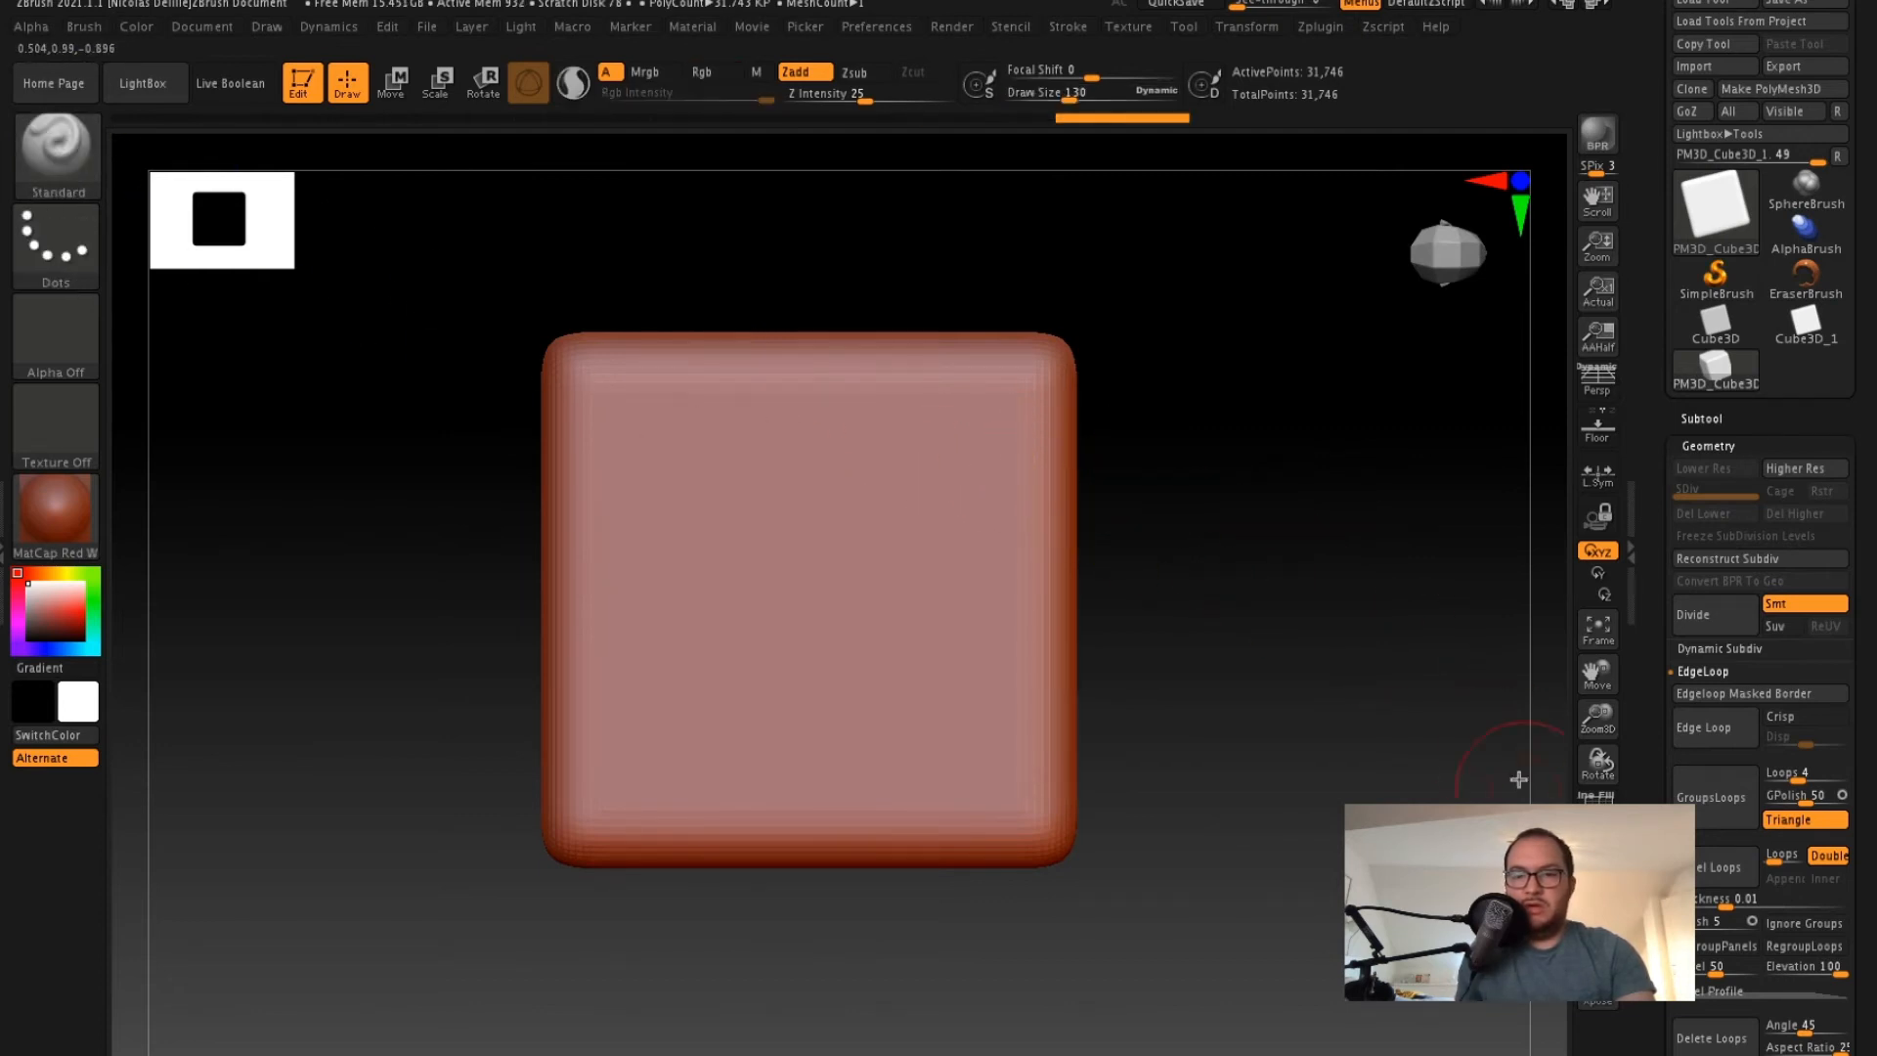
click(1597, 795)
- Create three adjoining rounded polygroups across the upper half of the cube's facing side
ctrl+shift+drag(746, 491, 684, 462)
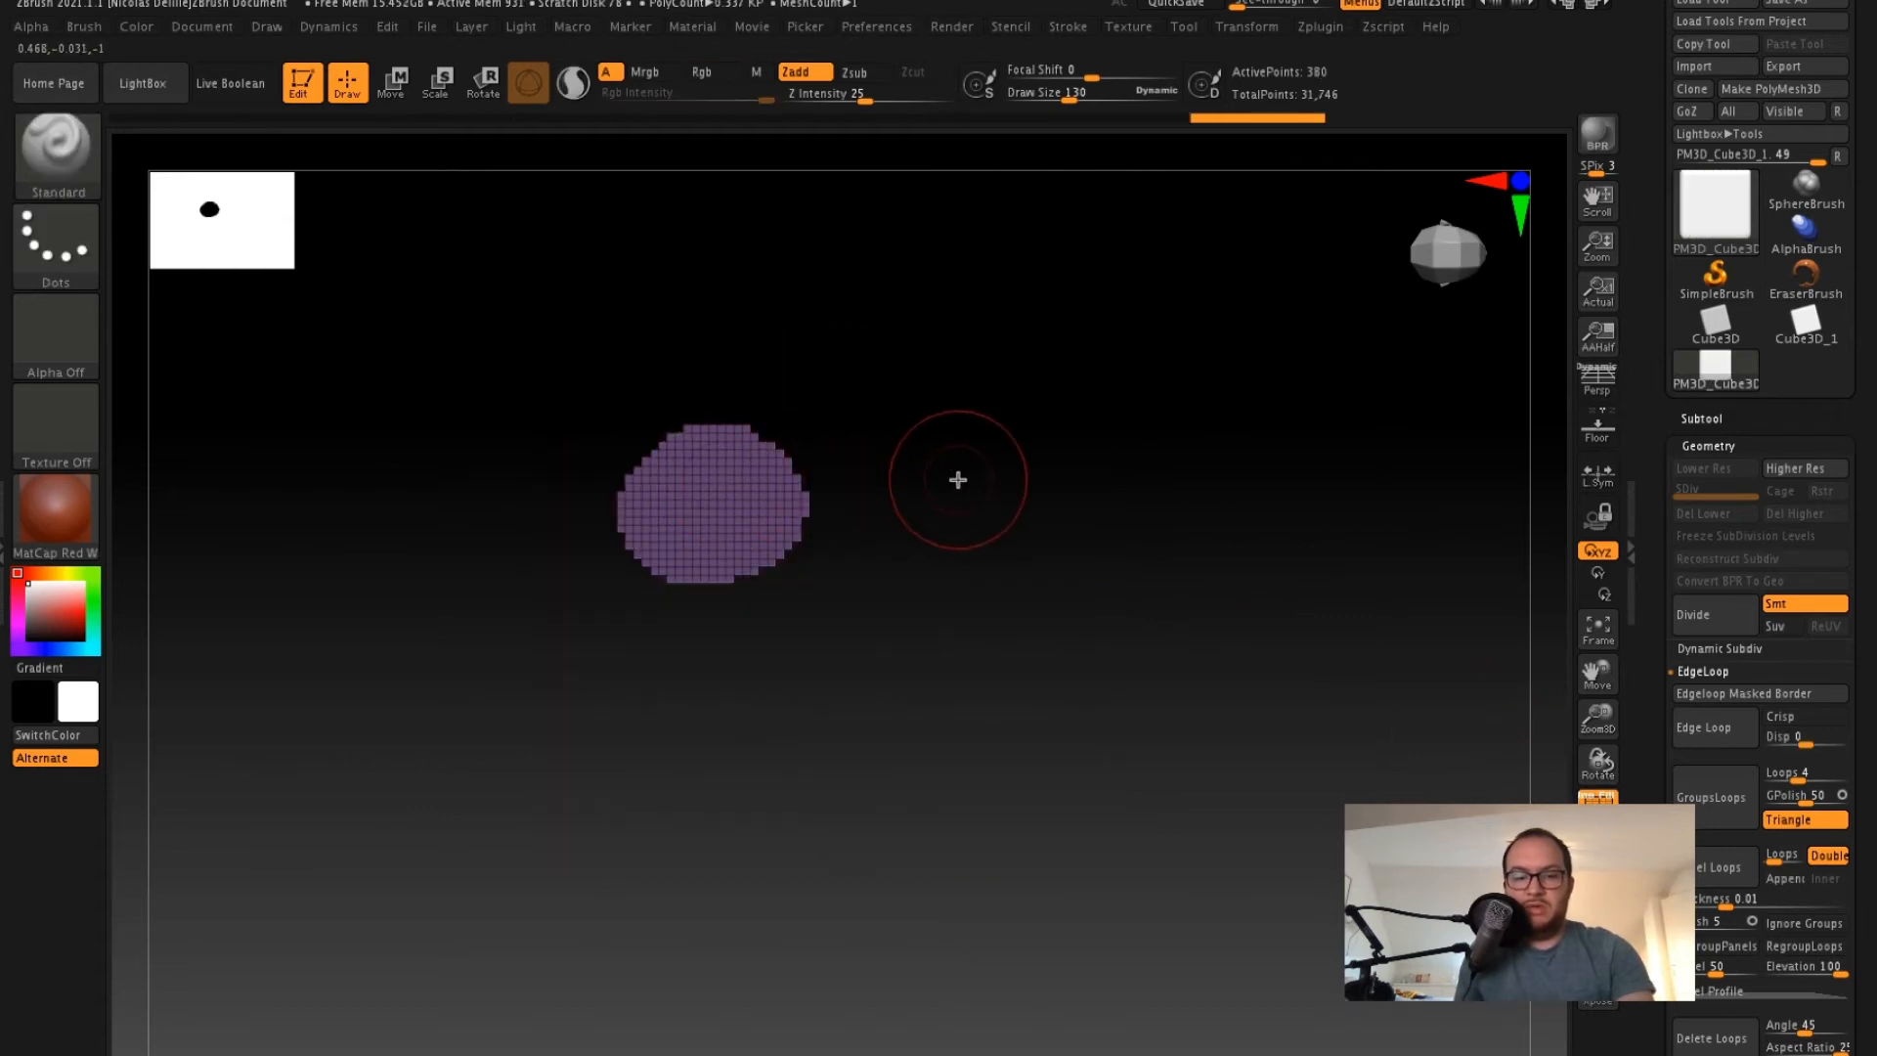
key(ctrl+w)
ctrl+shift+click(1248, 469)
mouse_move(888, 436)
ctrl+mouse_down()
mouse_move(838, 485)
mouse_move(892, 453)
mouse_move(860, 535)
mouse_move(893, 544)
ctrl+mouse_up()
key(ctrl+w)
key(ctrl+w)
- Mask four adjoining rounded areas in the centre and lower half of the face, converting each into its own polygroup
mouse_move(765, 608)
ctrl+mouse_down()
mouse_move(720, 616)
mouse_move(796, 596)
ctrl+mouse_up()
key(ctrl+w)
mouse_move(884, 636)
ctrl+mouse_down()
mouse_move(869, 691)
mouse_move(880, 650)
ctrl+mouse_up()
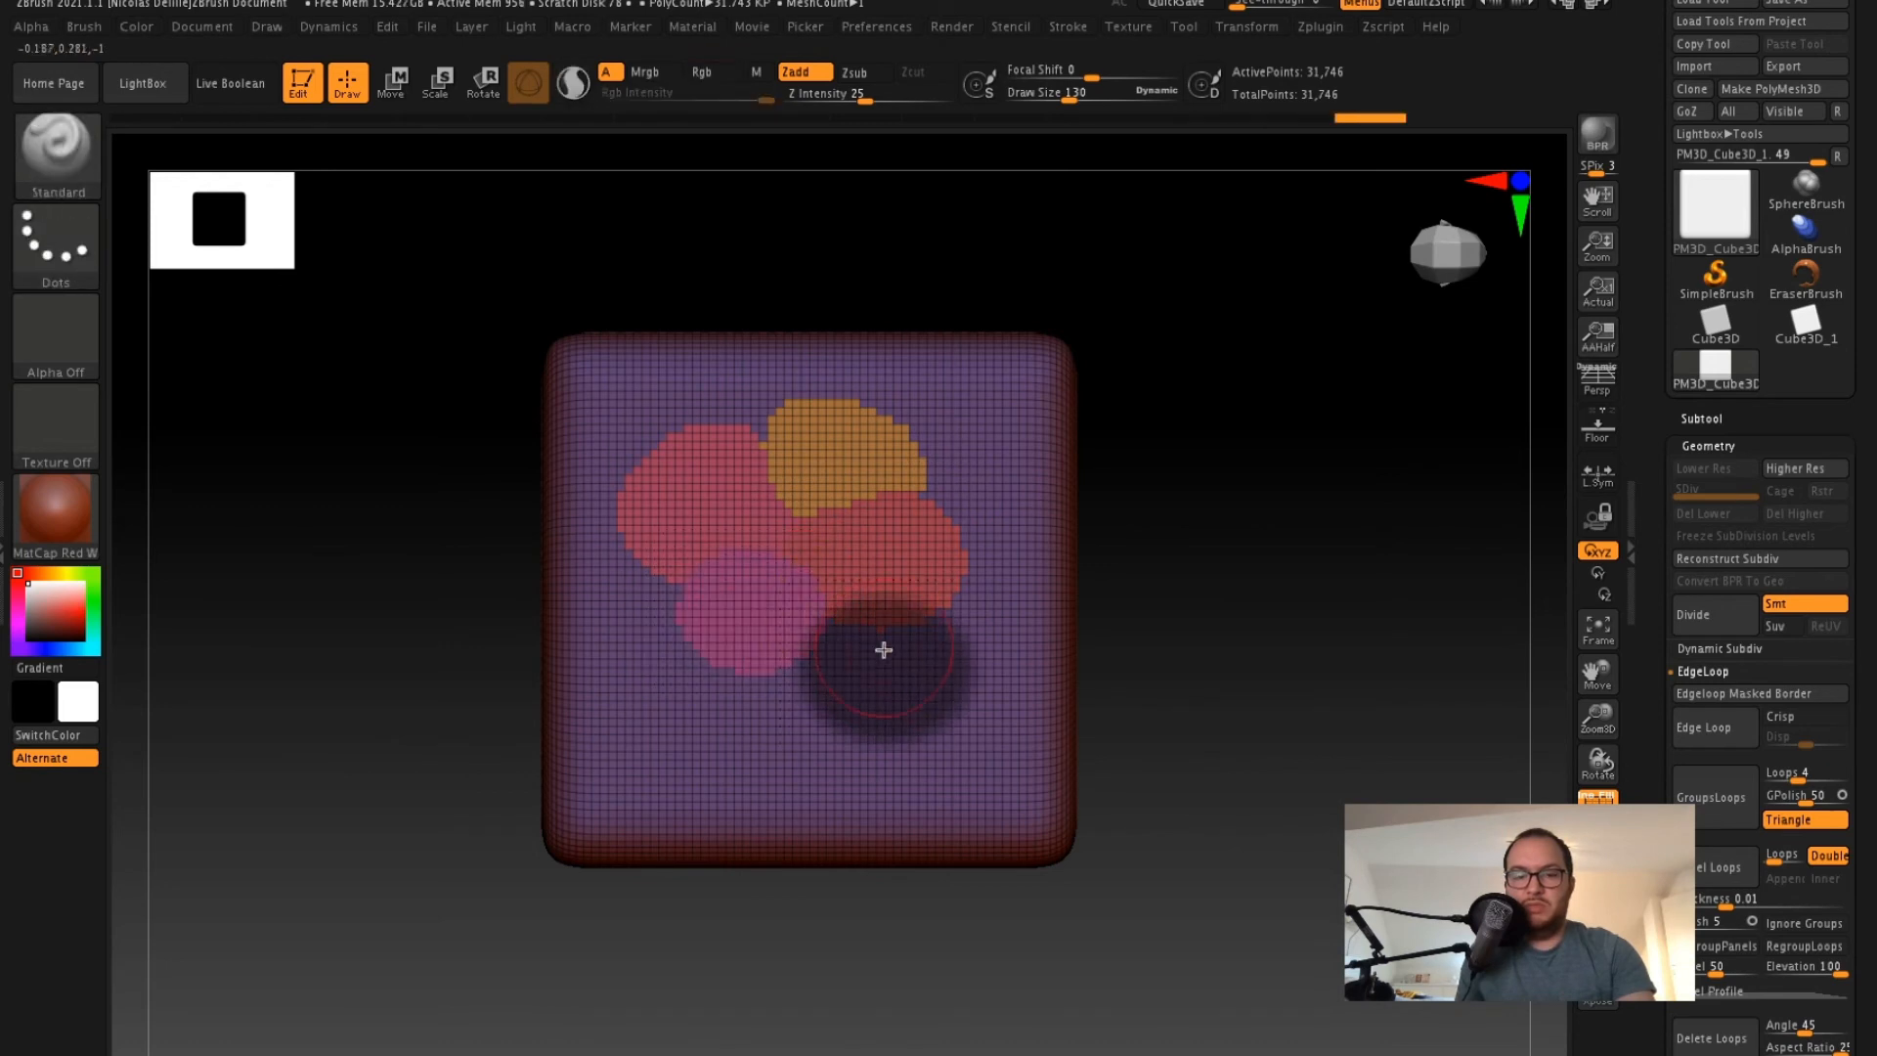
key(ctrl+w)
ctrl+drag(691, 650, 647, 656)
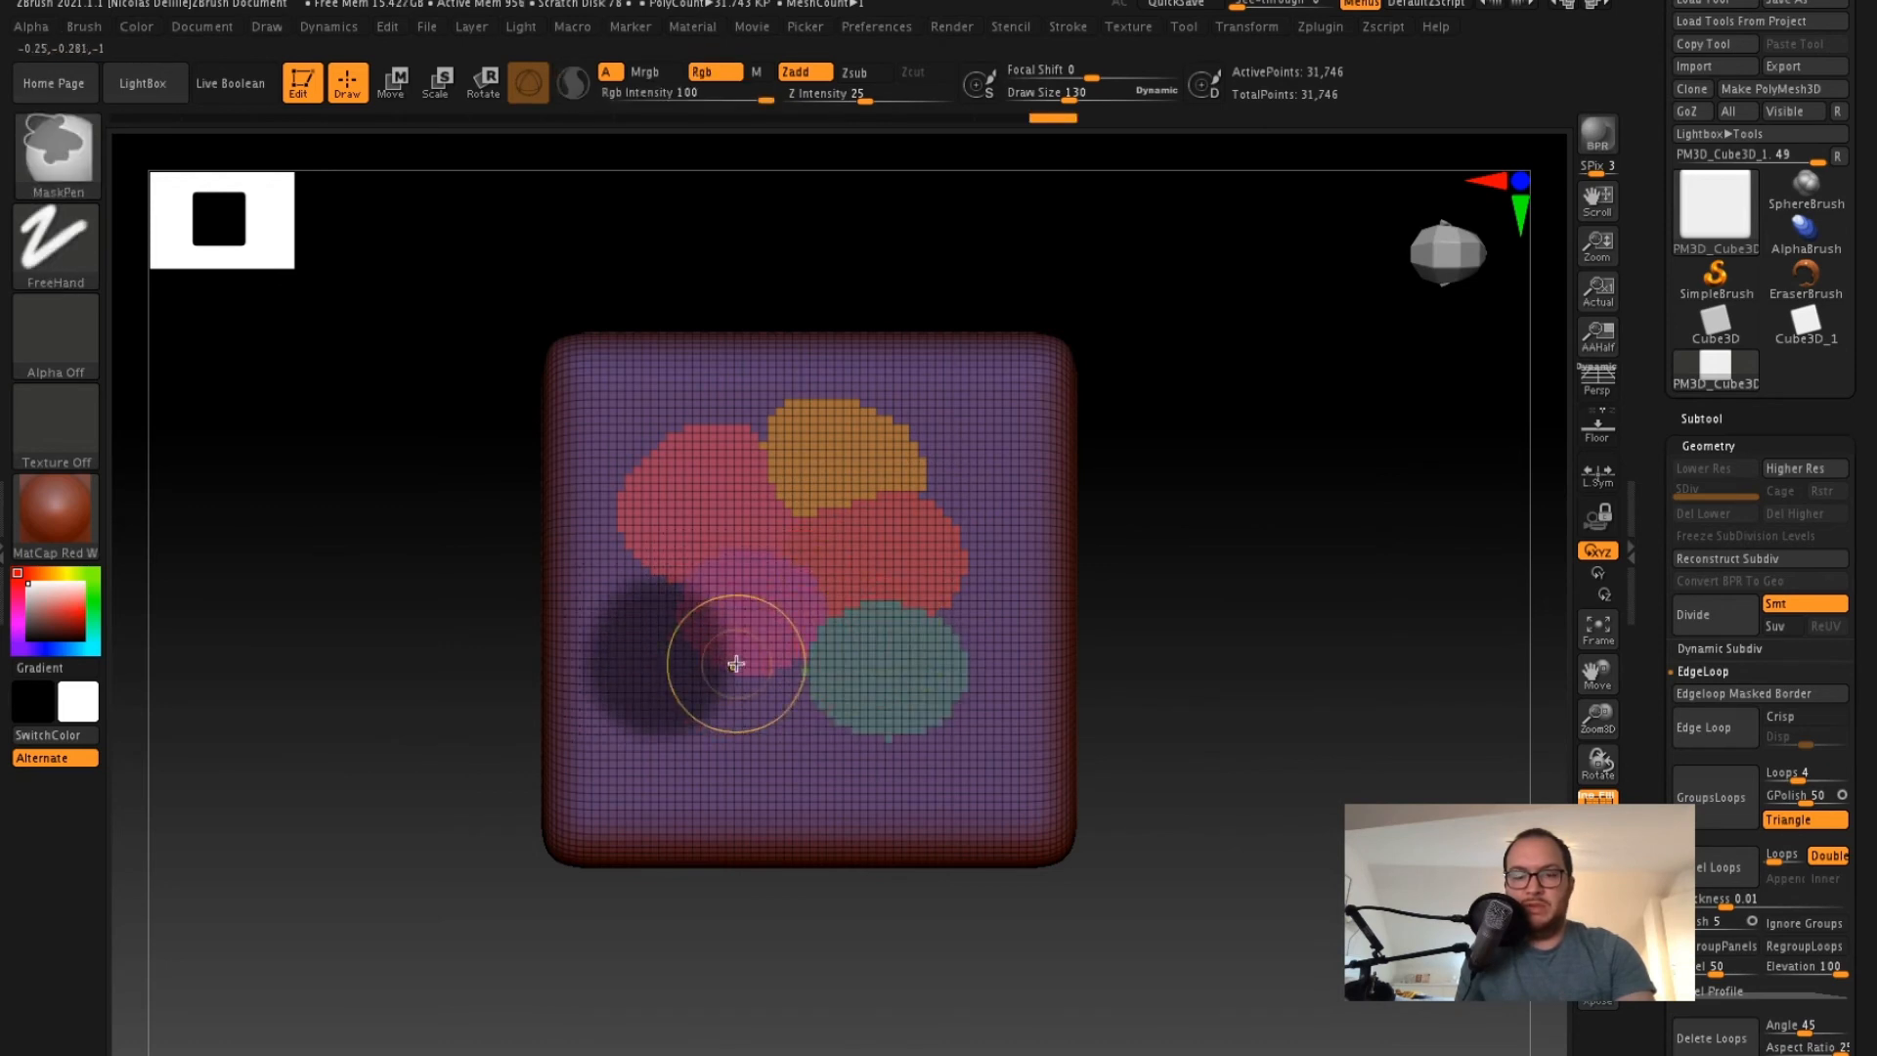
key(ctrl+w)
ctrl+drag(733, 713, 754, 679)
key(ctrl+w)
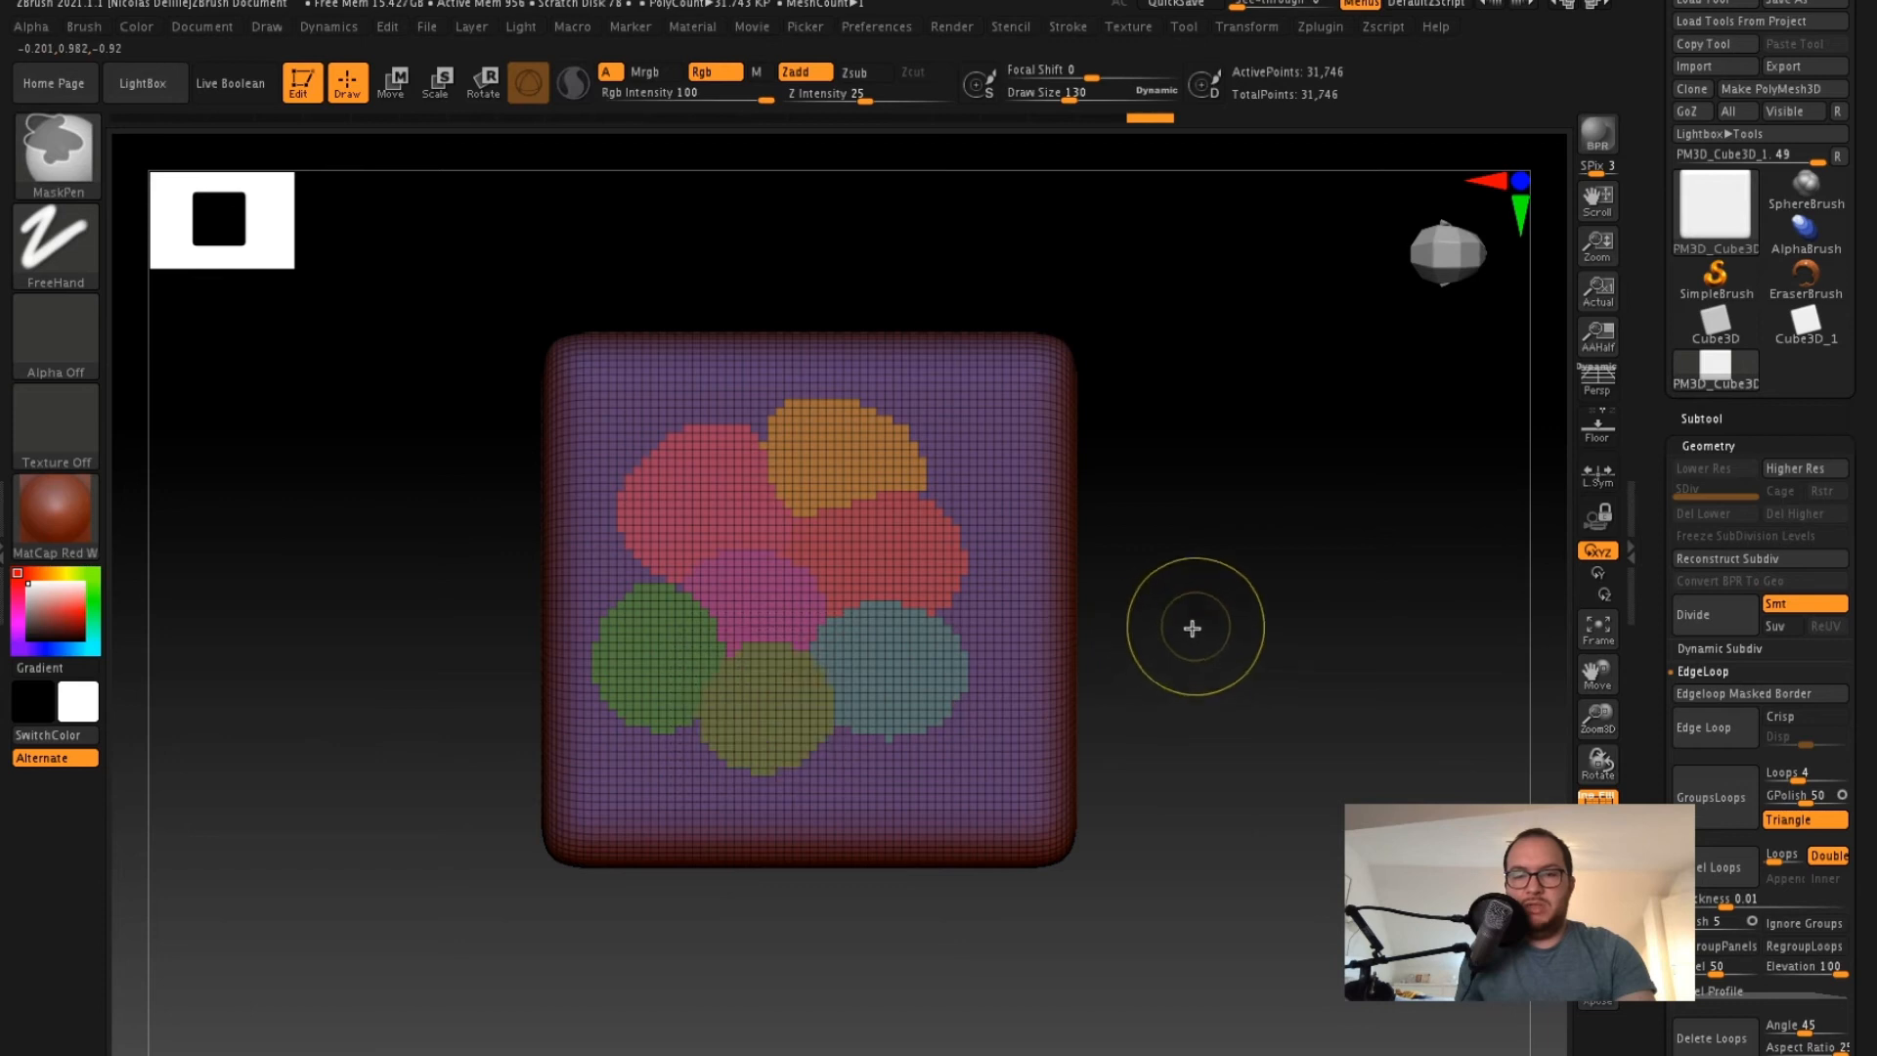
- Try Panel Loops with a thickness of 0.01 on the polygroups, comparing their borders with and without it
alt+drag(1223, 575, 1197, 730)
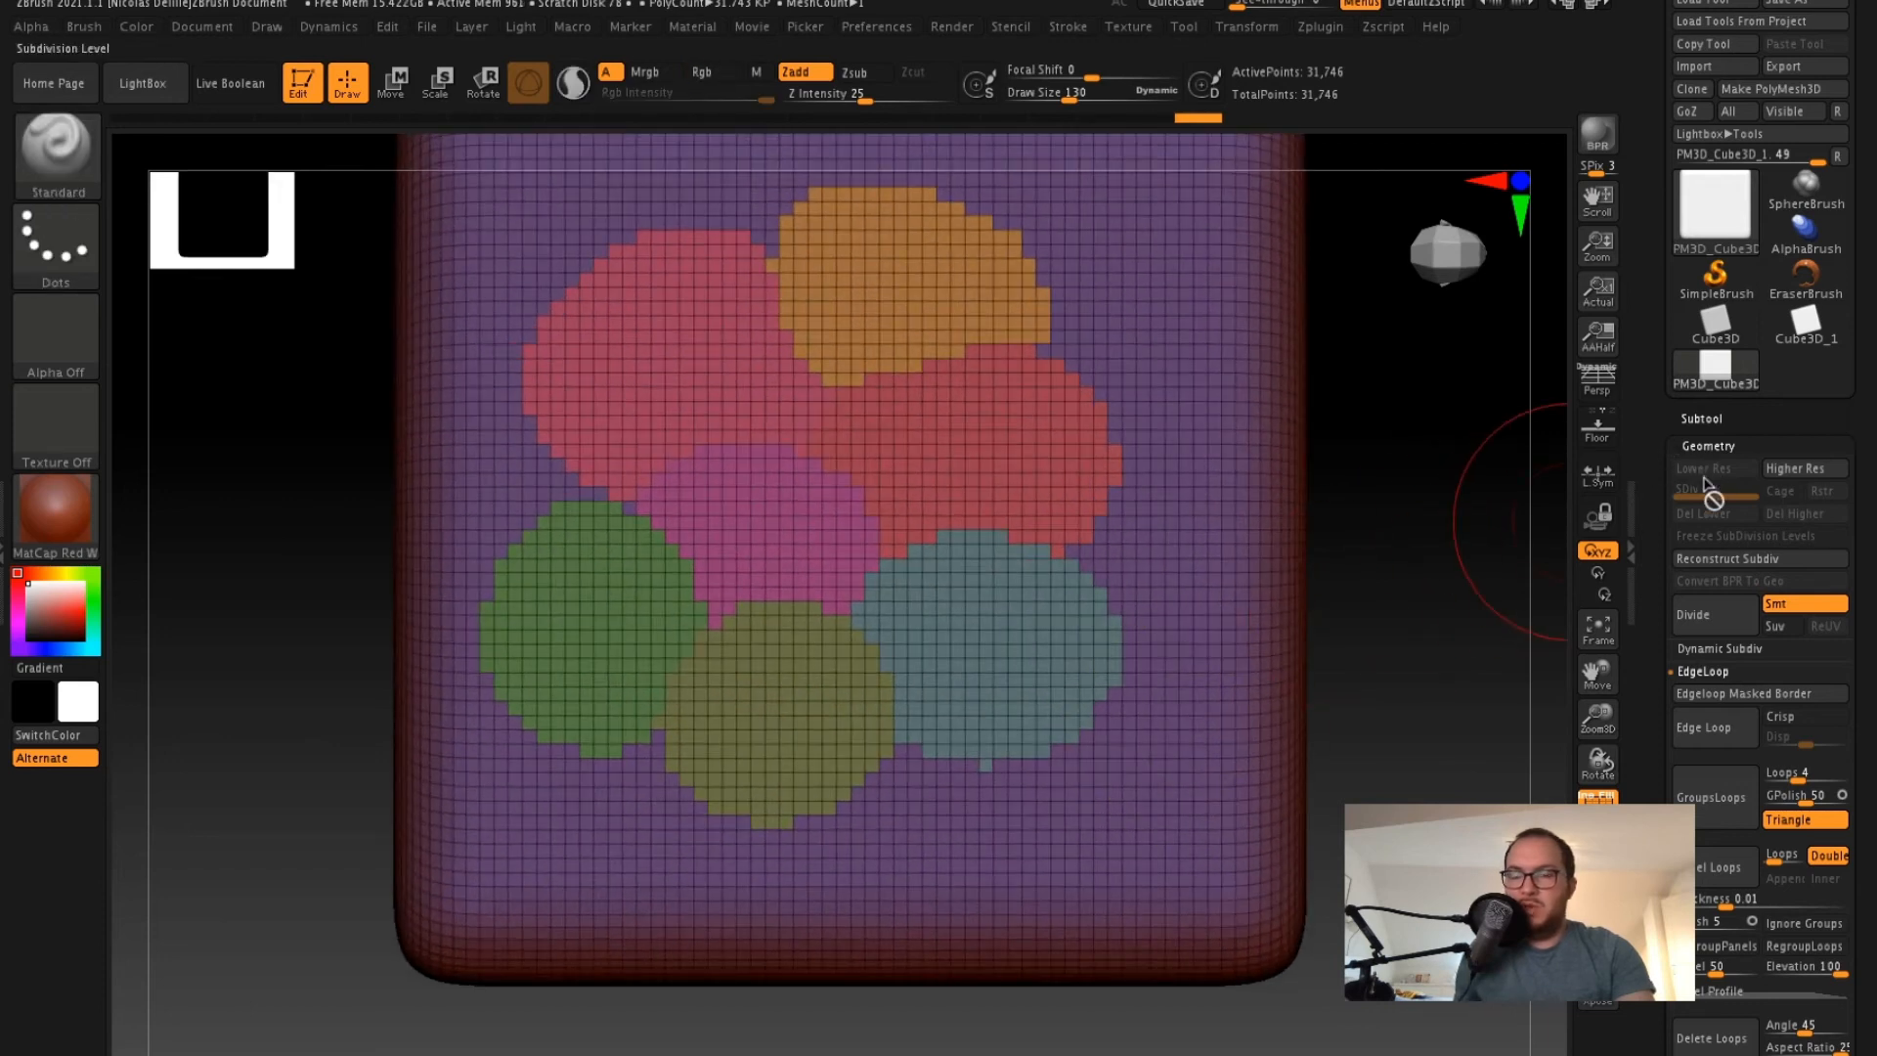
scroll(1672, 685, down, 3)
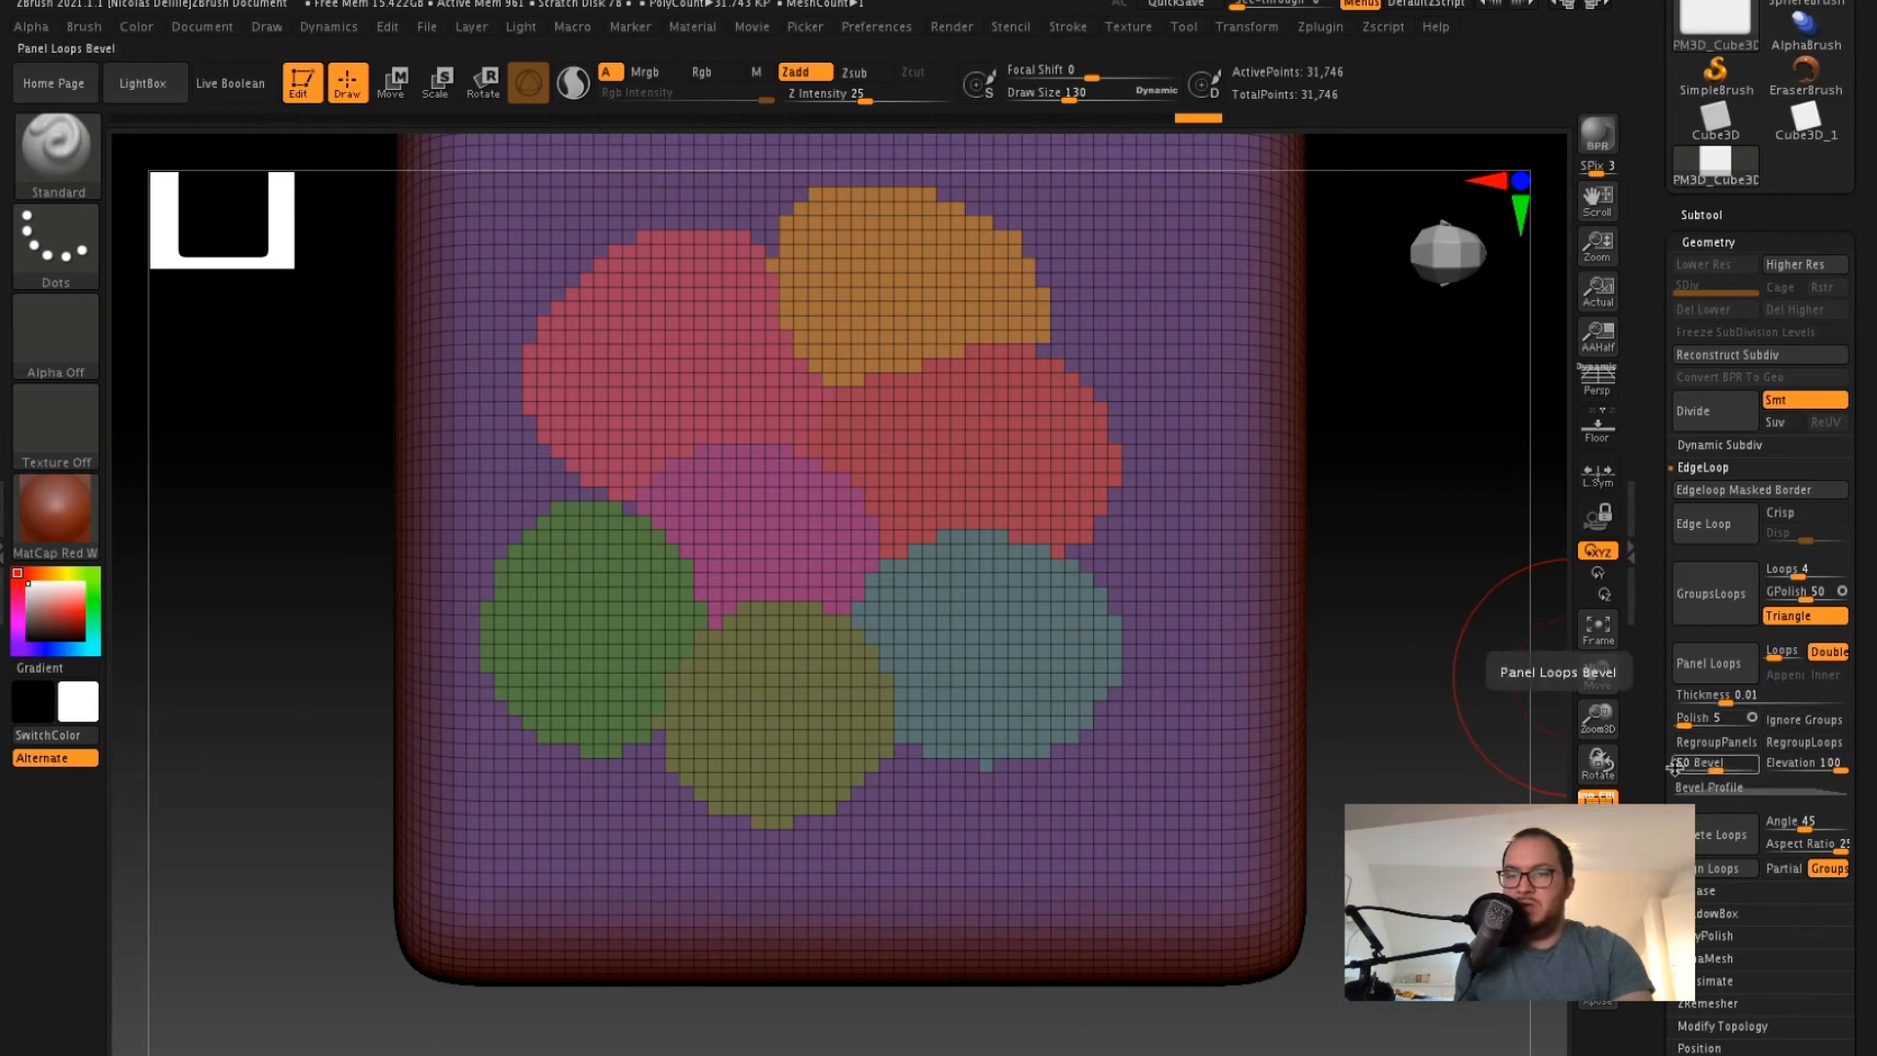
click(1701, 668)
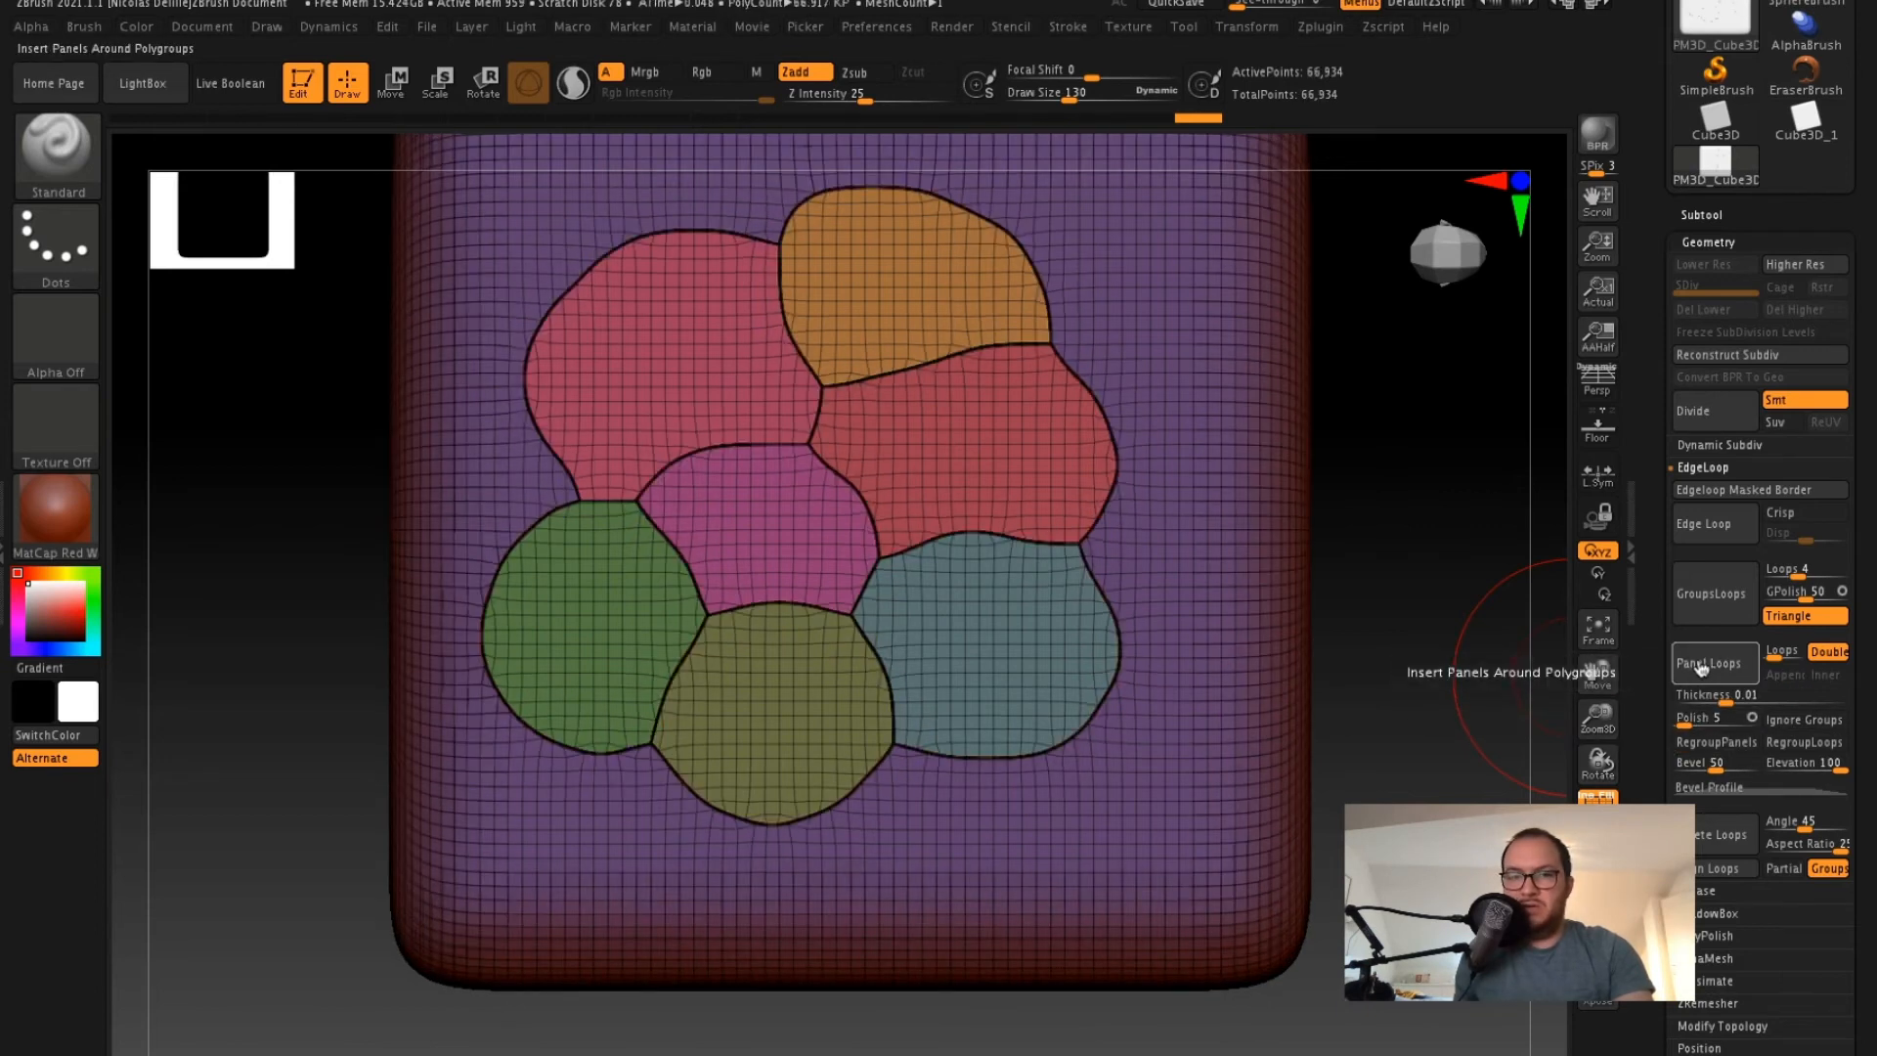
drag(1437, 562, 1383, 758)
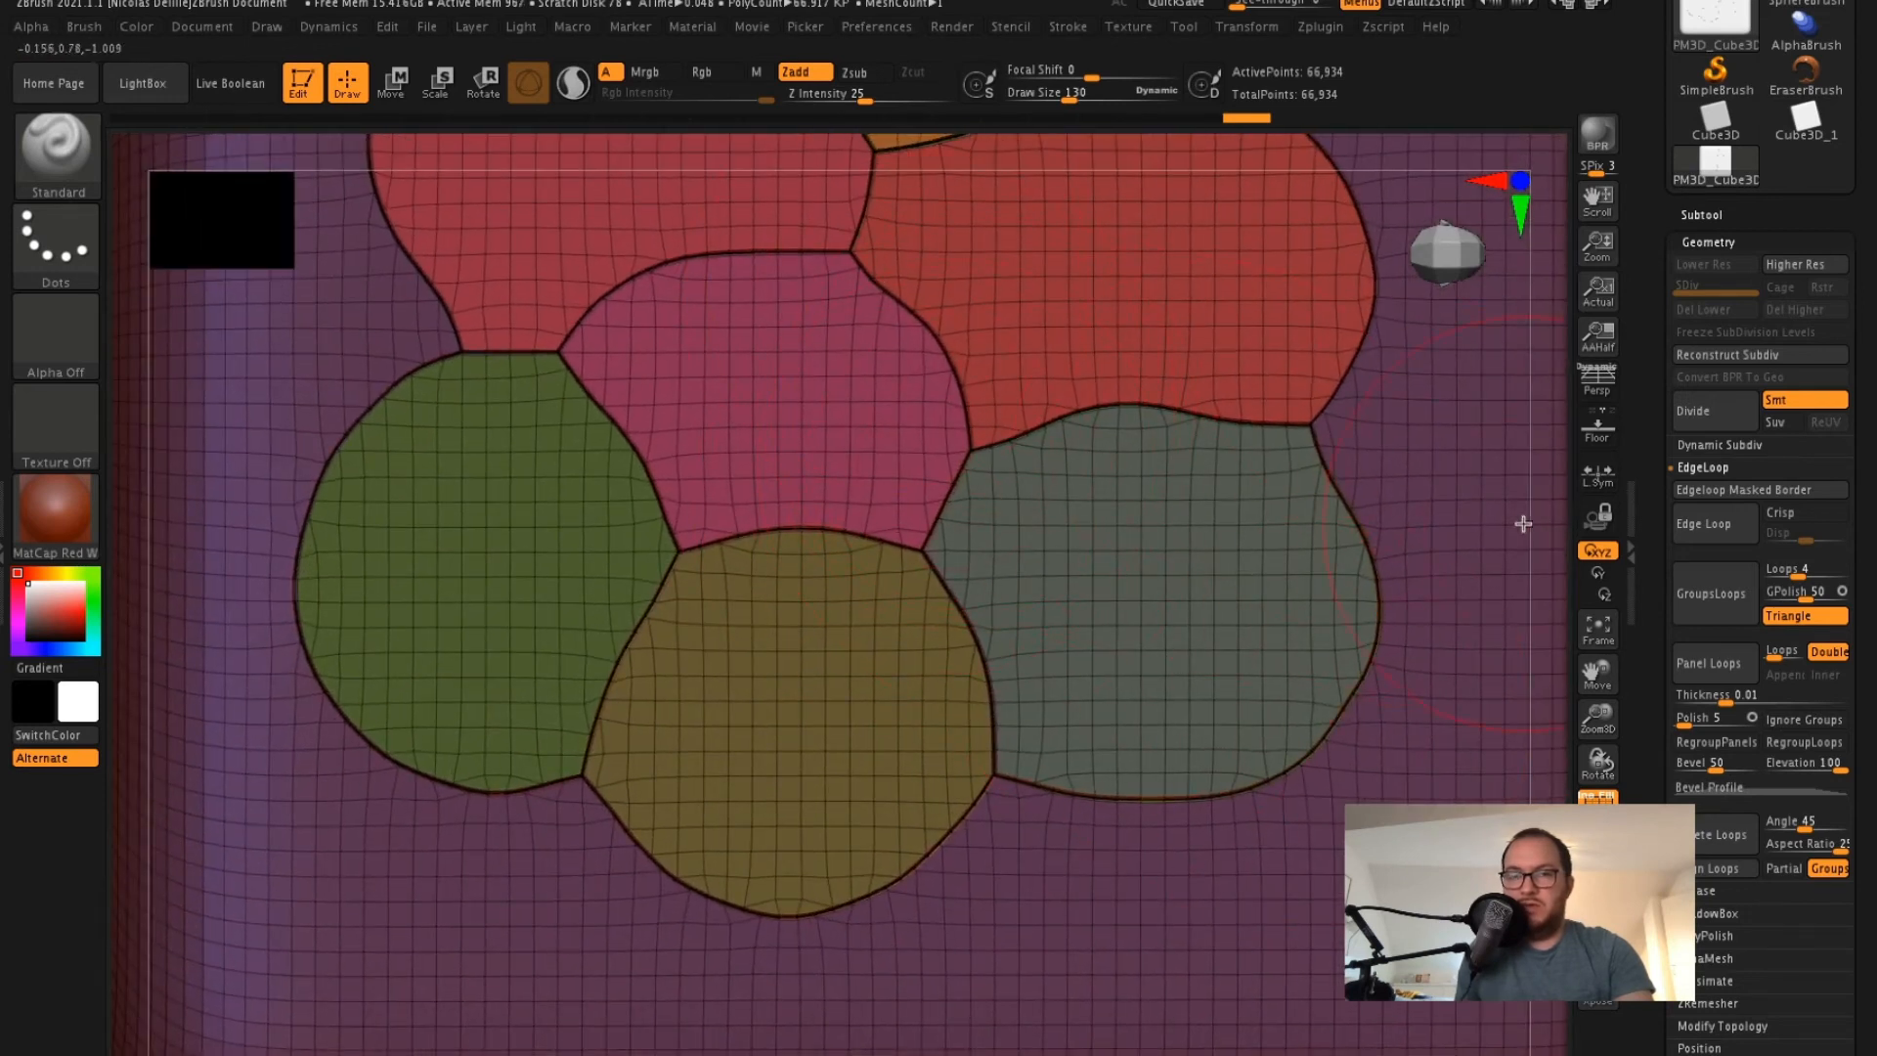
key(ctrl+z)
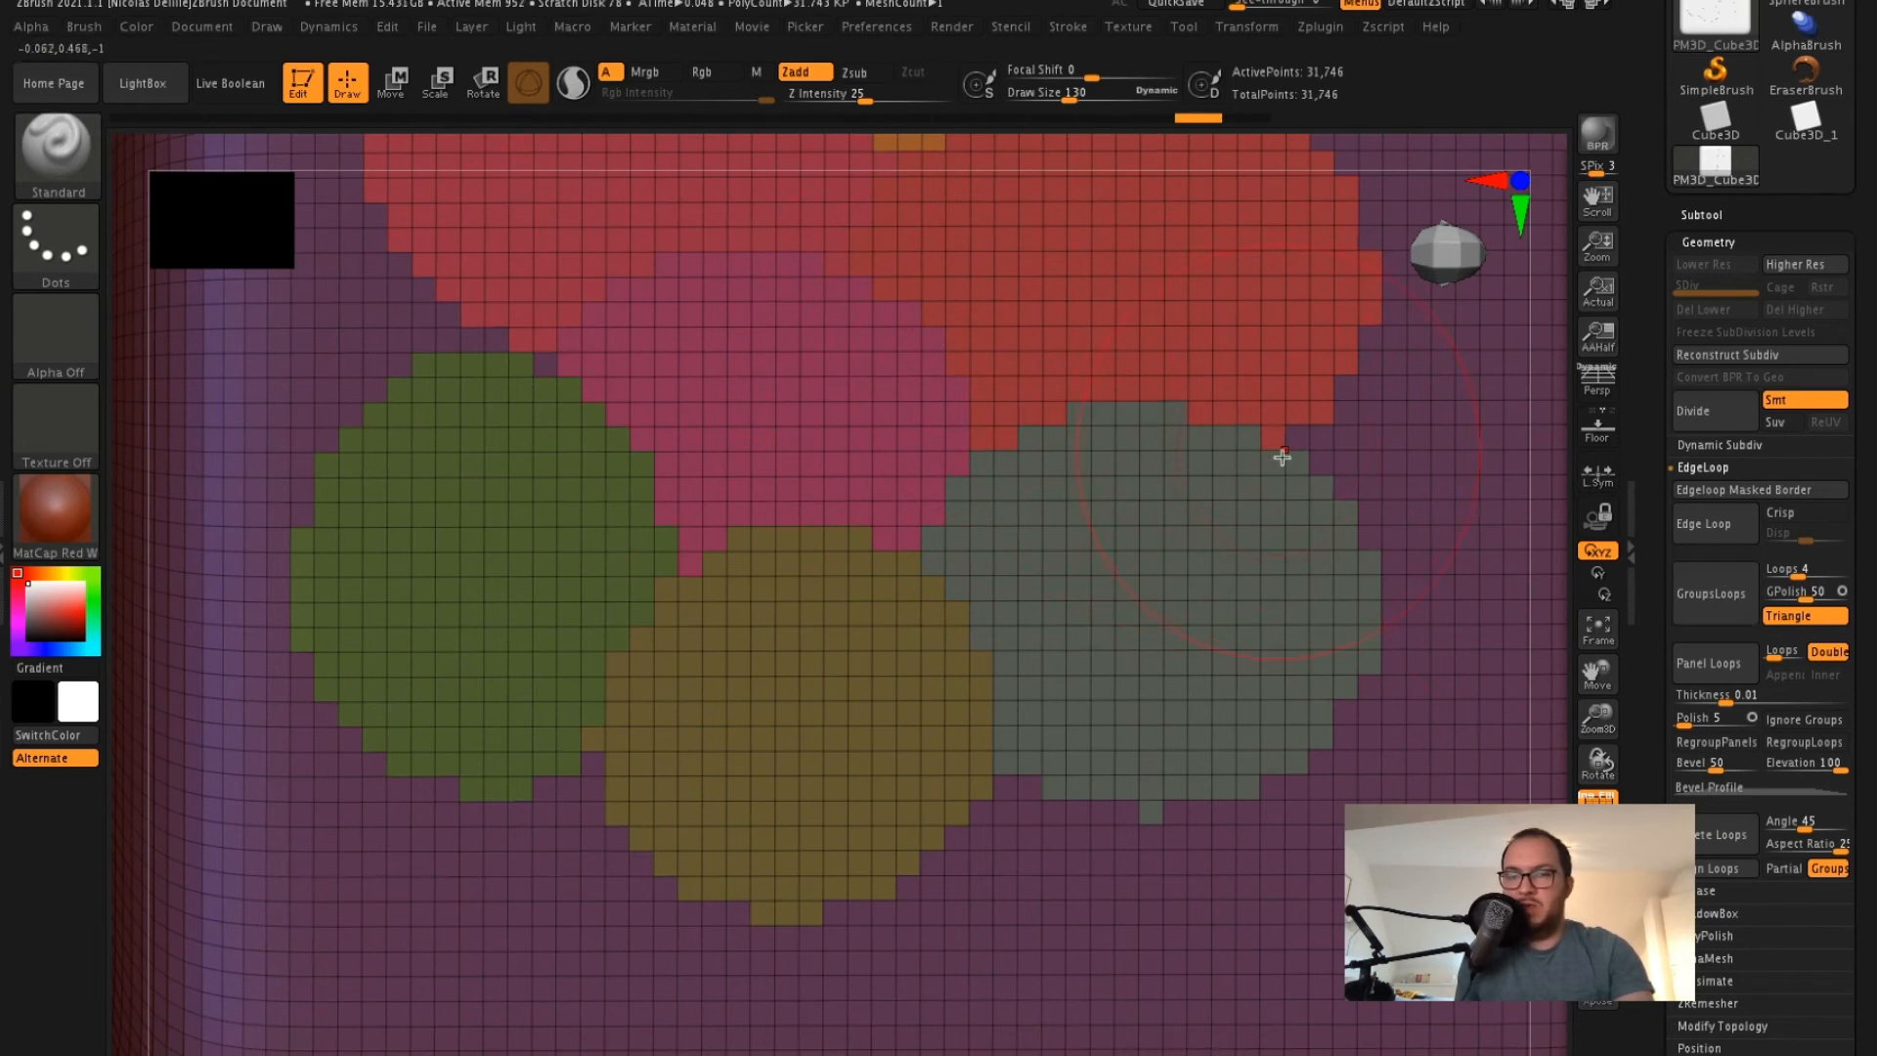
click(1698, 665)
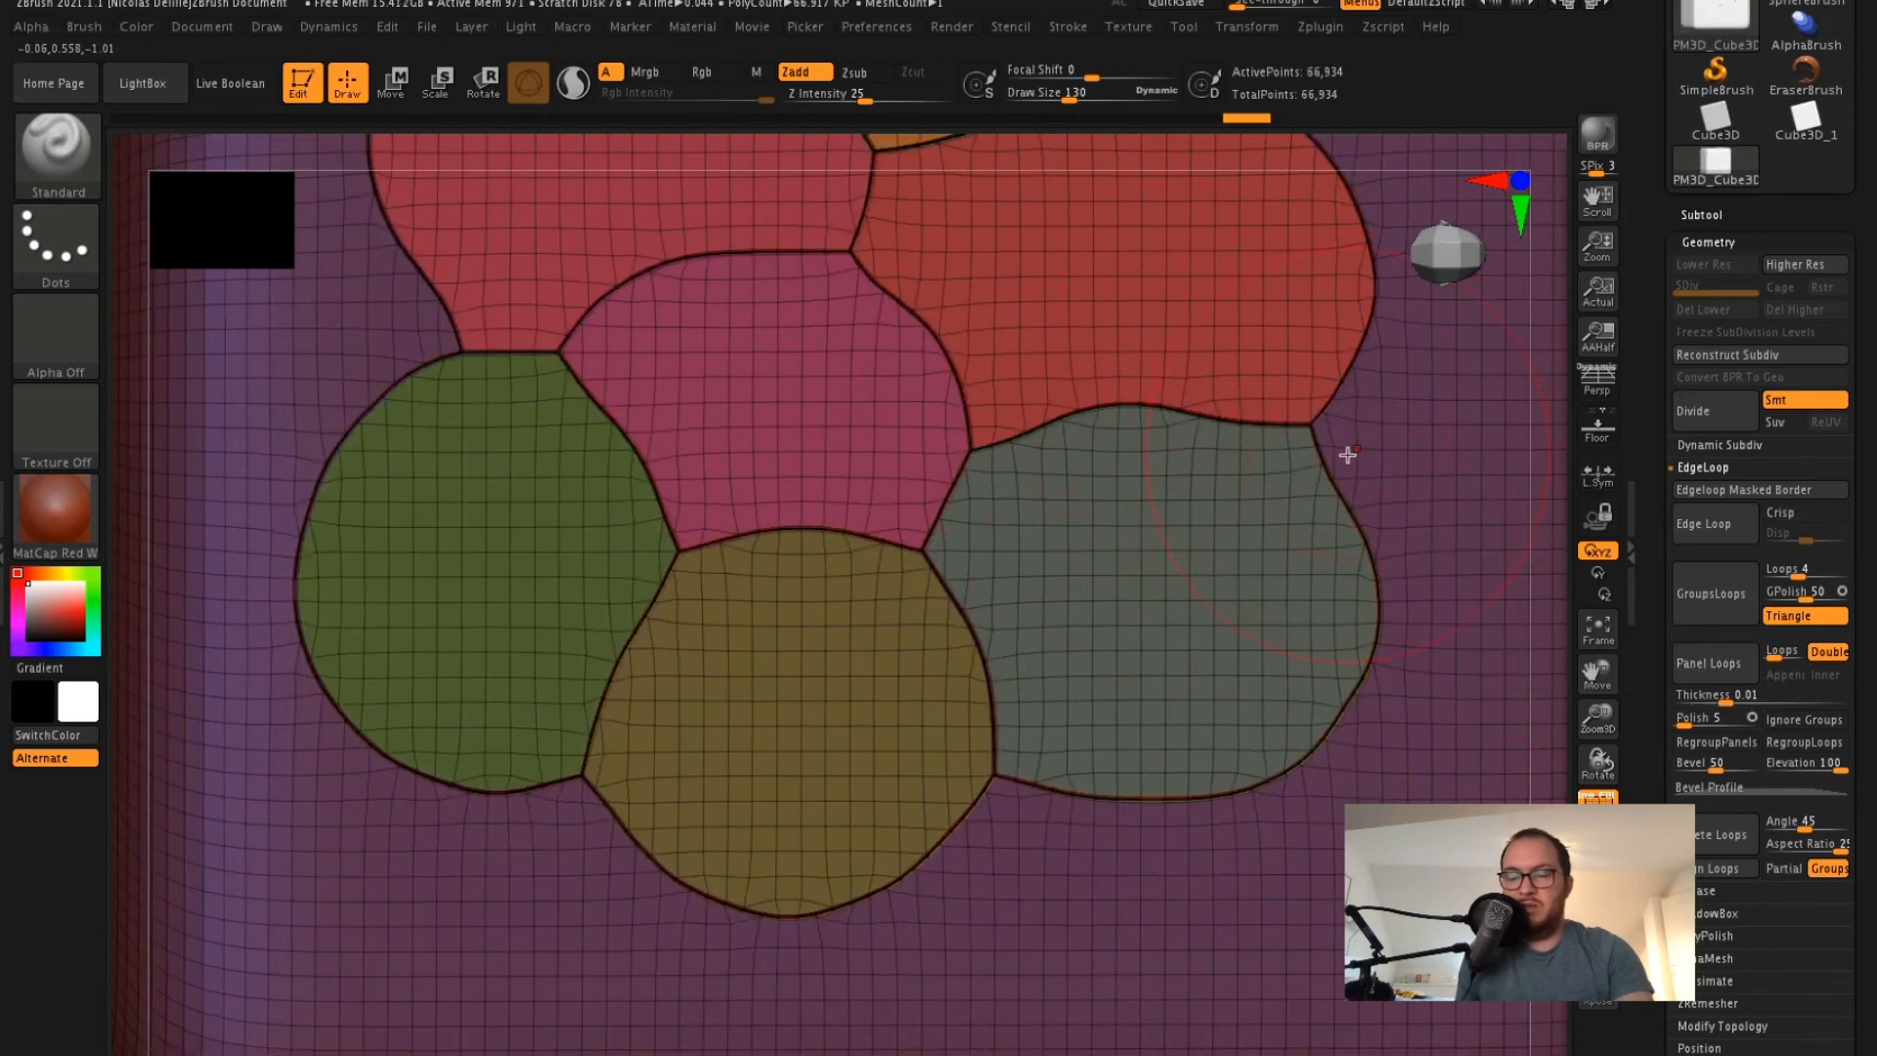
key(ctrl+z)
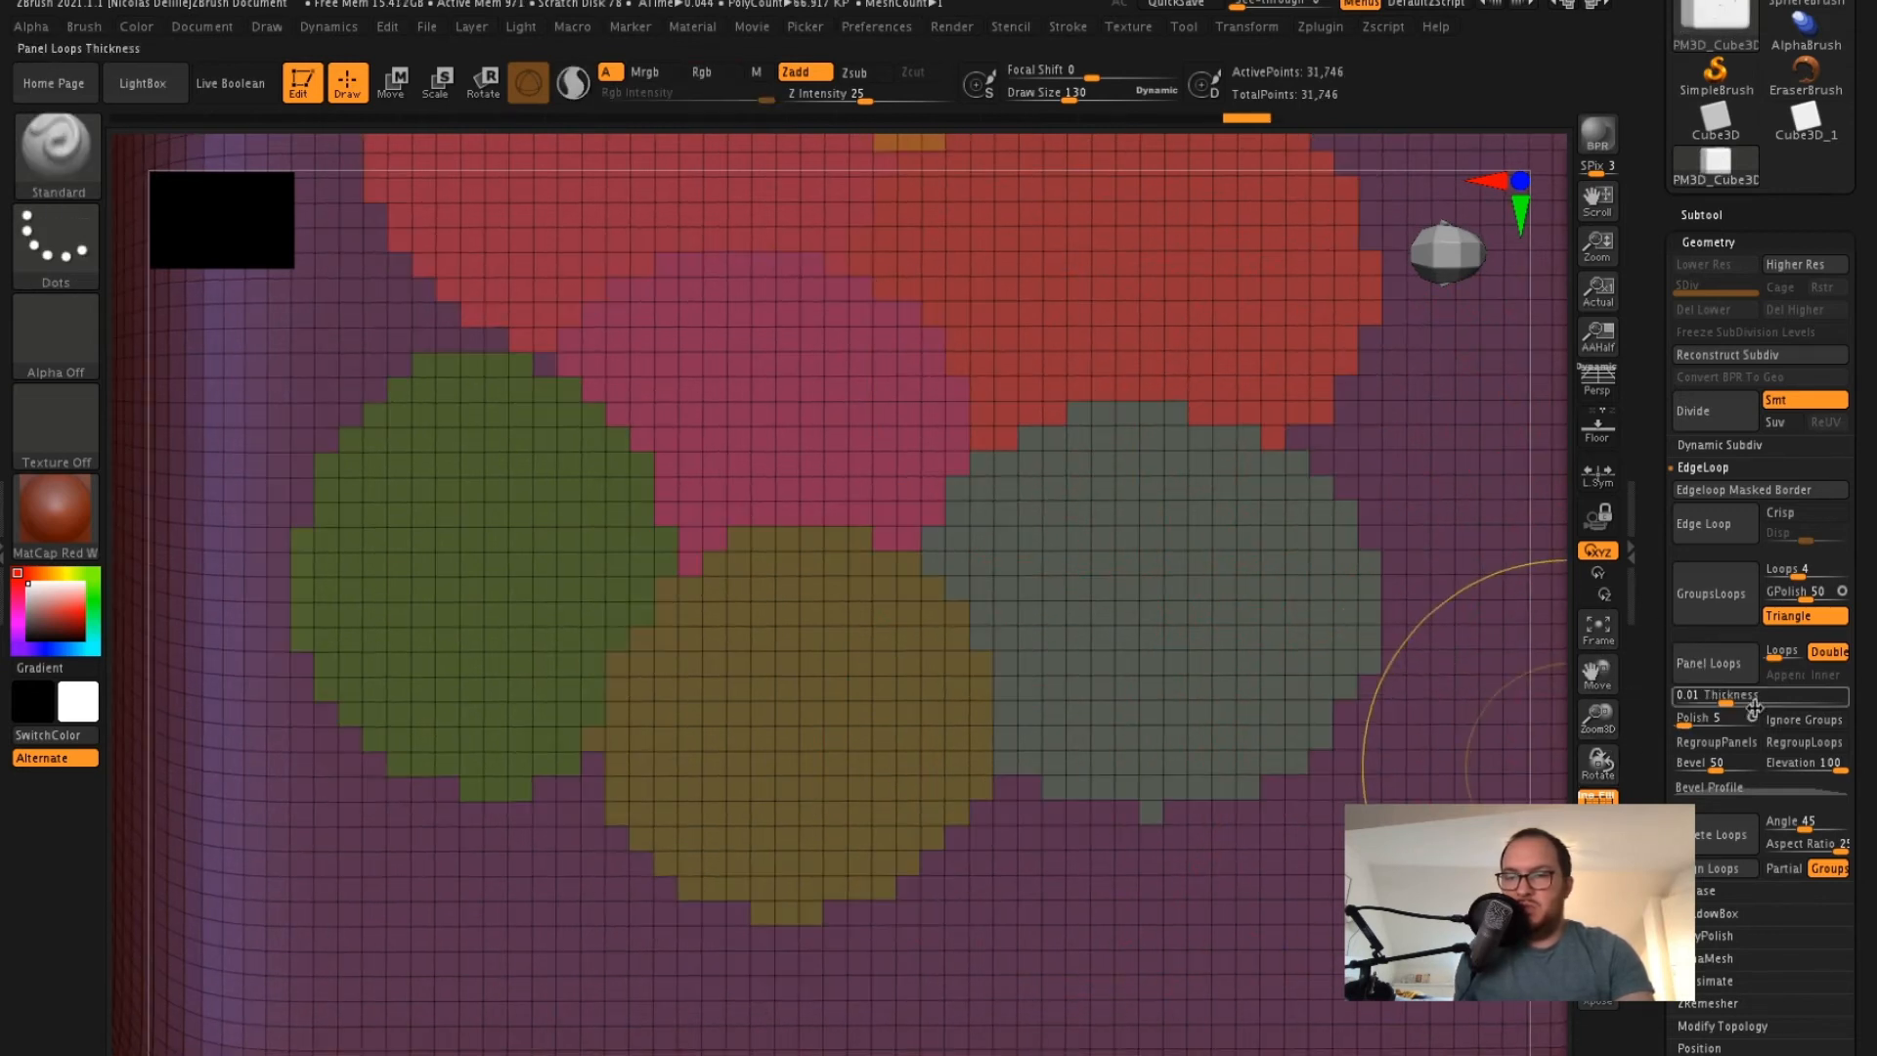
- Set the Panel Loops thickness to 0.06734 and apply Panel Loops to the cube's polygroups
drag(1750, 705, 1749, 704)
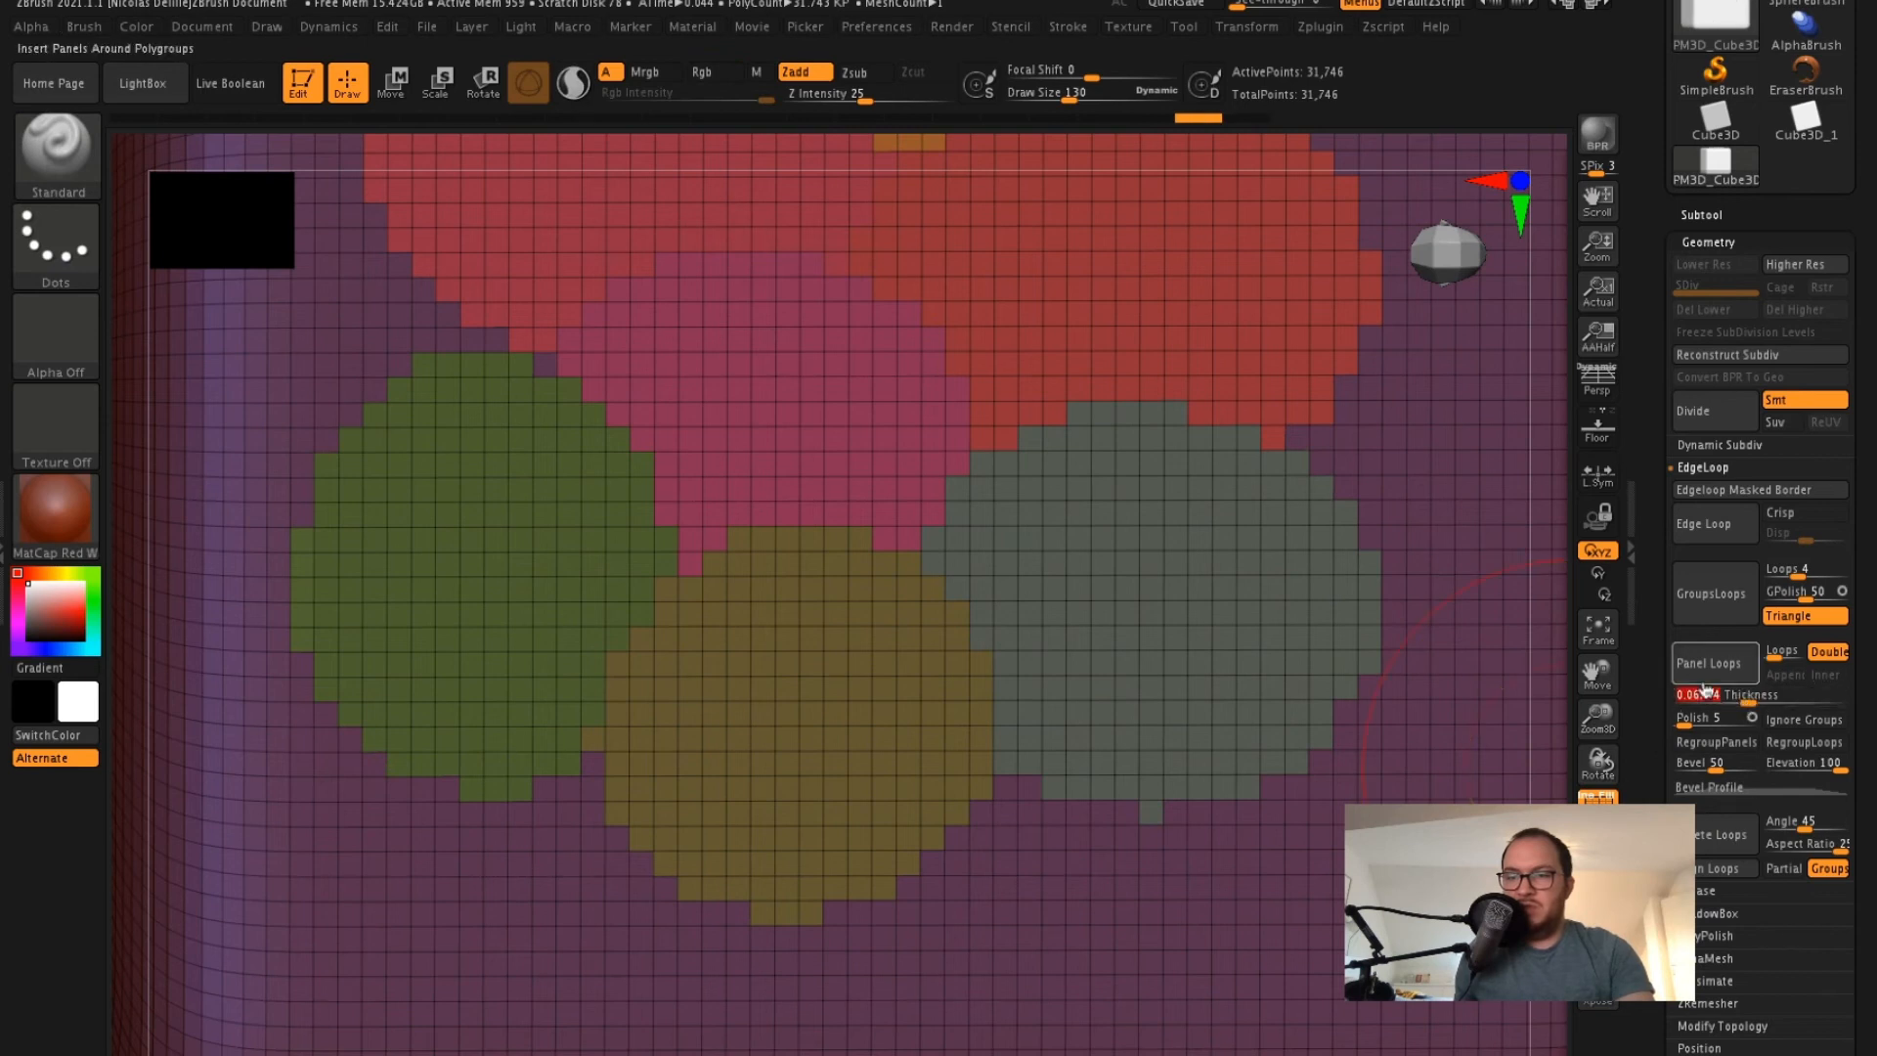
click(1699, 667)
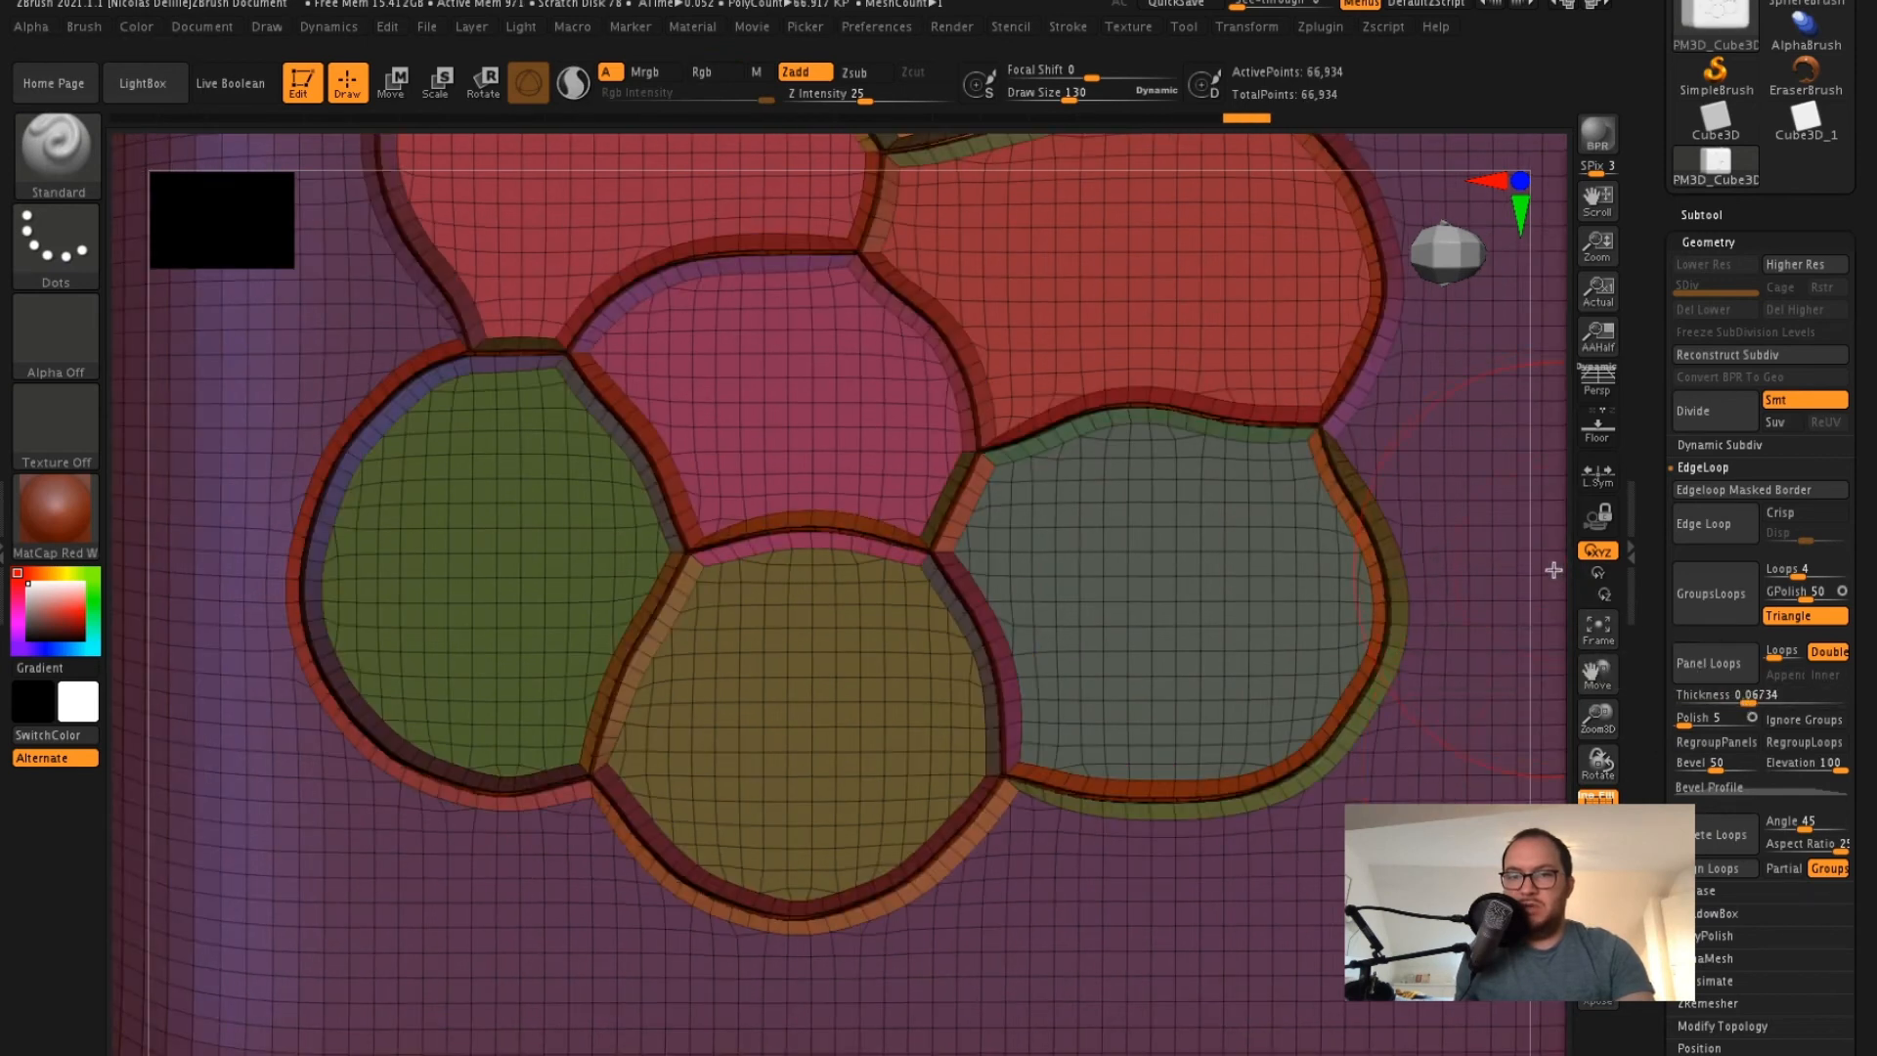
- Undo the applied panels and run Panel Loops again with RegroupPanels enabled
alt+drag(1550, 568, 1376, 607)
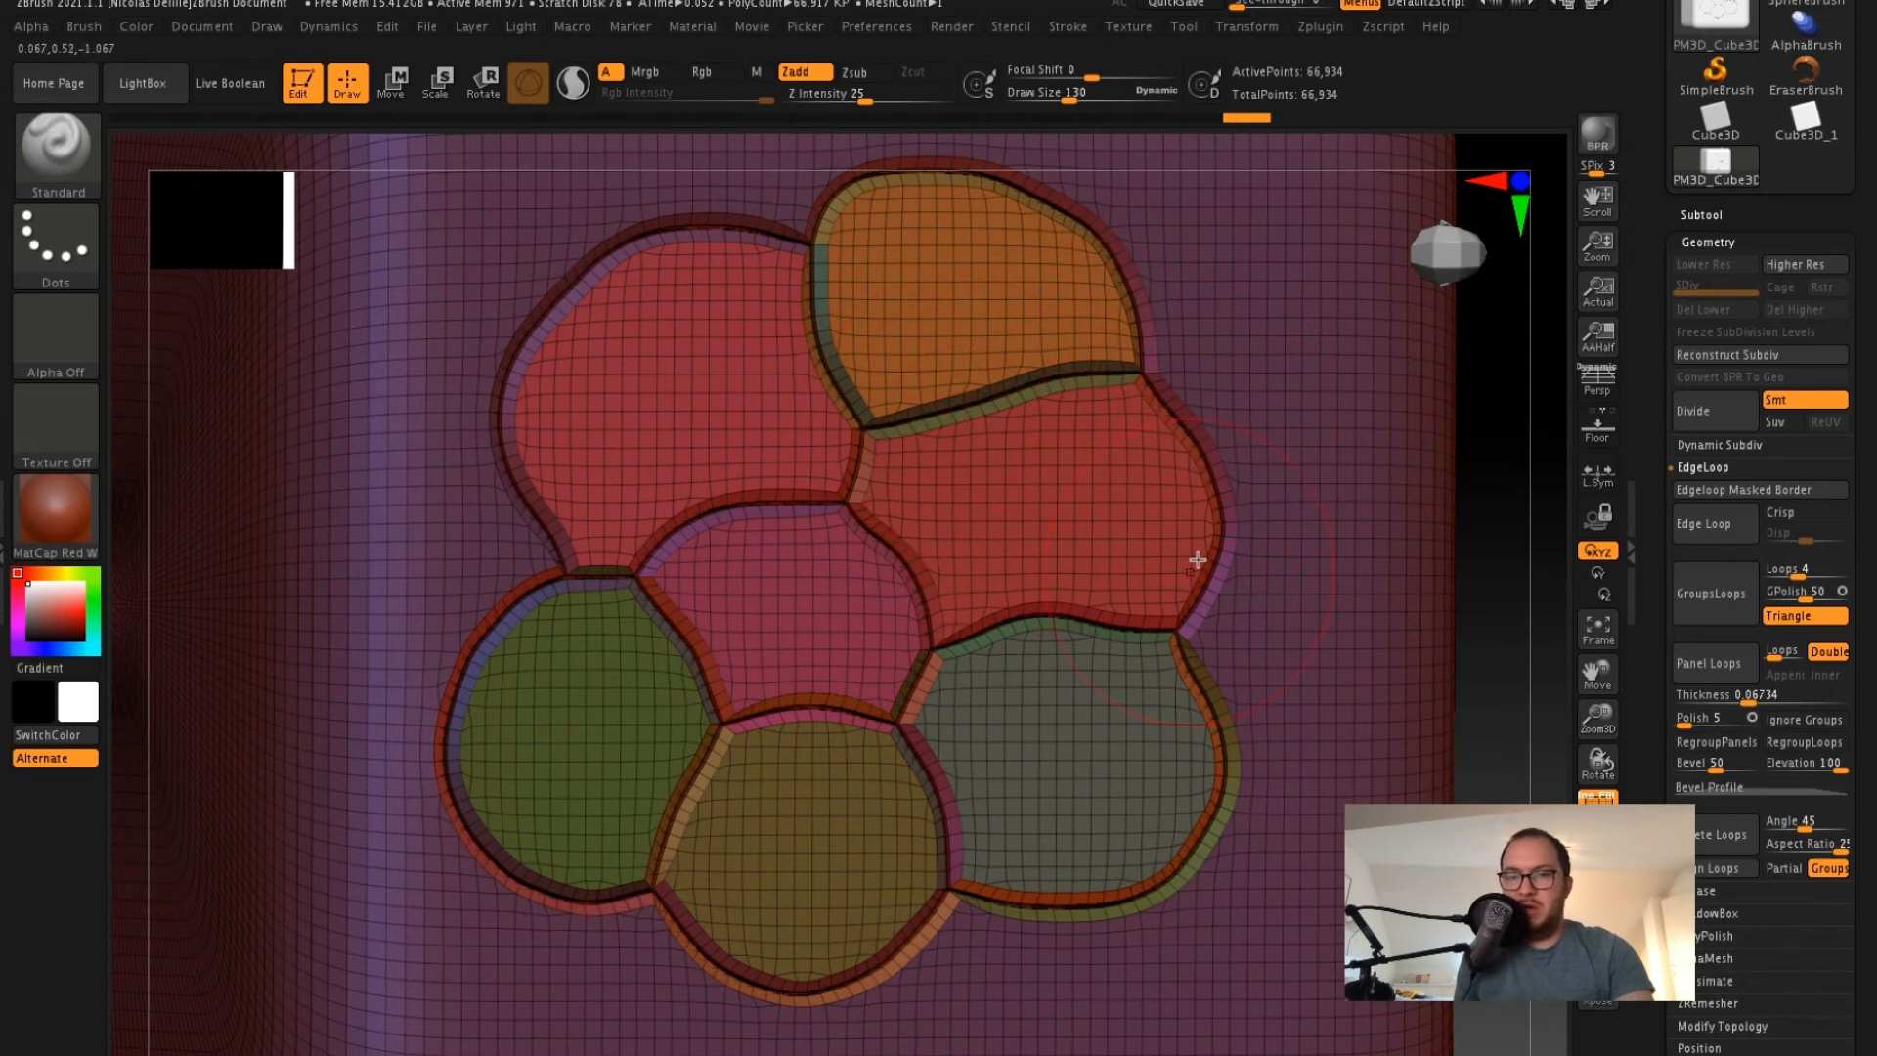
mouse_move(1538, 682)
ctrl+right_down()
mouse_move(1503, 653)
mouse_move(1496, 682)
ctrl+right_up()
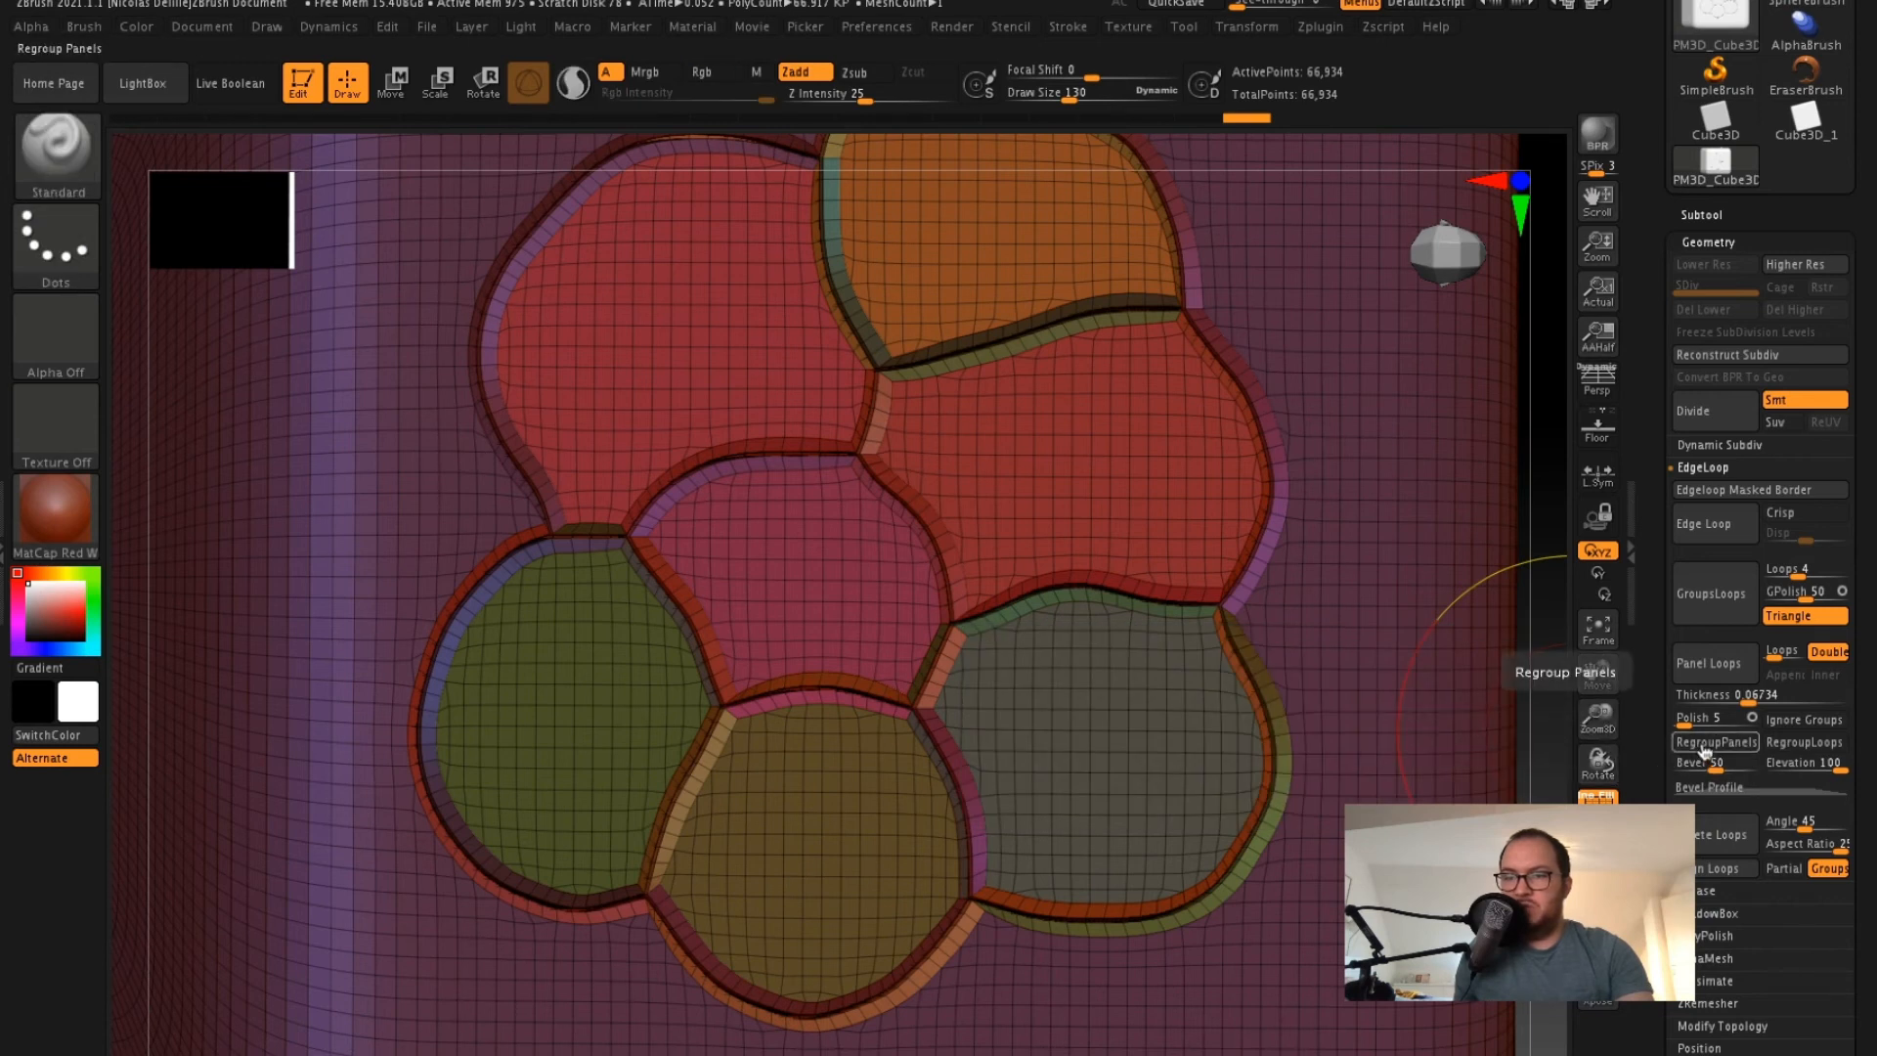
click(1702, 745)
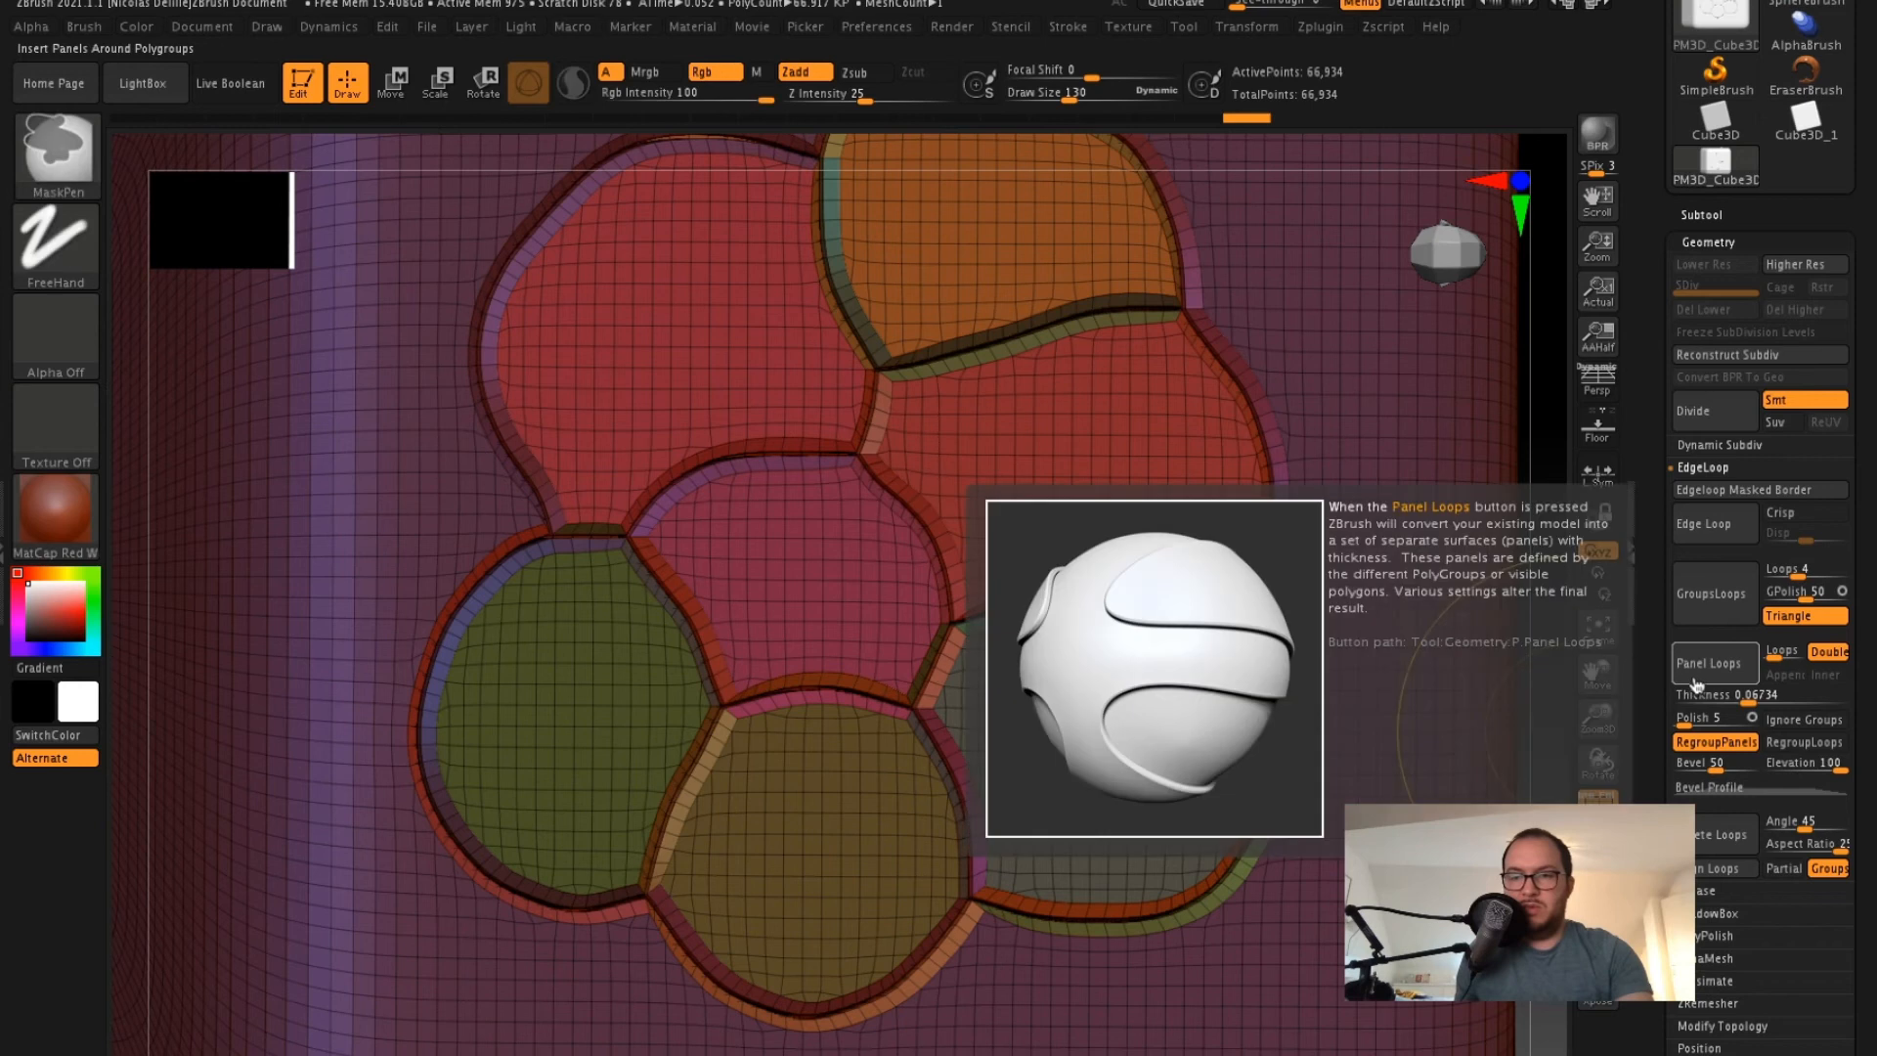
key(ctrl+z)
click(1705, 675)
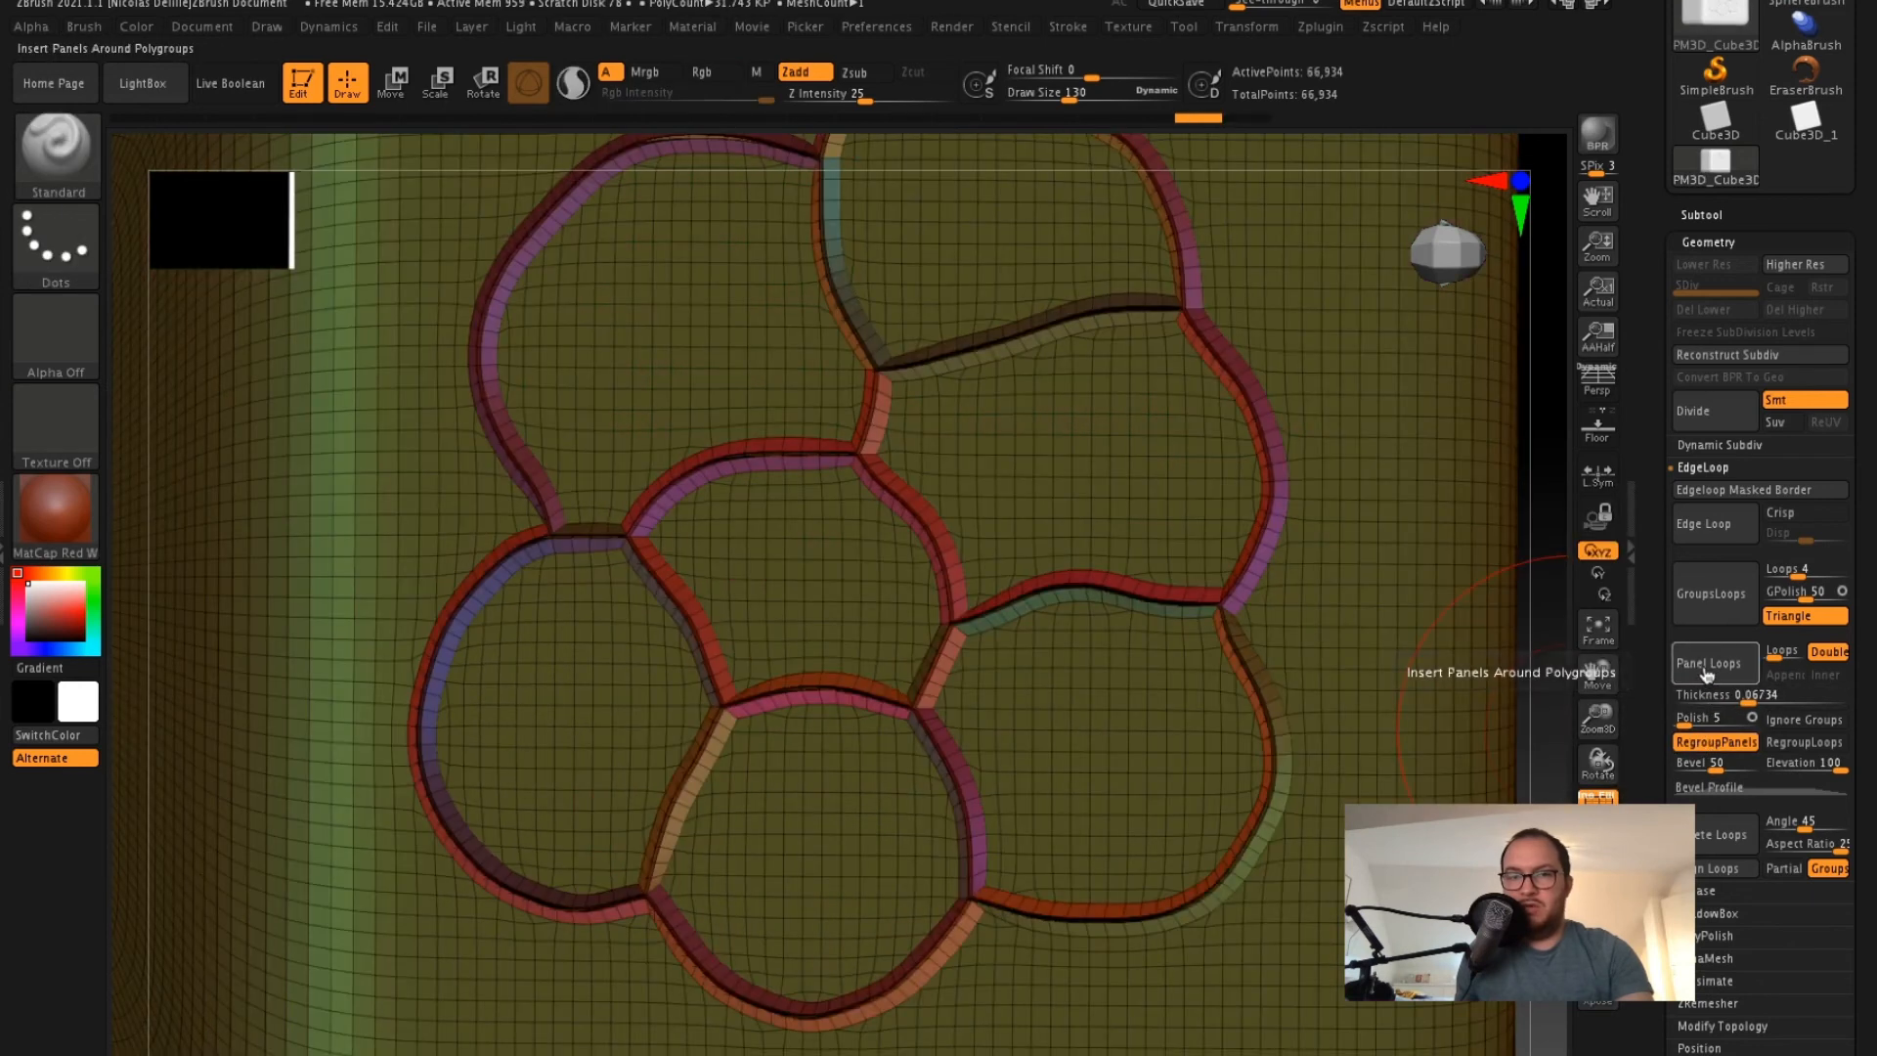
- Isolate the regrouped panels' shared polygroup to check it, and restore the whole cube's visibility
drag(1547, 637, 1558, 635)
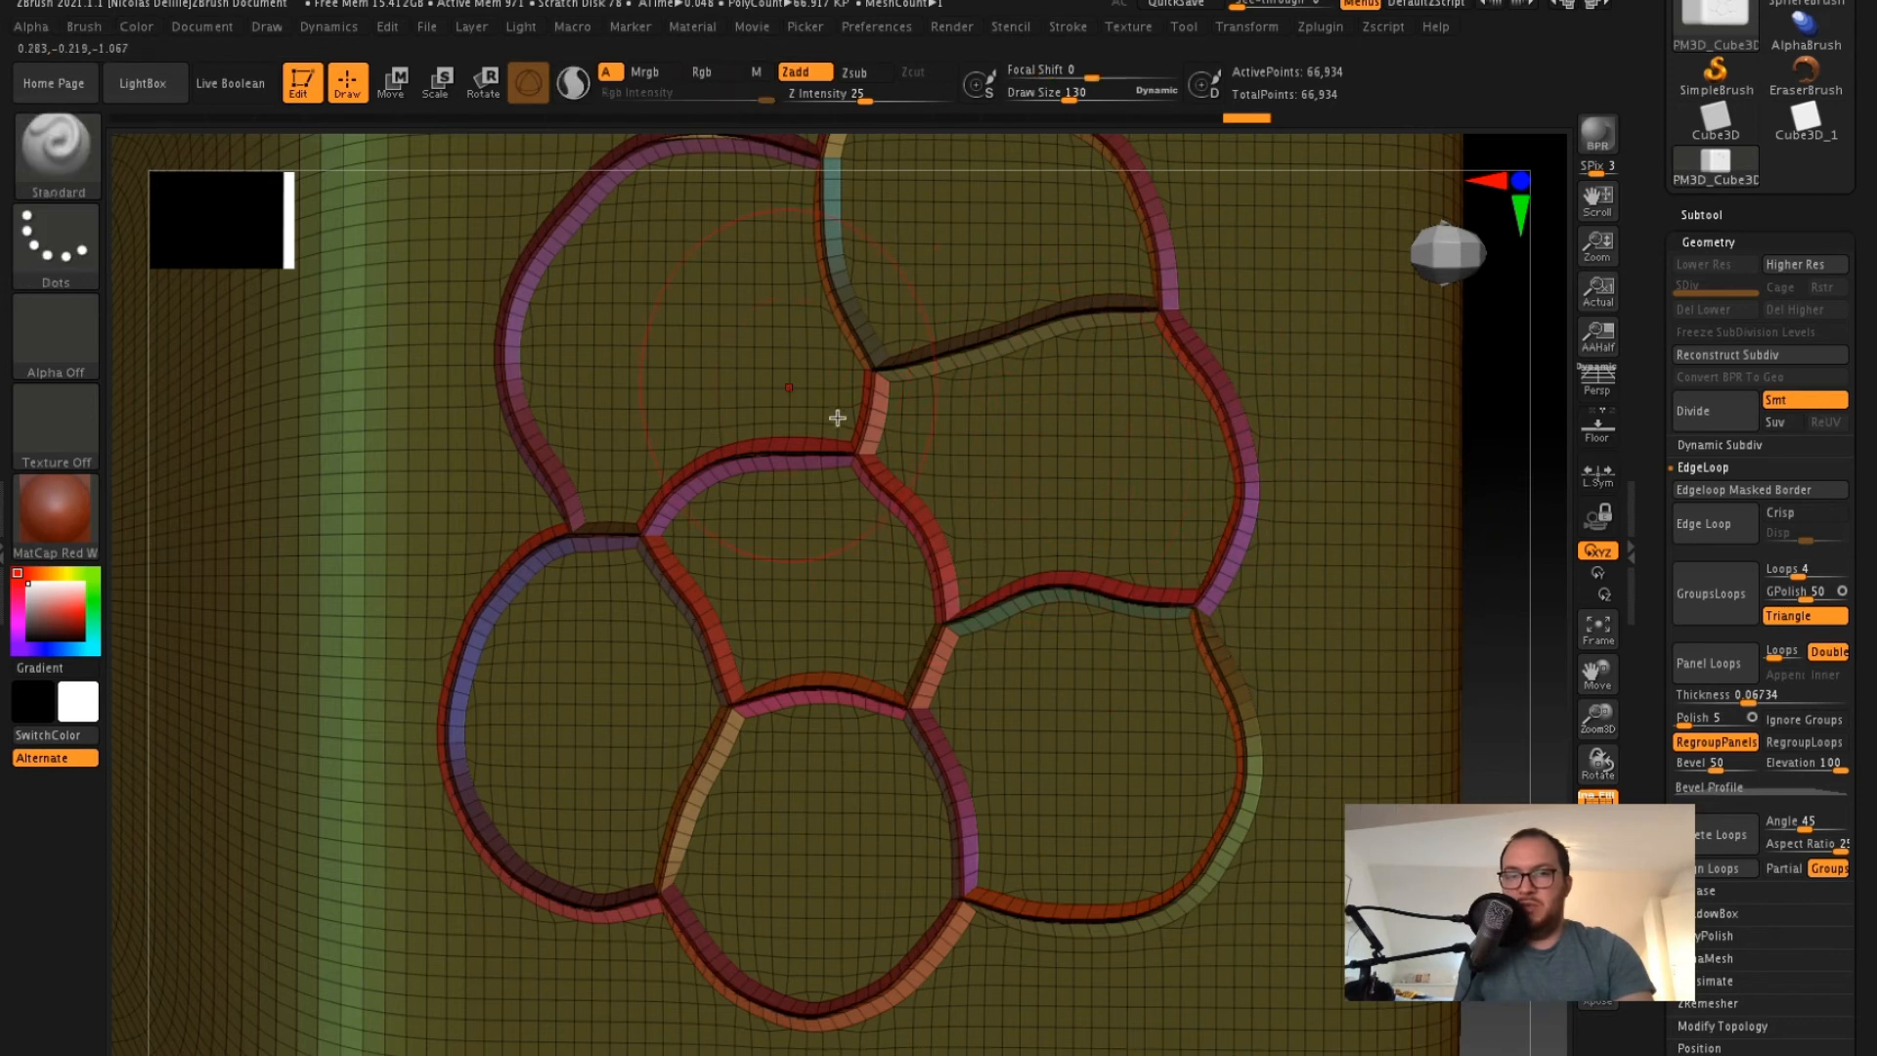
ctrl+shift+click(1159, 499)
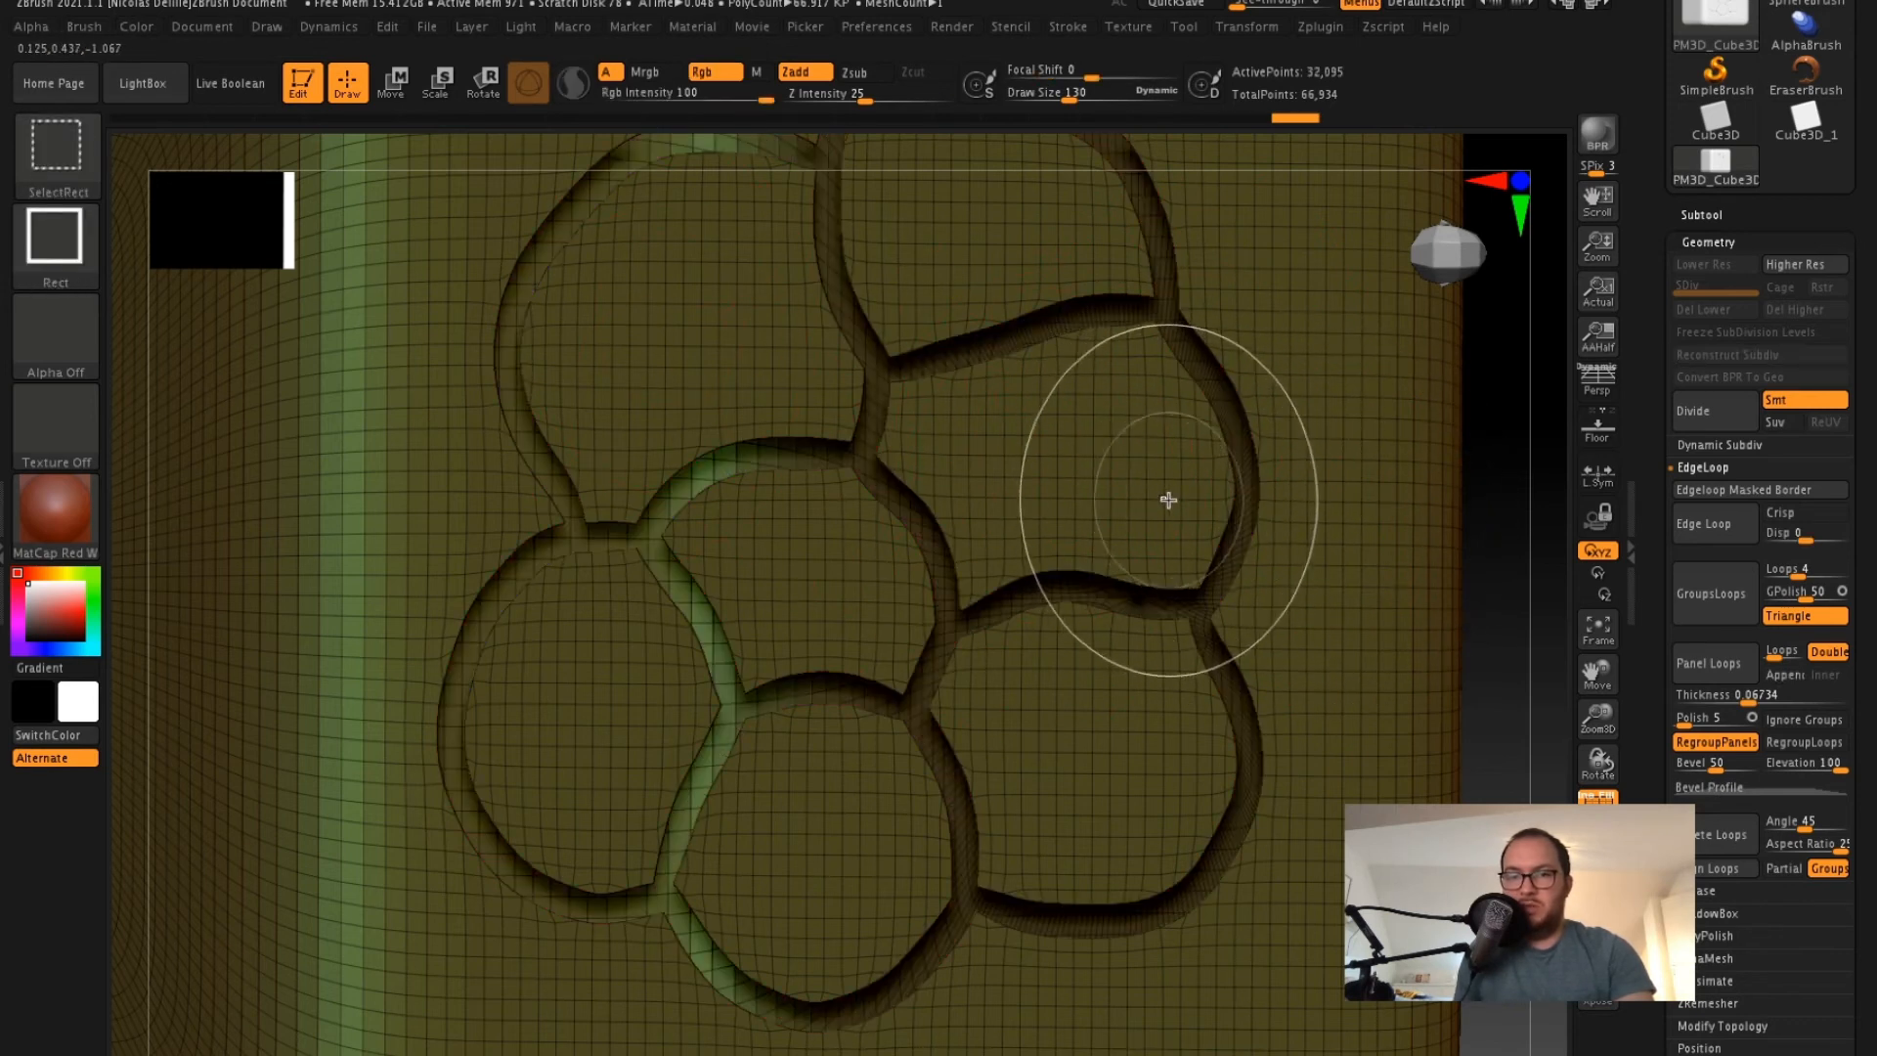
ctrl+shift+click(1411, 627)
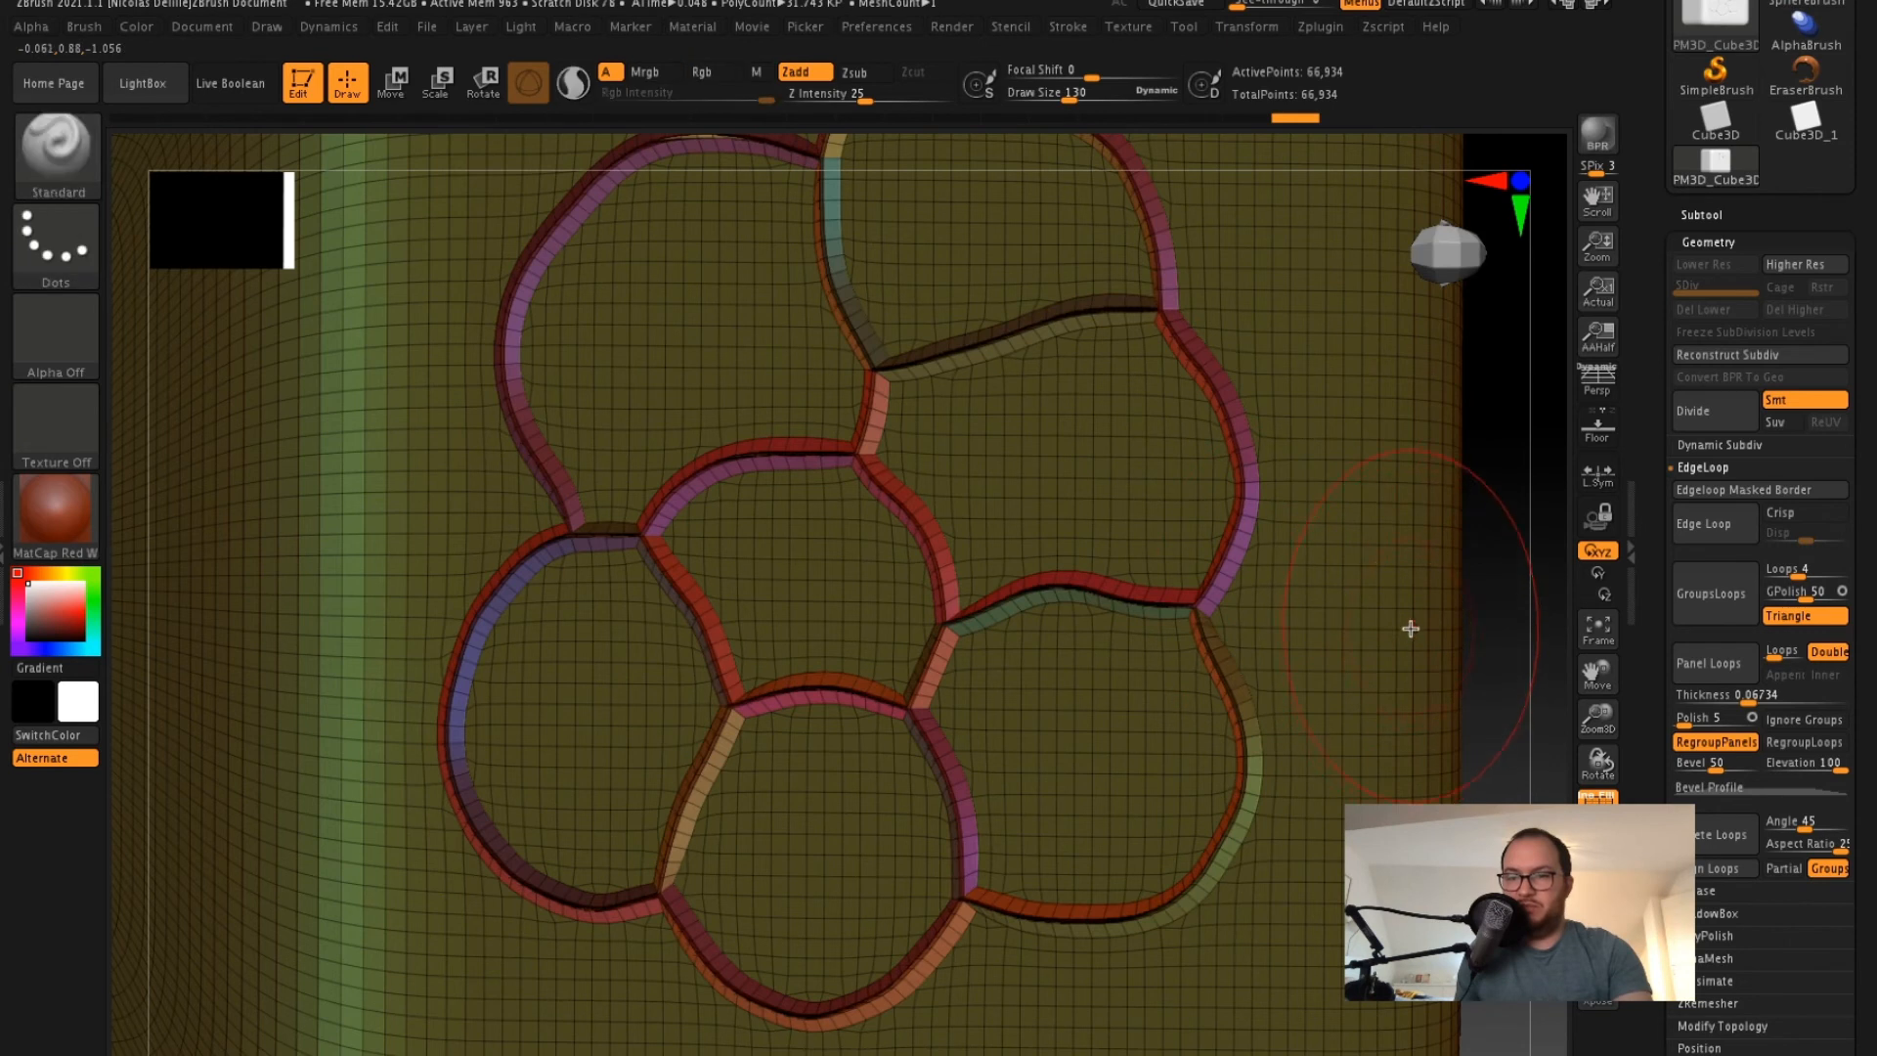
- Undo the Panel Loops and merge the whole cube into a single polygroup
ctrl+shift+click(1507, 647)
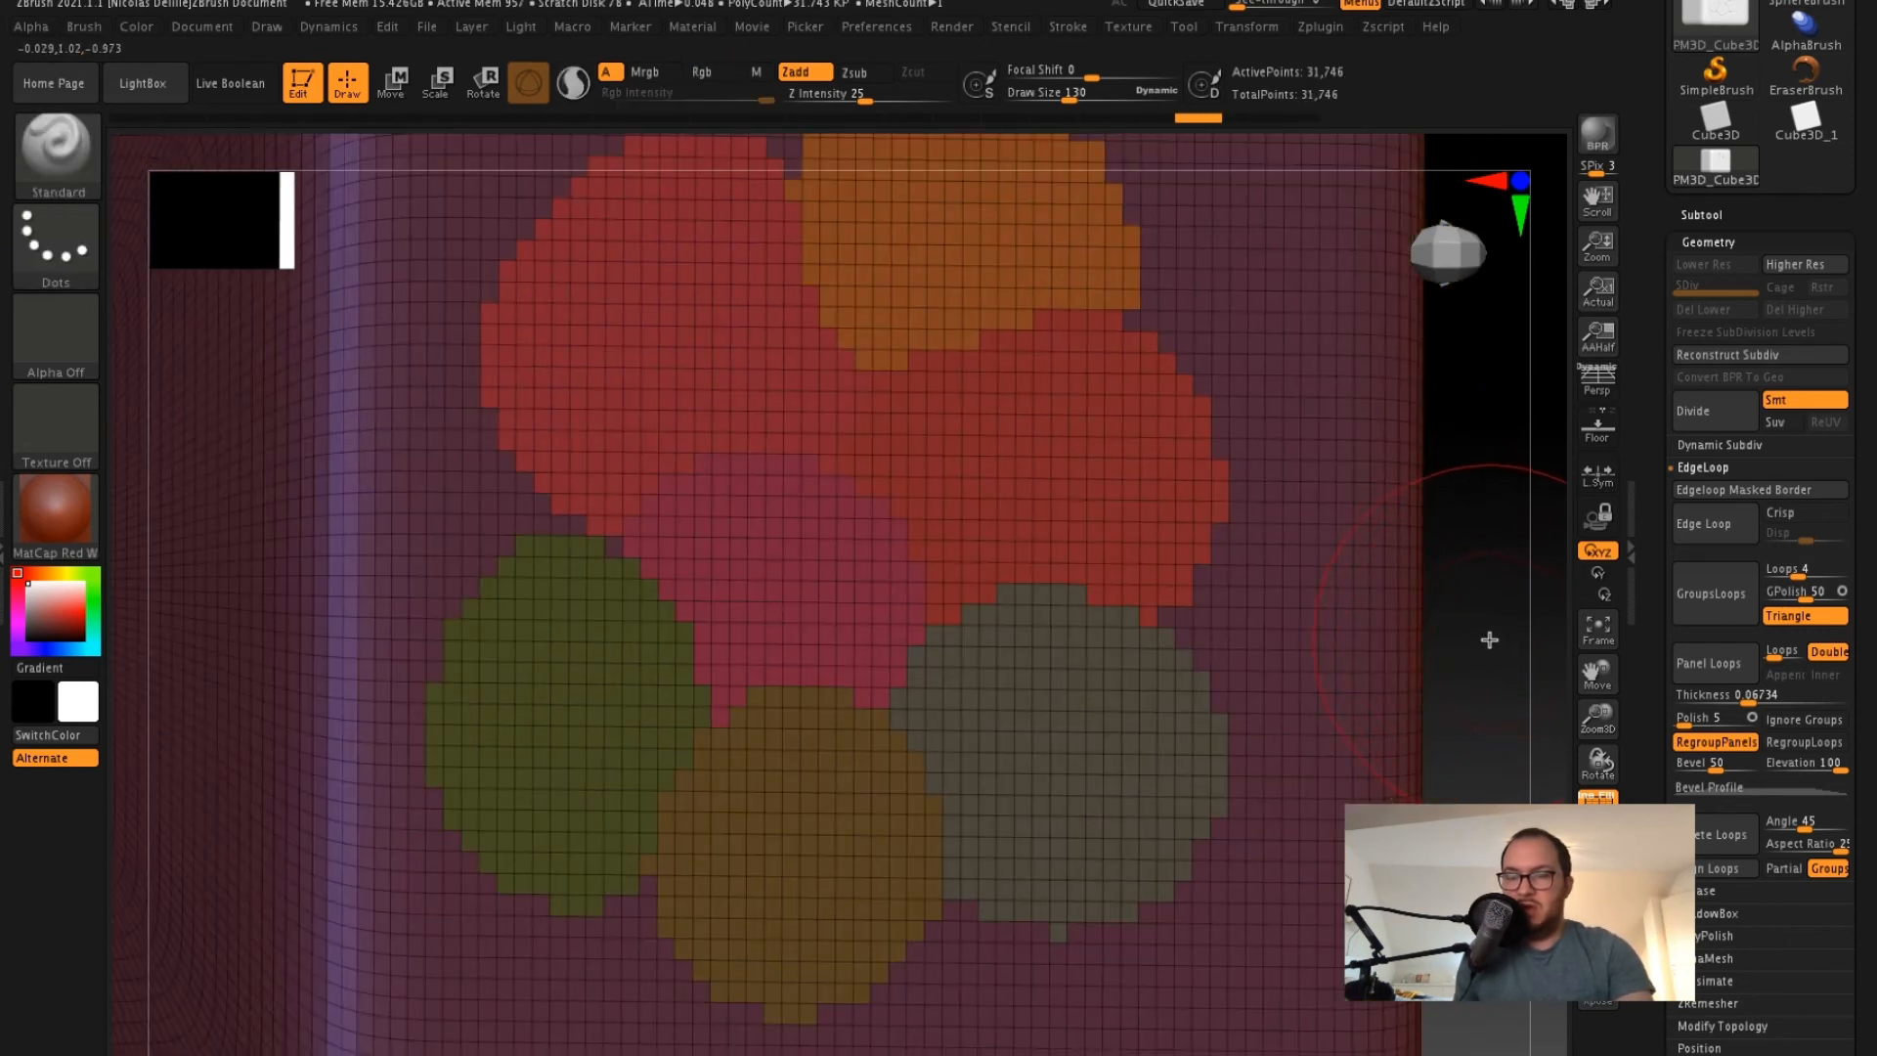
mouse_move(1498, 650)
mouse_down()
mouse_move(1441, 511)
mouse_move(1399, 456)
mouse_move(1362, 469)
mouse_move(1386, 603)
mouse_move(1454, 506)
mouse_up()
key(ctrl+w)
mouse_move(1371, 548)
alt+mouse_down()
mouse_move(1450, 545)
mouse_move(1407, 559)
mouse_move(1450, 560)
alt+mouse_up()
- Switch to the MaskRect brush and turn adjoining rectangular areas on the face's upper half into separate polygroups
ctrl+click(61, 172)
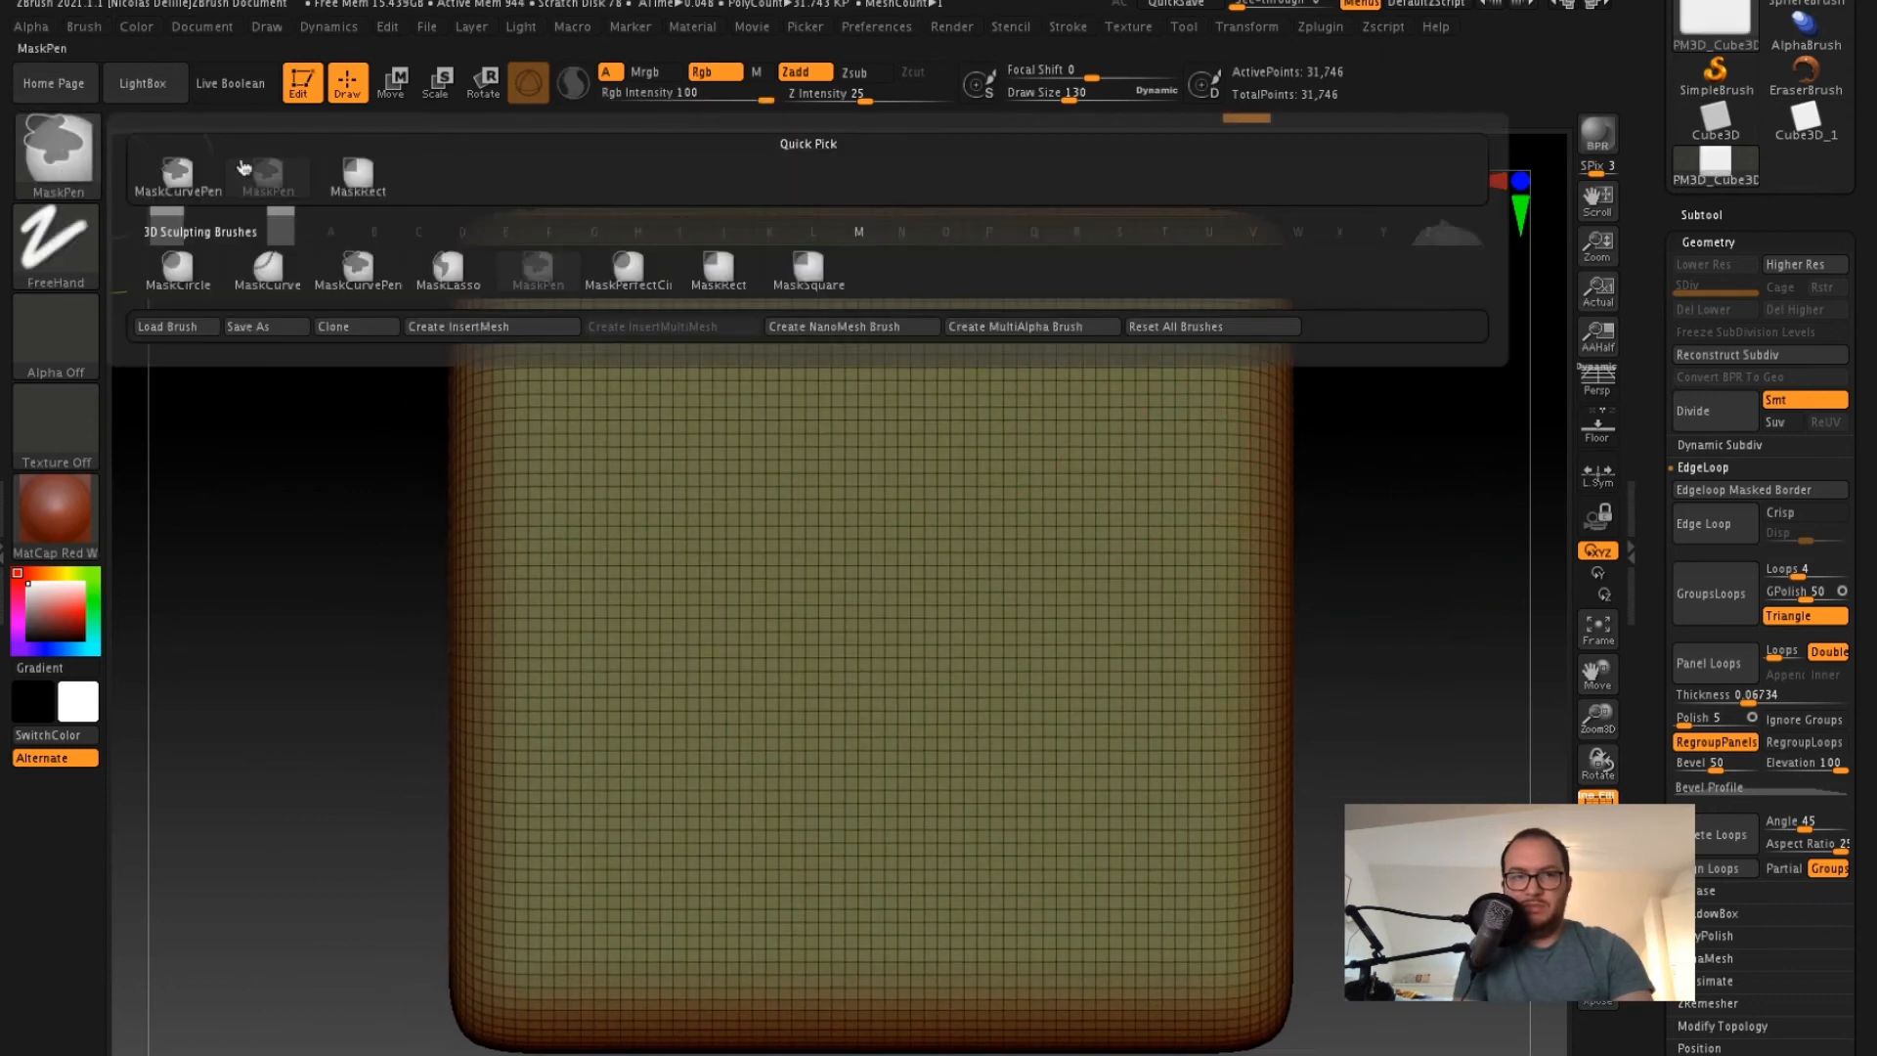
click(358, 173)
mouse_move(584, 322)
ctrl+mouse_down()
mouse_move(821, 691)
mouse_move(850, 676)
ctrl+mouse_up()
ctrl+drag(835, 297, 962, 722)
ctrl+drag(801, 448, 980, 695)
- Mask adjoining rectangular areas across the face's lower half, including a thin horizontal strip, converting each into its own polygroup
ctrl+drag(992, 861, 899, 661)
ctrl+drag(989, 706, 1206, 871)
ctrl+drag(559, 671, 902, 715)
mouse_move(568, 711)
ctrl+mouse_down()
mouse_move(759, 909)
mouse_move(726, 909)
ctrl+mouse_up()
mouse_move(740, 702)
ctrl+mouse_down()
mouse_move(758, 763)
mouse_move(901, 913)
mouse_move(897, 895)
ctrl+mouse_up()
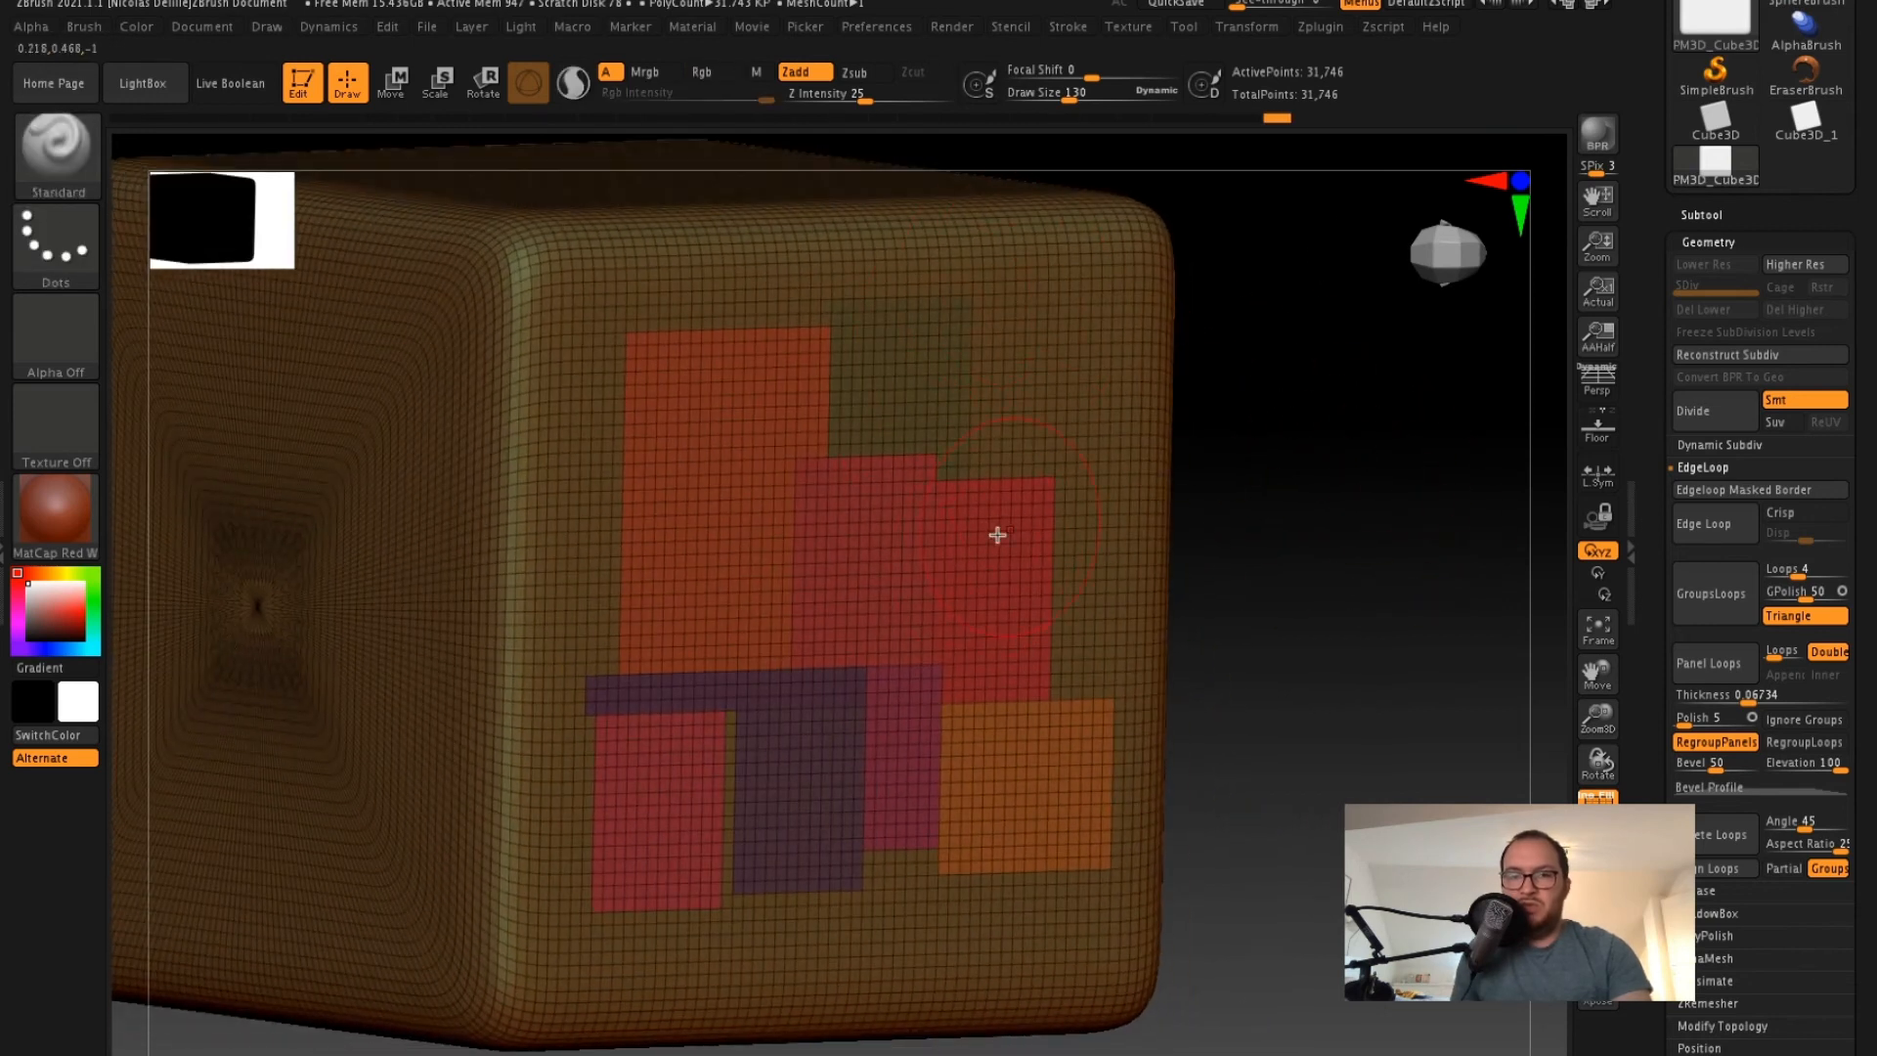
- Mask a small separate square near the face's upper right corner and convert it into its own polygroup
drag(1310, 483, 1259, 489)
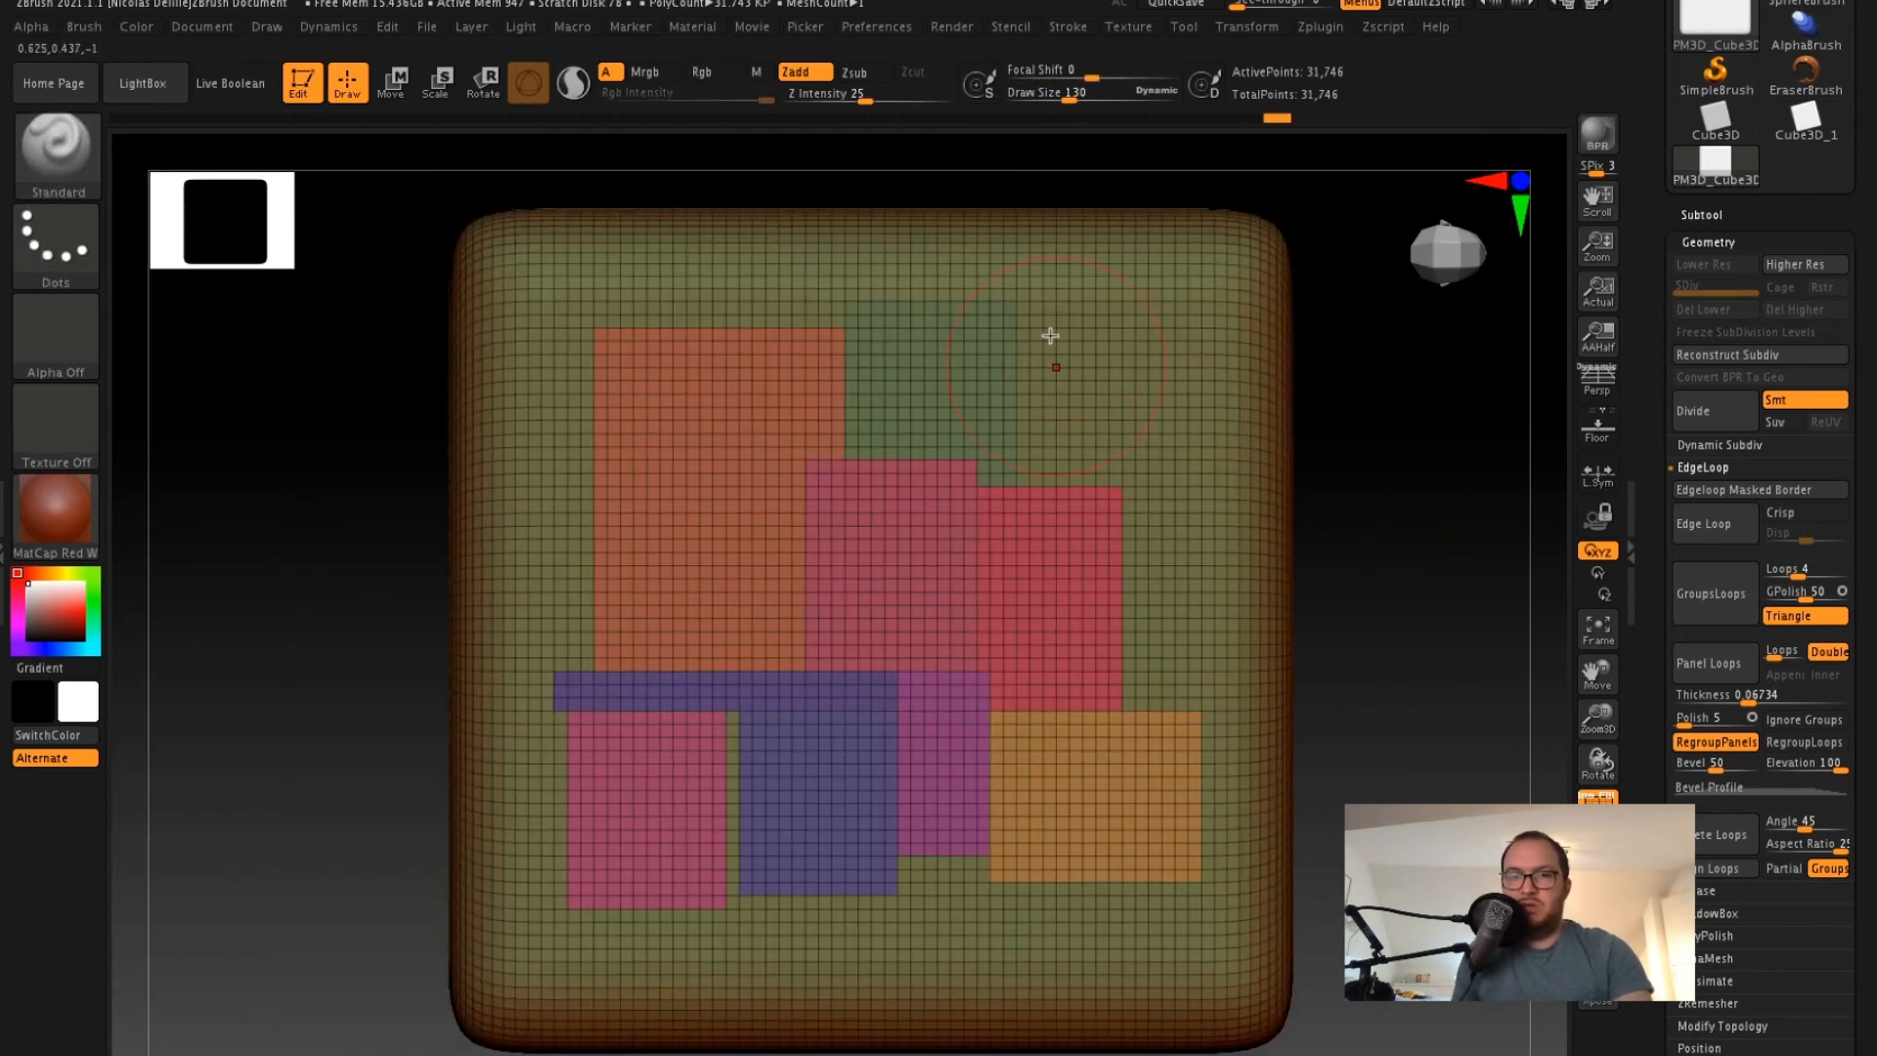
ctrl+drag(1066, 325, 1189, 445)
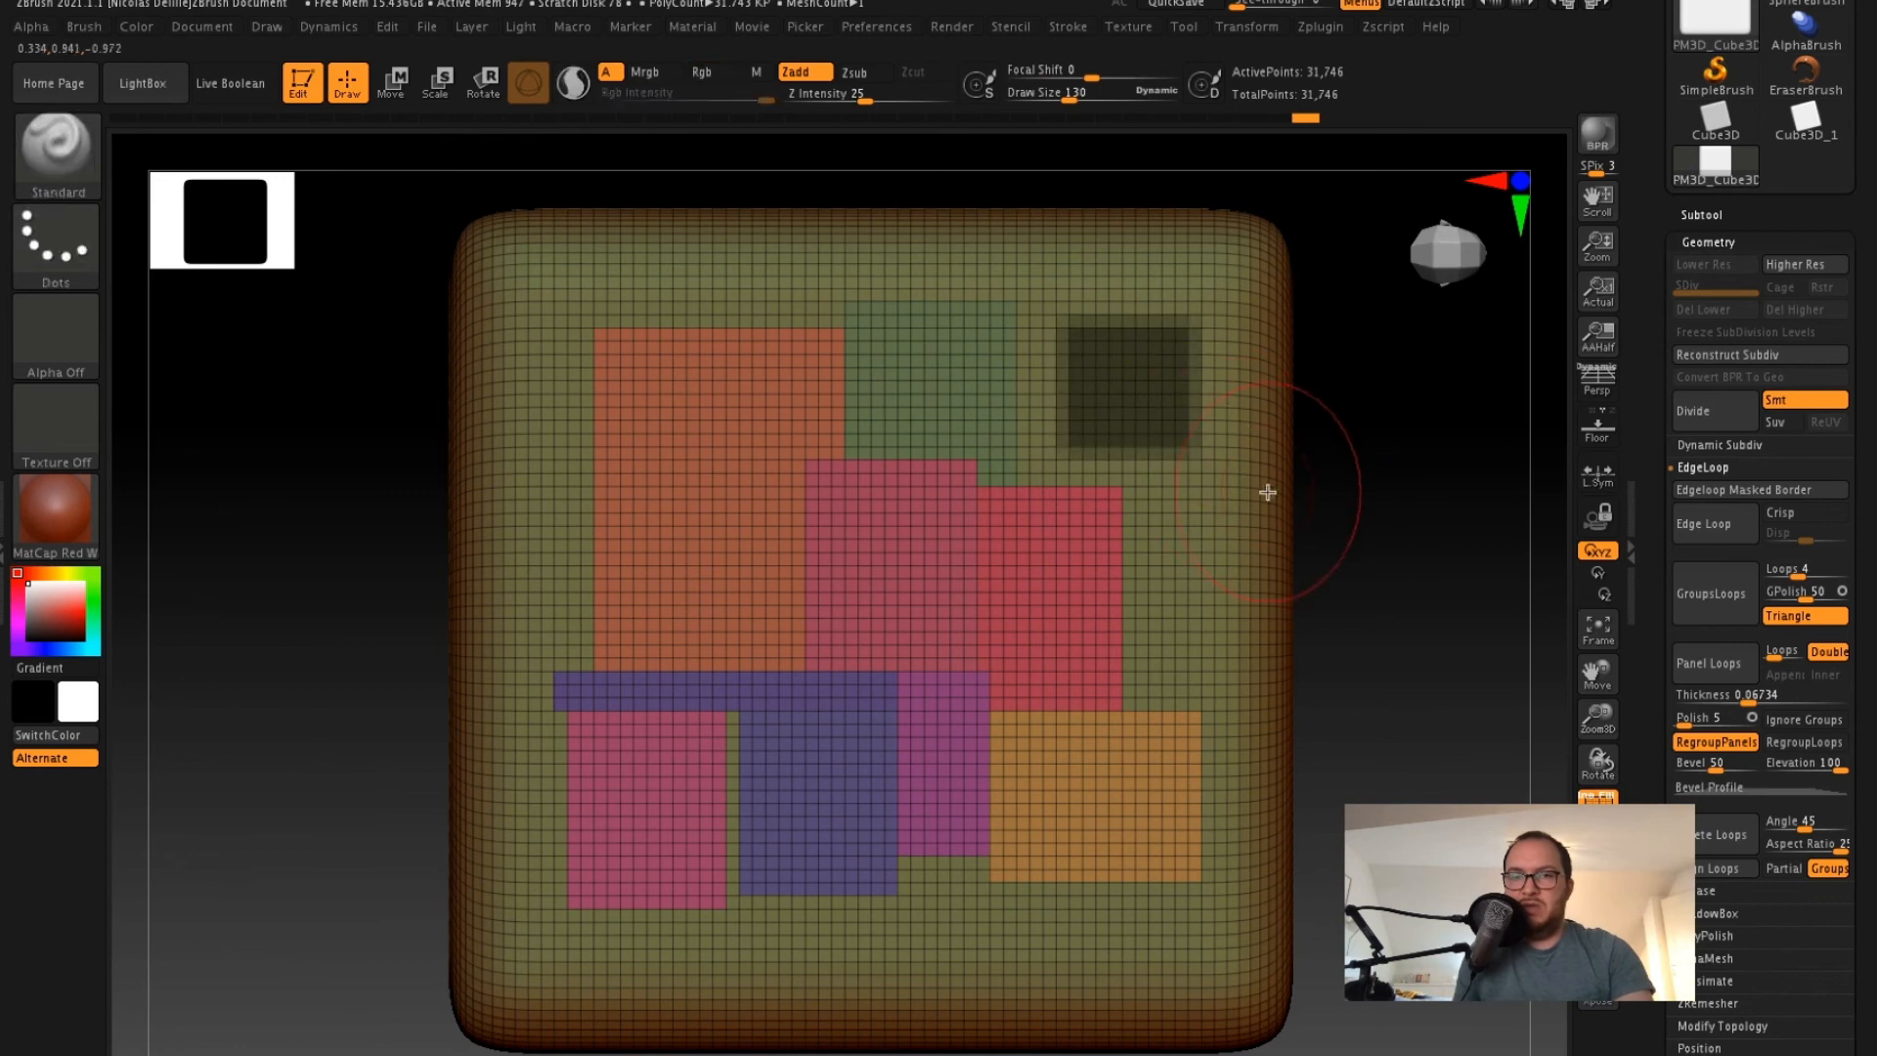
key(ctrl+w)
drag(1350, 539, 1466, 616)
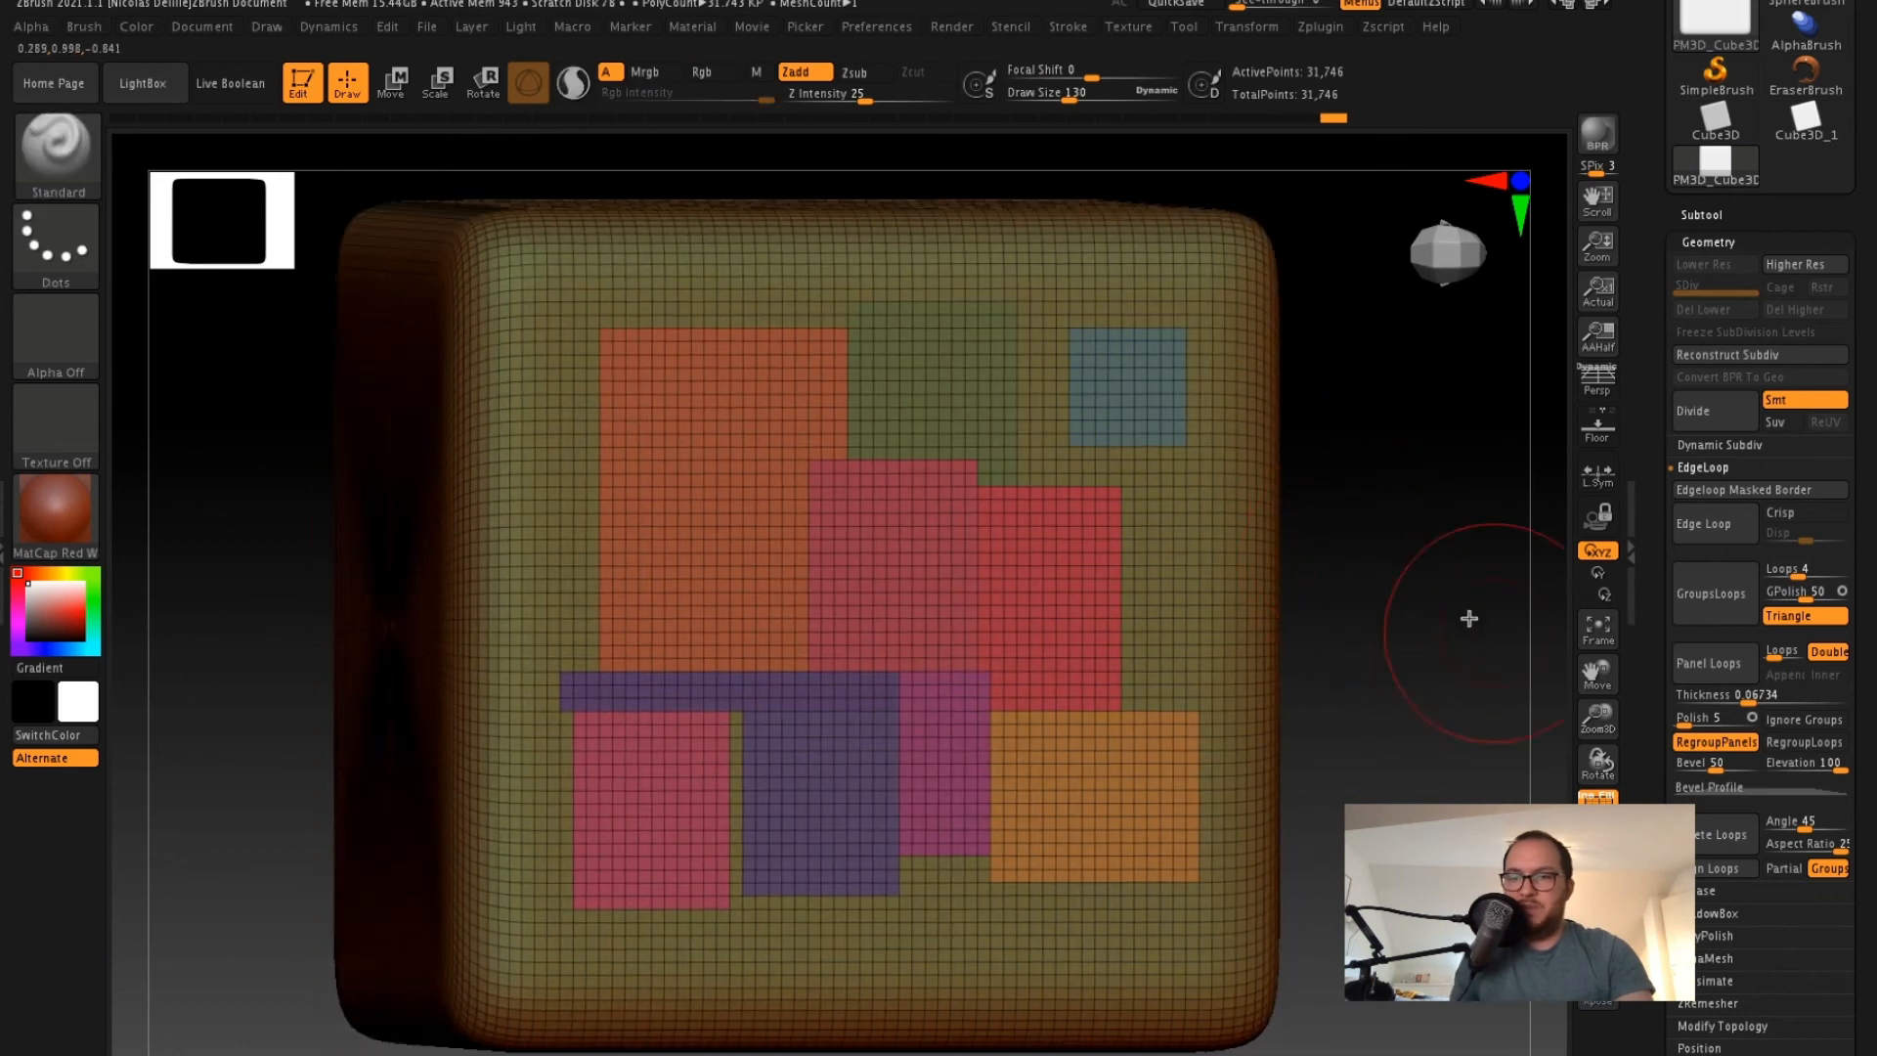
- Try Panel Loops on the rectangular polygroups with RegroupPanels enabled, and undo it
click(1704, 670)
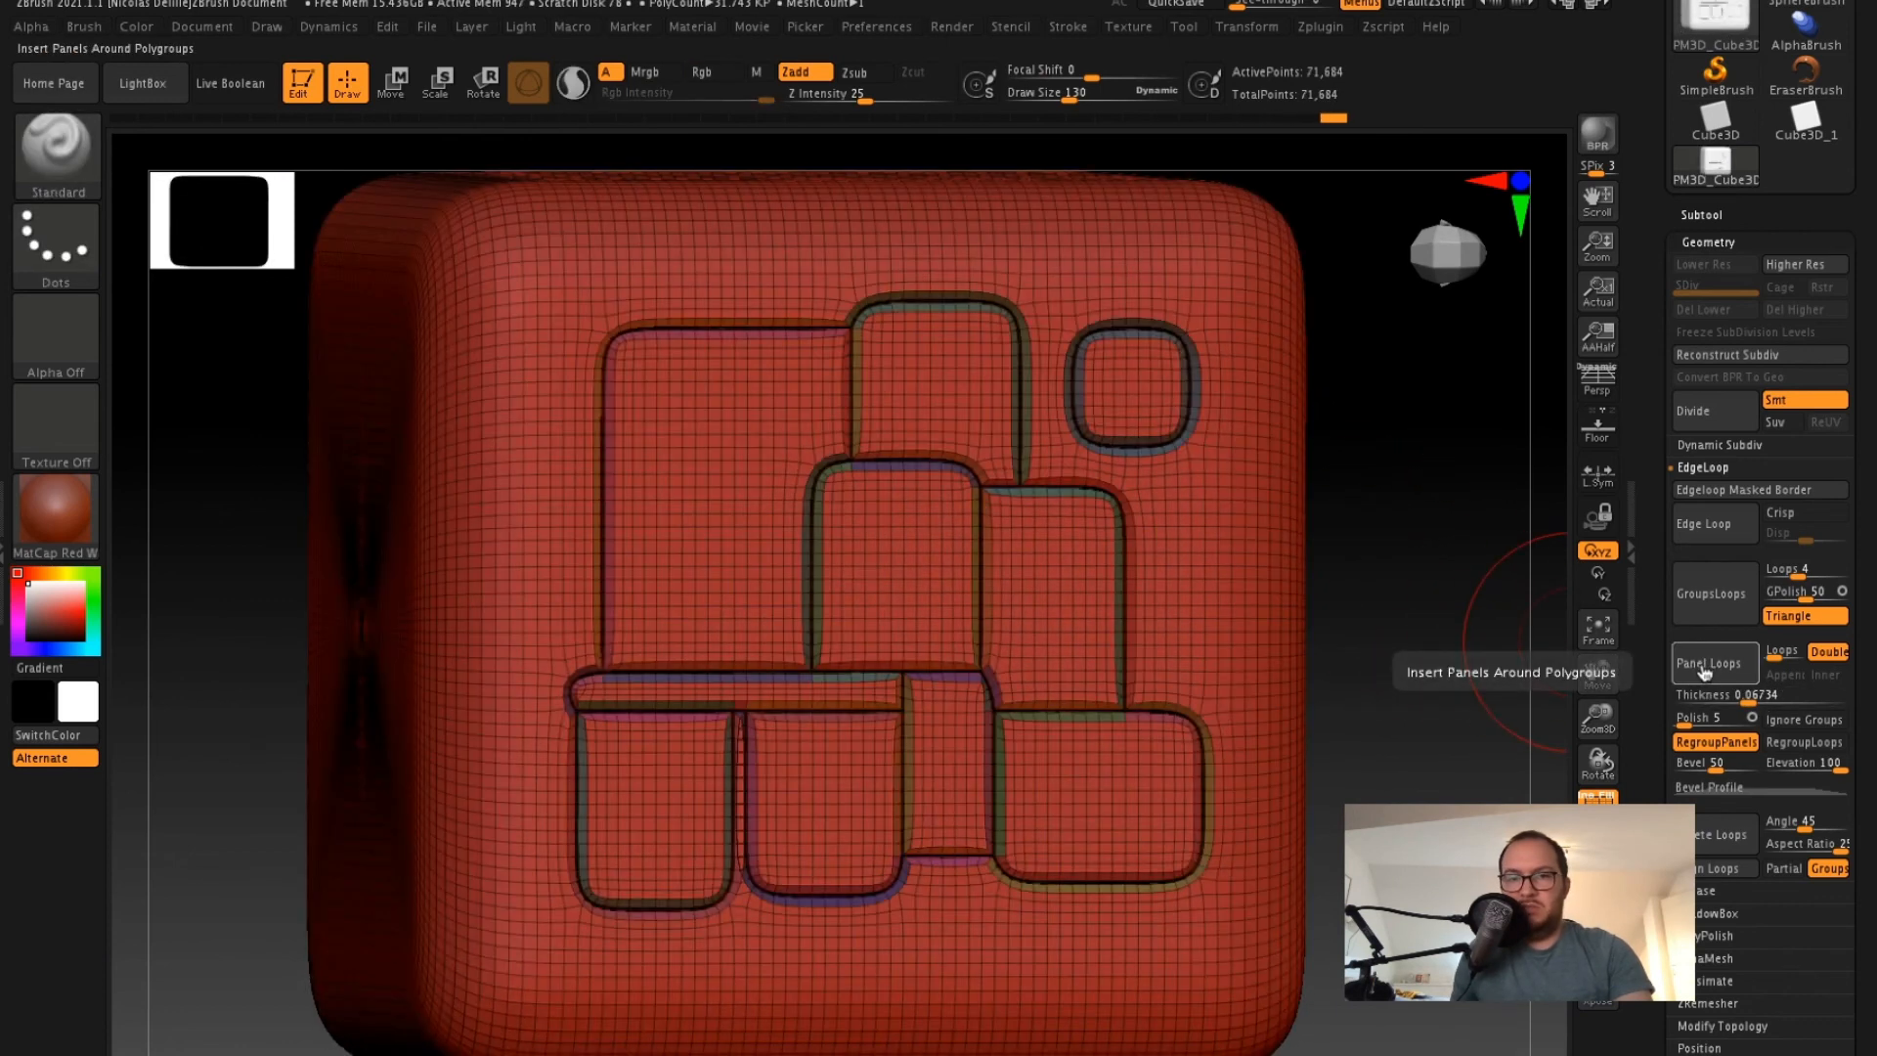
drag(1369, 708, 1445, 665)
key(ctrl+z)
- Disable RegroupPanels and try Panel Loops with a polish of 5 on the rectangular polygroups
click(1714, 751)
click(1704, 673)
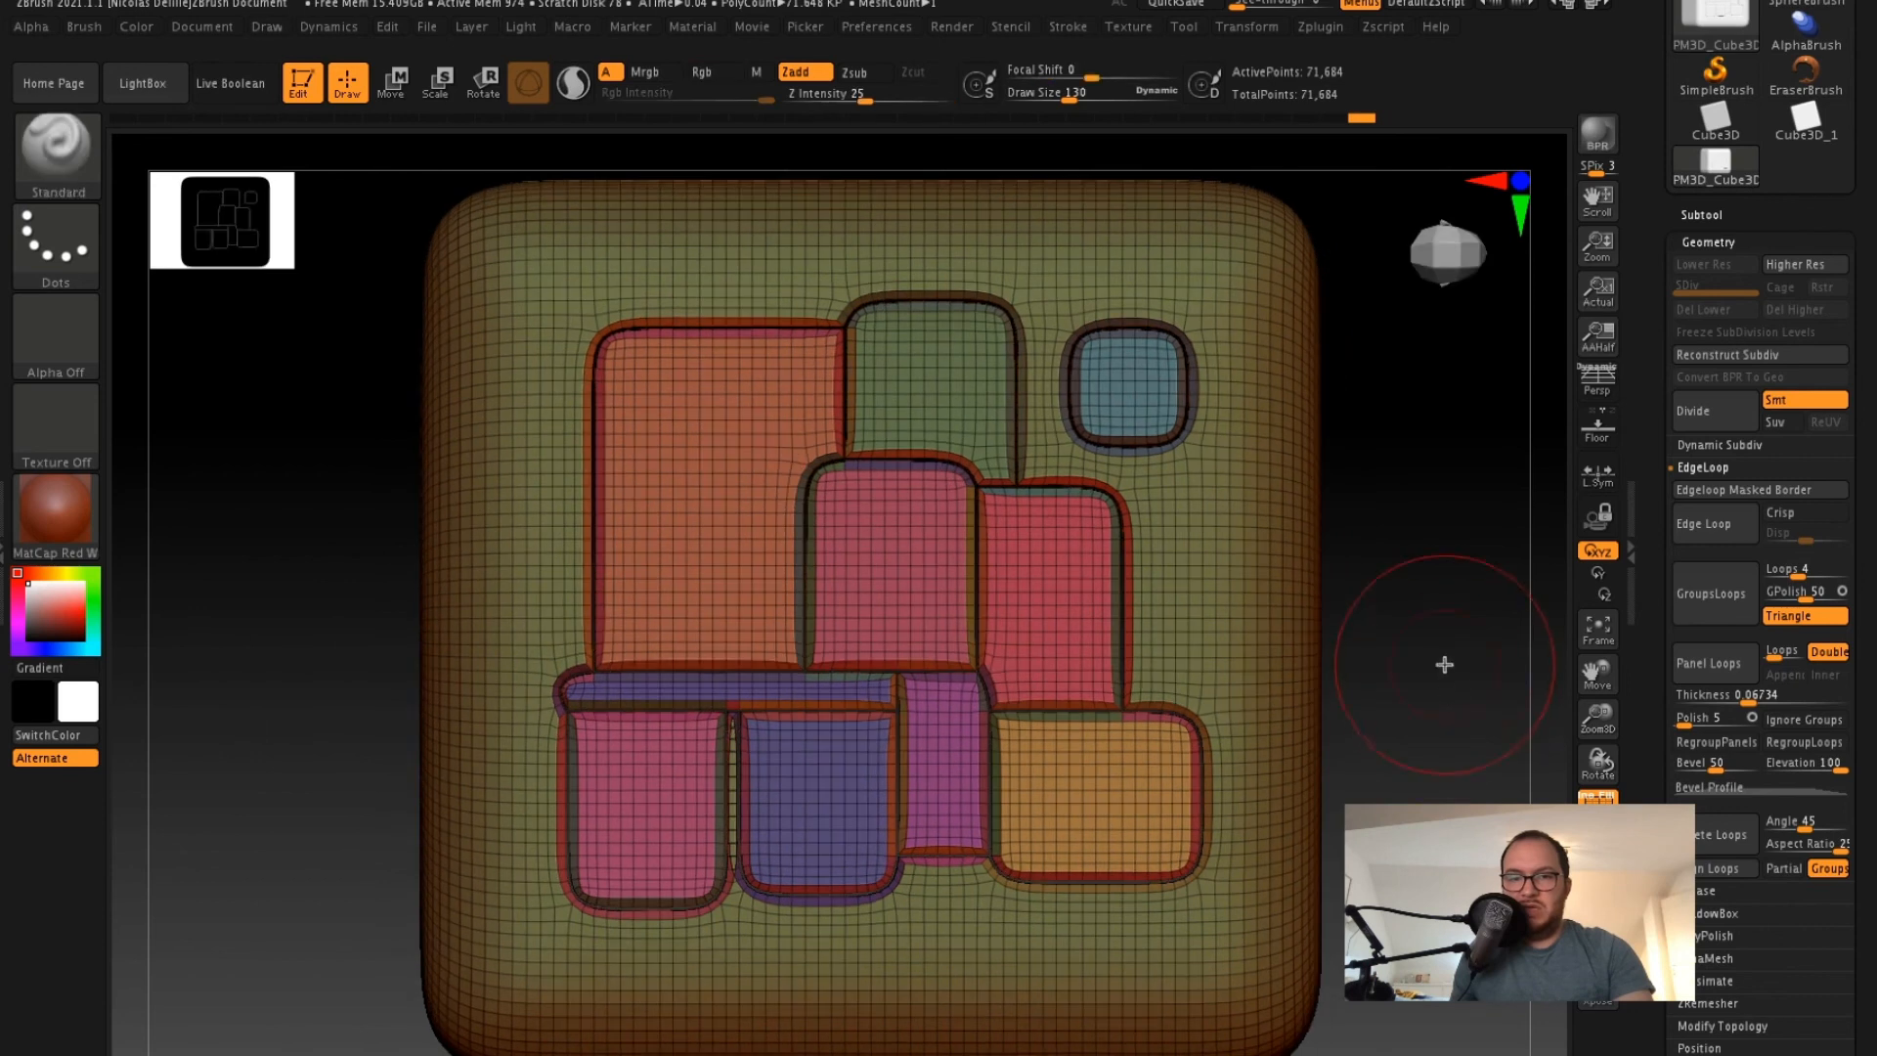
mouse_move(1360, 580)
mouse_down()
mouse_move(1437, 532)
mouse_move(1411, 444)
mouse_up()
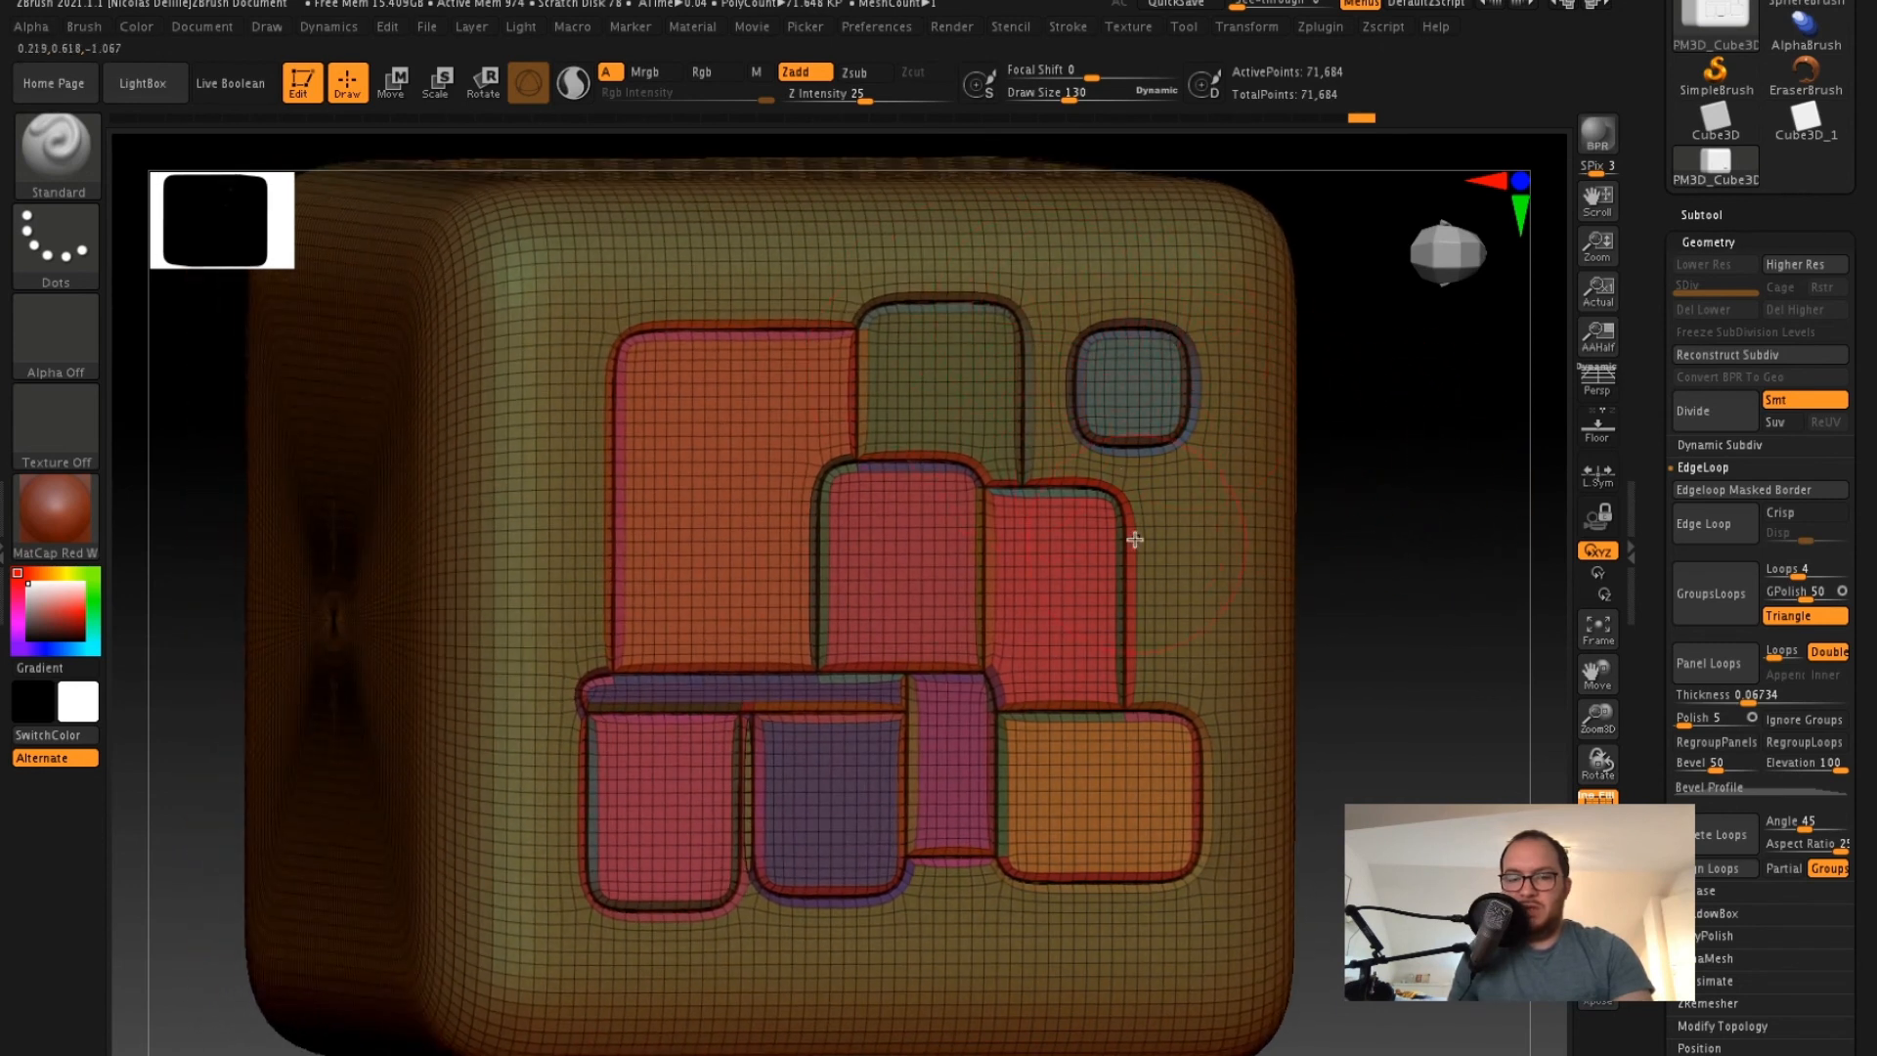
key(ctrl+z)
- Try Panel Loops with a polish of 0 on the rectangular polygroups, and undo it
shift+drag(1344, 500, 1413, 535)
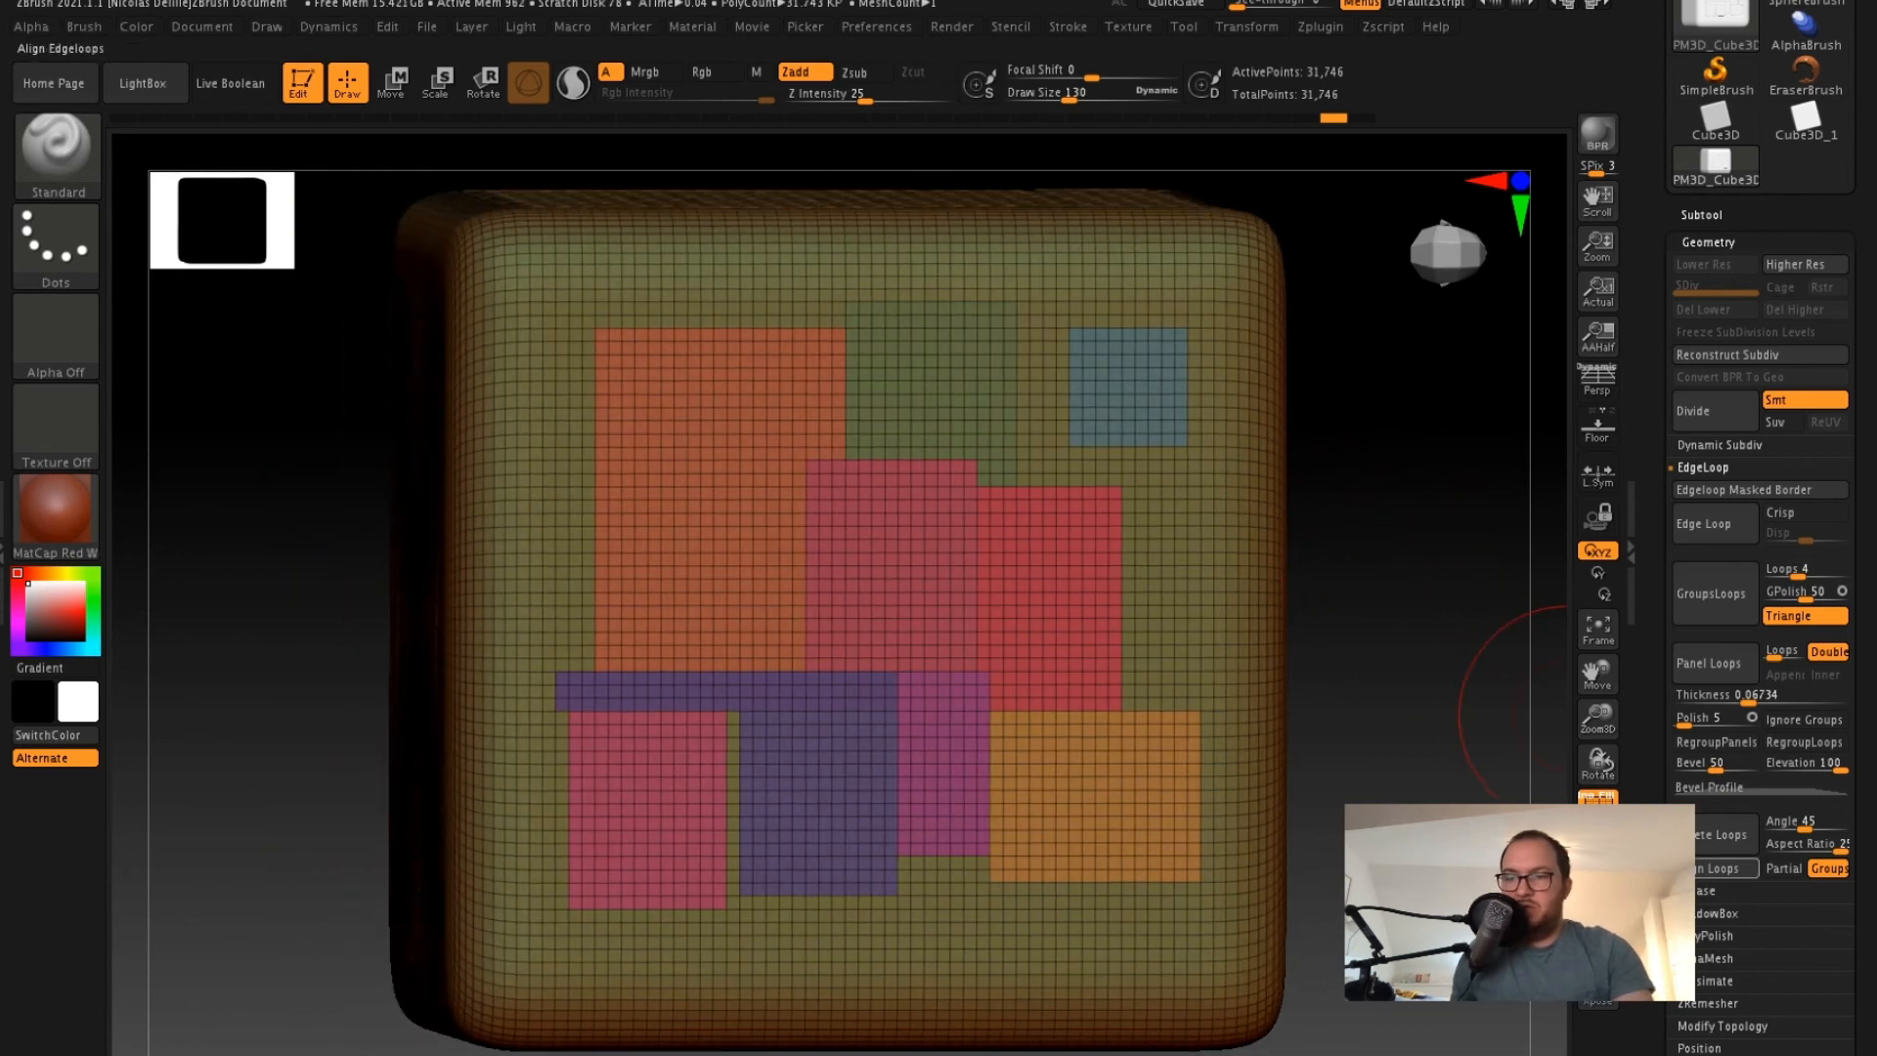
drag(1681, 720, 1654, 742)
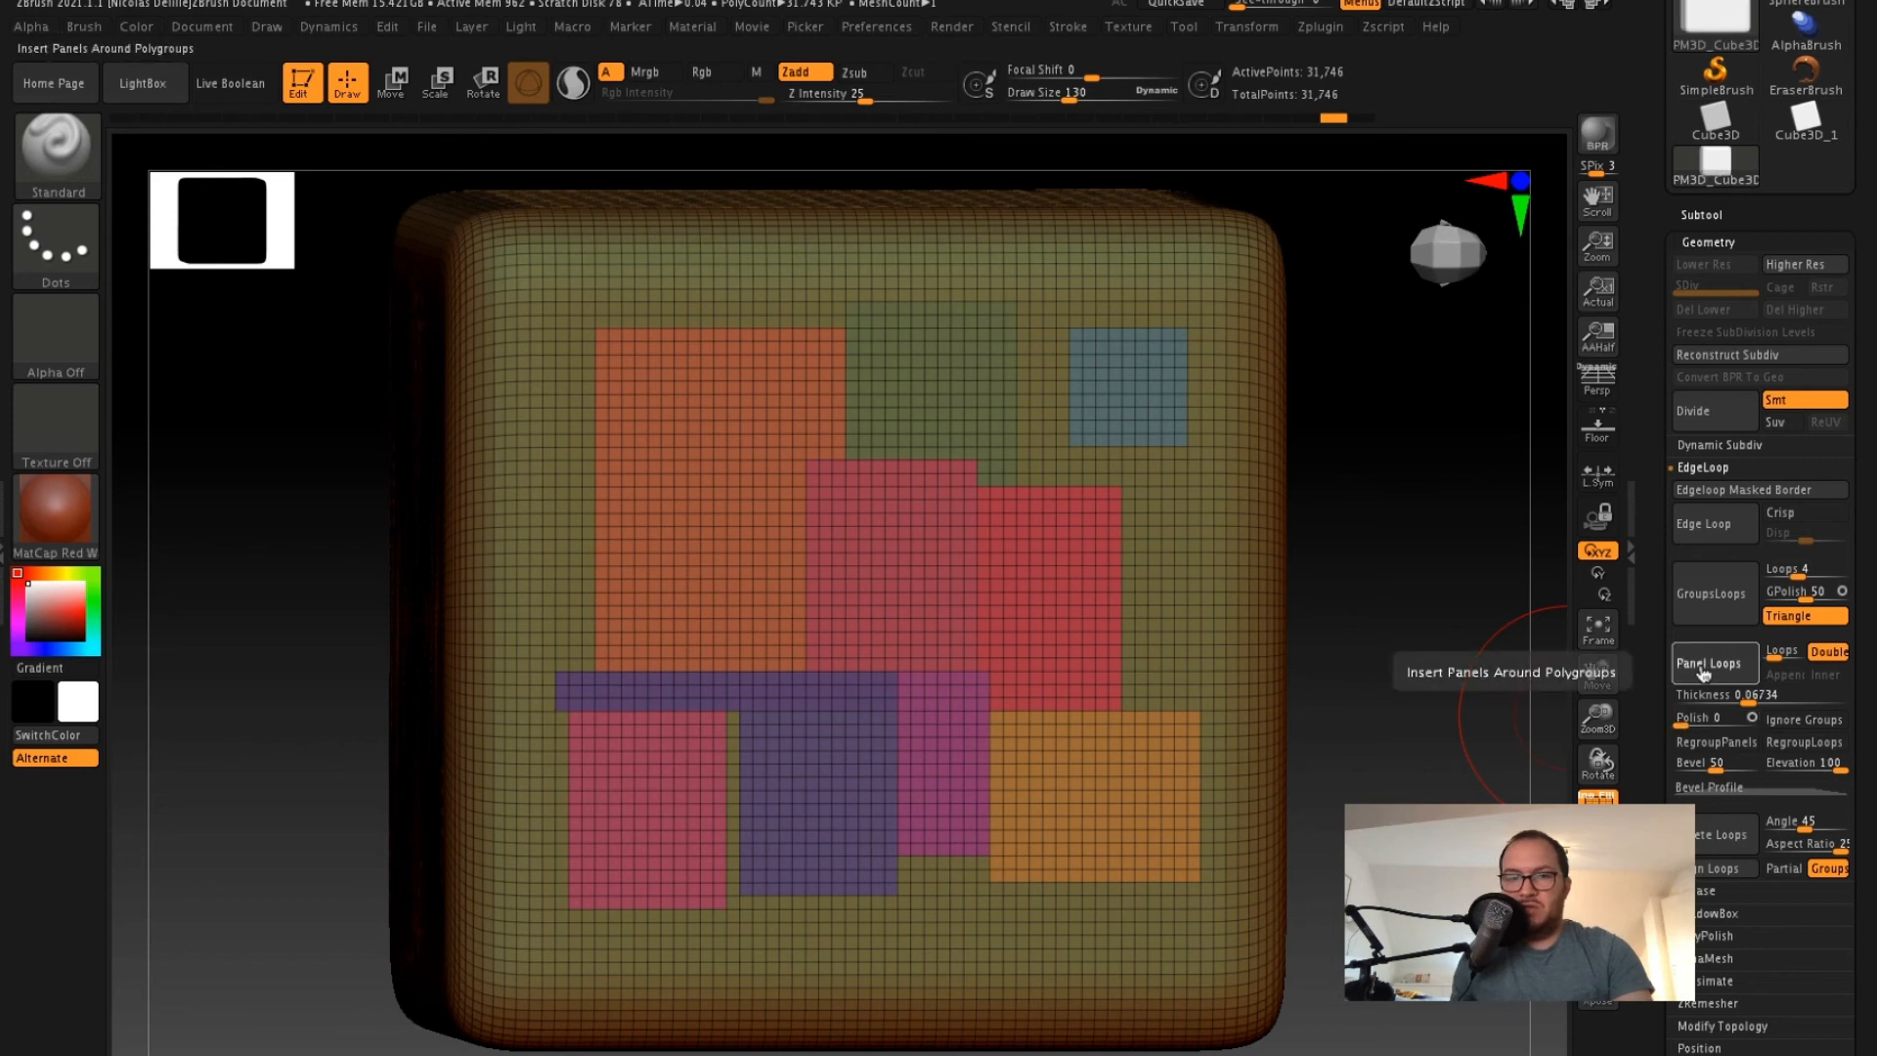
click(1702, 670)
mouse_move(1463, 713)
shift+mouse_down()
mouse_move(1425, 701)
mouse_move(1495, 687)
mouse_move(1425, 683)
mouse_move(1487, 678)
mouse_move(1462, 721)
mouse_move(1454, 683)
mouse_move(1476, 695)
shift+mouse_up()
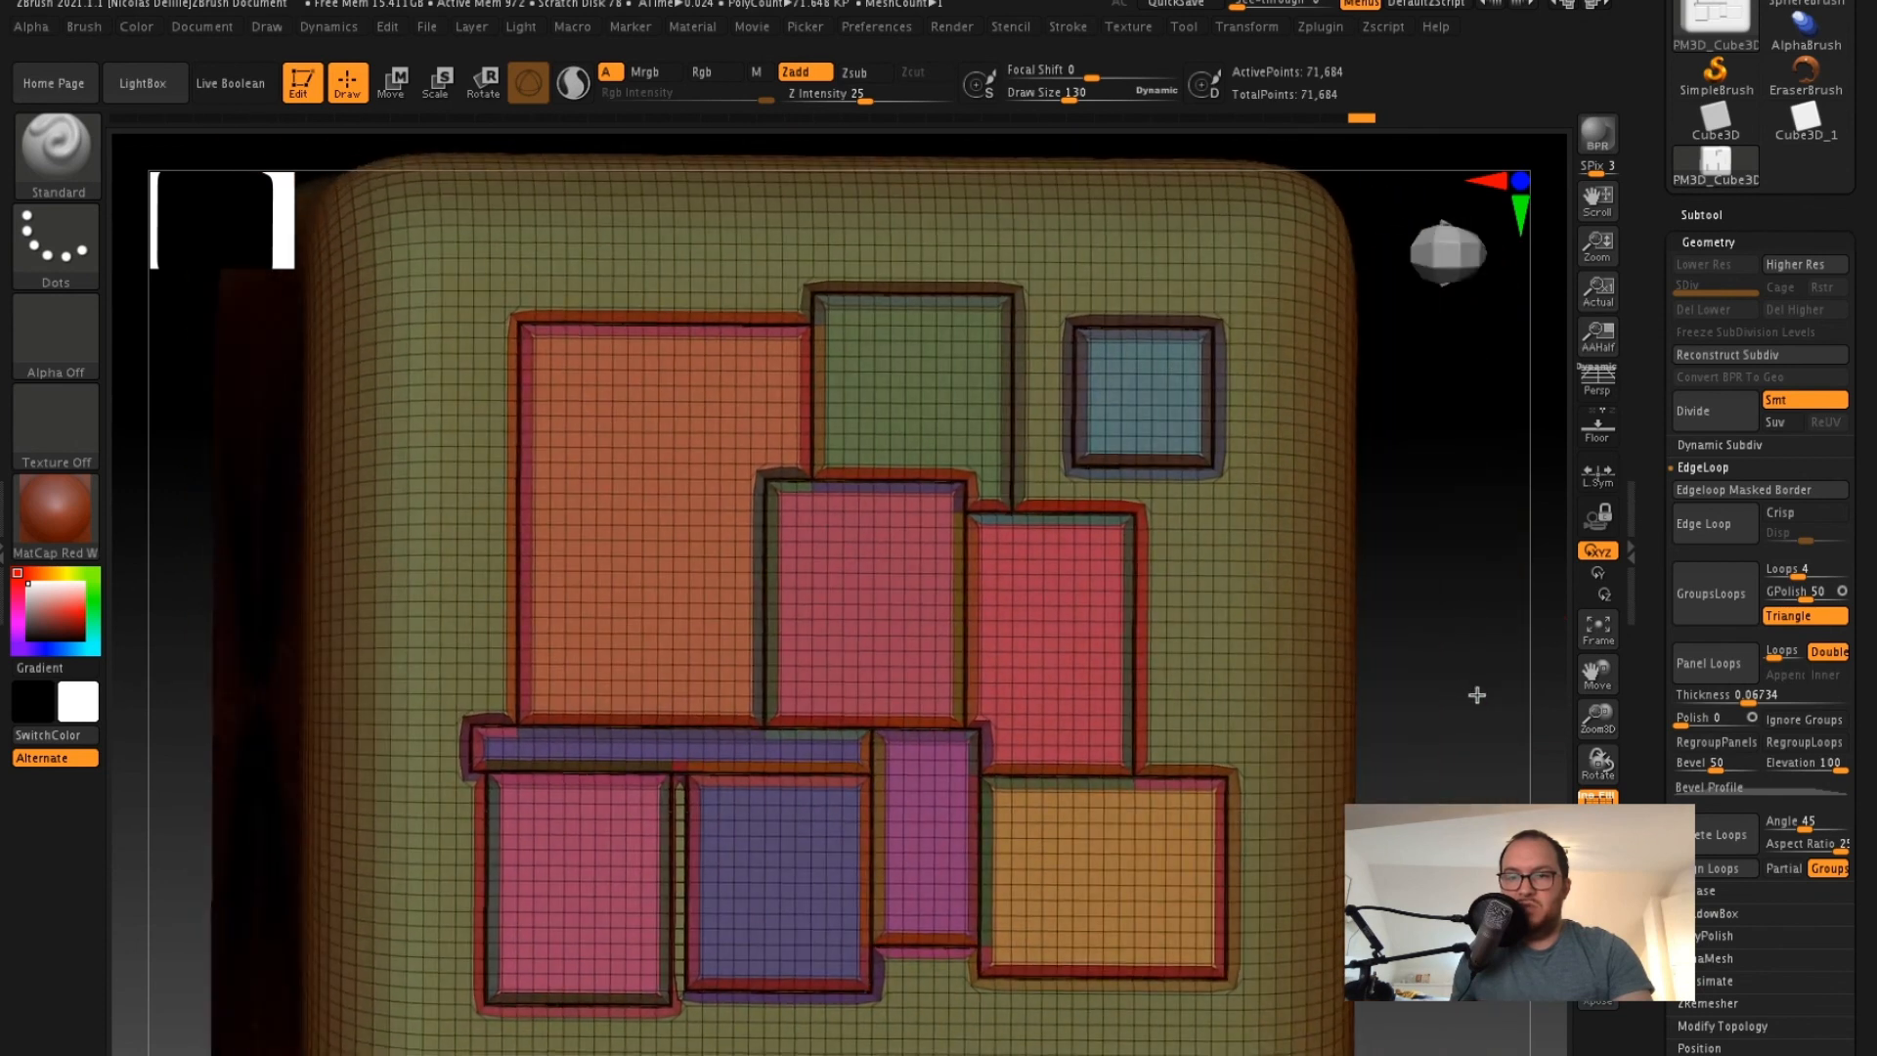
key(ctrl+z)
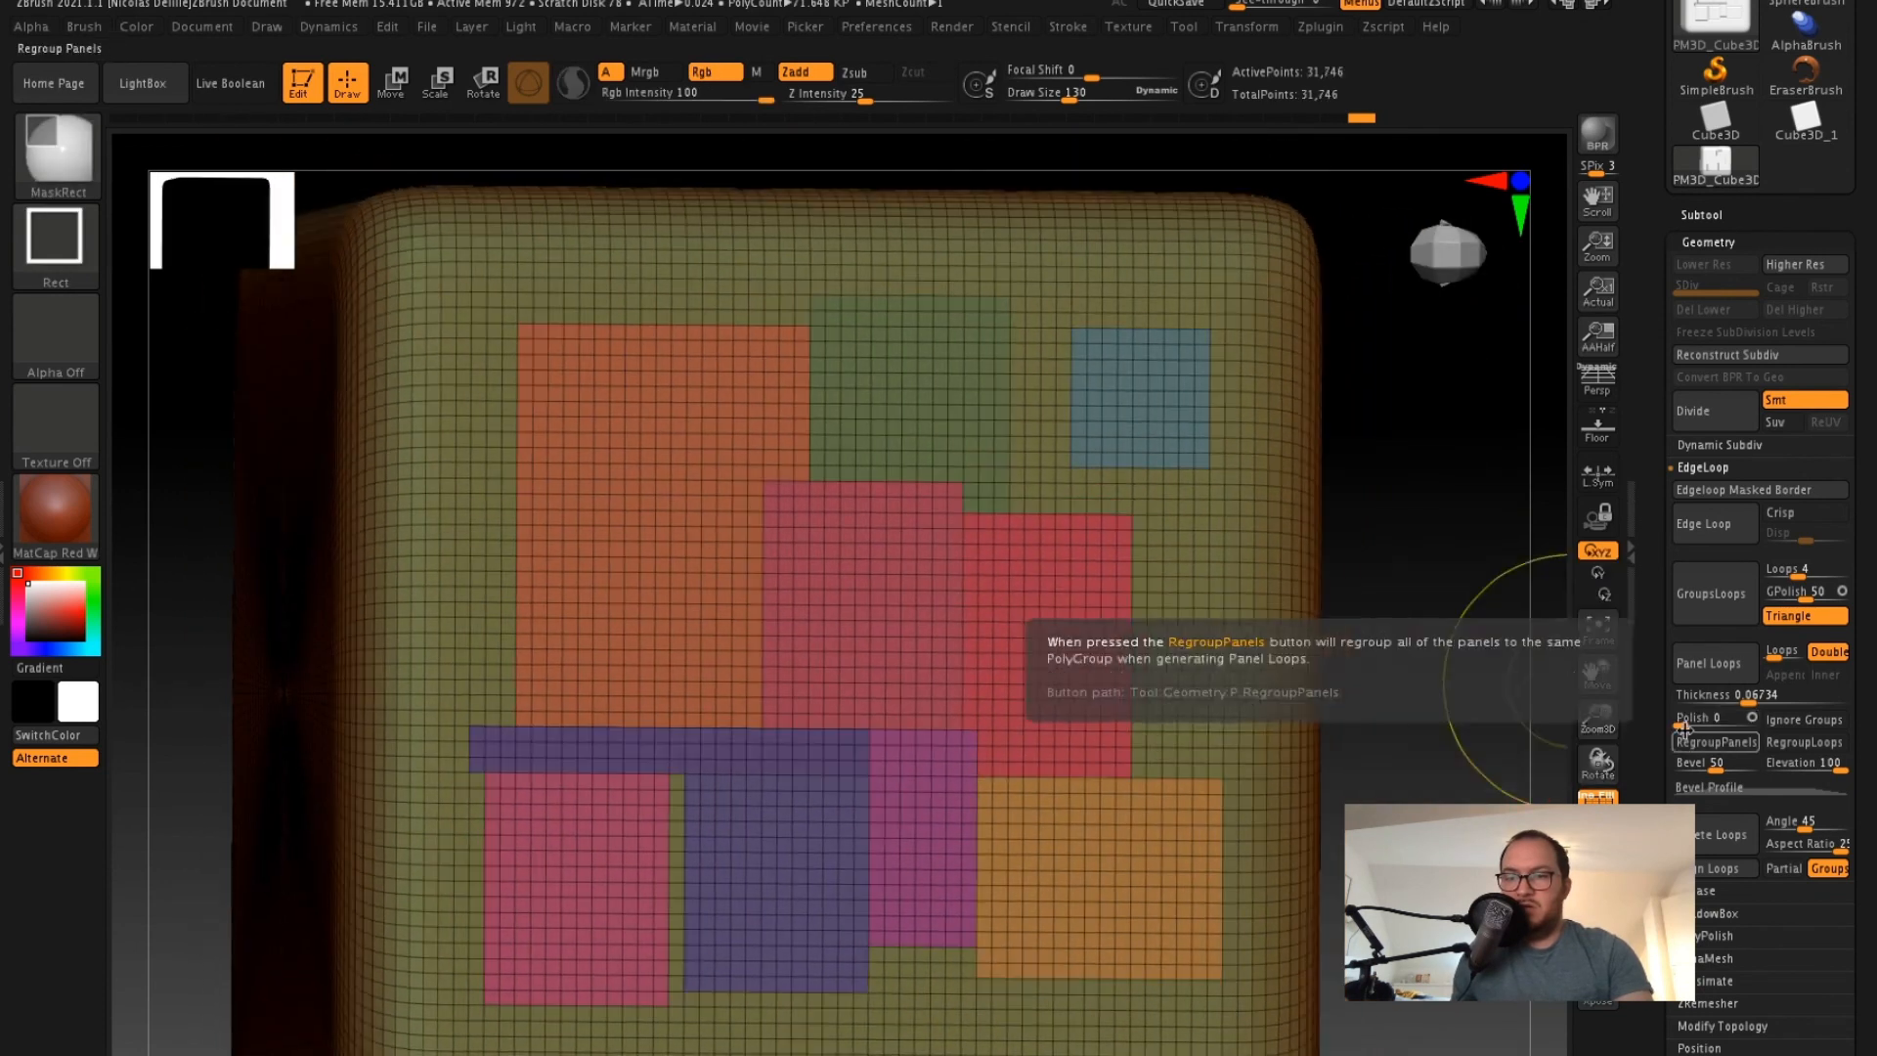
- Set the Panel Loops polish to 100 and apply Panel Loops to the rectangular polygroups
drag(1684, 729, 1757, 730)
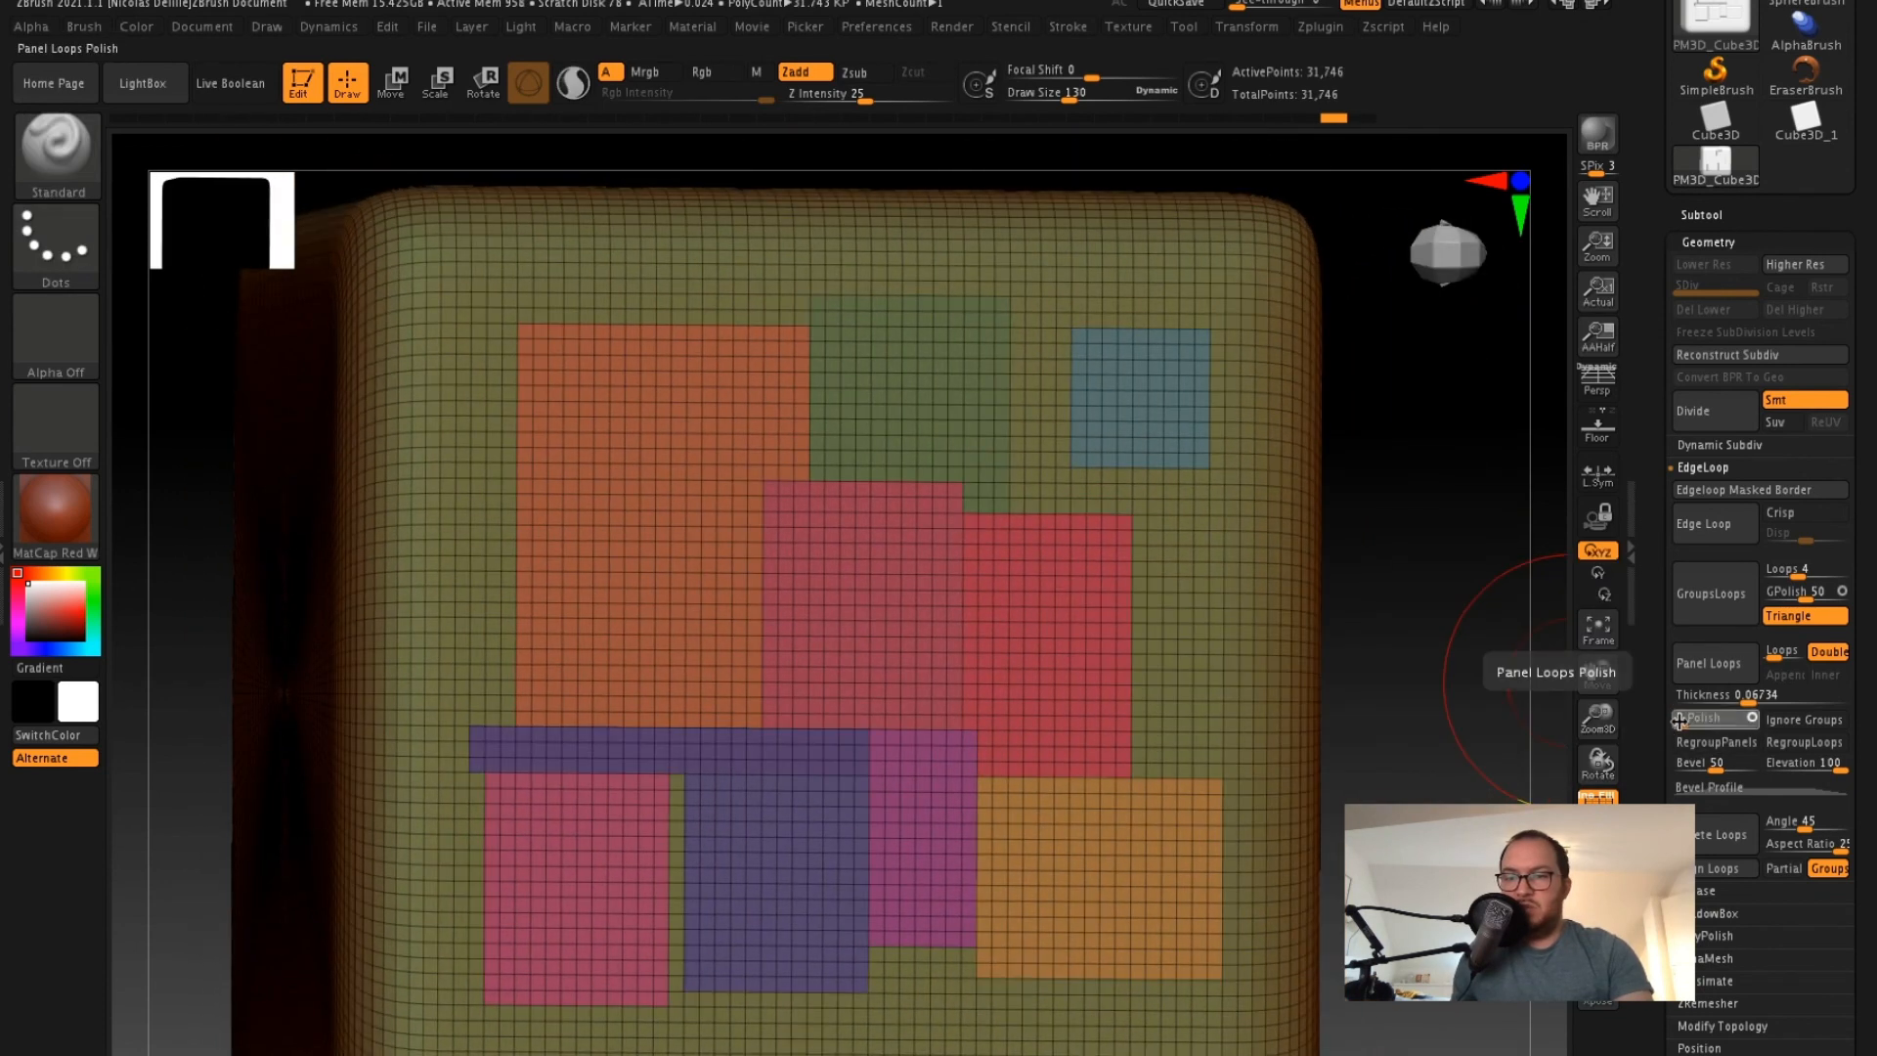
click(1699, 674)
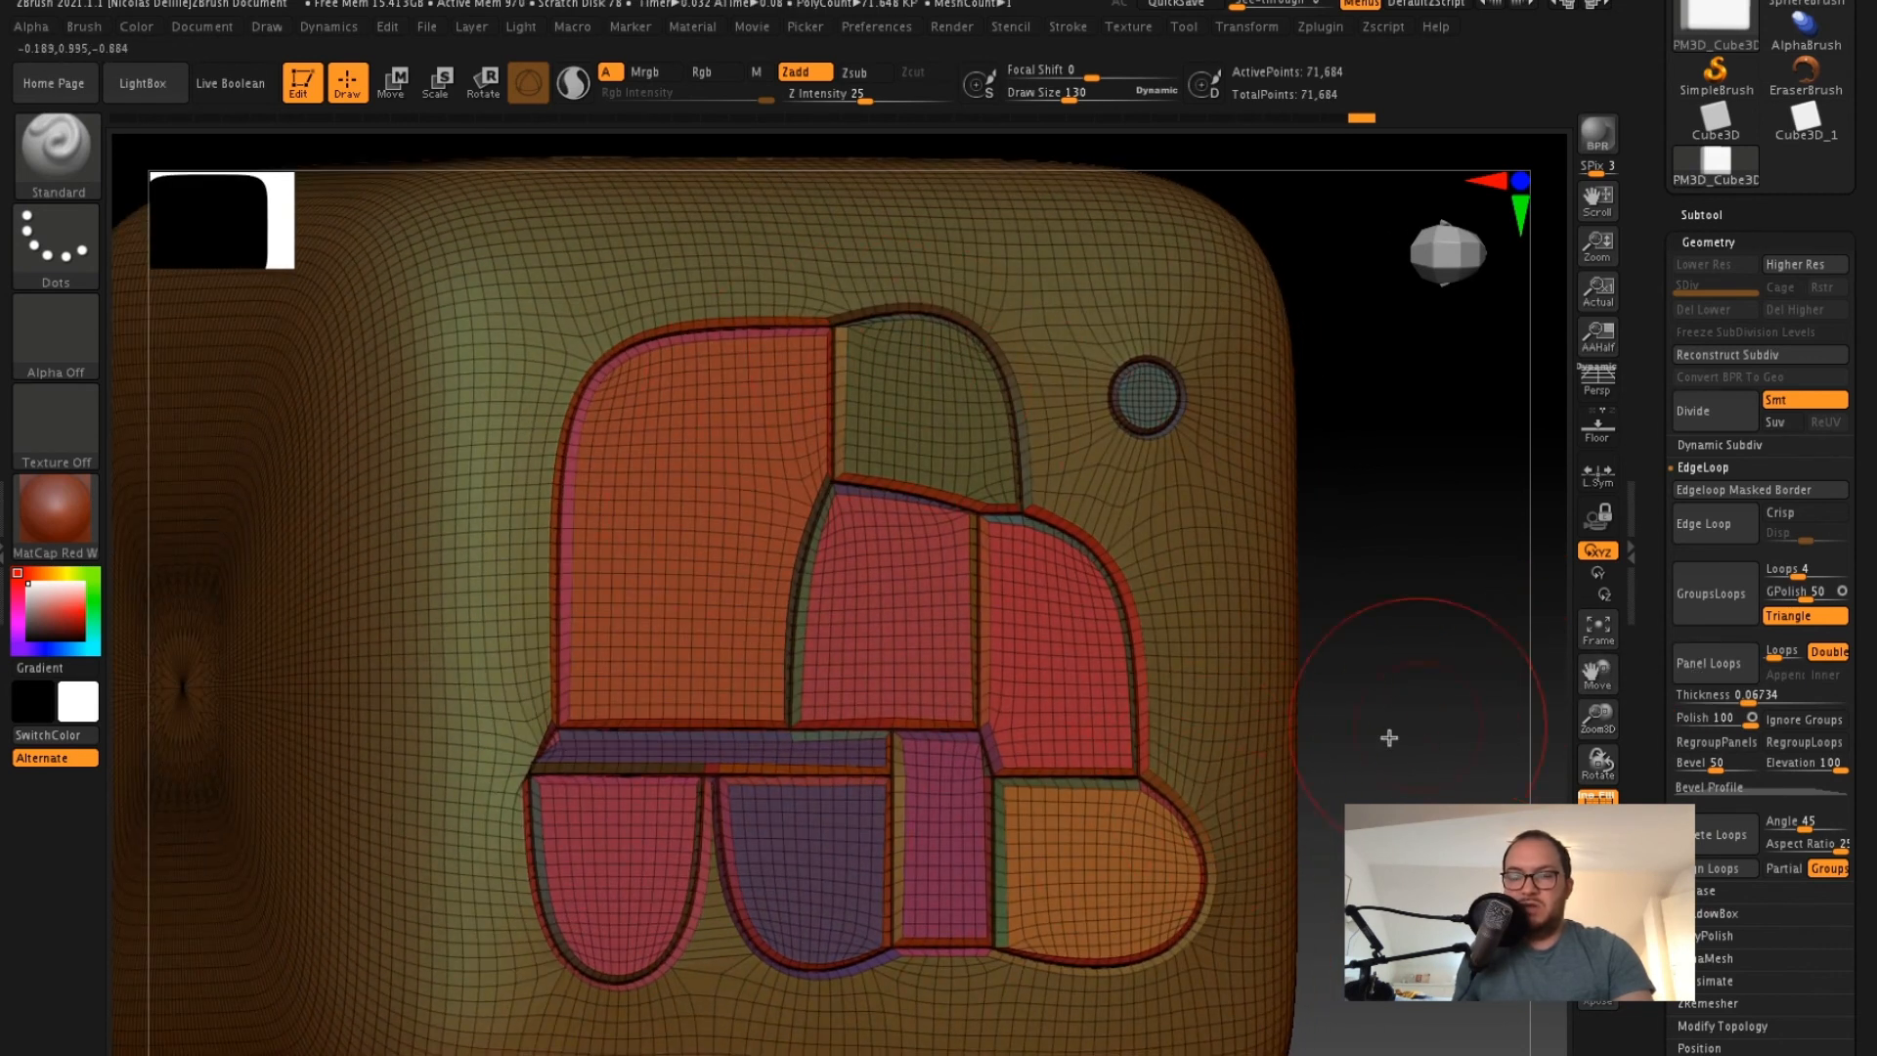
drag(1429, 687, 1432, 685)
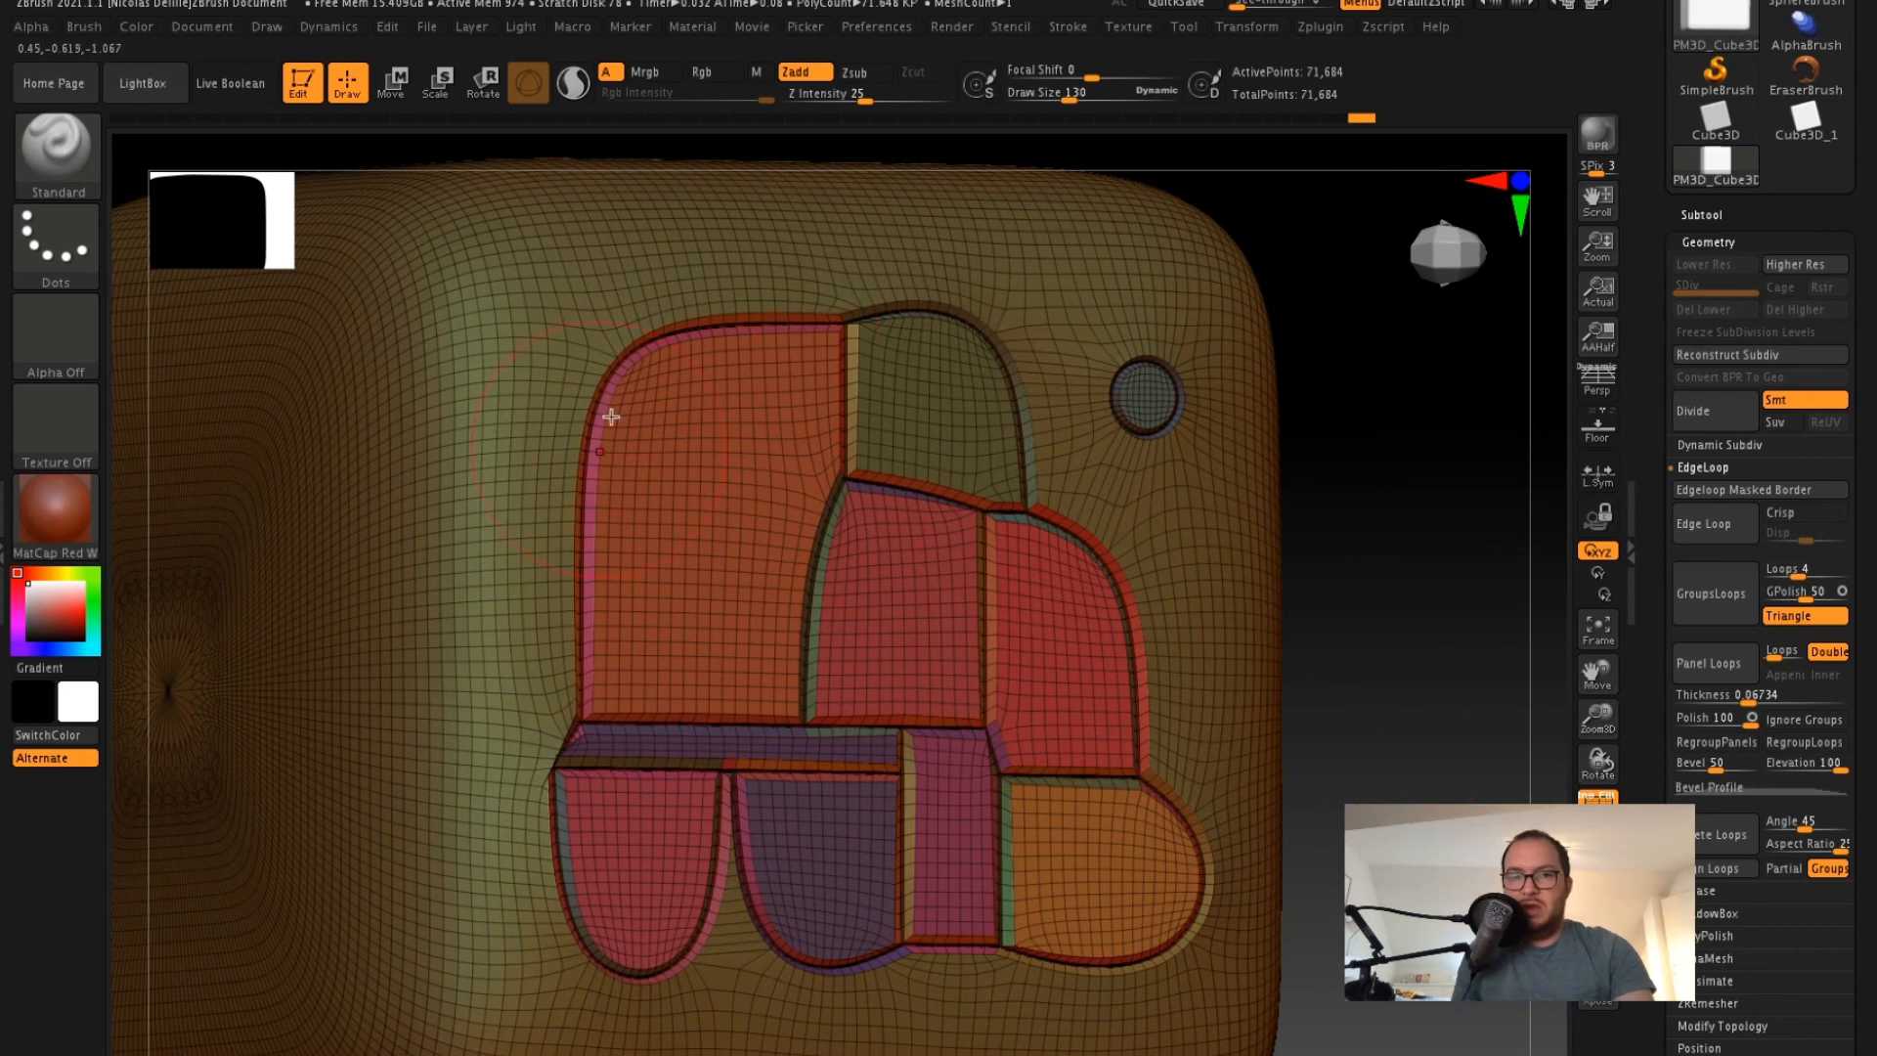
mouse_move(1380, 617)
mouse_down()
mouse_move(1362, 616)
mouse_move(1466, 537)
mouse_move(1310, 461)
mouse_move(1475, 448)
mouse_move(1271, 480)
mouse_up()
mouse_move(1389, 506)
mouse_down()
mouse_move(1463, 533)
mouse_move(1417, 583)
mouse_move(1362, 470)
mouse_move(1456, 537)
mouse_up()
- Set the brush draw size to 84 and mask a square area in the centre of the cube's top face
key(s)
drag(867, 392, 966, 489)
key(ctrl)
ctrl+drag(1289, 510, 1325, 524)
drag(1443, 526, 1173, 629)
alt+drag(1213, 549, 1526, 728)
ctrl+drag(663, 437, 846, 619)
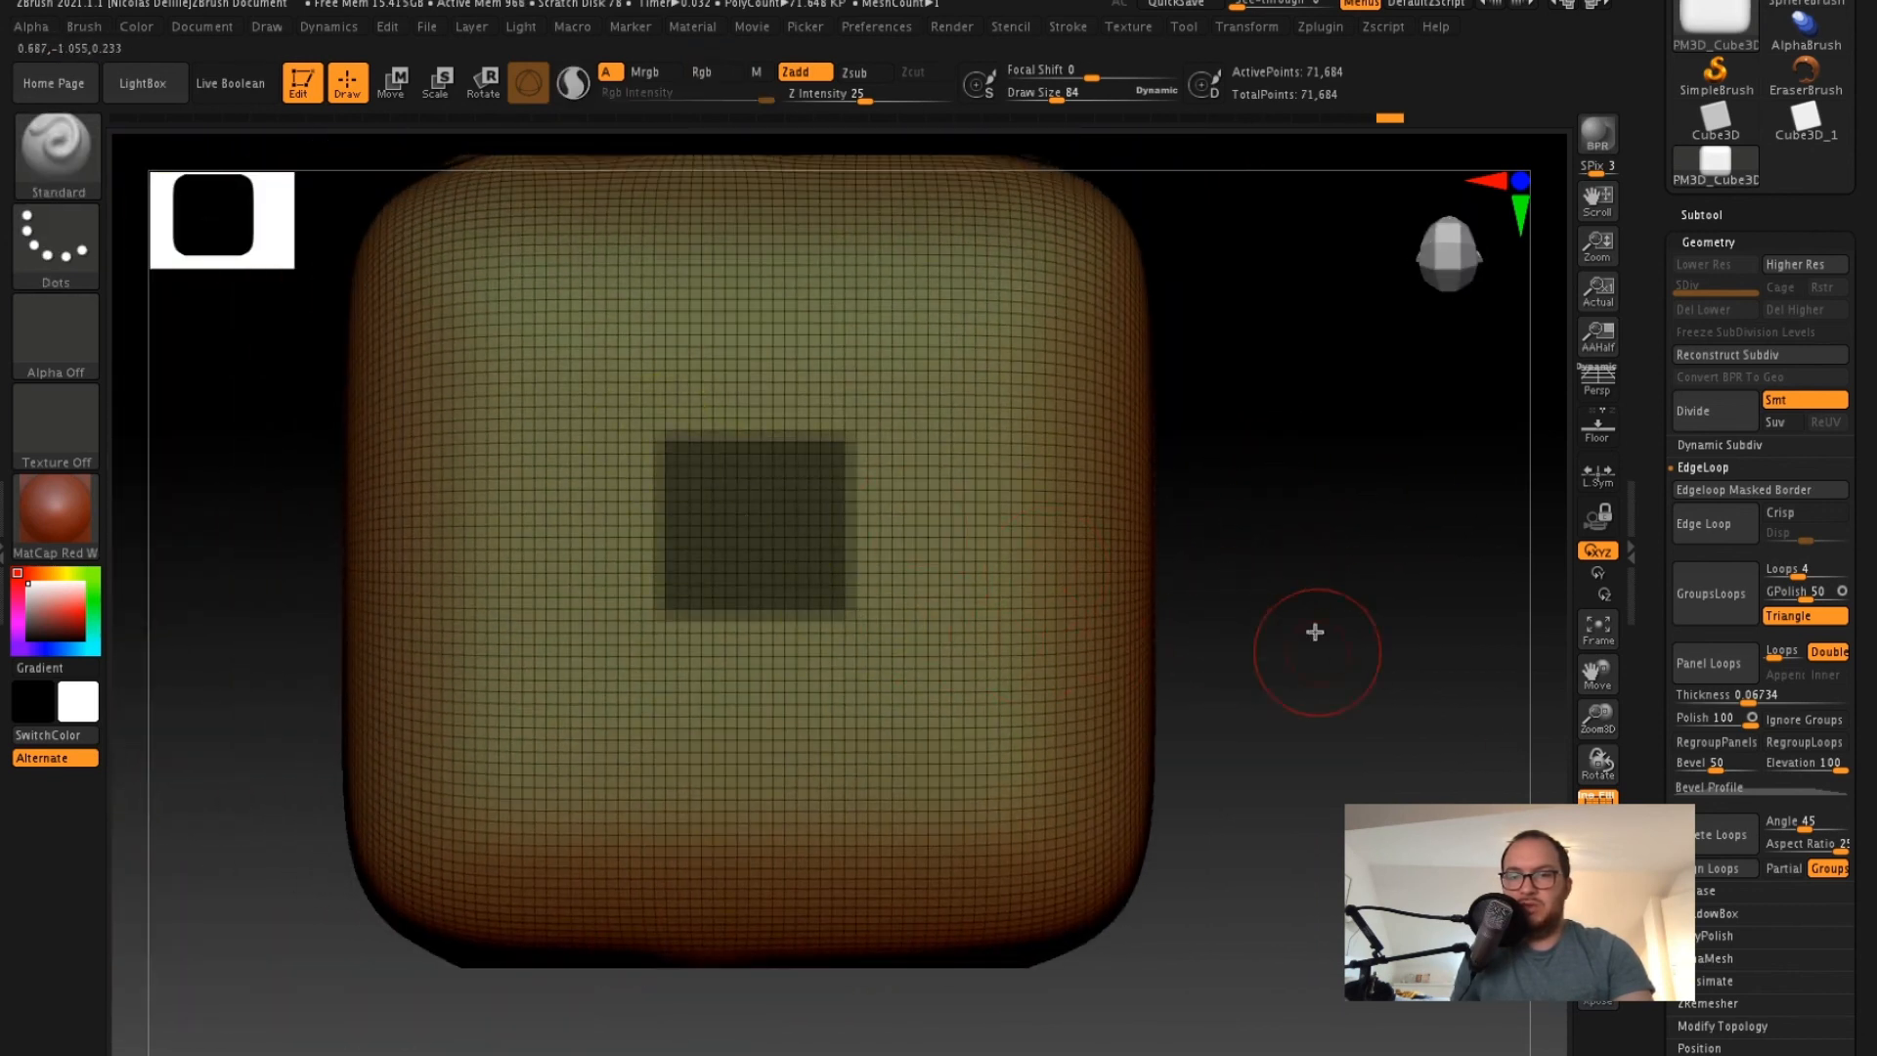
- Convert the masked square on the top face into its own polygroup and apply Panel Loops with a polish of 100
click(1697, 673)
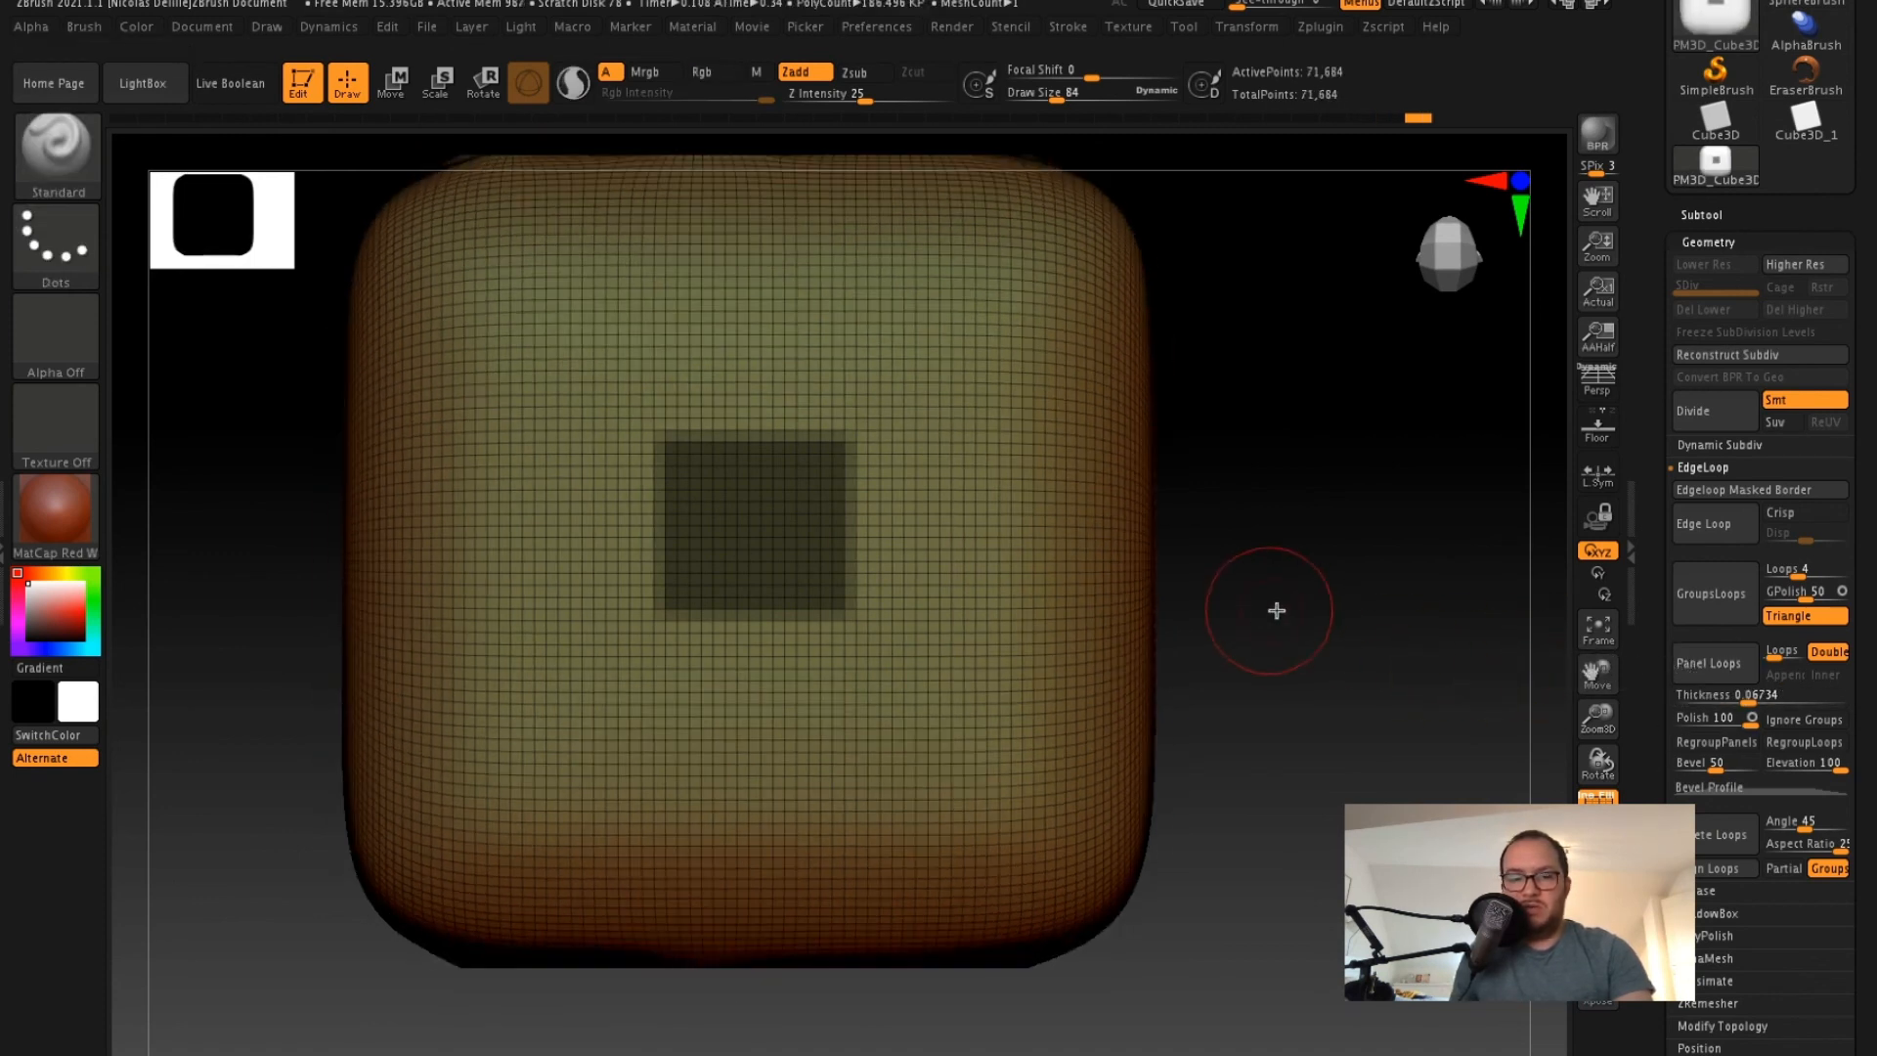
key(ctrl+z)
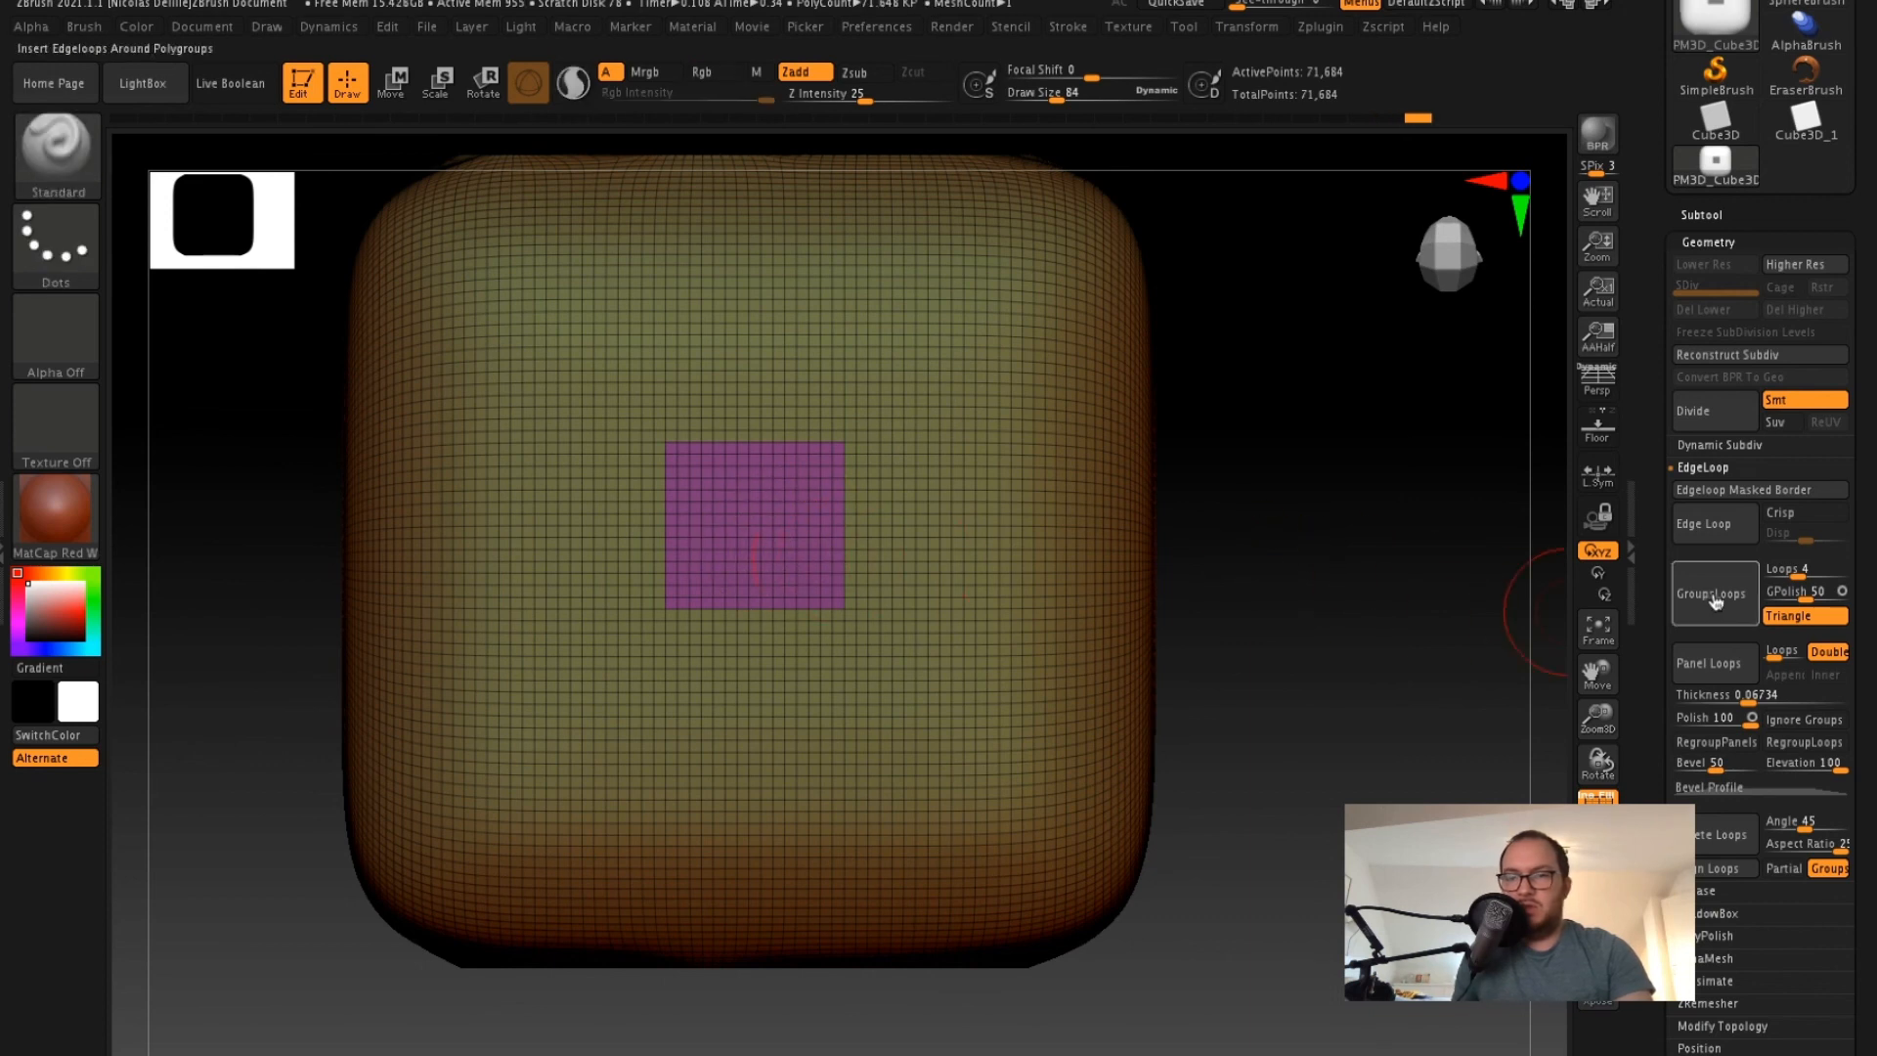
click(1698, 669)
- Examine the round panel on the top face and the smoothed panels on the adjoining face from several angles
drag(1328, 642, 1320, 502)
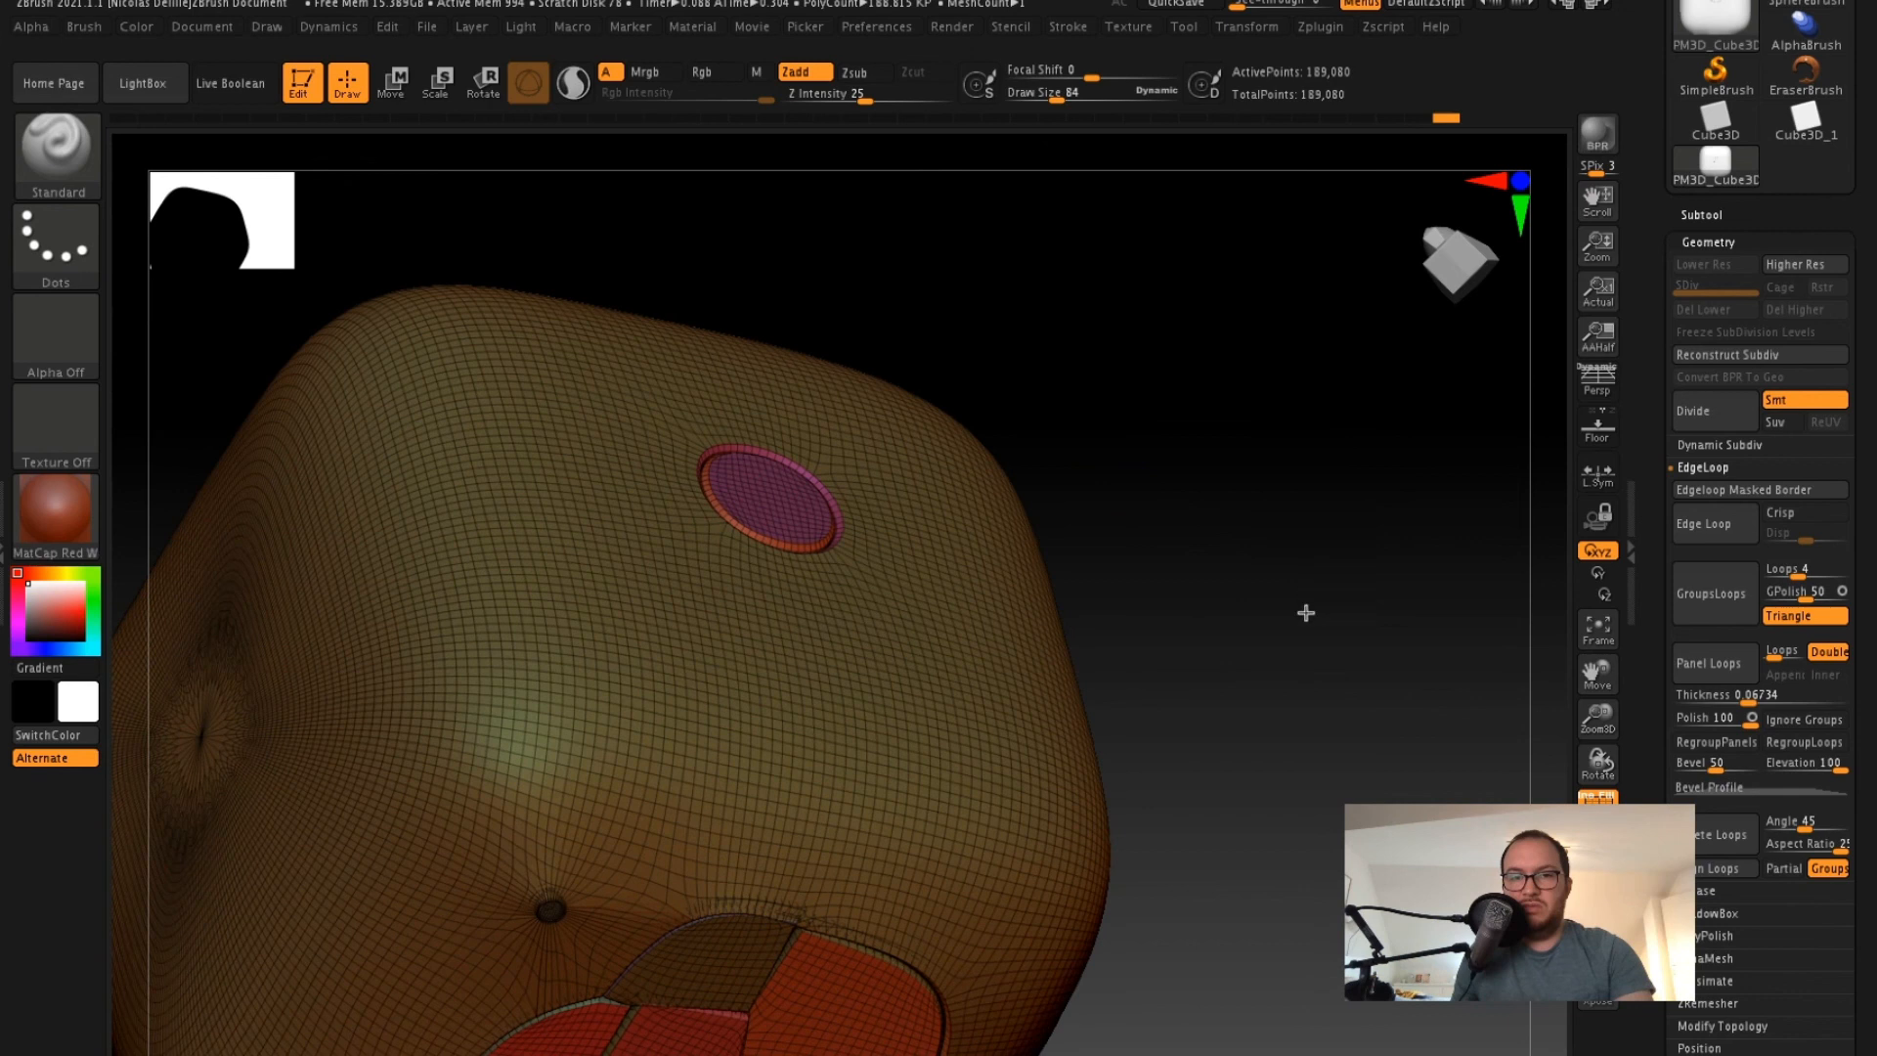
ctrl+right_drag(1306, 613, 1320, 658)
drag(1434, 562, 1400, 618)
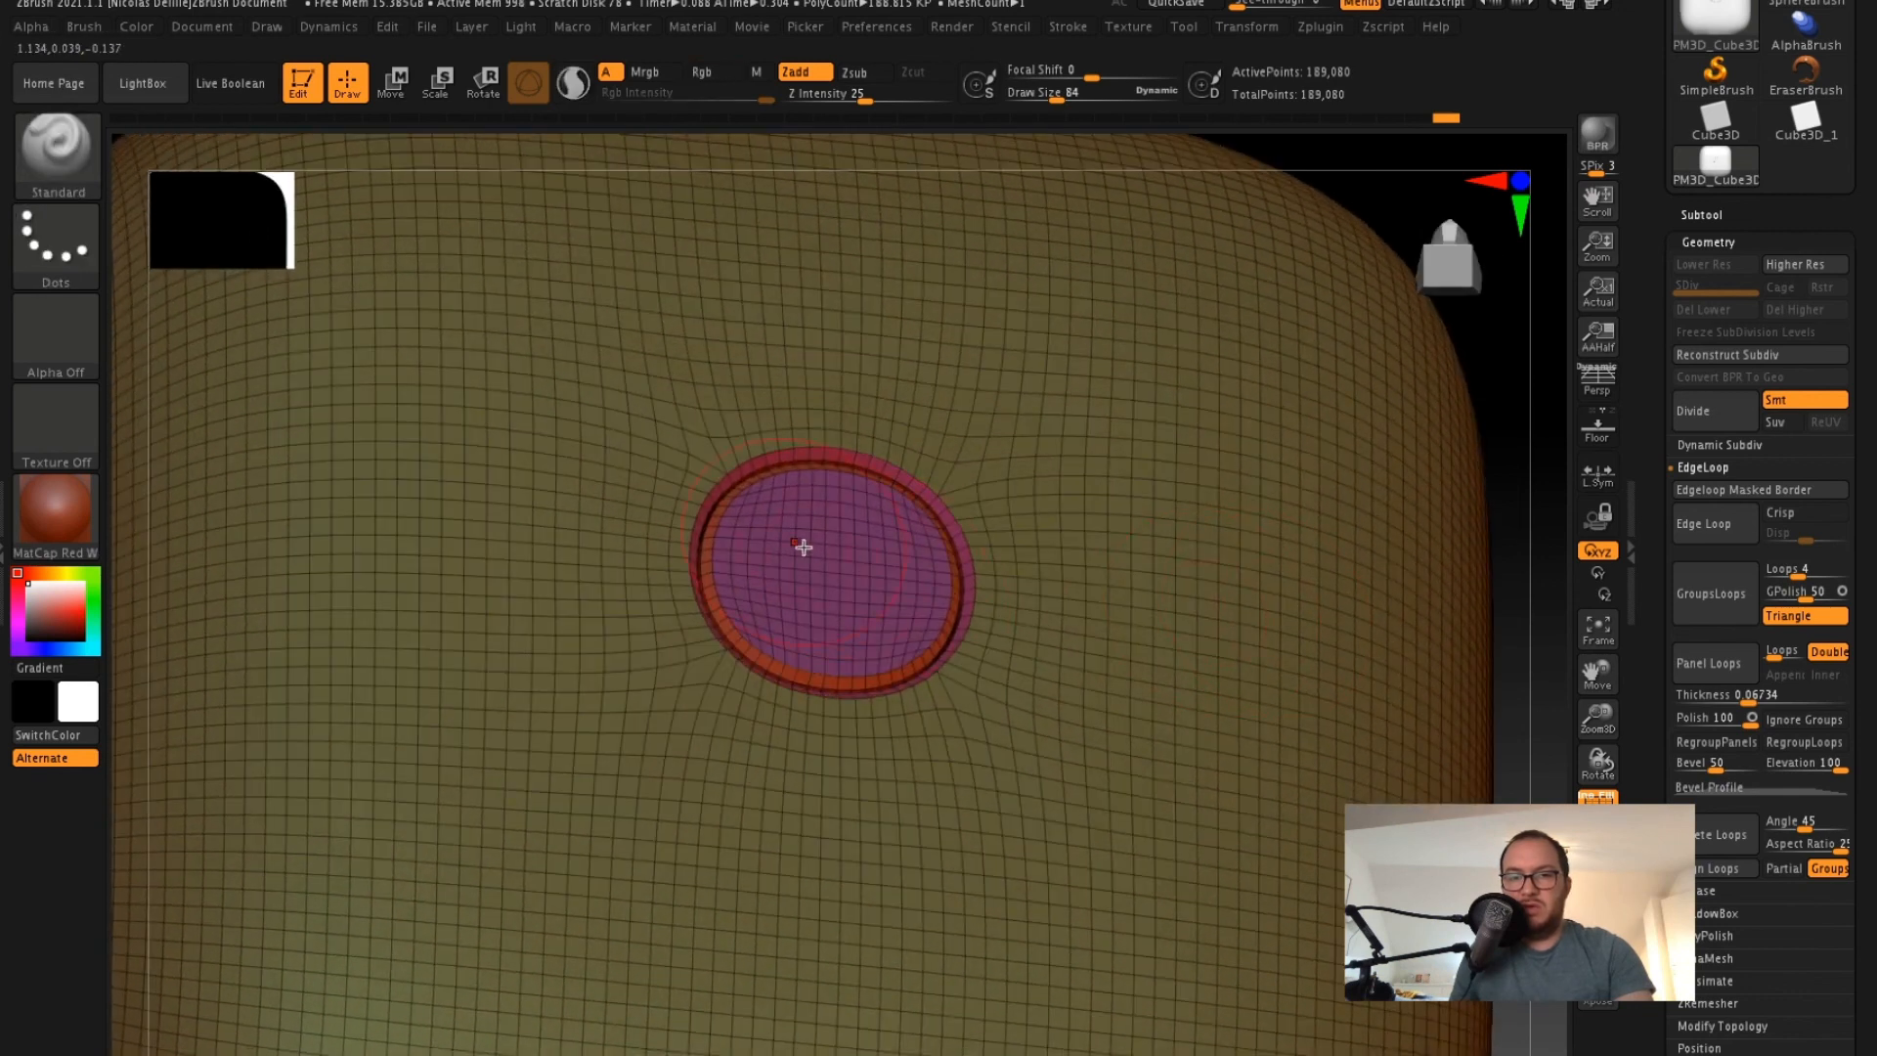
drag(1535, 542, 1504, 575)
ctrl+right_drag(1504, 575, 1445, 391)
drag(1416, 528, 1395, 414)
mouse_move(1349, 603)
mouse_down()
mouse_move(1370, 612)
mouse_move(1358, 524)
mouse_move(1369, 589)
mouse_up()
ctrl+right_drag(1368, 589, 1400, 662)
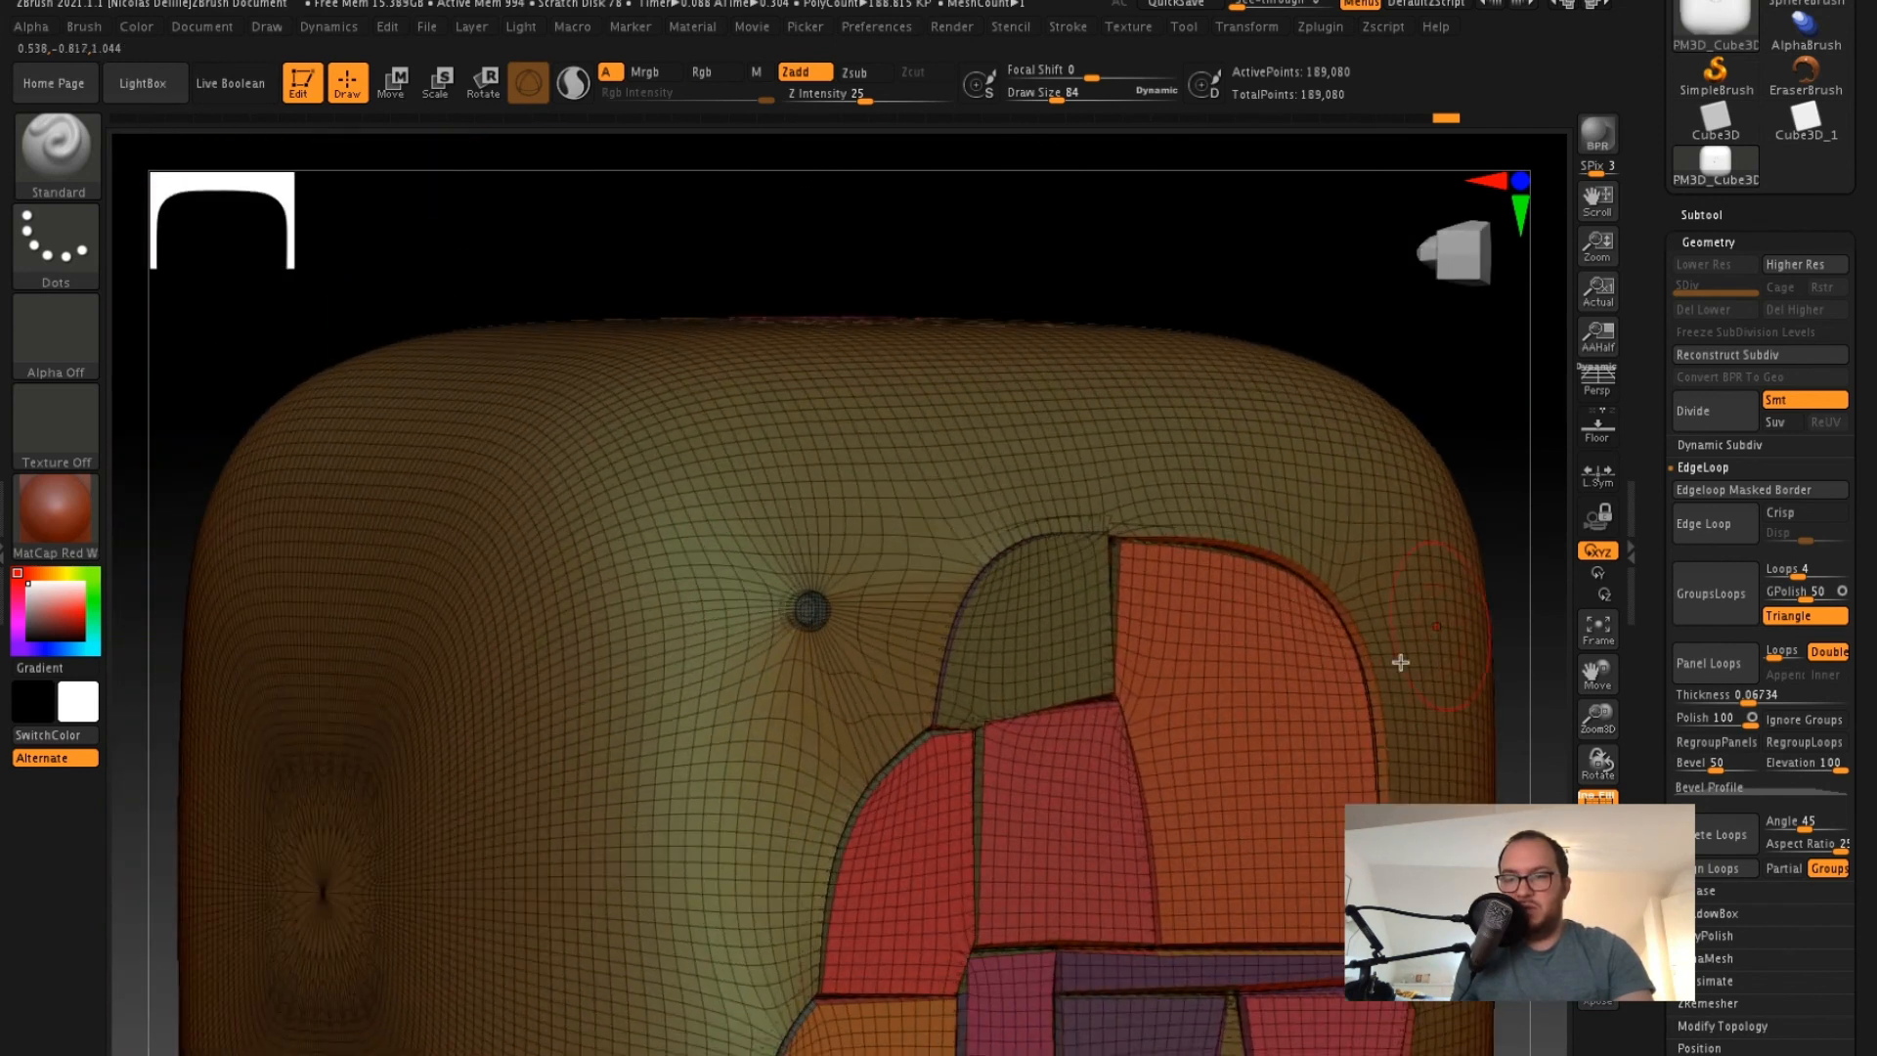
alt+drag(1536, 660, 1412, 381)
mouse_move(1463, 603)
mouse_down()
mouse_move(1421, 632)
mouse_move(1399, 528)
mouse_move(1265, 633)
mouse_move(717, 360)
mouse_up()
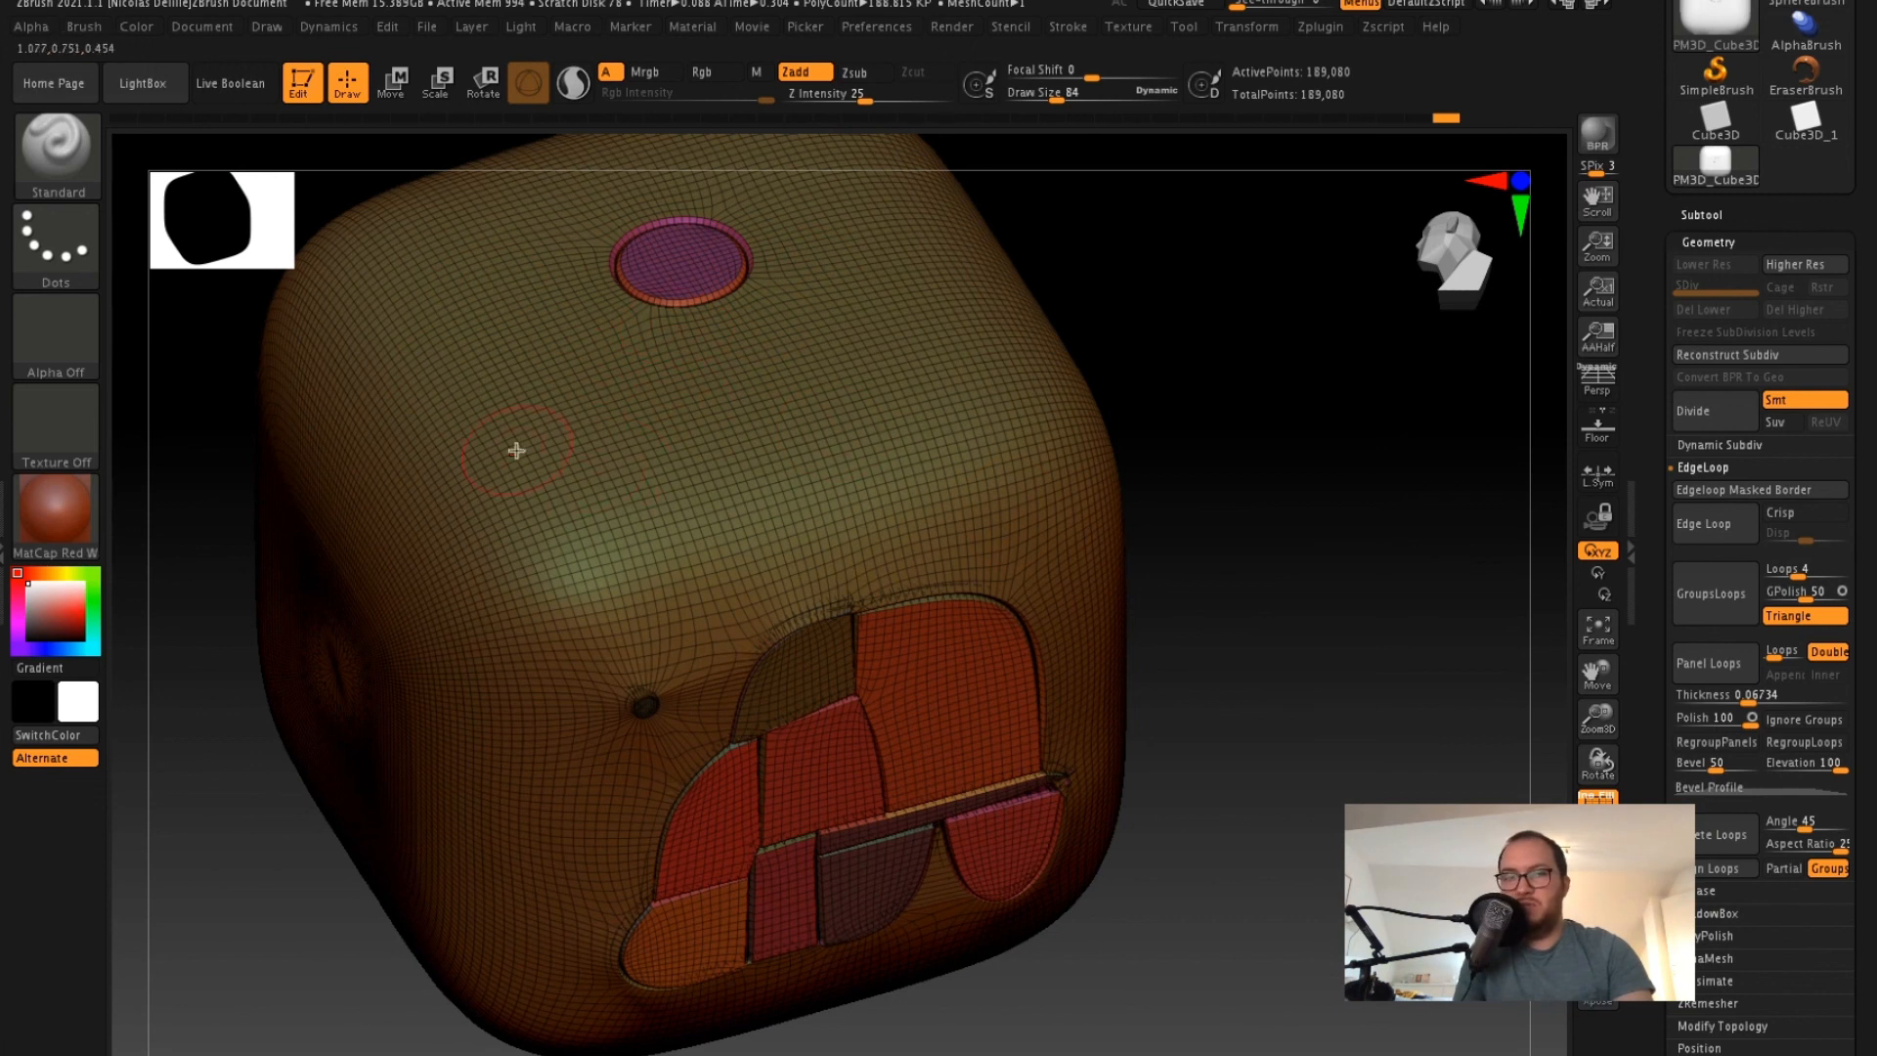
drag(1261, 365, 1242, 430)
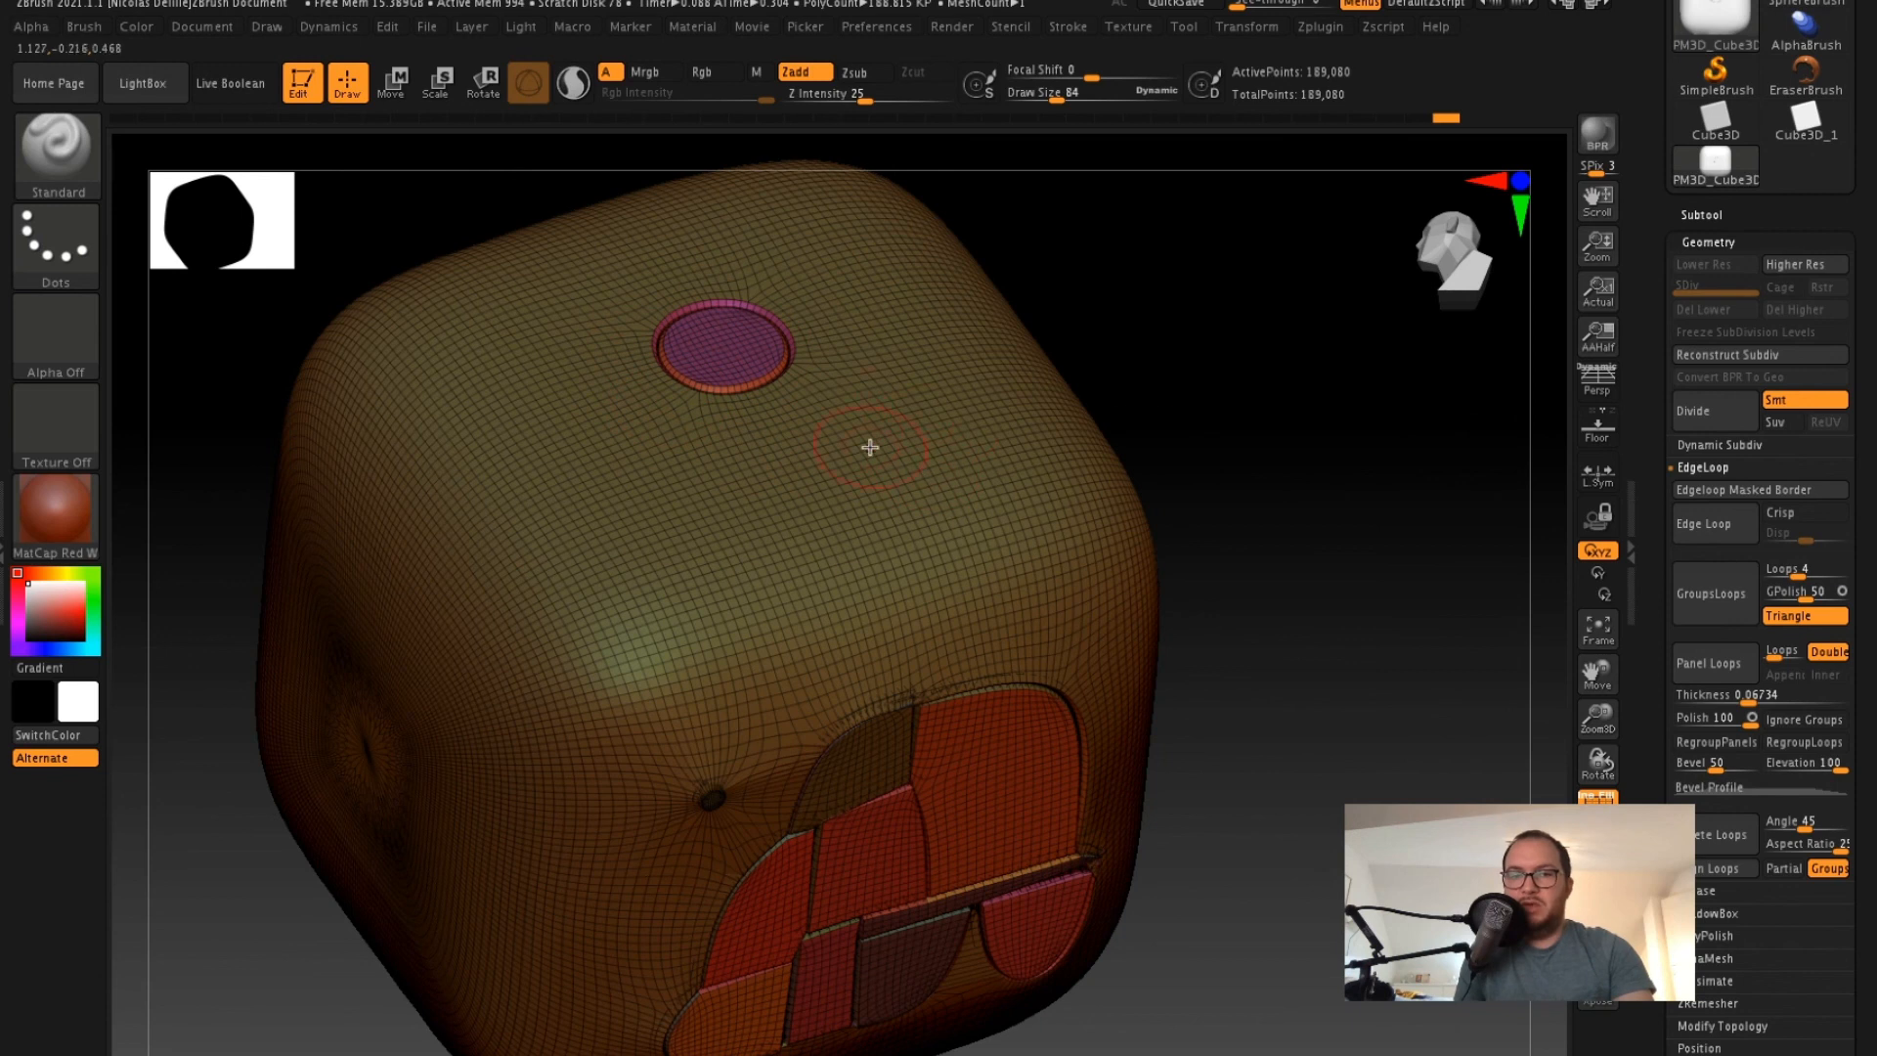
mouse_move(1268, 551)
mouse_down()
mouse_move(1257, 519)
mouse_move(1312, 537)
mouse_move(1300, 558)
mouse_move(1299, 532)
mouse_move(1390, 682)
mouse_up()
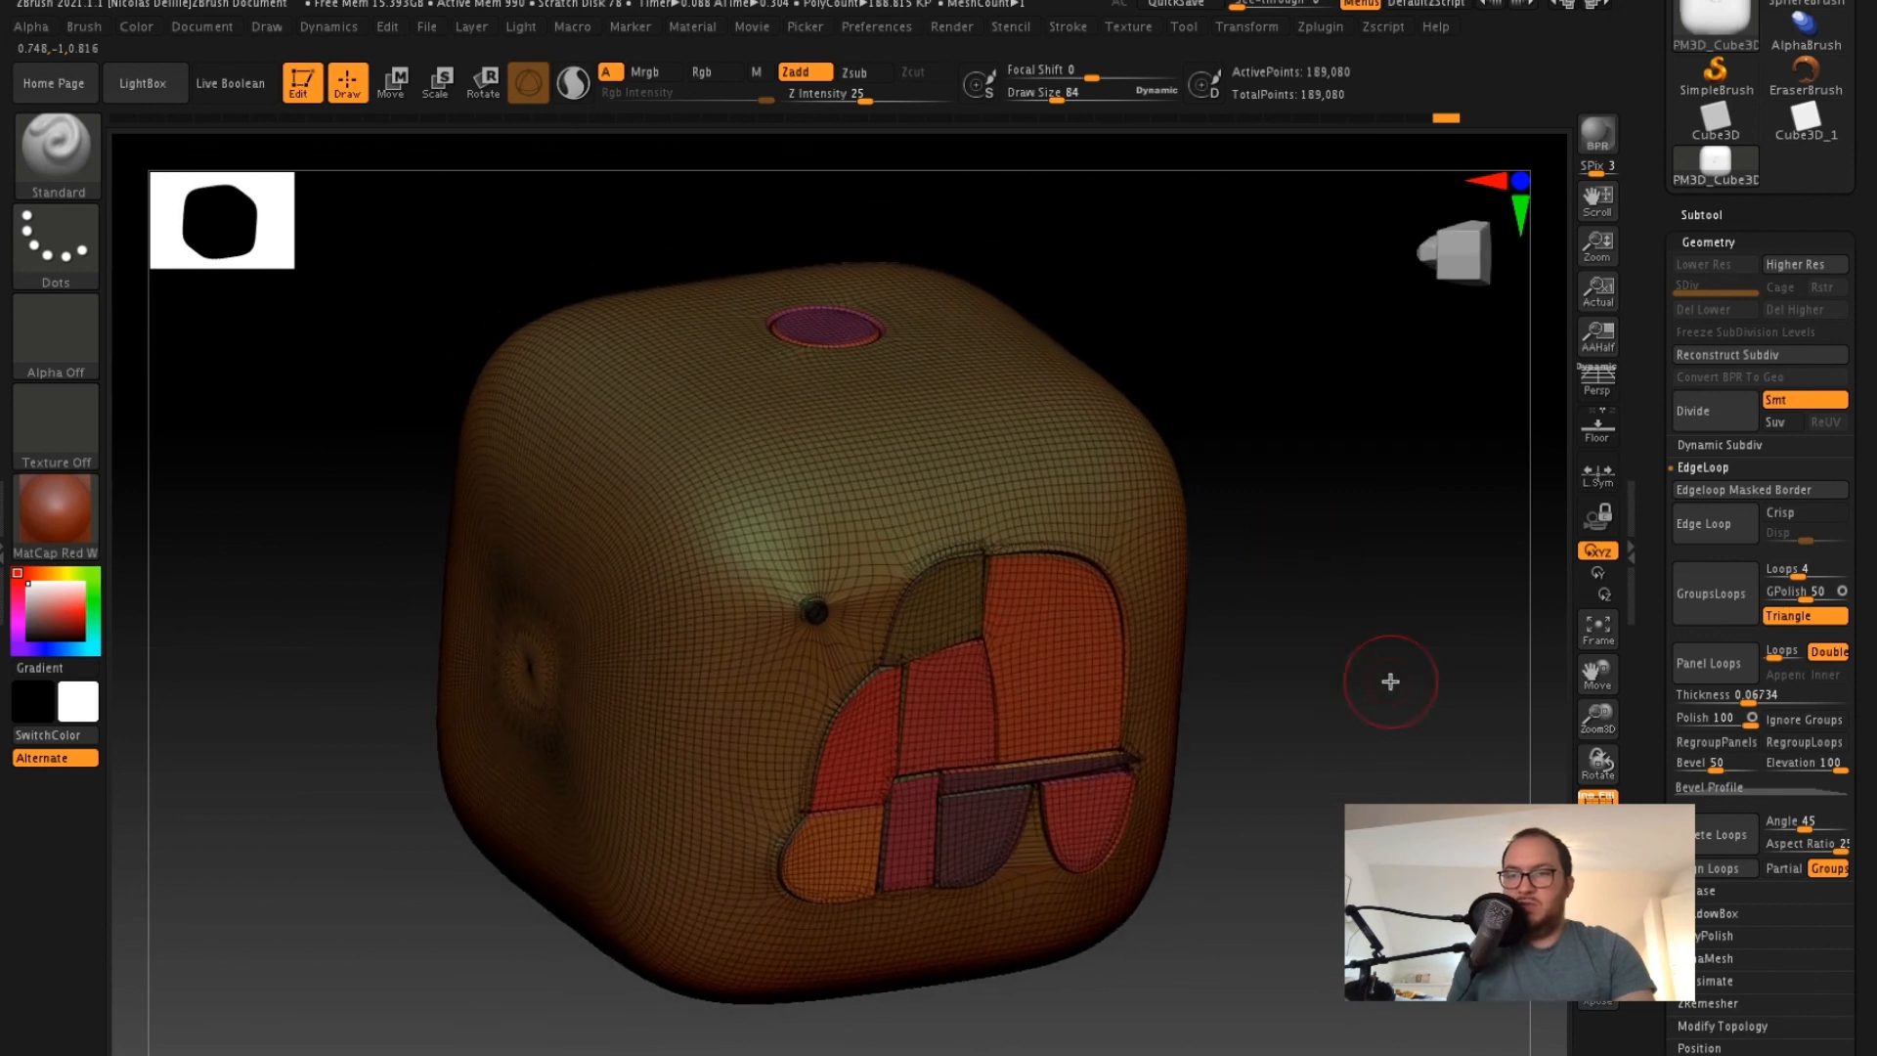